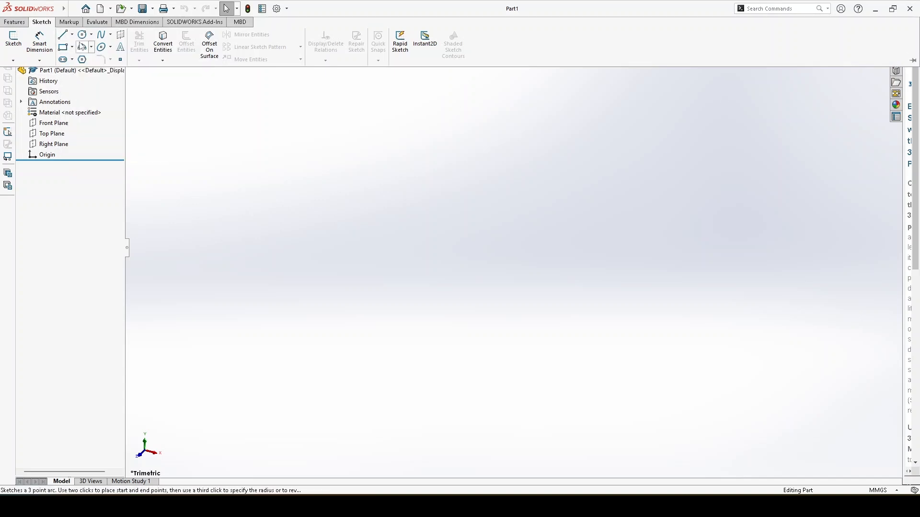
Sketch two concentric circles centred on the origin on the Front Plane, with radii of about 32 mm and 22 mm
{"action": "left_click", "coordinate": [84, 35]}
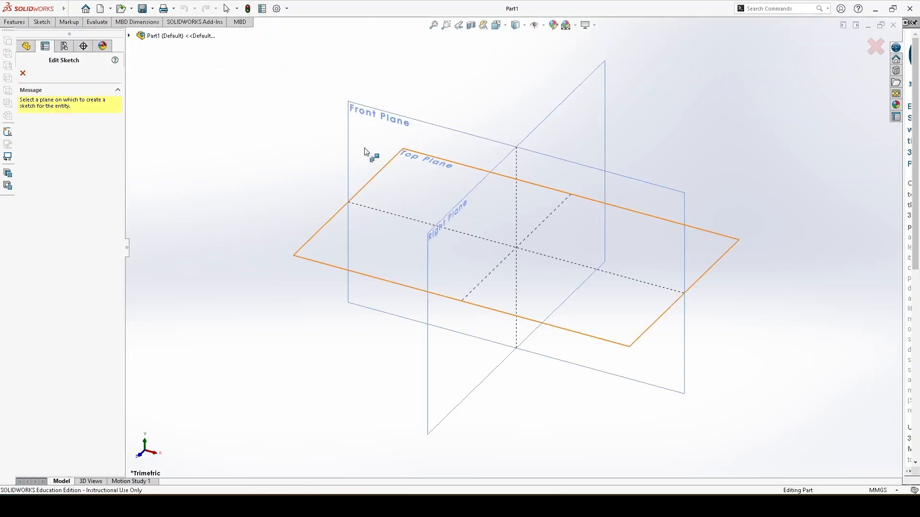
{"action": "left_click", "coordinate": [376, 121]}
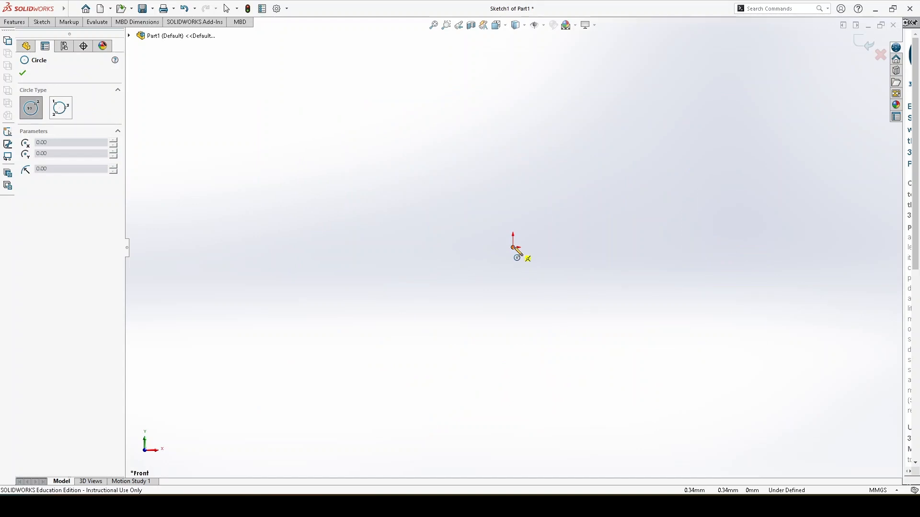
{"action": "left_click", "coordinate": [516, 248]}
{"action": "left_click", "coordinate": [421, 248]}
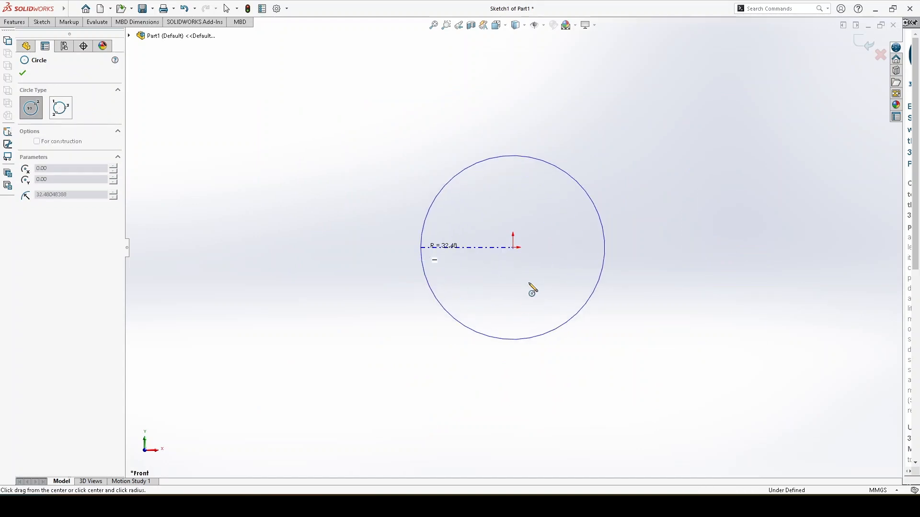
{"action": "left_click", "coordinate": [513, 248]}
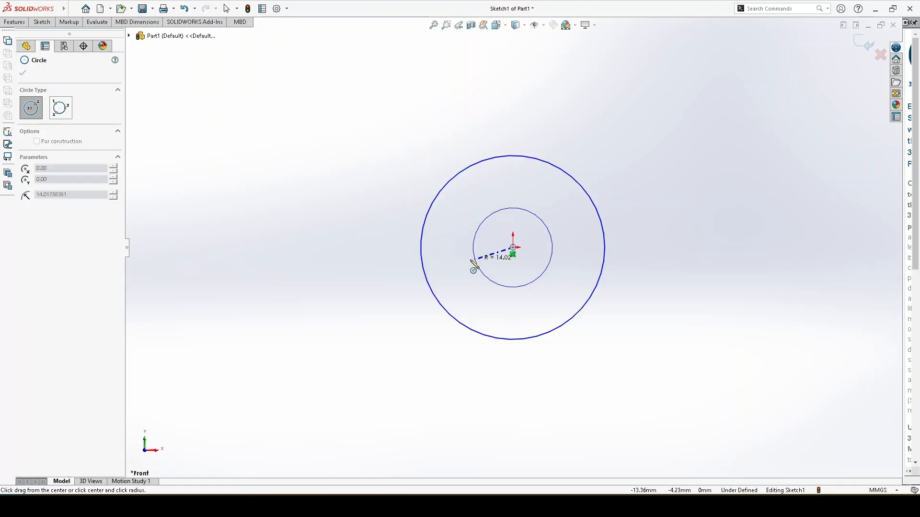
{"action": "left_click", "coordinate": [450, 261]}
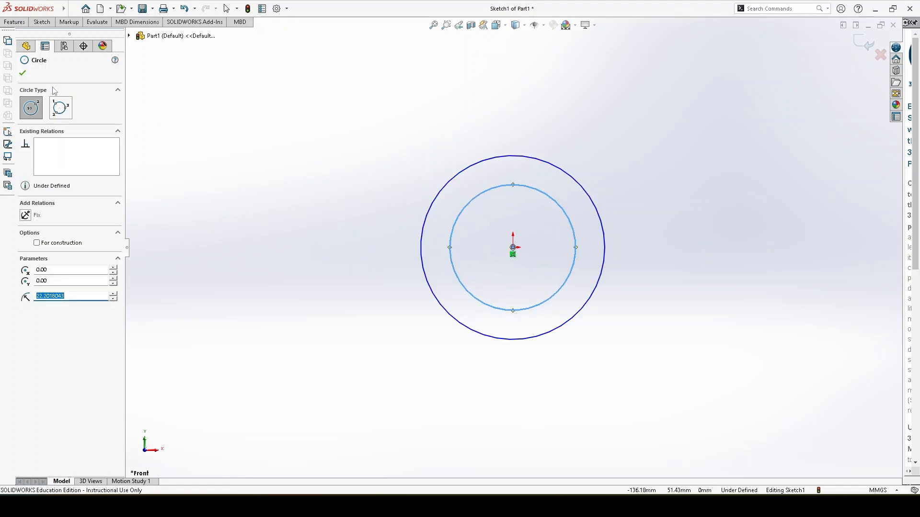
{"action": "left_click", "coordinate": [22, 73]}
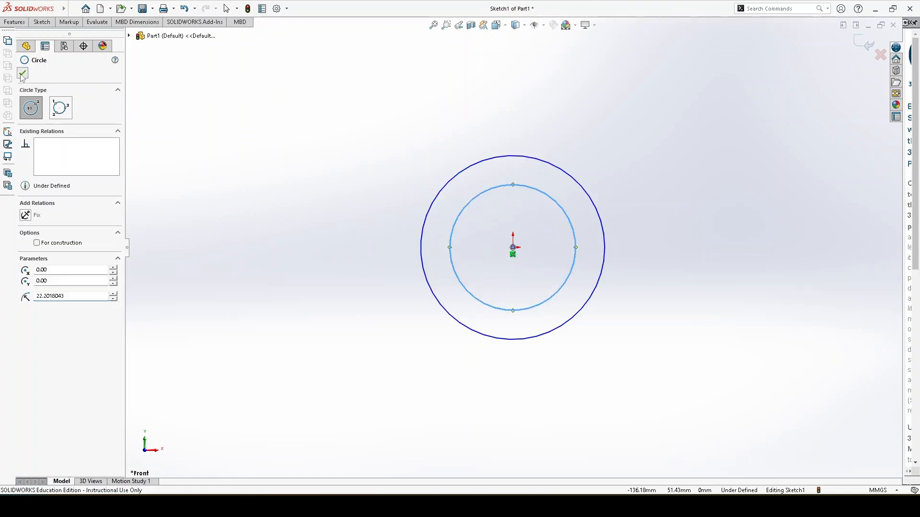
Dimension the inner circle's diameter as 38 mm
{"action": "left_click", "coordinate": [42, 23]}
{"action": "left_click", "coordinate": [23, 23]}
{"action": "left_click", "coordinate": [37, 23]}
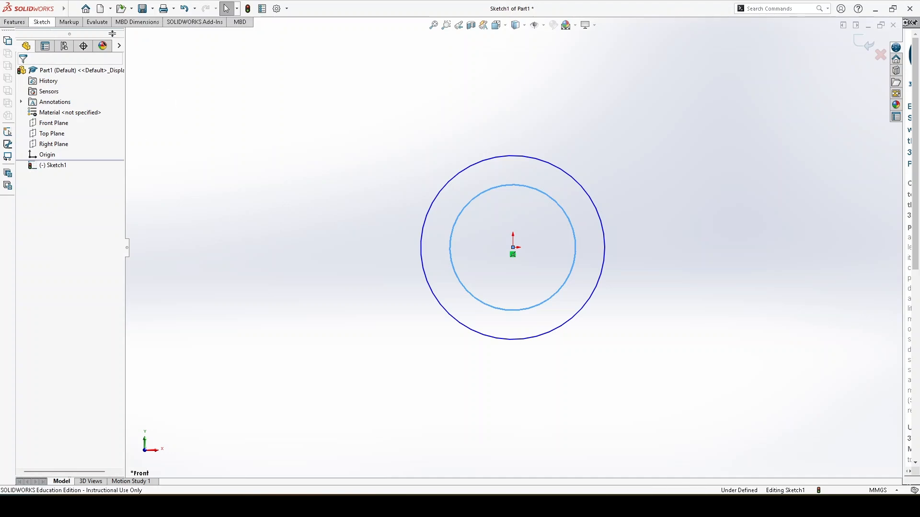
{"action": "left_click", "coordinate": [38, 22]}
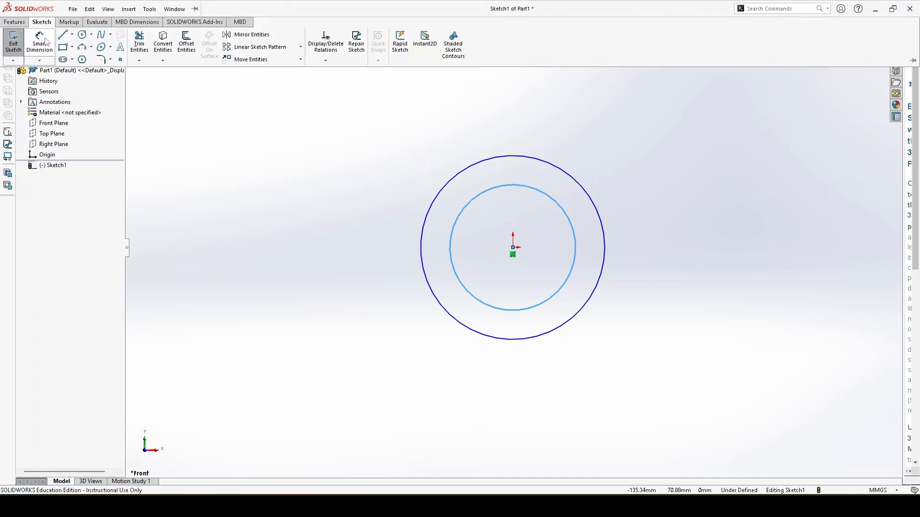
{"action": "left_click", "coordinate": [43, 41]}
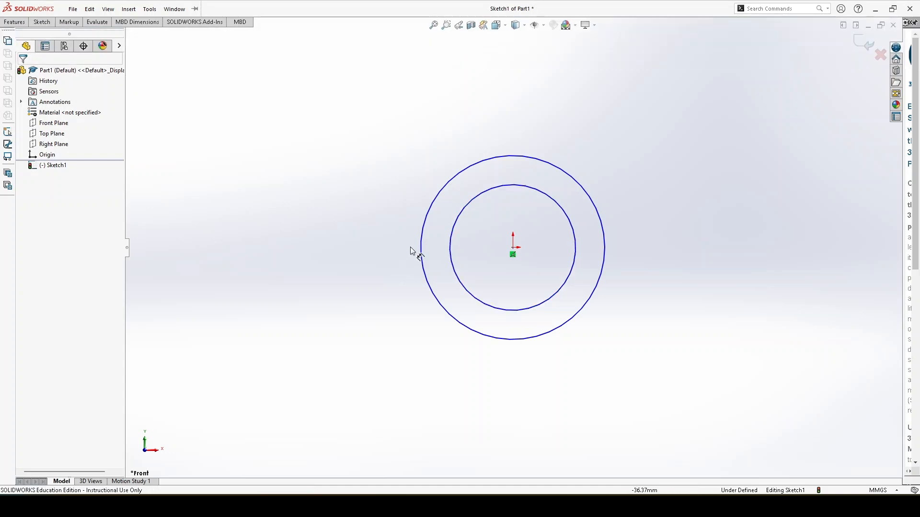
{"action": "left_click", "coordinate": [449, 242]}
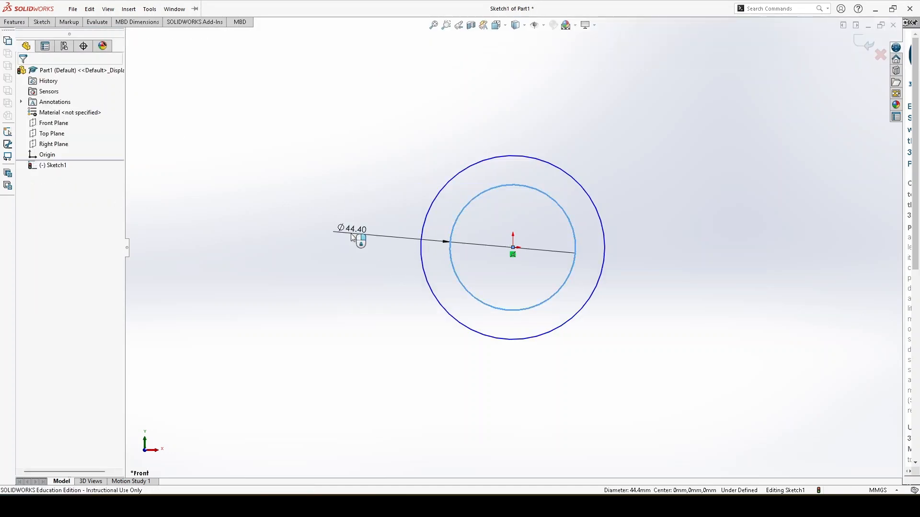
{"action": "left_click", "coordinate": [350, 237]}
{"action": "type", "text": "38"}
{"action": "key", "text": "Return"}
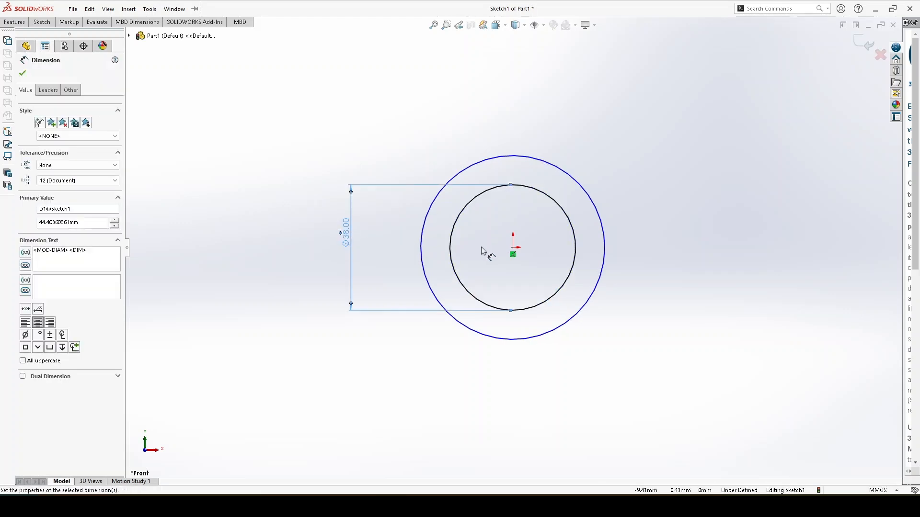
Dimension the outer circle's diameter as 64 mm and exit the sketch
{"action": "left_click", "coordinate": [421, 249]}
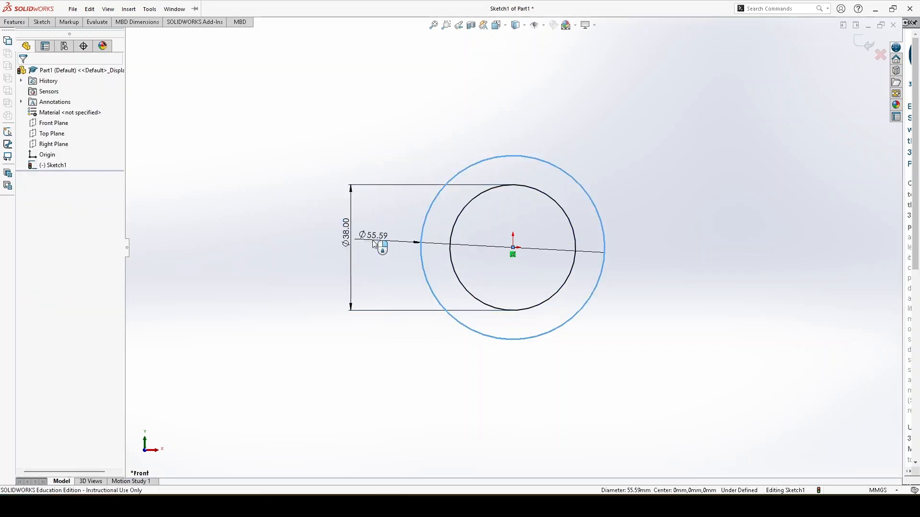
{"action": "left_click", "coordinate": [375, 245]}
{"action": "type", "text": "64"}
{"action": "key", "text": "Return"}
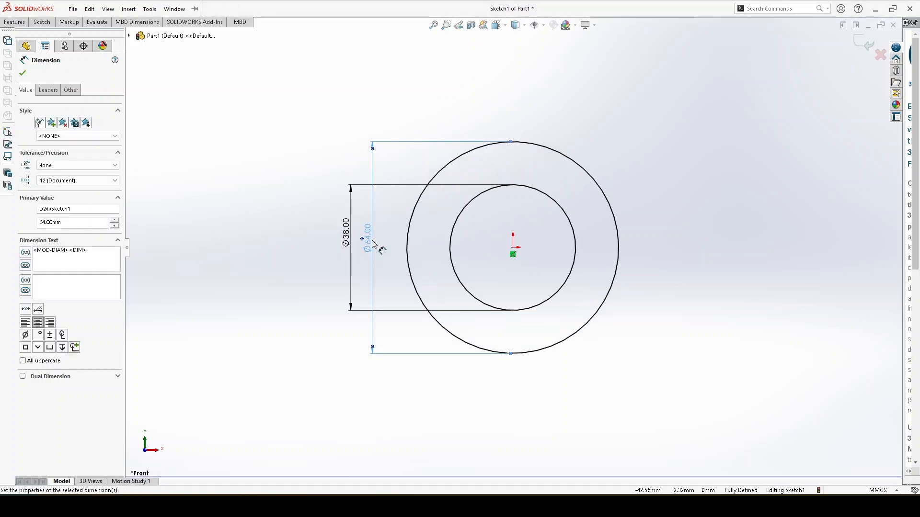
{"action": "left_click", "coordinate": [863, 44]}
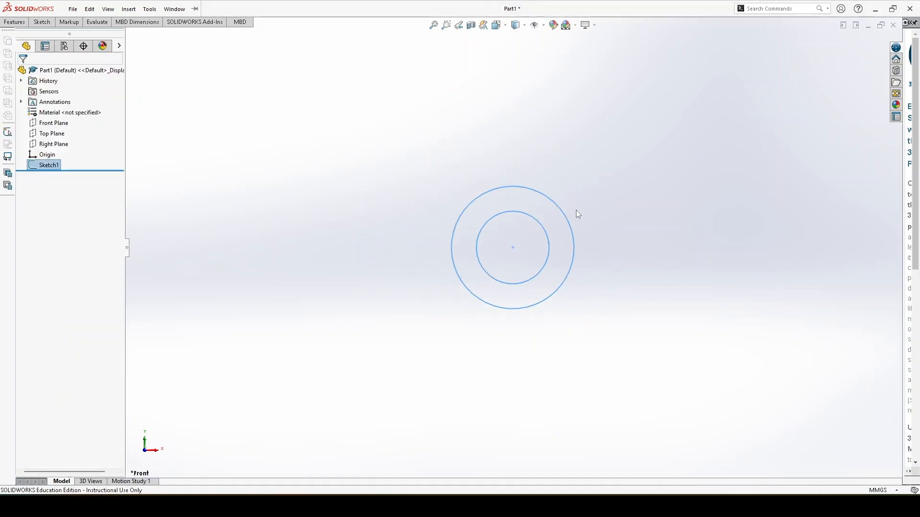
Begin a boss extrusion of the ring sketch, consult Lathe Tailstock Drawing.jpeg for the lengths, and set Direction 1 to a blind depth of 70 mm
{"action": "middle_click_drag", "start_coordinate": [544, 229], "coordinate": [537, 237]}
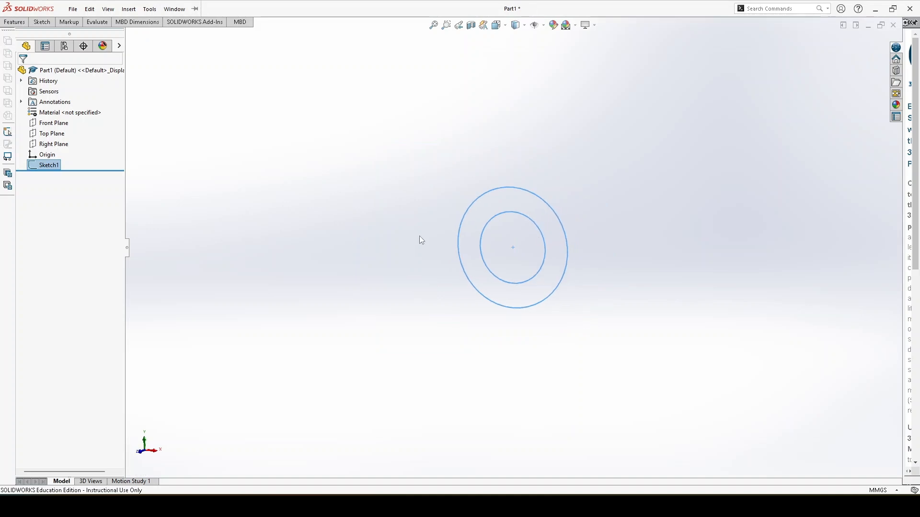
{"action": "left_click", "coordinate": [15, 22]}
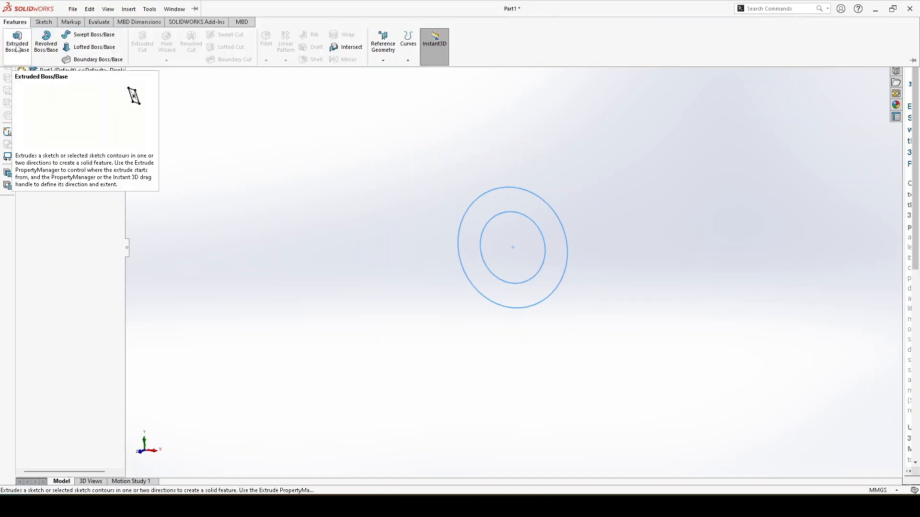
{"action": "left_click", "coordinate": [18, 48]}
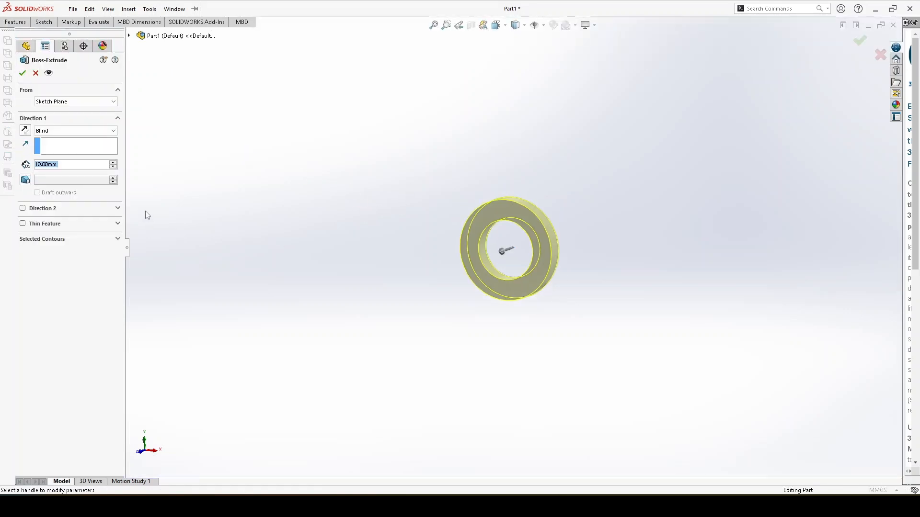
{"action": "mouse_move", "coordinate": [228, 506]}
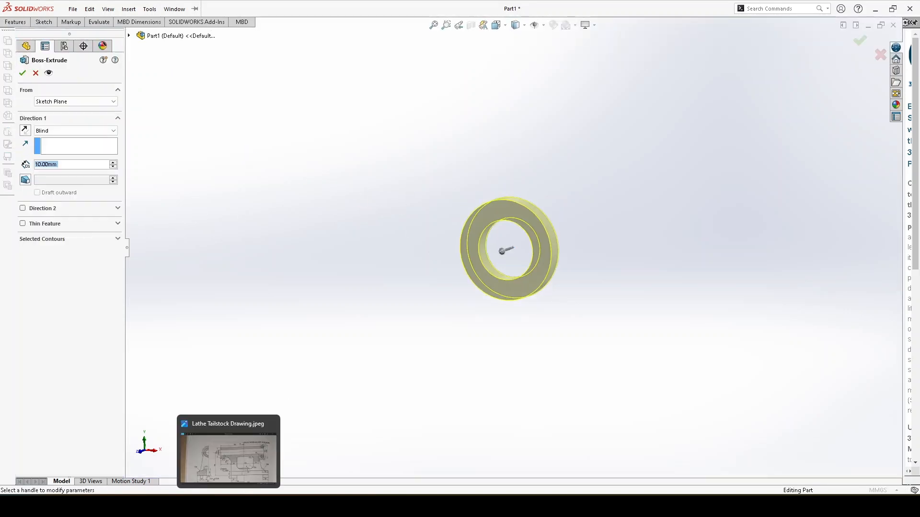
{"action": "left_click", "coordinate": [228, 455]}
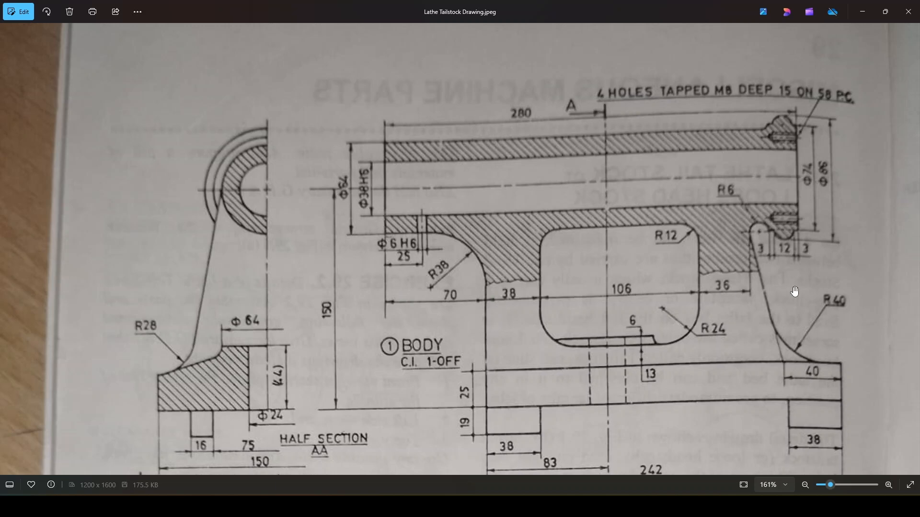
{"action": "key", "text": "alt+Tab"}
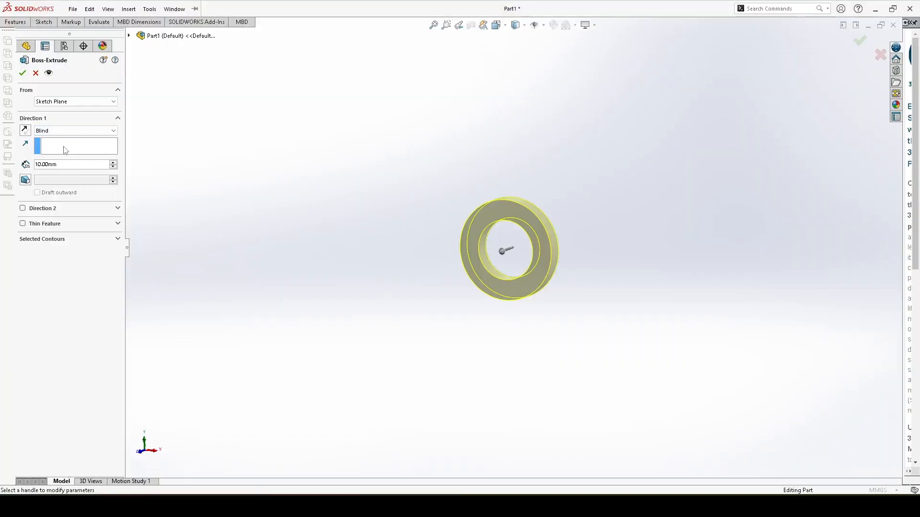
{"action": "double_click", "coordinate": [63, 165]}
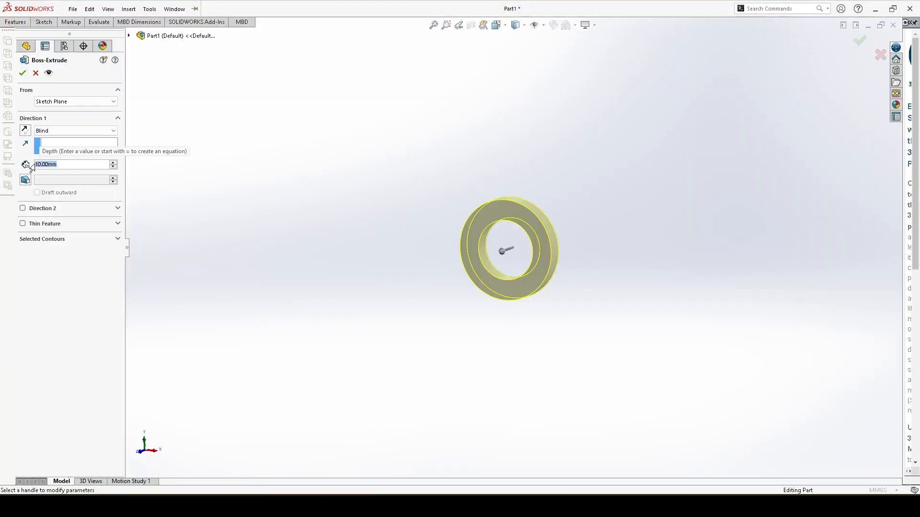
{"action": "type", "text": "70"}
{"action": "key", "text": "Return"}
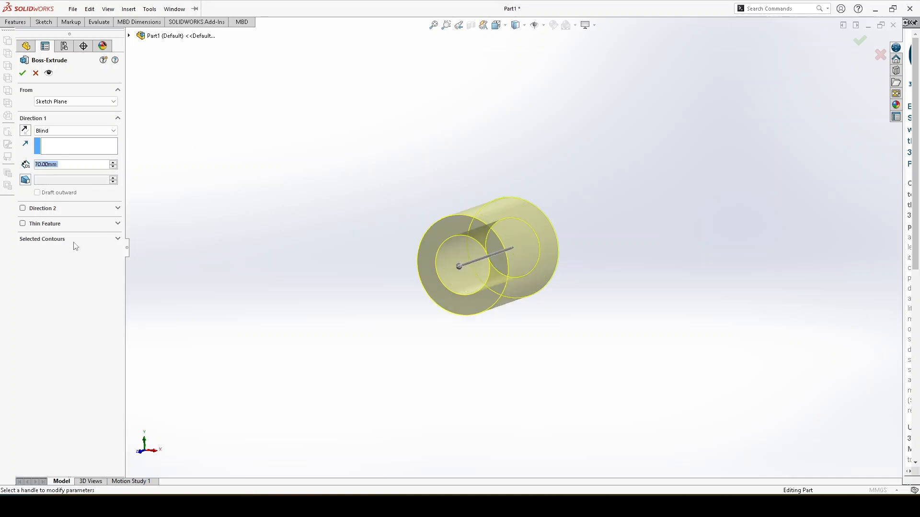
Enable Direction 2 with a blind depth of 210 mm and complete the tube's extrusion
{"action": "left_click", "coordinate": [23, 209]}
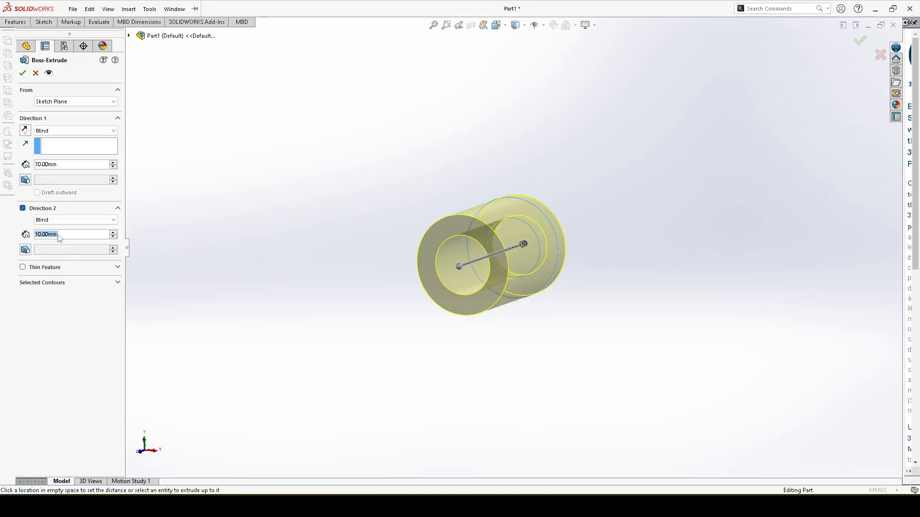
{"action": "type", "text": "210"}
{"action": "key", "text": "Return"}
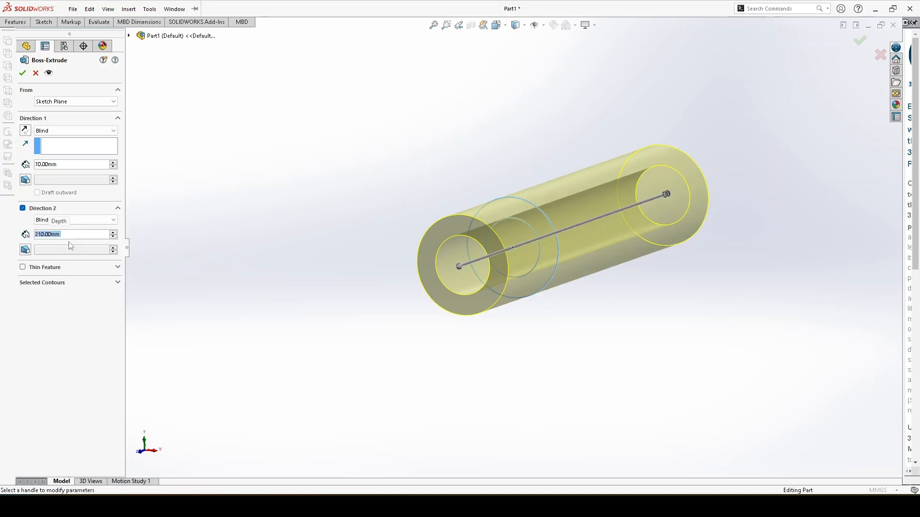
{"action": "left_click", "coordinate": [22, 72]}
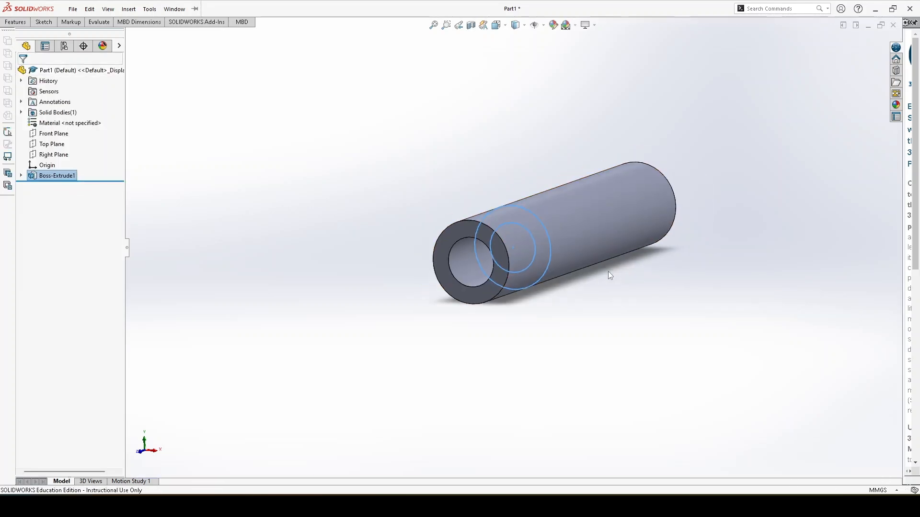
{"action": "left_click", "coordinate": [662, 282]}
{"action": "scroll", "coordinate": [703, 225], "scroll_direction": "down", "scroll_amount": 1}
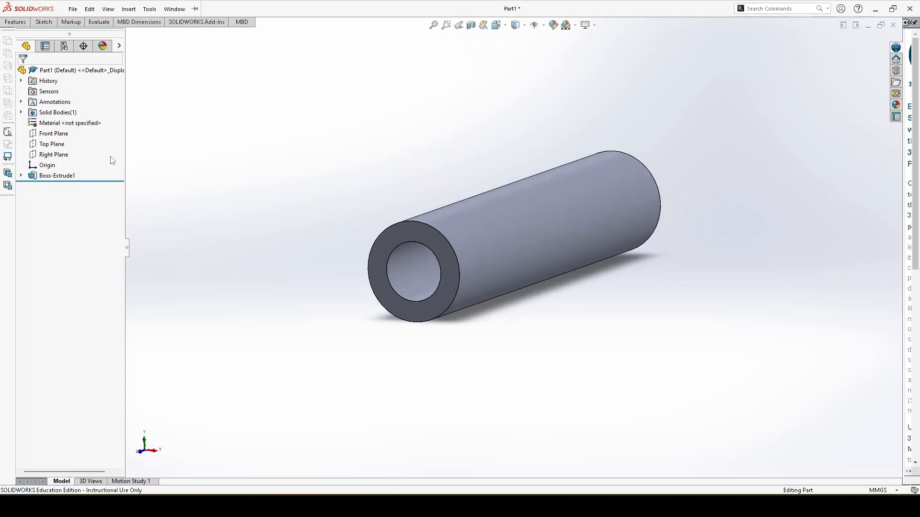
Select the Front Plane and keep the Features toolset permanently displayed
{"action": "left_click", "coordinate": [52, 133]}
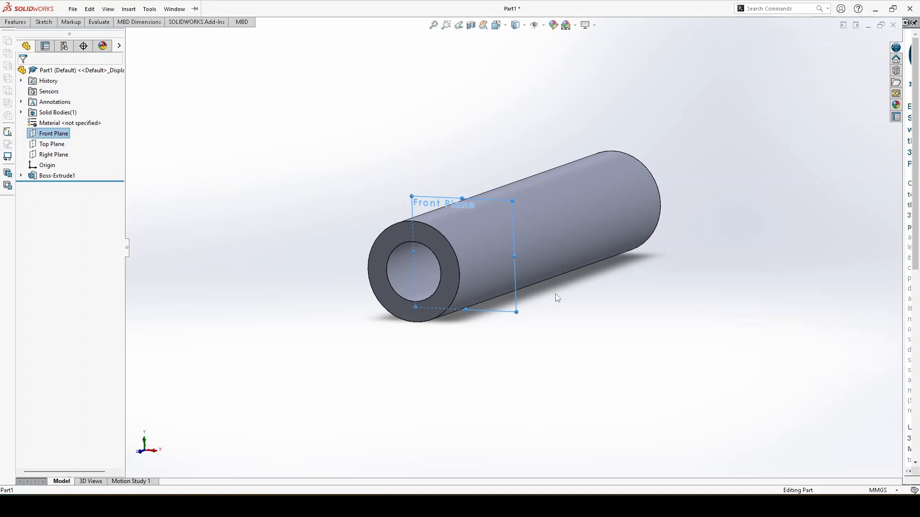
{"action": "left_click", "coordinate": [150, 8]}
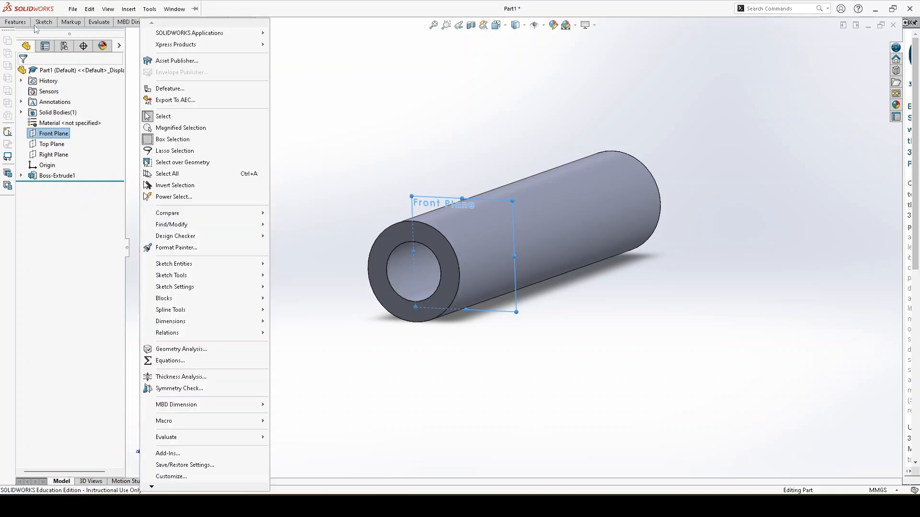
{"action": "left_click", "coordinate": [43, 22]}
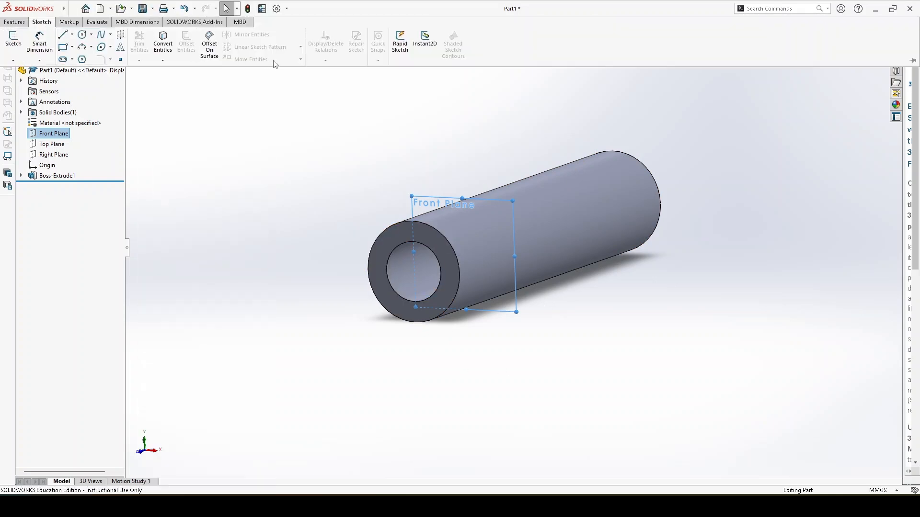
{"action": "left_click", "coordinate": [21, 23]}
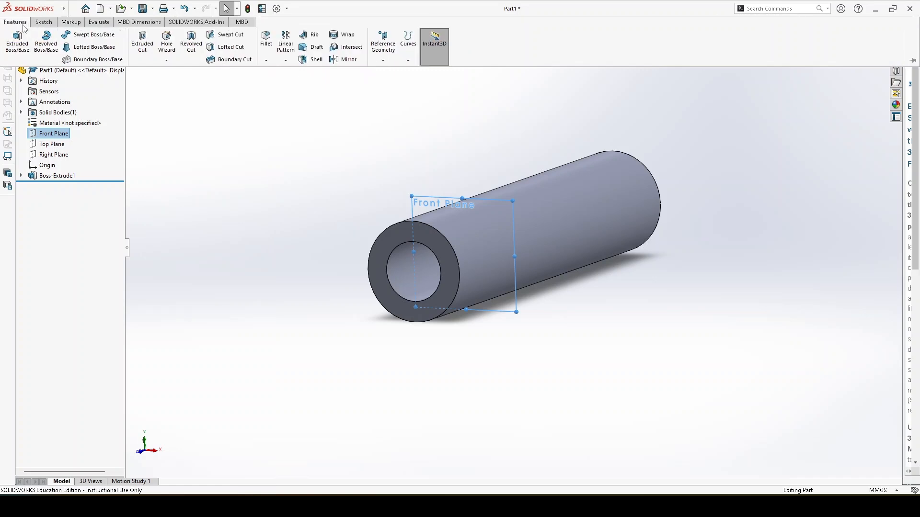
{"action": "left_click", "coordinate": [913, 61]}
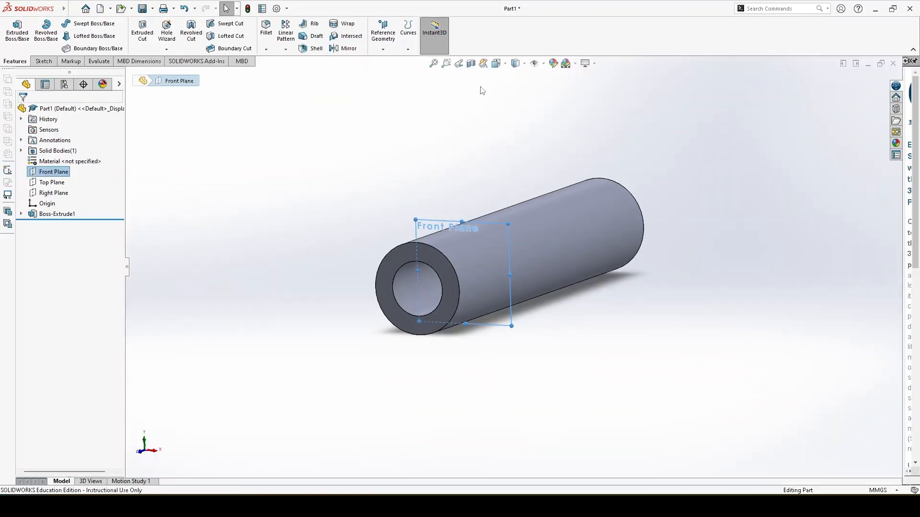
Create a reference plane offset 38 mm from the Front Plane with the offset flipped, checking the spacing in Lathe Tailstock Drawing.jpeg
{"action": "left_click", "coordinate": [383, 50]}
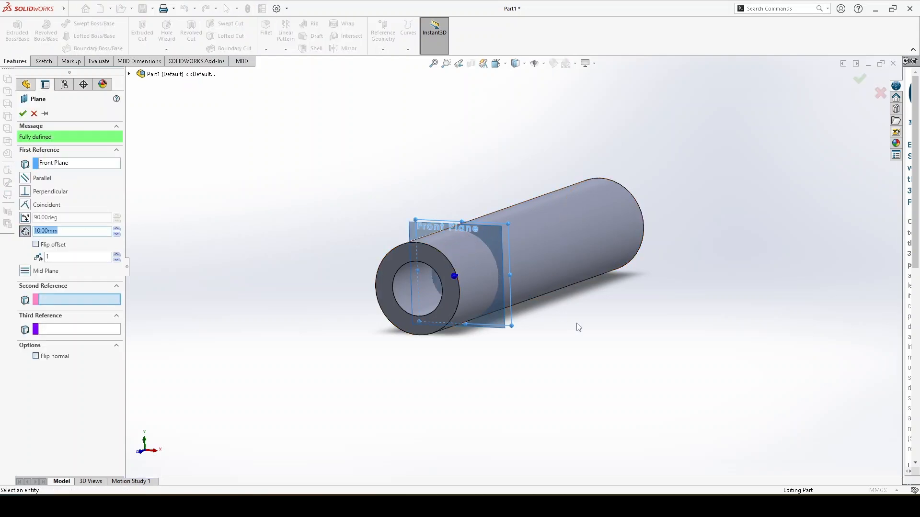
{"action": "middle_click_drag", "start_coordinate": [575, 325], "coordinate": [518, 345]}
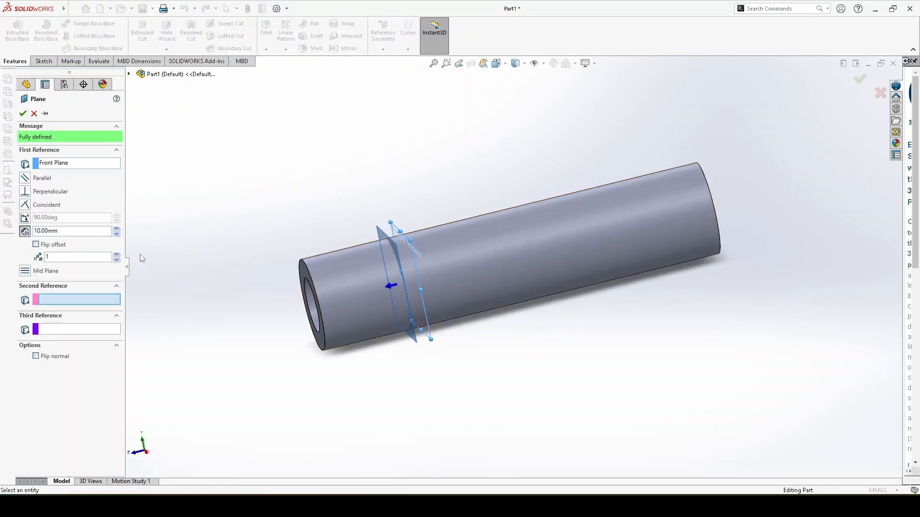
{"action": "left_click", "coordinate": [37, 246]}
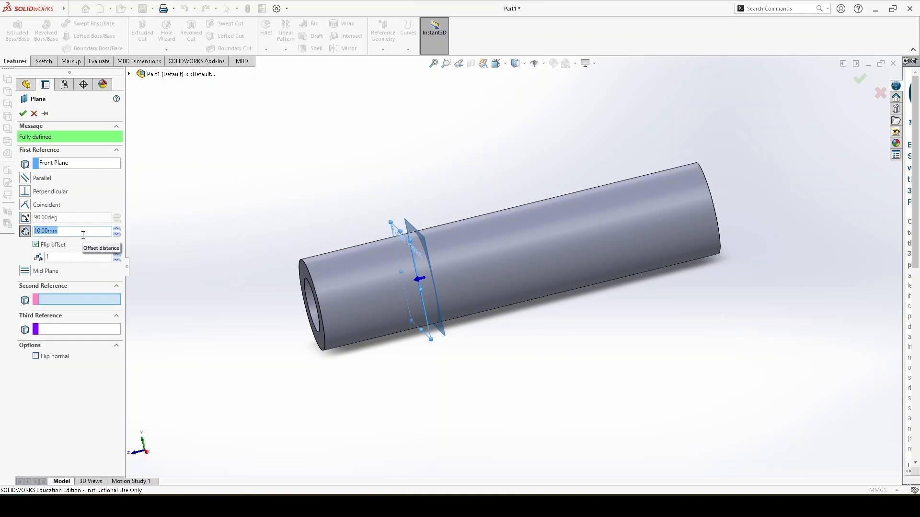
{"action": "type", "text": "38"}
{"action": "key", "text": "Return"}
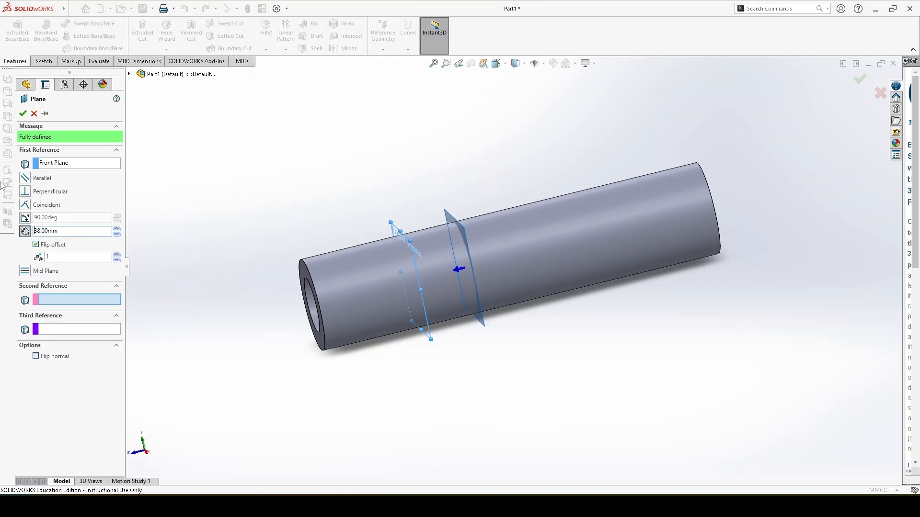
{"action": "left_click", "coordinate": [235, 492]}
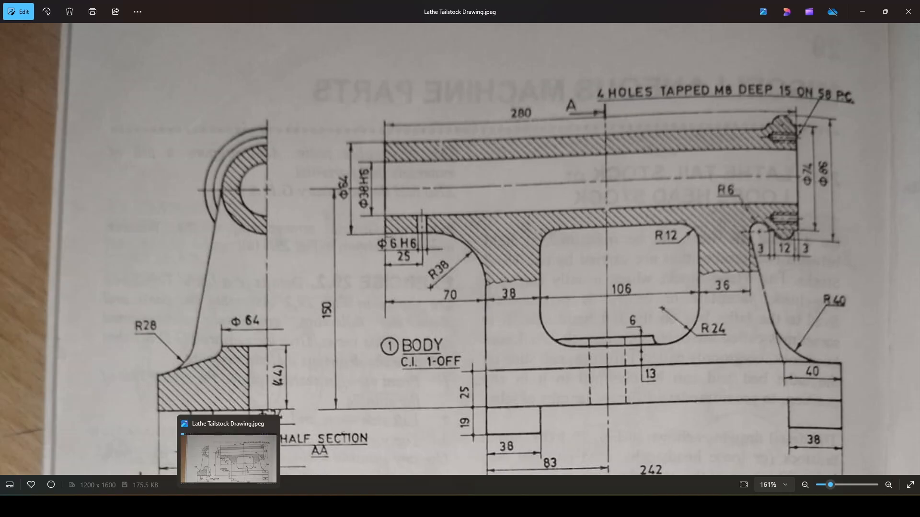
{"action": "left_click", "coordinate": [251, 505]}
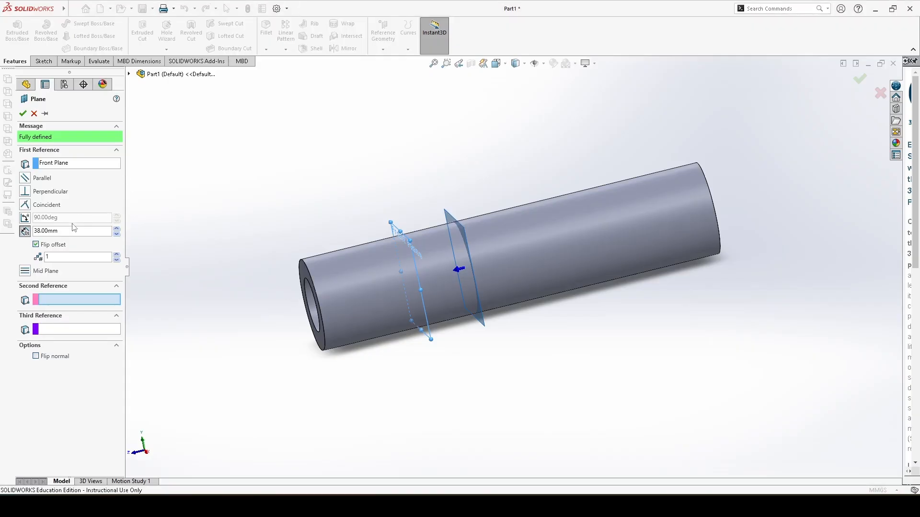
{"action": "left_click", "coordinate": [23, 113]}
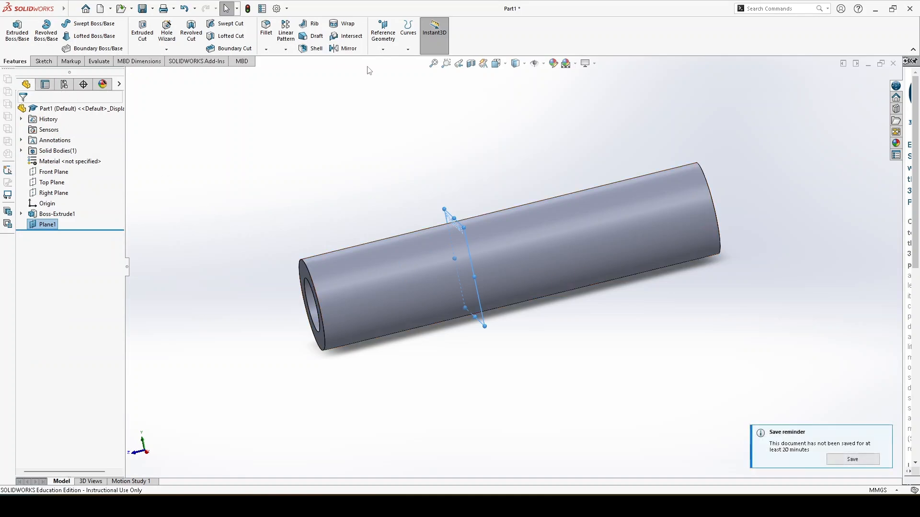
Create a second reference plane offset 106 mm from the 38 mm offset plane, with the offset flipped
{"action": "left_click", "coordinate": [383, 34]}
{"action": "left_click", "coordinate": [391, 61]}
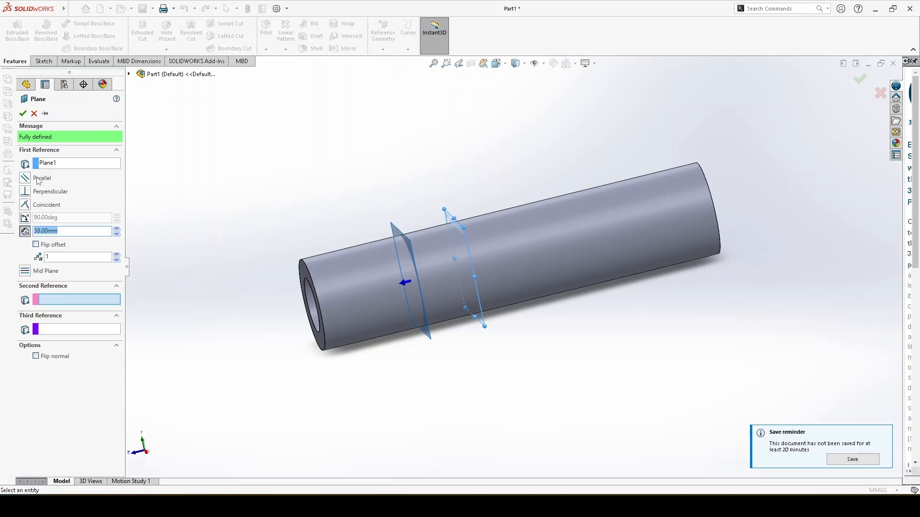
{"action": "left_click", "coordinate": [36, 244]}
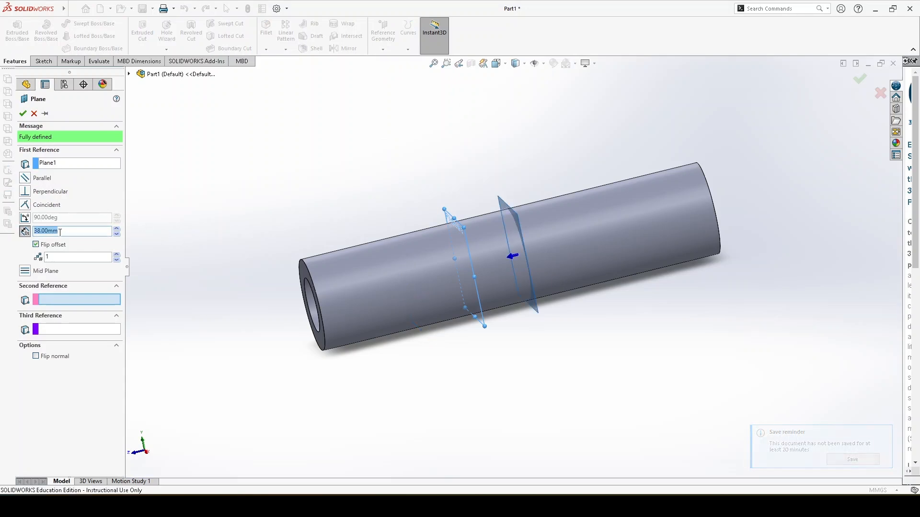
{"action": "type", "text": "106"}
{"action": "key", "text": "Return"}
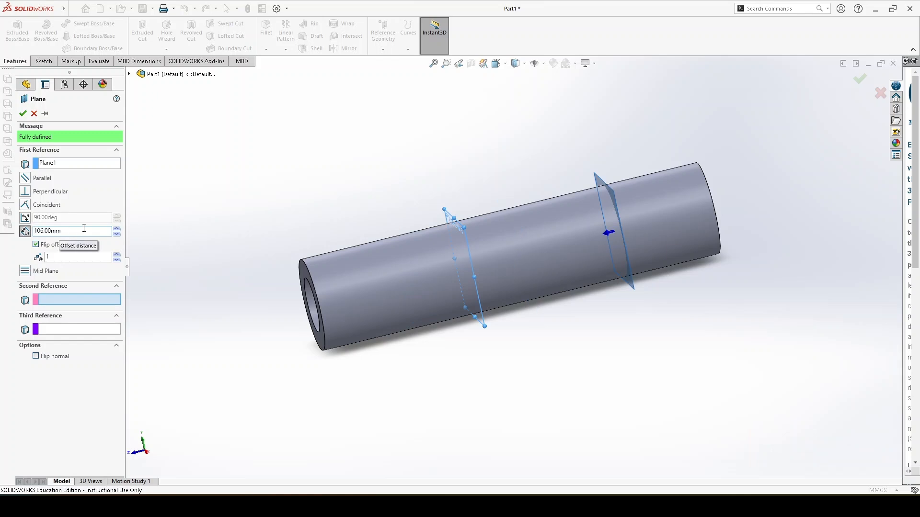
{"action": "left_click", "coordinate": [22, 113]}
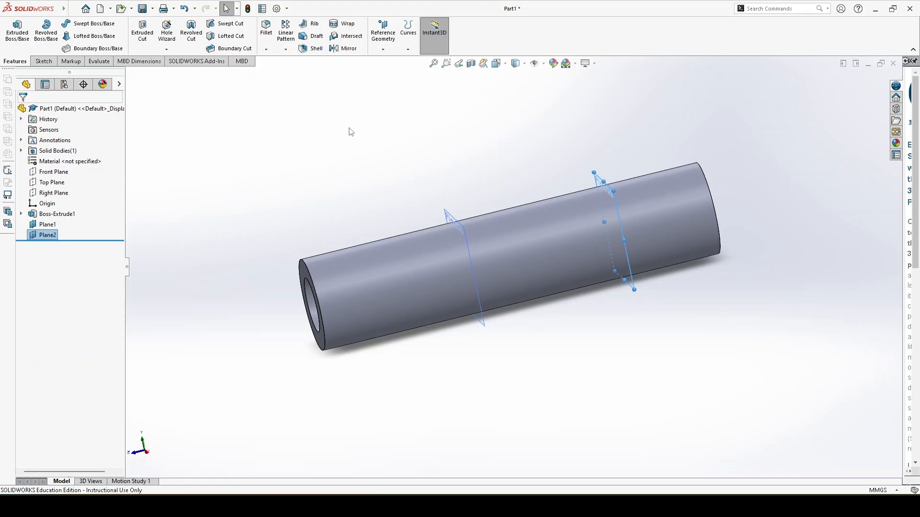
Create a third reference plane offset 36 mm from the second one with the offset flipped, and clear the selection
{"action": "left_click", "coordinate": [383, 49]}
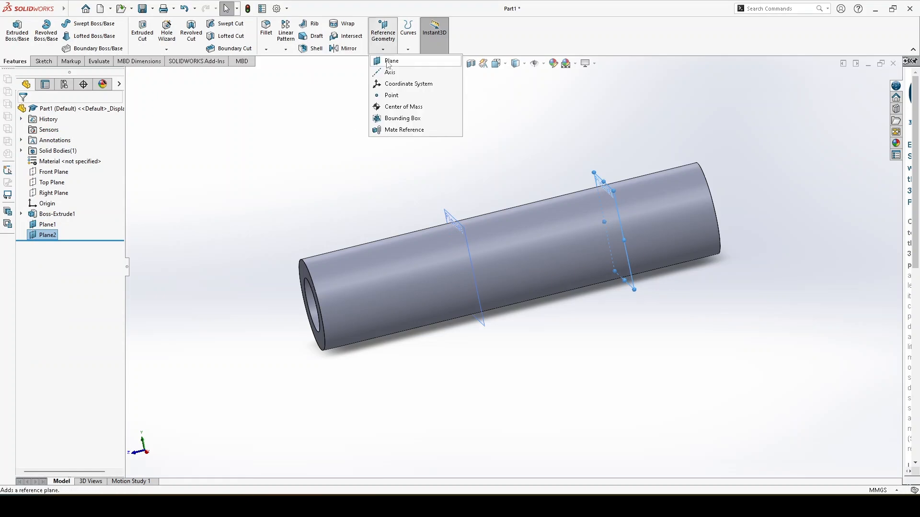
{"action": "left_click", "coordinate": [388, 64]}
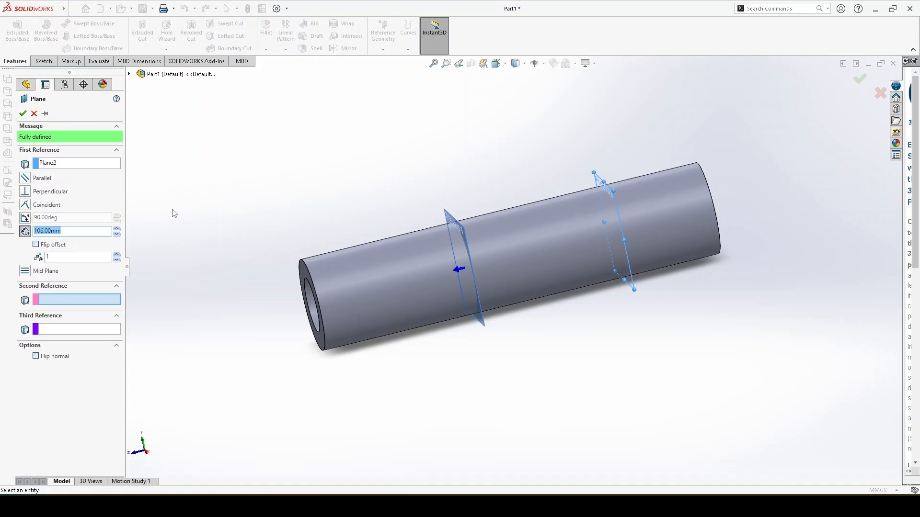
{"action": "left_click", "coordinate": [36, 245]}
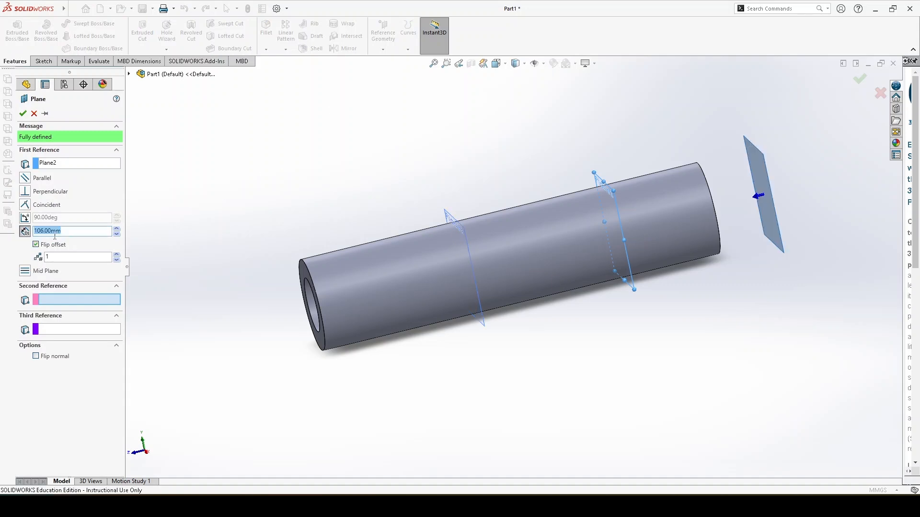
{"action": "type", "text": "36"}
{"action": "key", "text": "Return"}
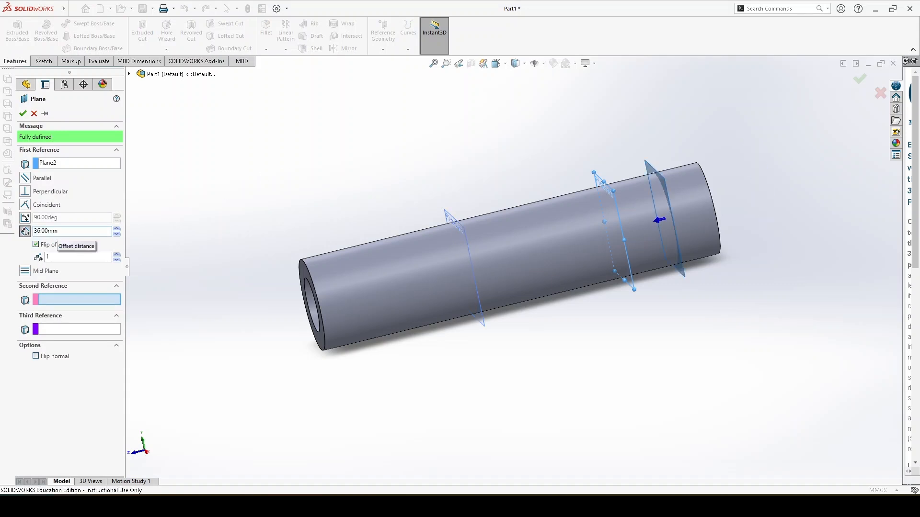
{"action": "left_click", "coordinate": [22, 114]}
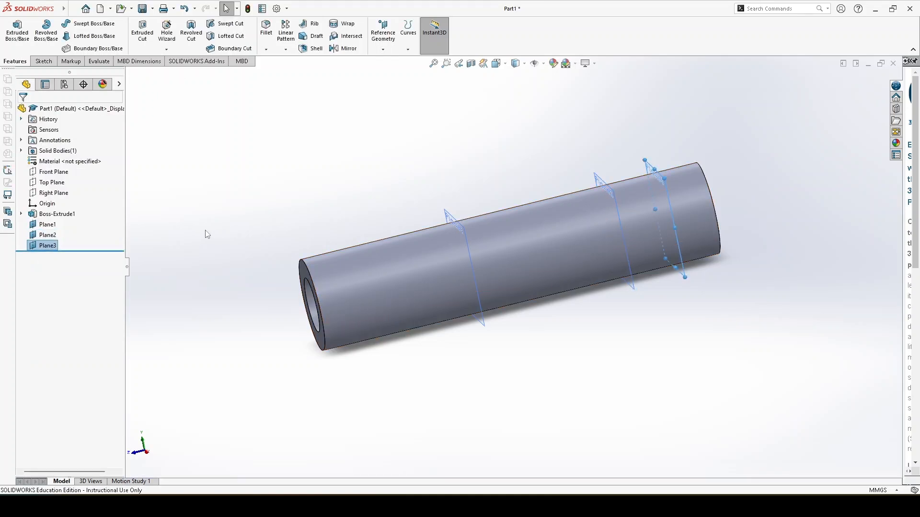
{"action": "key", "text": "Escape"}
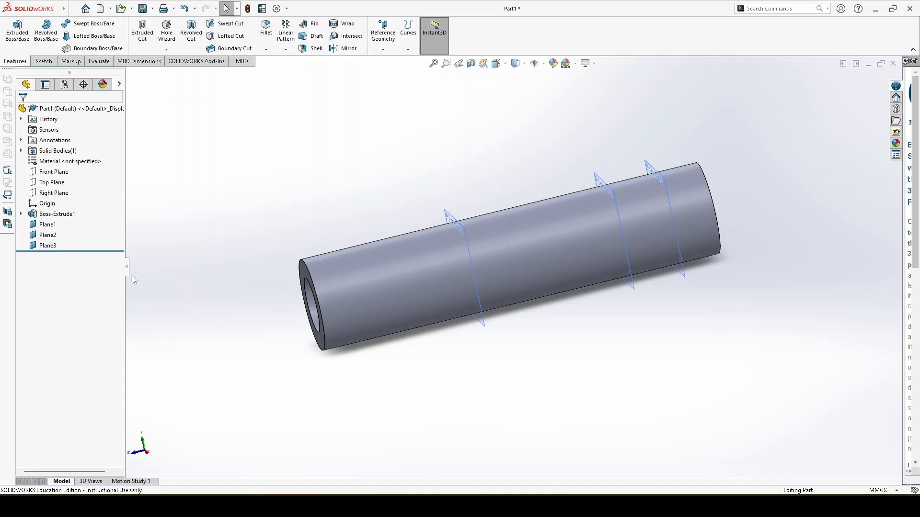
Create a fourth reference plane offset 202 mm from the Front Plane with the offset flipped, and clear the selection
{"action": "left_click", "coordinate": [53, 171]}
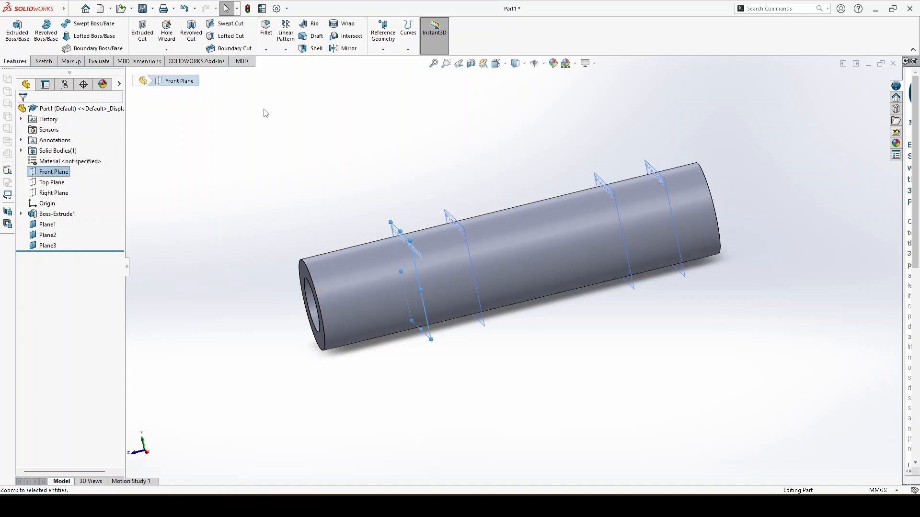
{"action": "left_click", "coordinate": [383, 35]}
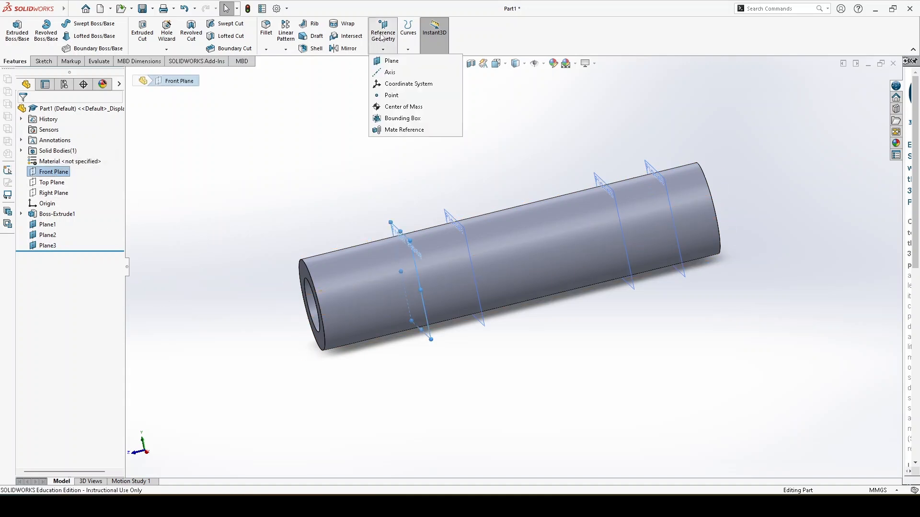
{"action": "left_click", "coordinate": [391, 61]}
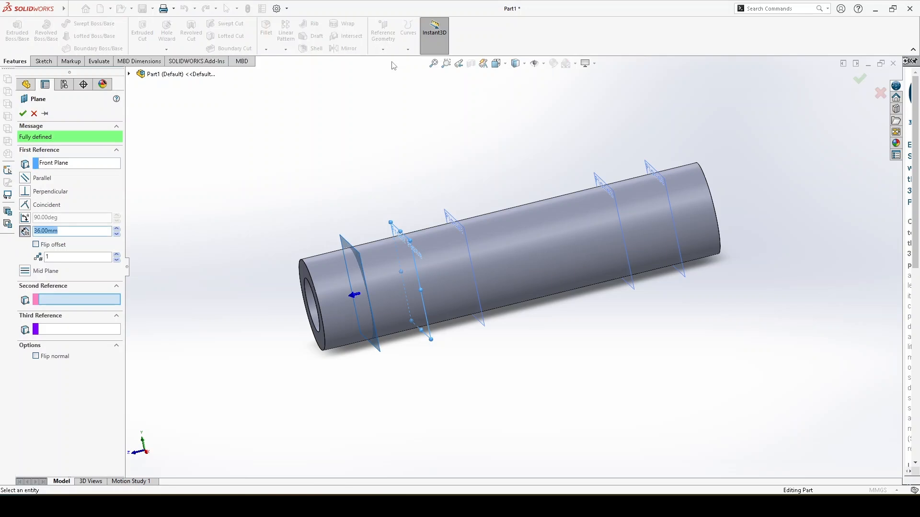
{"action": "left_click", "coordinate": [36, 245]}
{"action": "type", "text": "20"}
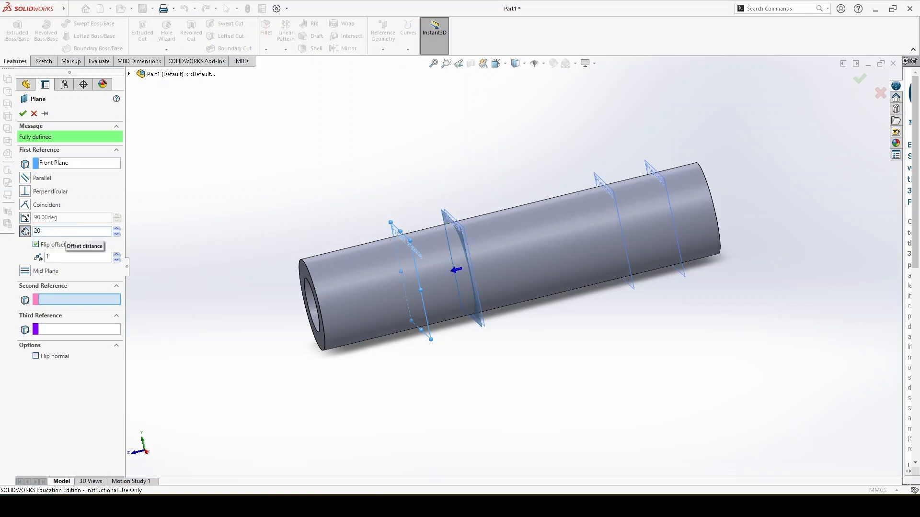
{"action": "type", "text": "2"}
{"action": "key", "text": "Return"}
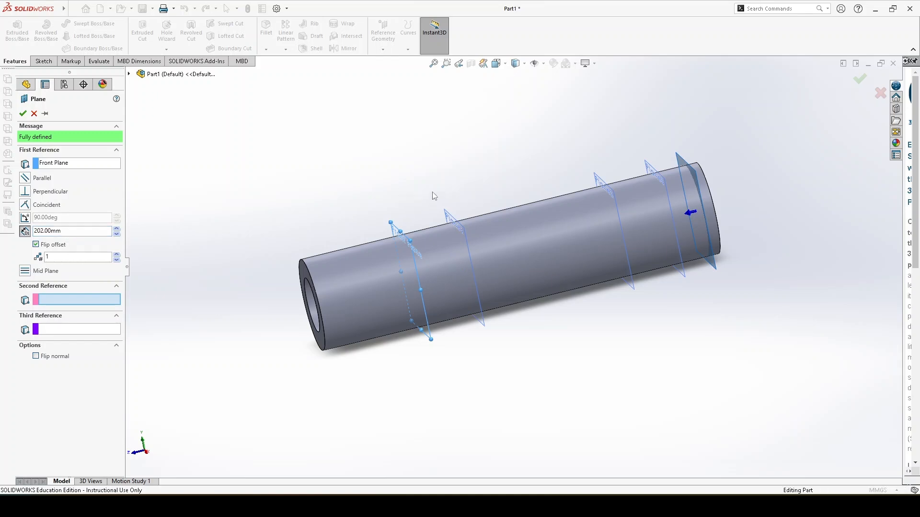
{"action": "scroll", "coordinate": [432, 193], "scroll_direction": "up", "scroll_amount": 1}
{"action": "scroll", "coordinate": [509, 323], "scroll_direction": "down", "scroll_amount": 1}
{"action": "scroll", "coordinate": [429, 210], "scroll_direction": "up", "scroll_amount": 1}
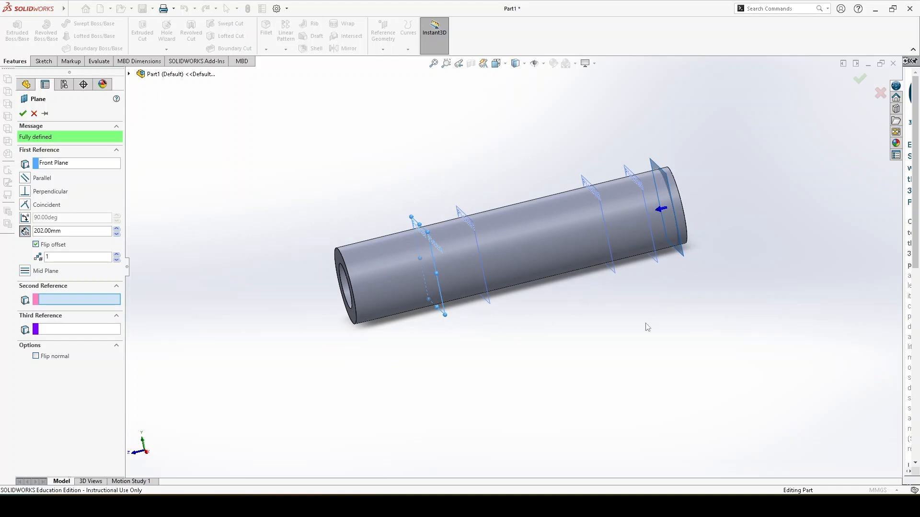
{"action": "left_click", "coordinate": [23, 113]}
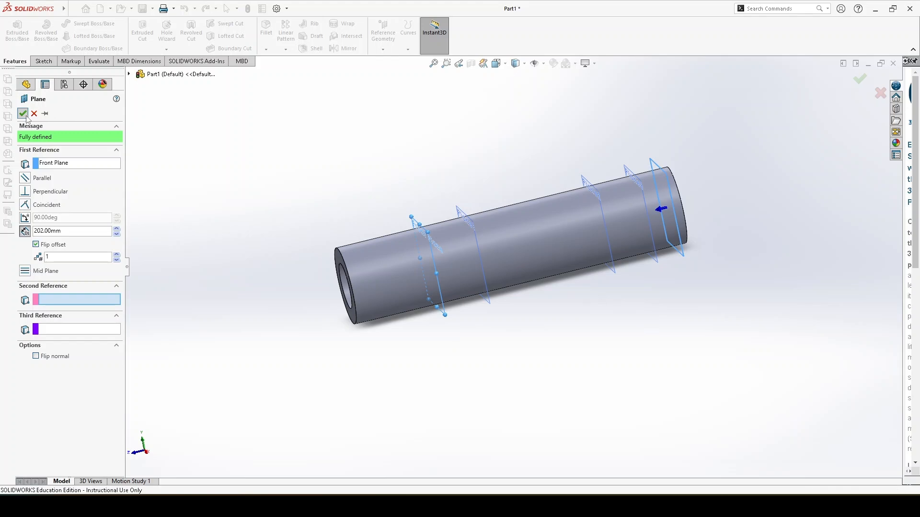
{"action": "left_click", "coordinate": [660, 287]}
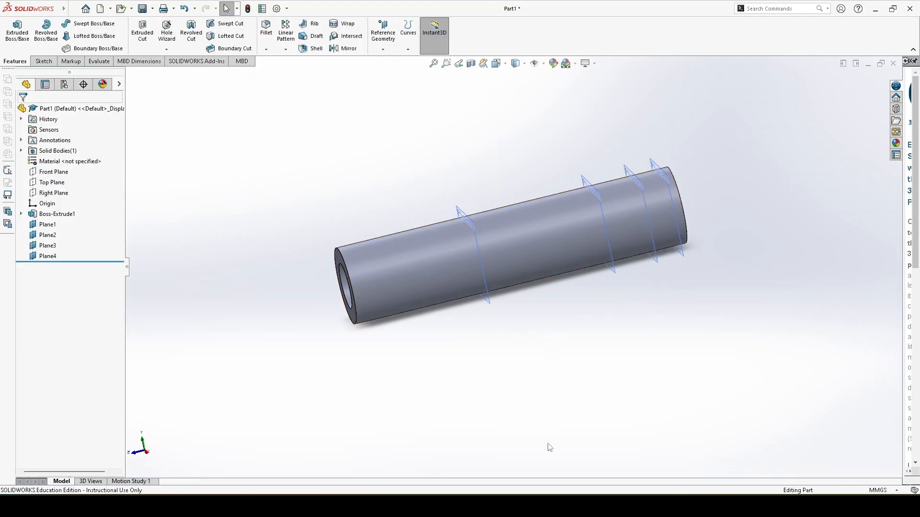
Check Lathe Tailstock Drawing.jpeg, then sketch a corner rectangle about 136 by 27 mm on the Front Plane, below the barrel
{"action": "key", "text": "alt+Tab"}
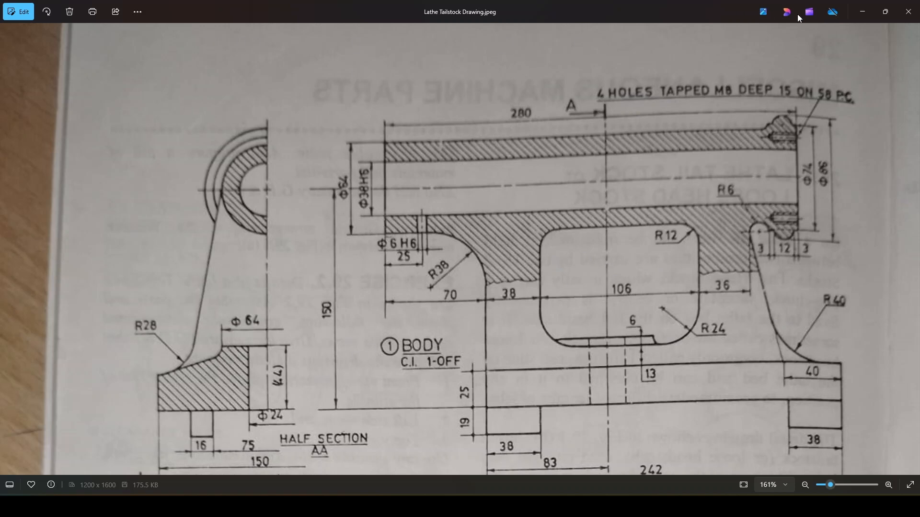
{"action": "left_click", "coordinate": [247, 506]}
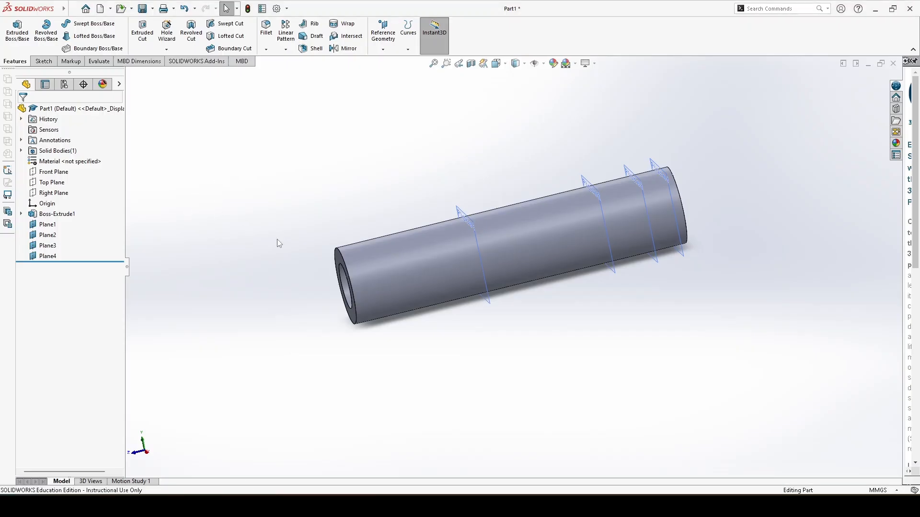
{"action": "left_click", "coordinate": [57, 174]}
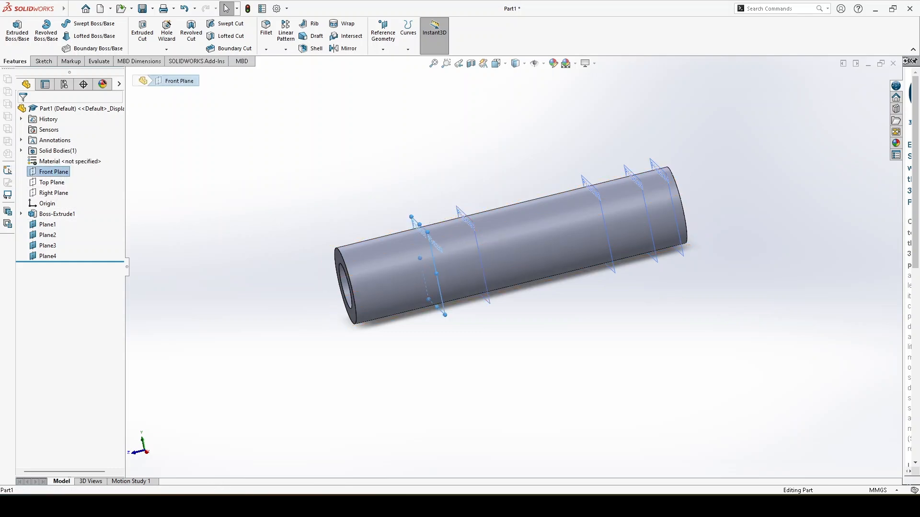
{"action": "left_click", "coordinate": [250, 506]}
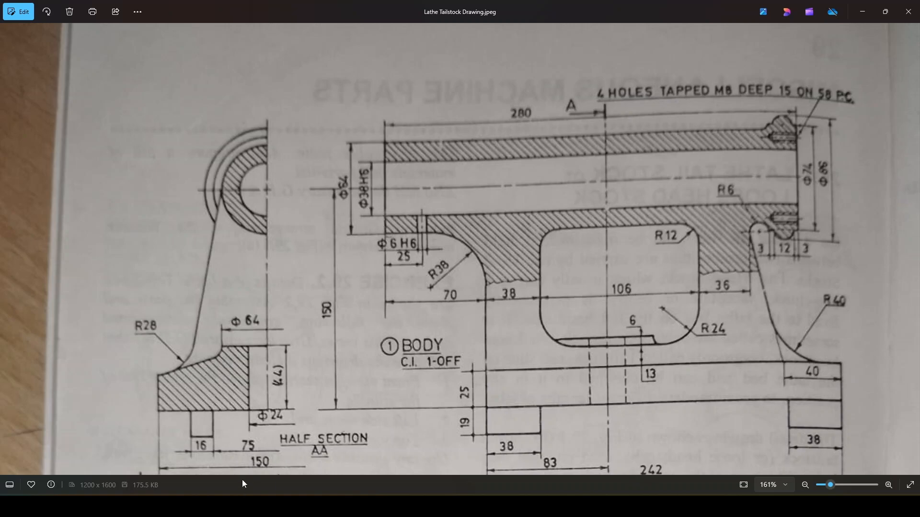
{"action": "mouse_move", "coordinate": [249, 506]}
{"action": "left_click", "coordinate": [249, 459]}
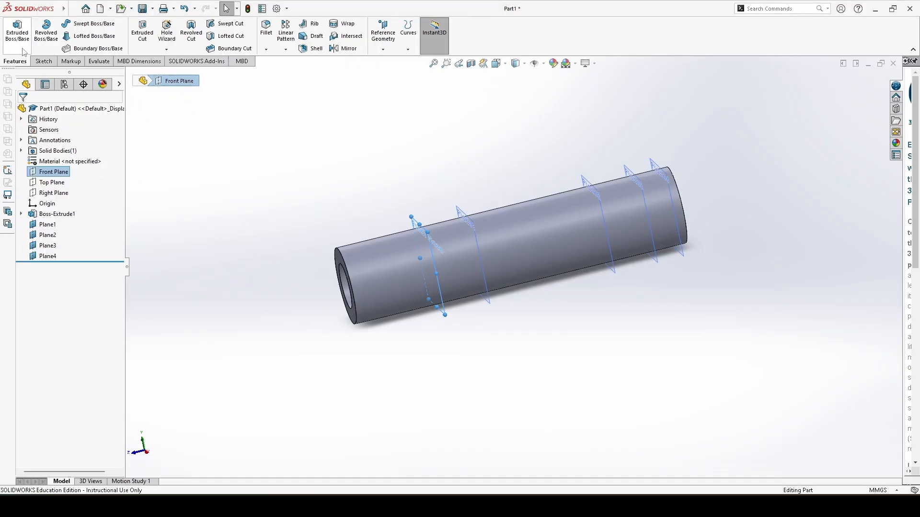
{"action": "left_click", "coordinate": [47, 63]}
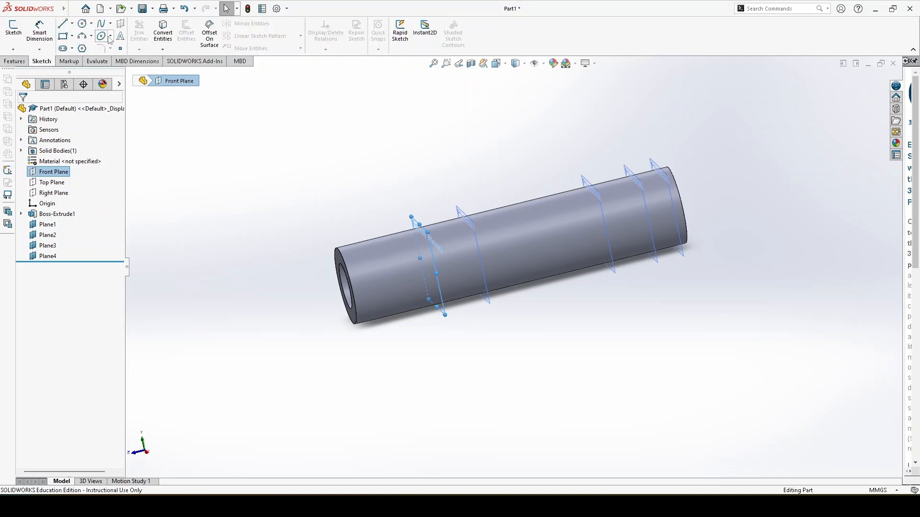
{"action": "left_click", "coordinate": [63, 36]}
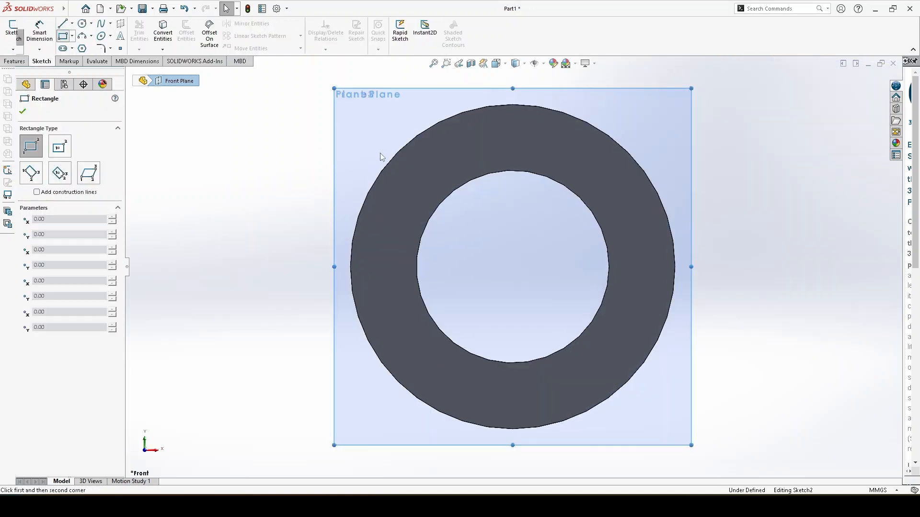
{"action": "scroll", "coordinate": [381, 155], "scroll_direction": "up", "scroll_amount": 6}
{"action": "scroll", "coordinate": [598, 362], "scroll_direction": "down", "scroll_amount": 2}
{"action": "scroll", "coordinate": [598, 364], "scroll_direction": "down", "scroll_amount": 1}
{"action": "scroll", "coordinate": [598, 363], "scroll_direction": "up", "scroll_amount": 2}
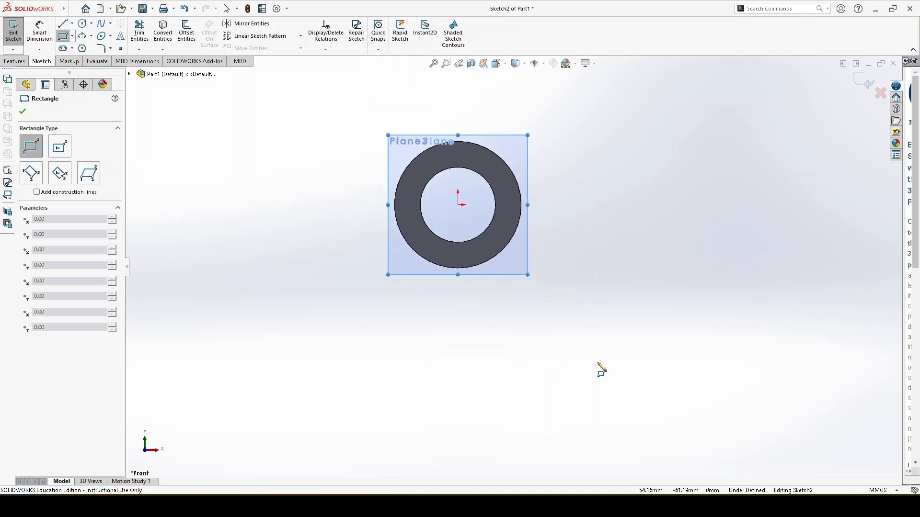
{"action": "left_click", "coordinate": [318, 400]}
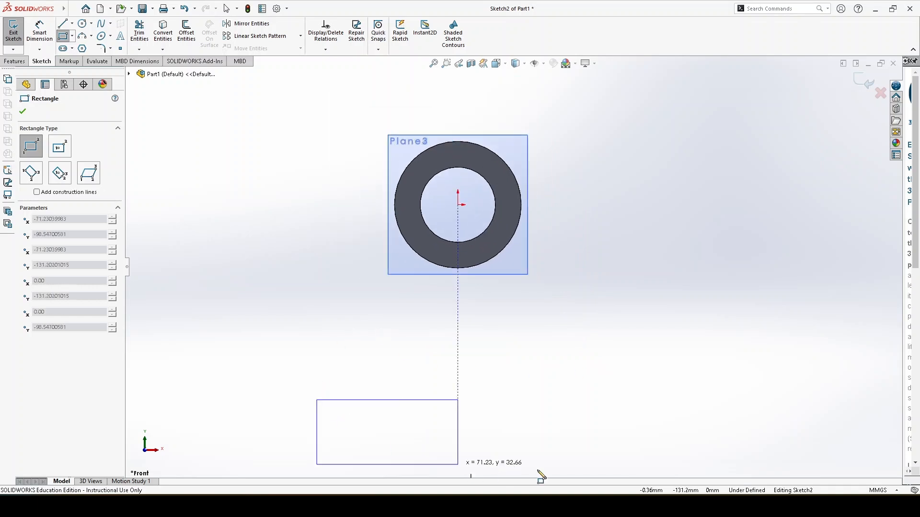
{"action": "left_click", "coordinate": [586, 454]}
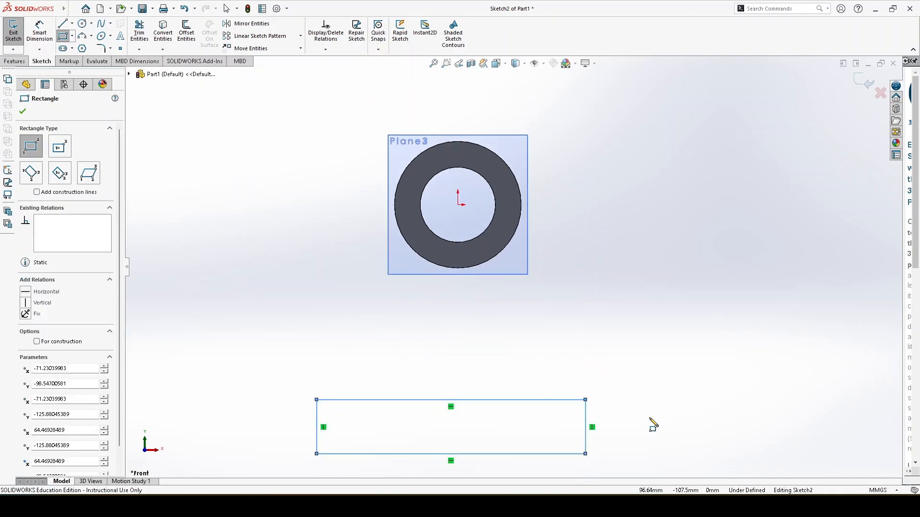
{"action": "left_click", "coordinate": [26, 115]}
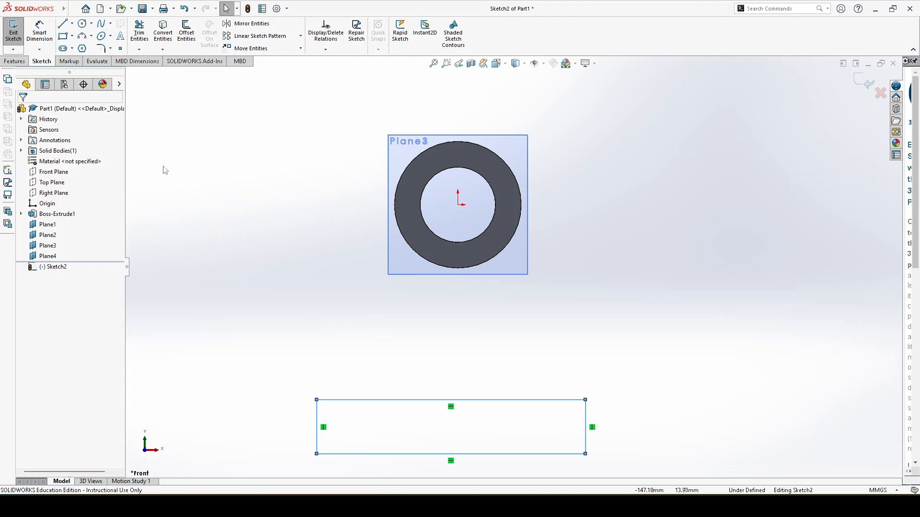
Add a vertical relation between the midpoint of the rectangle's upper edge and the origin, and clear the selection
{"action": "left_click", "coordinate": [334, 314]}
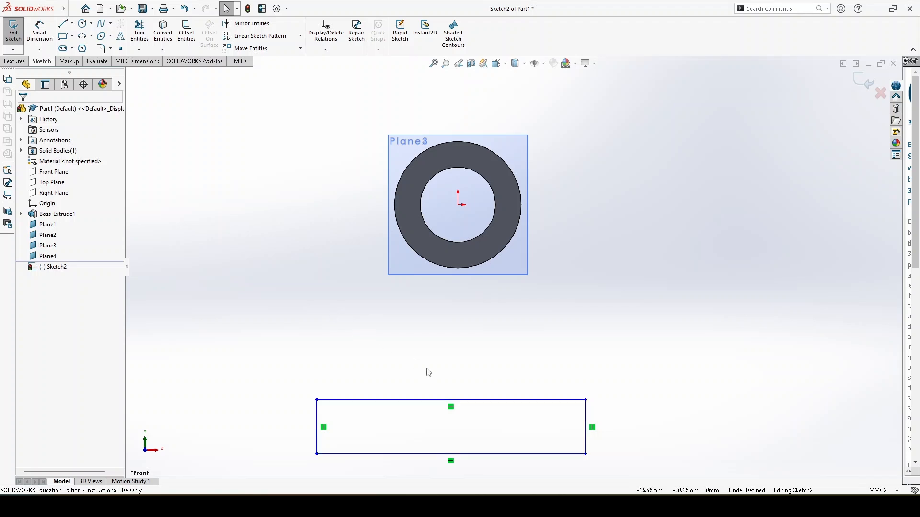
{"action": "left_click", "coordinate": [449, 400]}
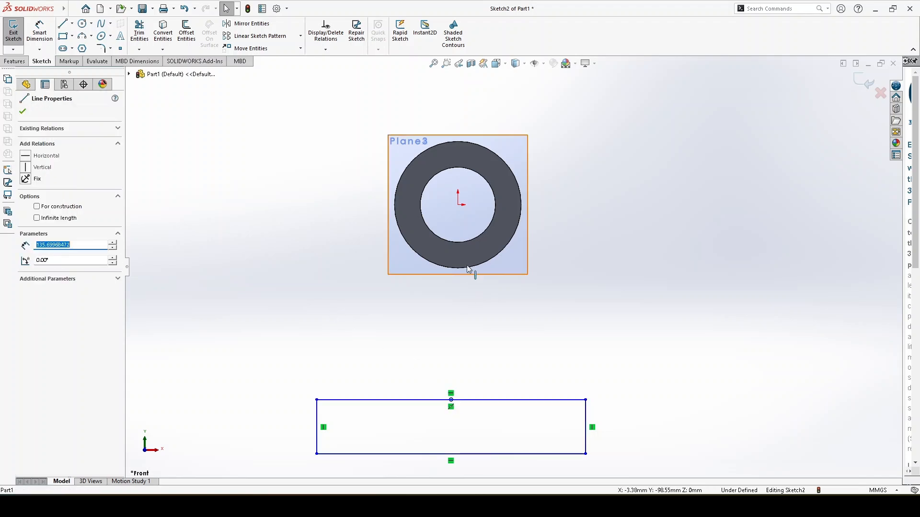
{"action": "left_click", "coordinate": [459, 205]}
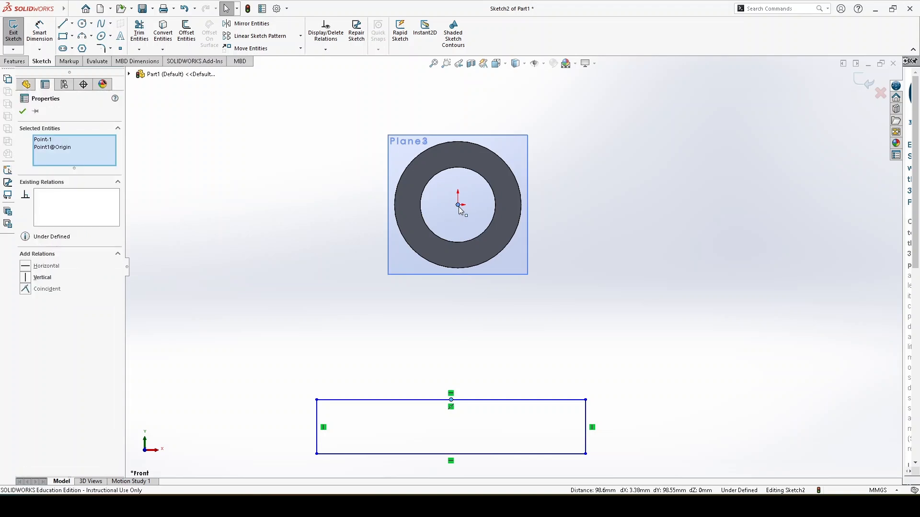
{"action": "left_click", "coordinate": [55, 280]}
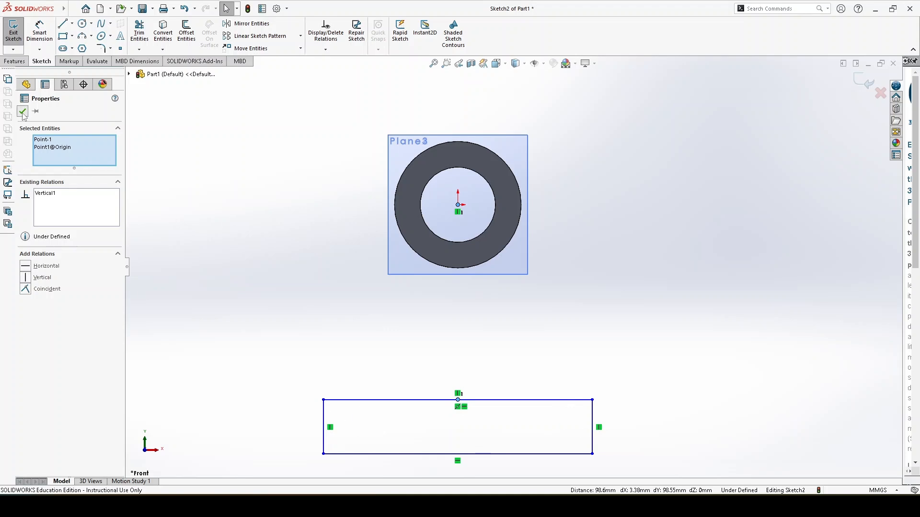
{"action": "left_click", "coordinate": [148, 139]}
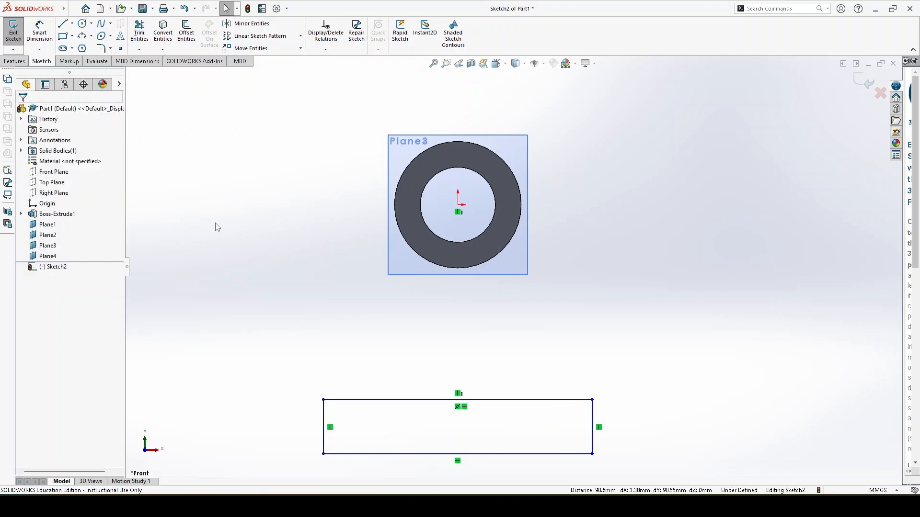
Dimension the base rectangle with a width of 150 mm and a height of 25 mm
{"action": "right_click_drag", "start_coordinate": [217, 227], "coordinate": [230, 236]}
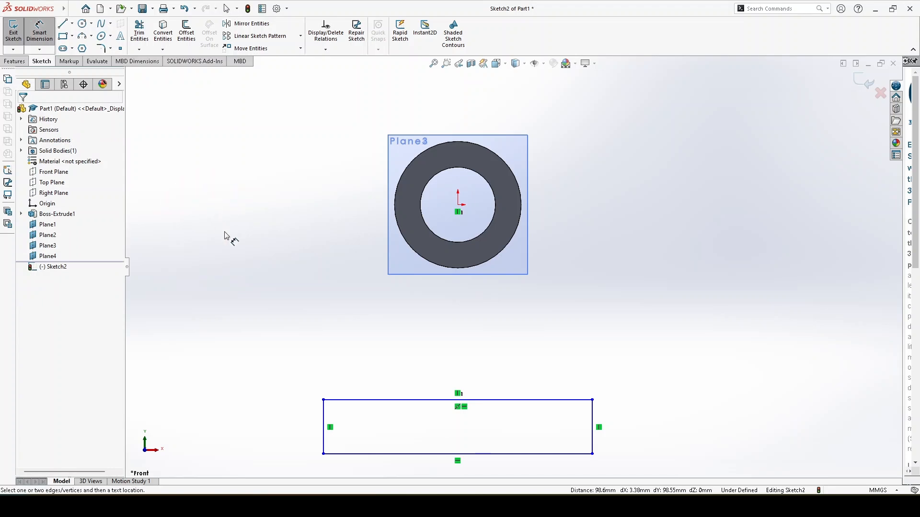
{"action": "left_click", "coordinate": [382, 405]}
{"action": "left_click", "coordinate": [386, 386]}
{"action": "type", "text": "0"}
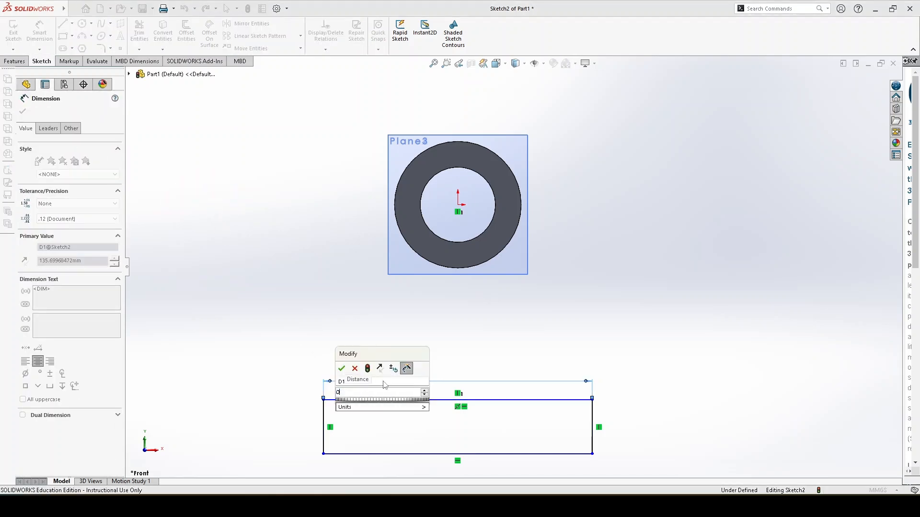
{"action": "key", "text": "BackSpace"}
{"action": "type", "text": "150"}
{"action": "key", "text": "Return"}
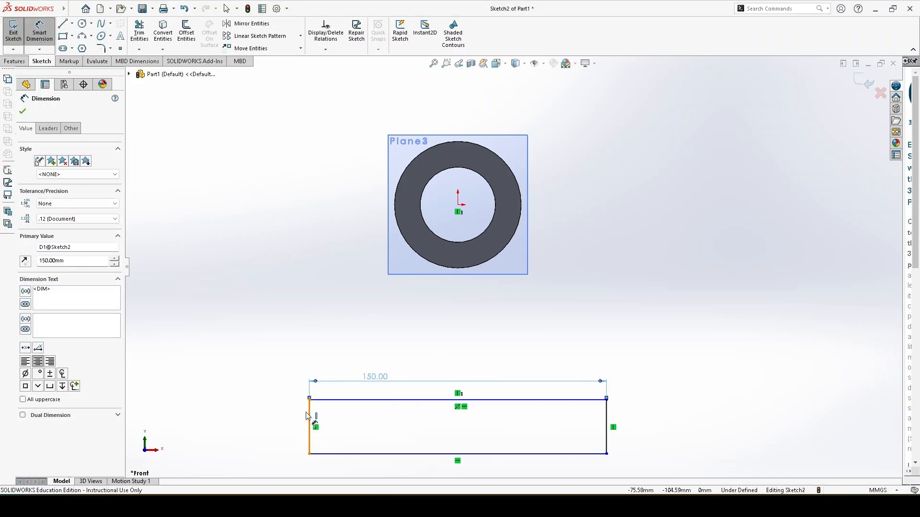
{"action": "left_click", "coordinate": [308, 415]}
{"action": "left_click", "coordinate": [287, 416]}
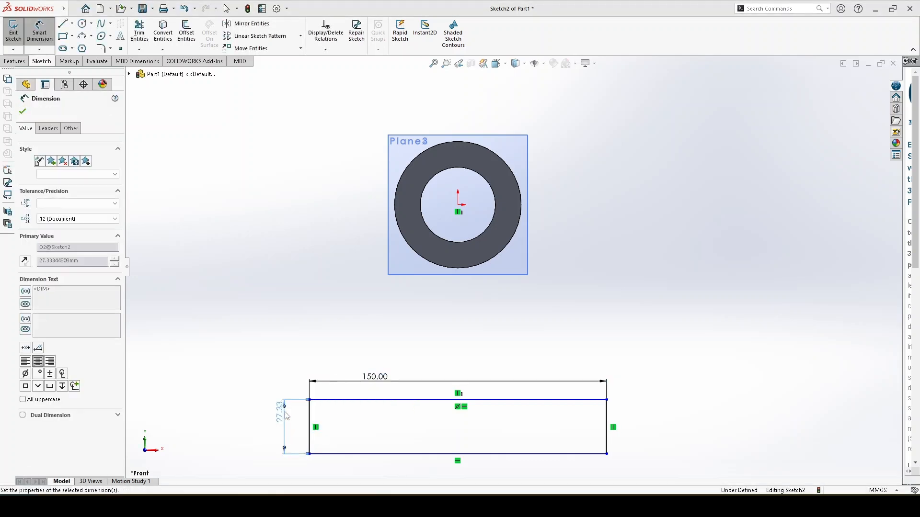
{"action": "type", "text": "25.00mm"}
{"action": "key", "text": "Return"}
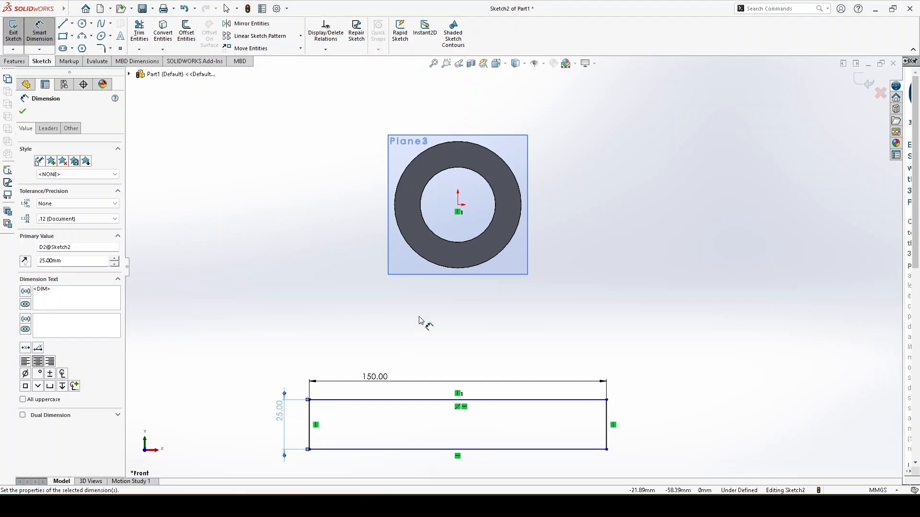
Dimension the vertical distance from the origin to the rectangle's lower edge as 150 mm
{"action": "left_click", "coordinate": [458, 204]}
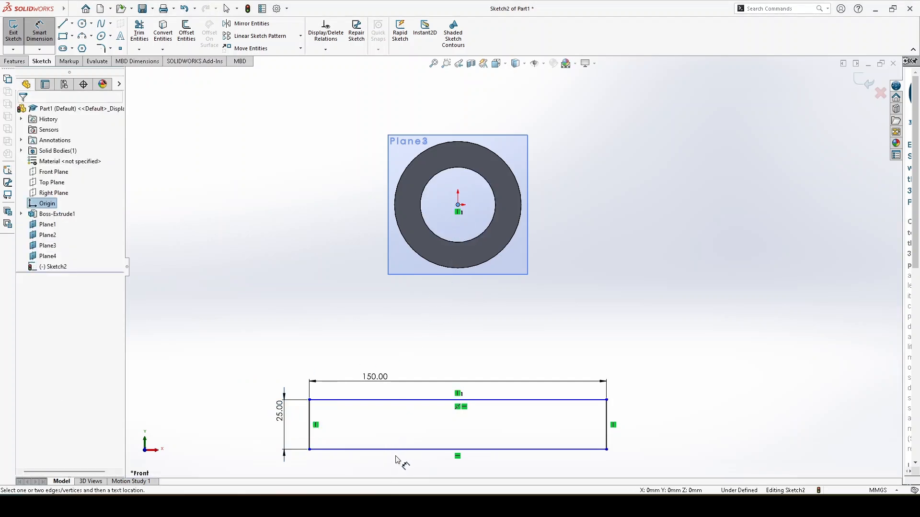
{"action": "left_click", "coordinate": [402, 450]}
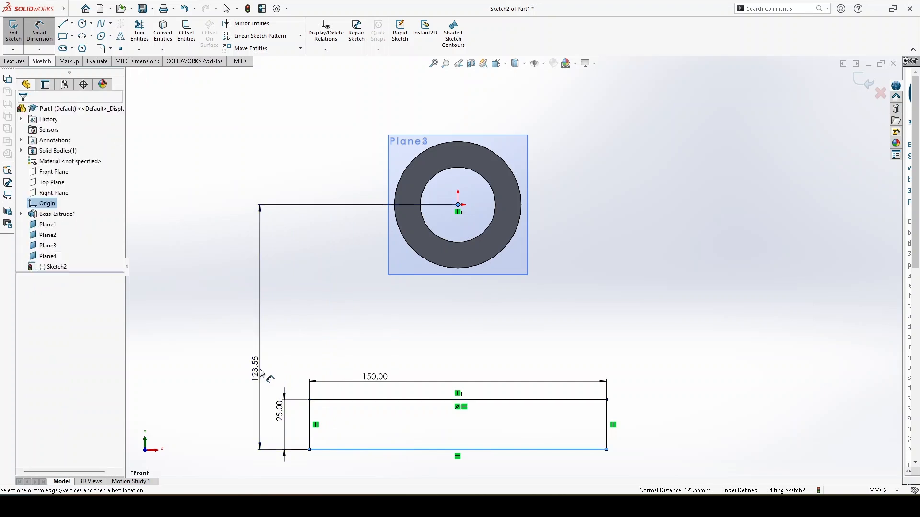
{"action": "left_click", "coordinate": [261, 373]}
{"action": "type", "text": "150"}
{"action": "key", "text": "Return"}
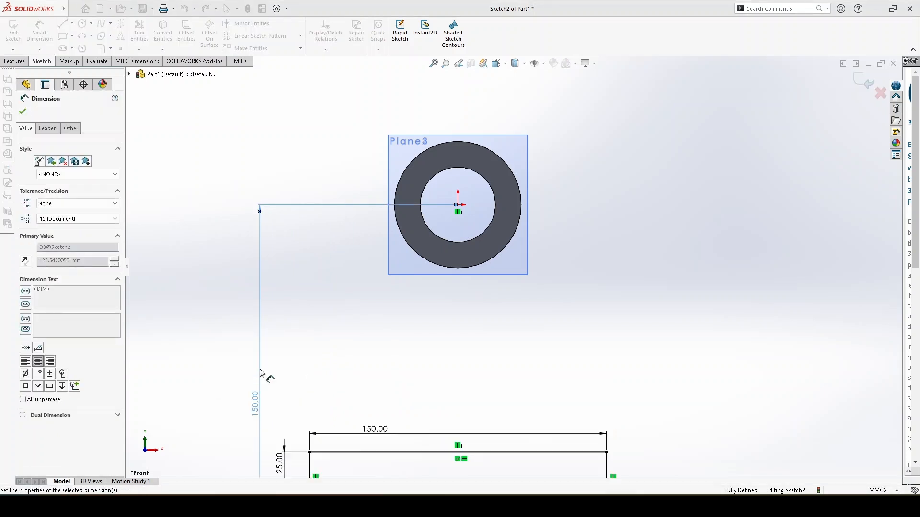
{"action": "scroll", "coordinate": [504, 157], "scroll_direction": "down", "scroll_amount": 1}
{"action": "scroll", "coordinate": [478, 117], "scroll_direction": "up", "scroll_amount": 2}
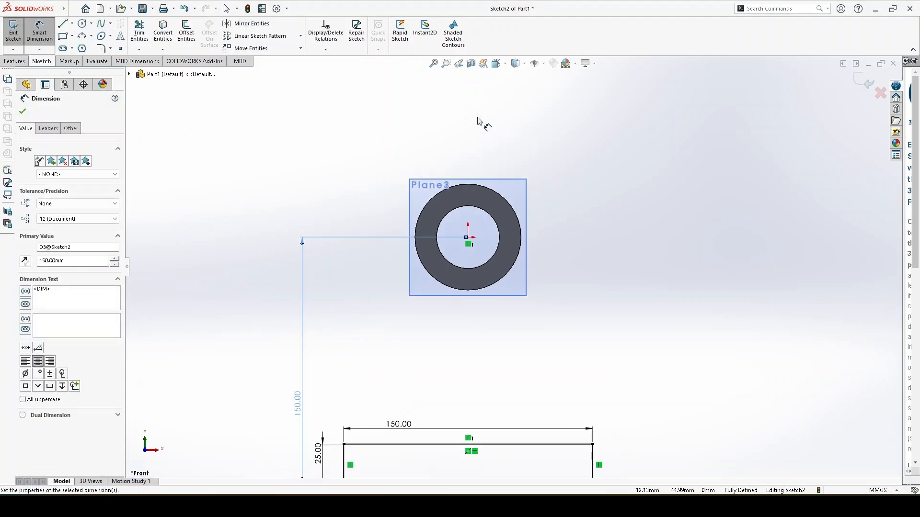
{"action": "scroll", "coordinate": [478, 118], "scroll_direction": "up", "scroll_amount": 2}
{"action": "scroll", "coordinate": [506, 394], "scroll_direction": "down", "scroll_amount": 1}
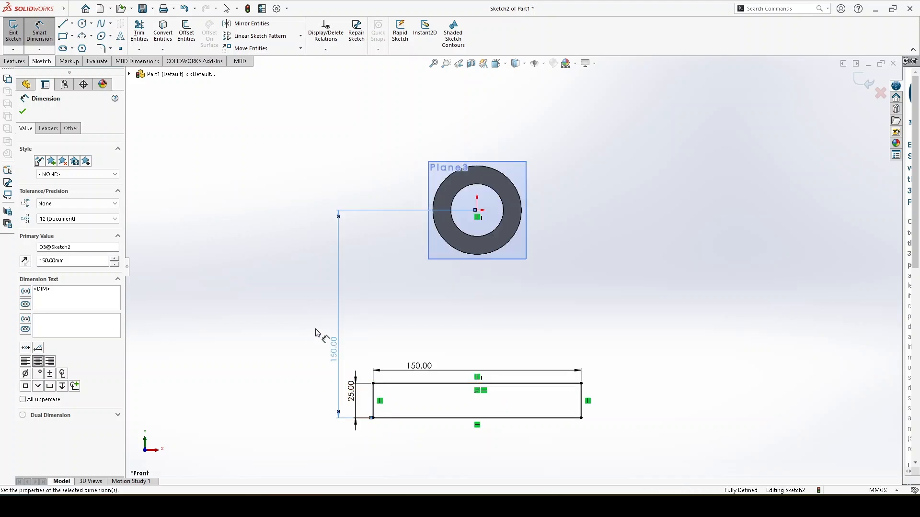
Sketch a circle about 66 mm in diameter, centred above the rectangle's upper-left corner and passing through that corner
{"action": "left_click", "coordinate": [83, 24]}
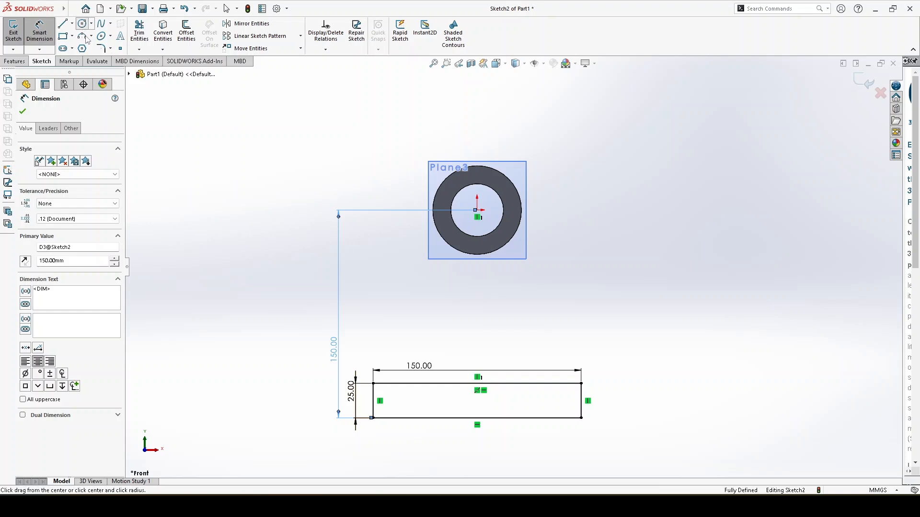
{"action": "left_click", "coordinate": [373, 338]}
{"action": "left_click", "coordinate": [373, 384]}
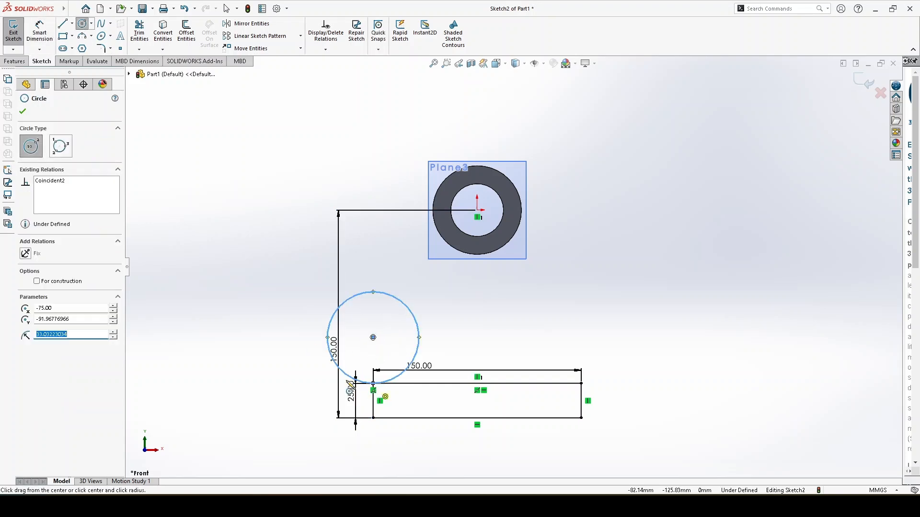
{"action": "left_click", "coordinate": [22, 111]}
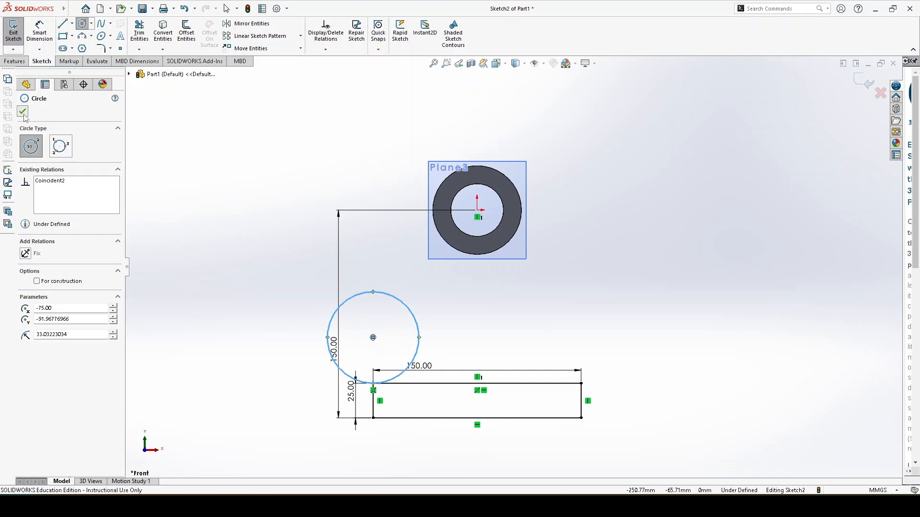
Set the circle's diameter to 56 mm and check the support profile in Lathe Tailstock Drawing.jpeg
{"action": "right_click_drag", "start_coordinate": [257, 388], "coordinate": [259, 356]}
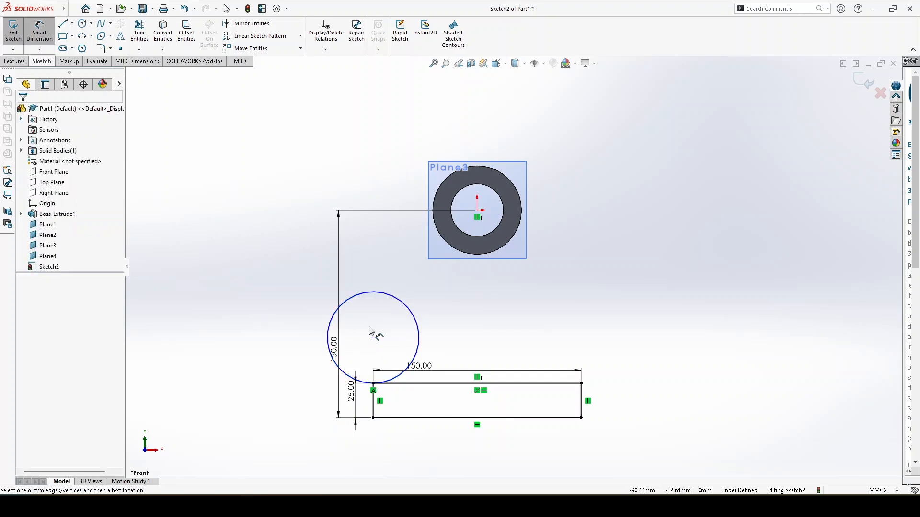
{"action": "left_click", "coordinate": [335, 318]}
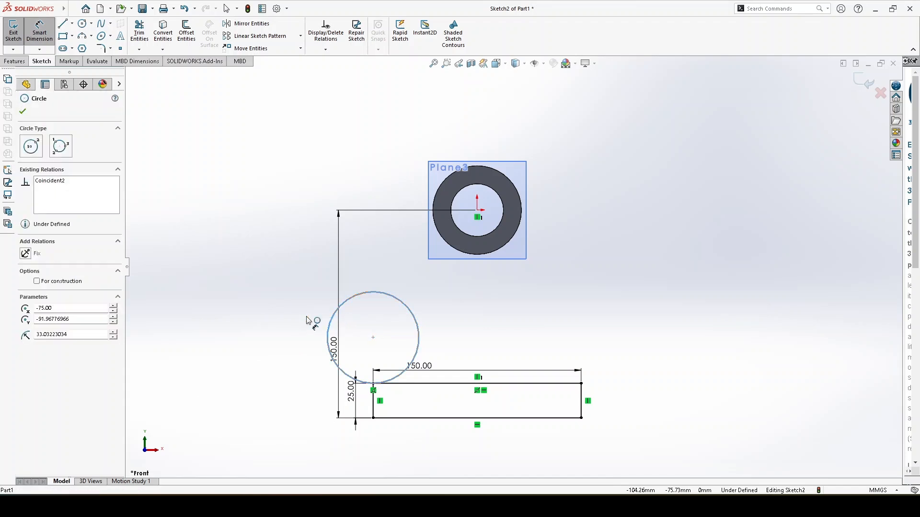
{"action": "left_click", "coordinate": [295, 320]}
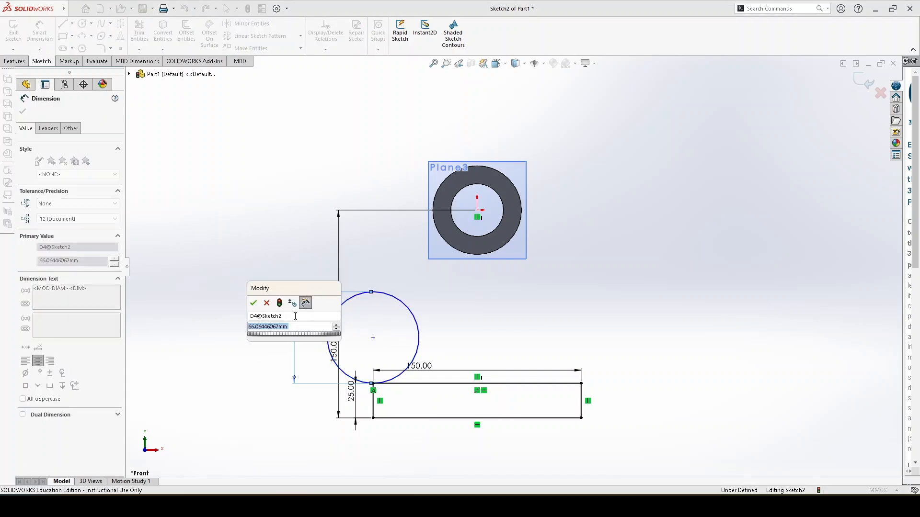
{"action": "type", "text": "56"}
{"action": "key", "text": "Return"}
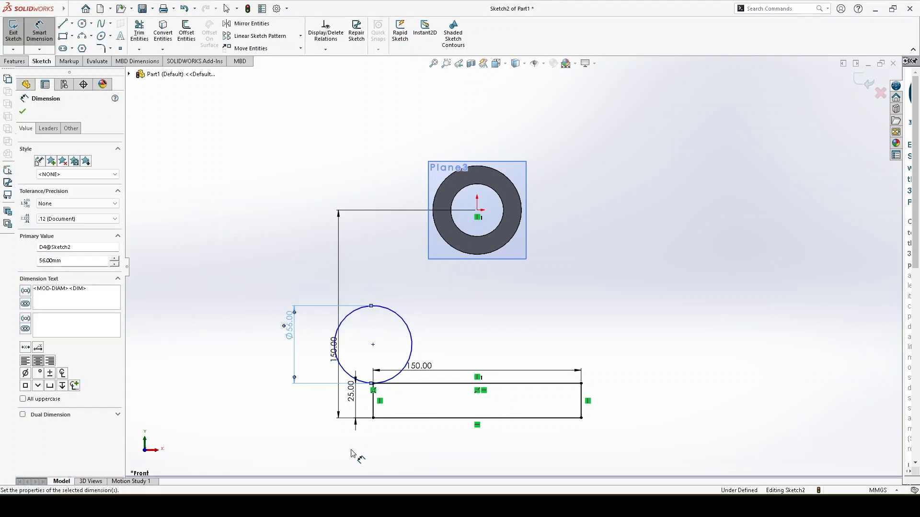
{"action": "left_click", "coordinate": [229, 505]}
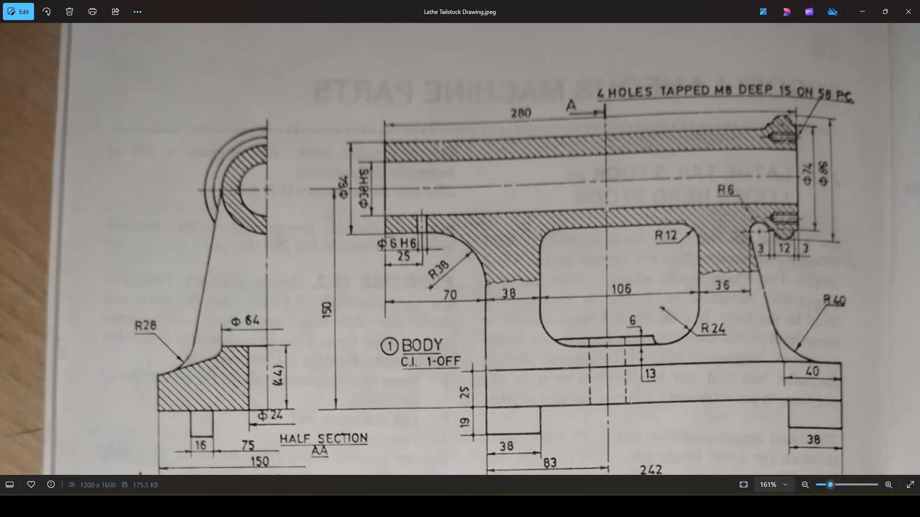
{"action": "left_click", "coordinate": [249, 506]}
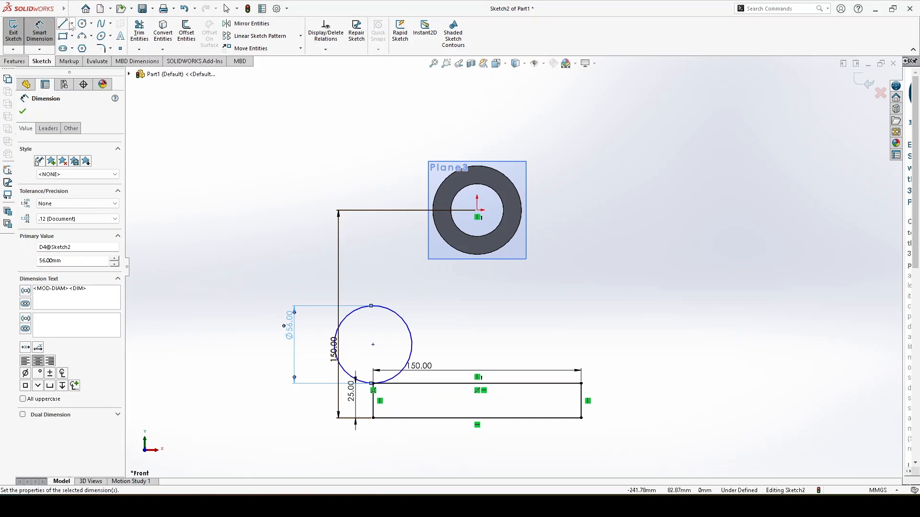
Sketch a line about 107 mm long from the left side of the barrel's outer edge, tangent to the right side of the 56 mm circle
{"action": "left_click", "coordinate": [67, 24]}
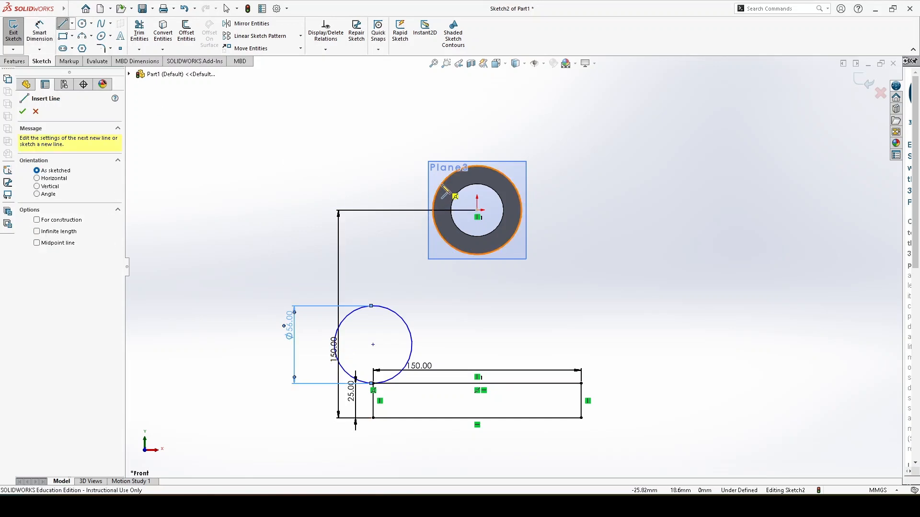
{"action": "left_click", "coordinate": [433, 210]}
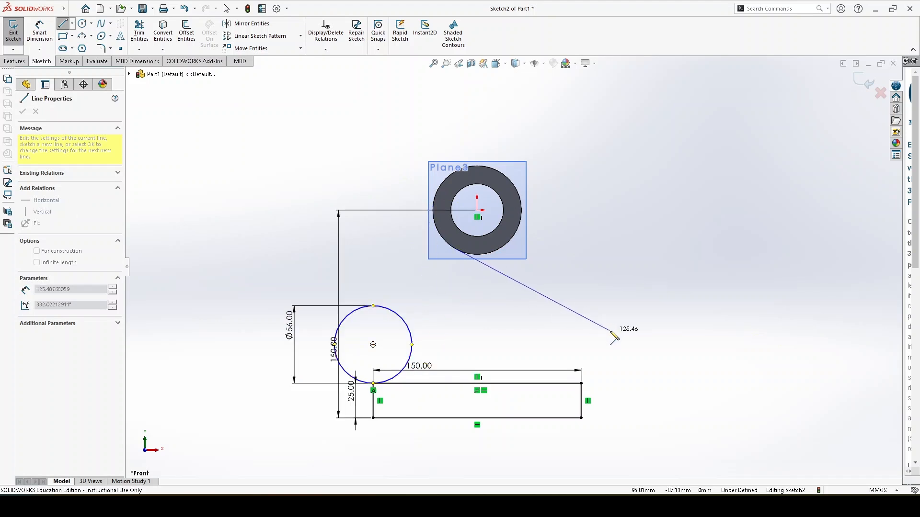
{"action": "left_click", "coordinate": [412, 357]}
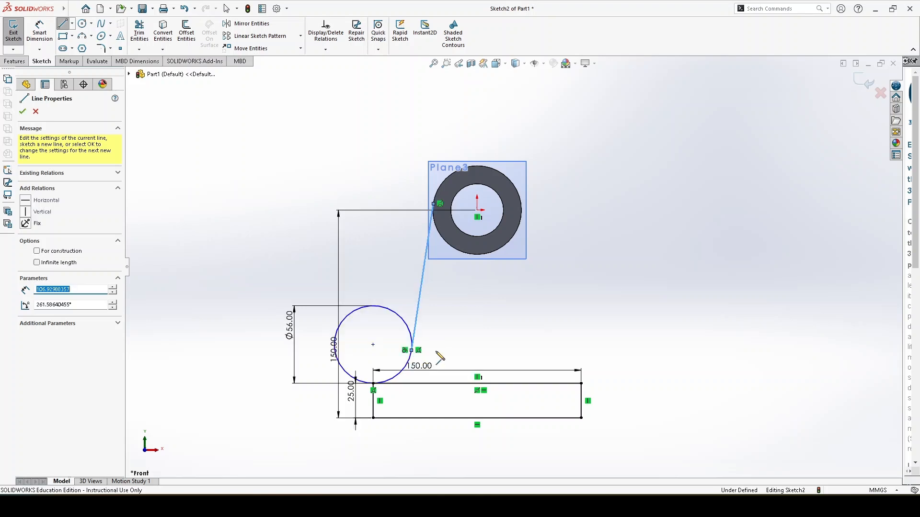
{"action": "right_click", "coordinate": [461, 334]}
{"action": "left_click", "coordinate": [474, 339]}
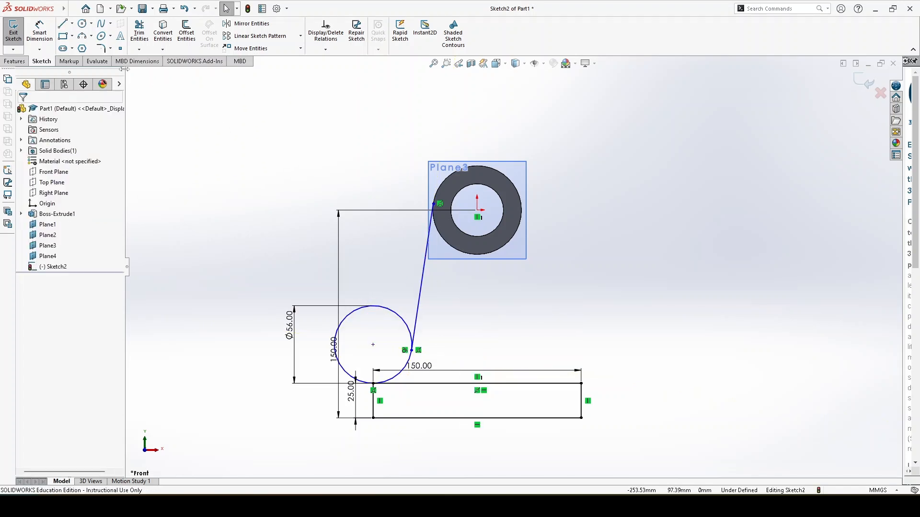
Trim the 56 mm circle, keeping only the lower-right arc between the slanted line and the base rectangle's upper-left corner
{"action": "left_click", "coordinate": [145, 30]}
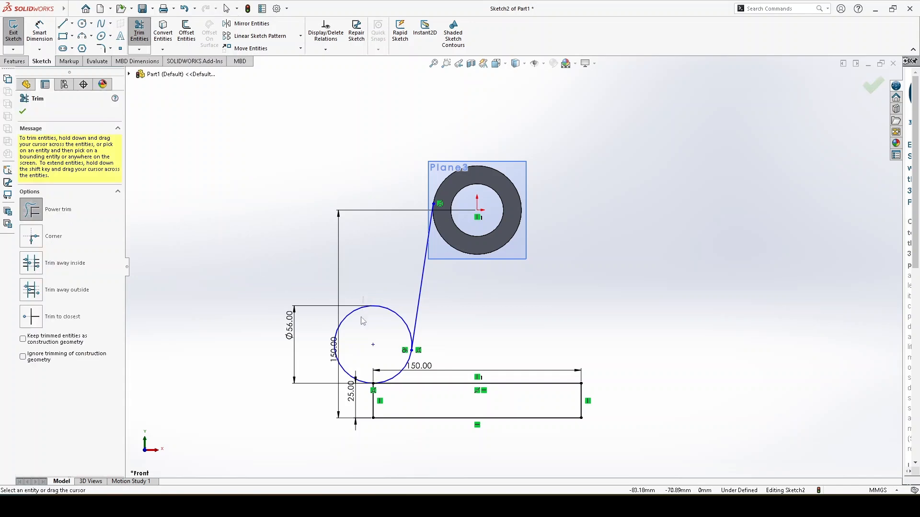
{"action": "left_click_drag", "start_coordinate": [365, 301], "coordinate": [334, 328]}
{"action": "right_click", "coordinate": [268, 244]}
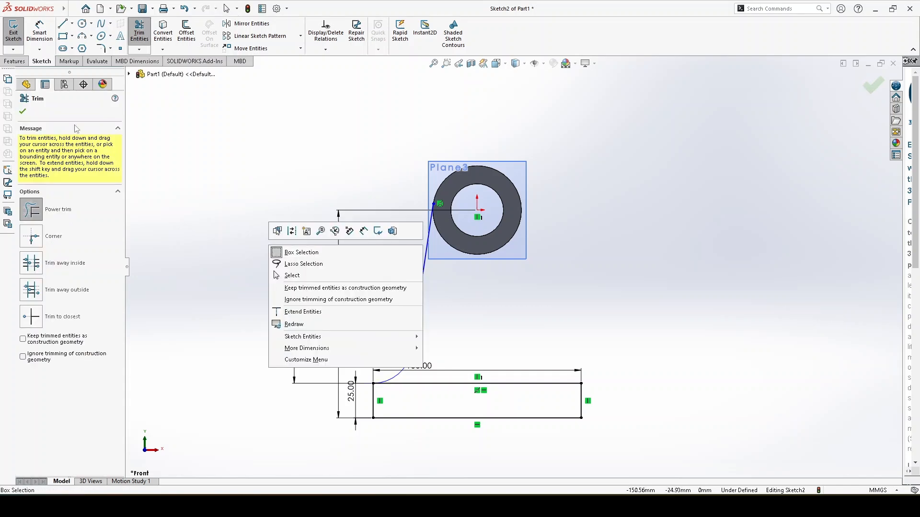
{"action": "left_click", "coordinate": [23, 113]}
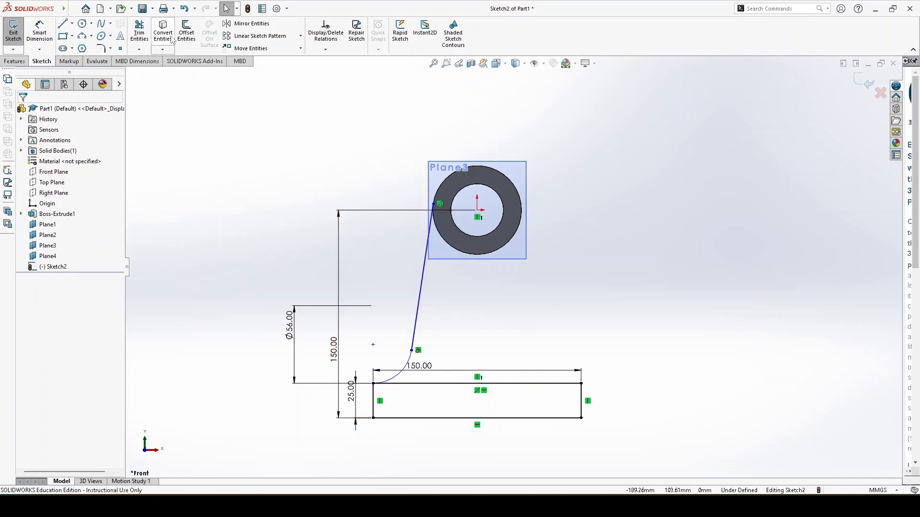
Mirror the slanted line and the trimmed arc about the Right Plane, keeping the originals
{"action": "left_click", "coordinate": [251, 24]}
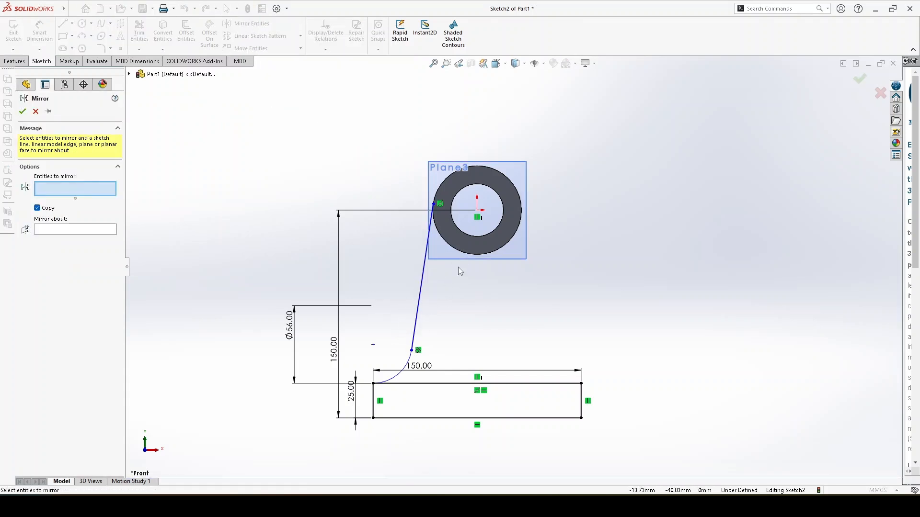
{"action": "left_click", "coordinate": [421, 302]}
{"action": "left_click", "coordinate": [406, 365]}
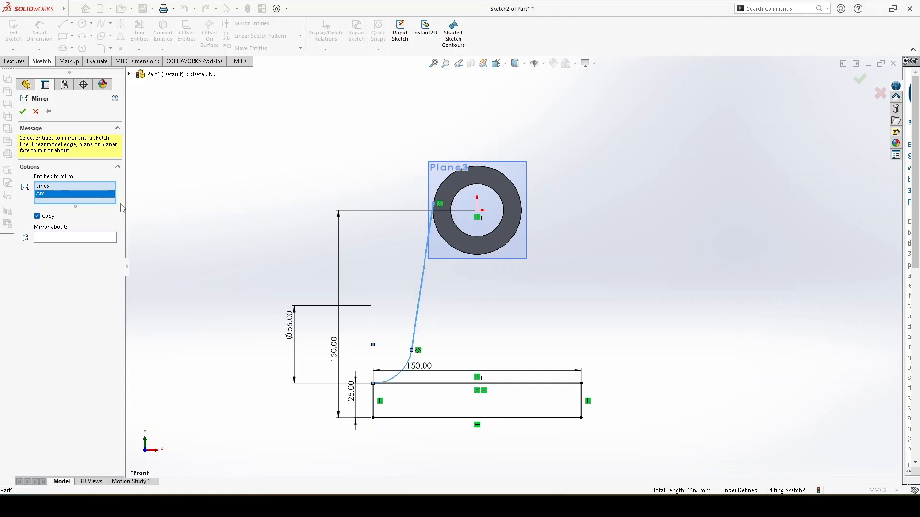
{"action": "left_click", "coordinate": [75, 239]}
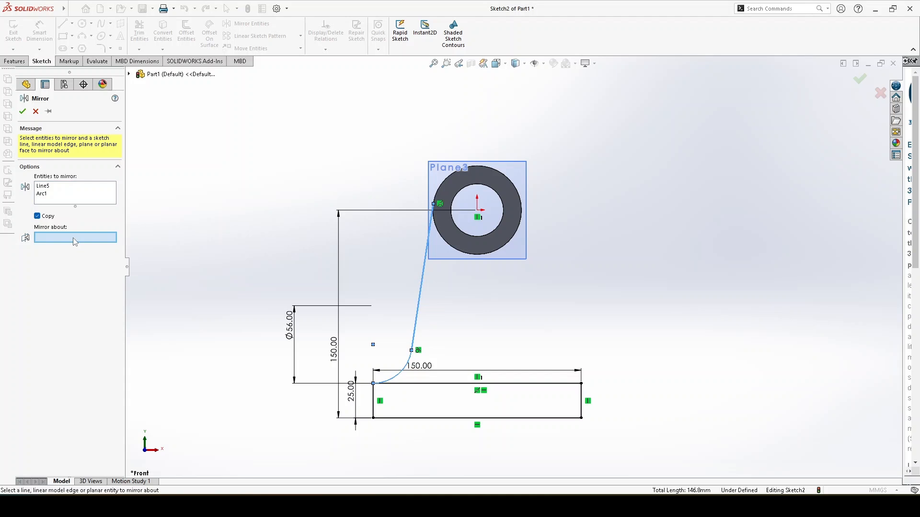
{"action": "left_click", "coordinate": [128, 74]}
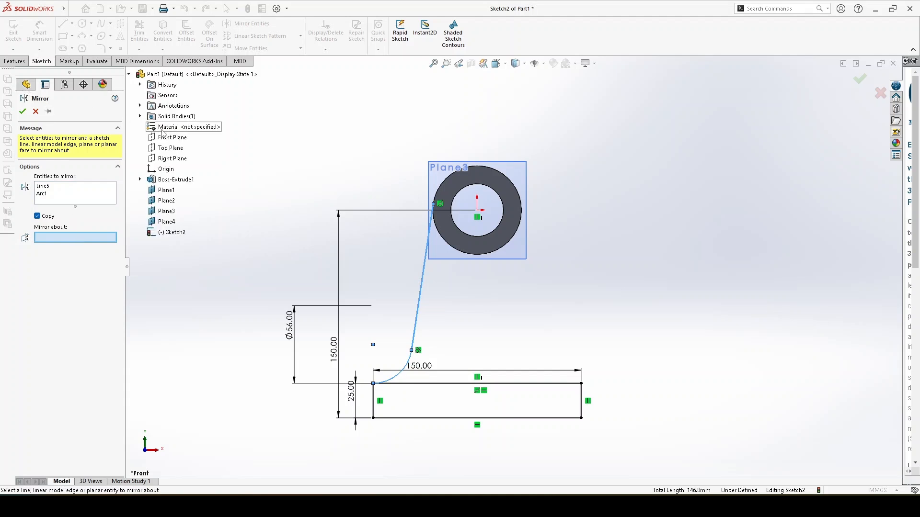
{"action": "left_click", "coordinate": [172, 158]}
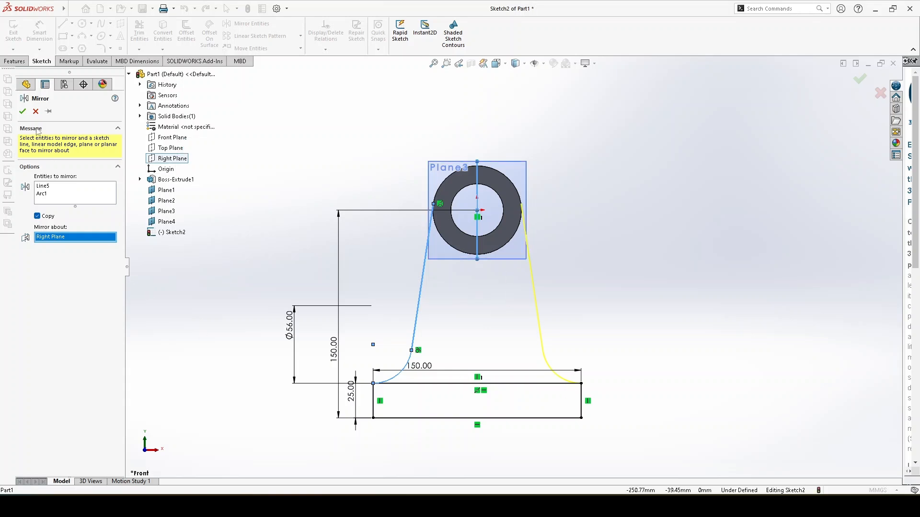
{"action": "left_click", "coordinate": [22, 112]}
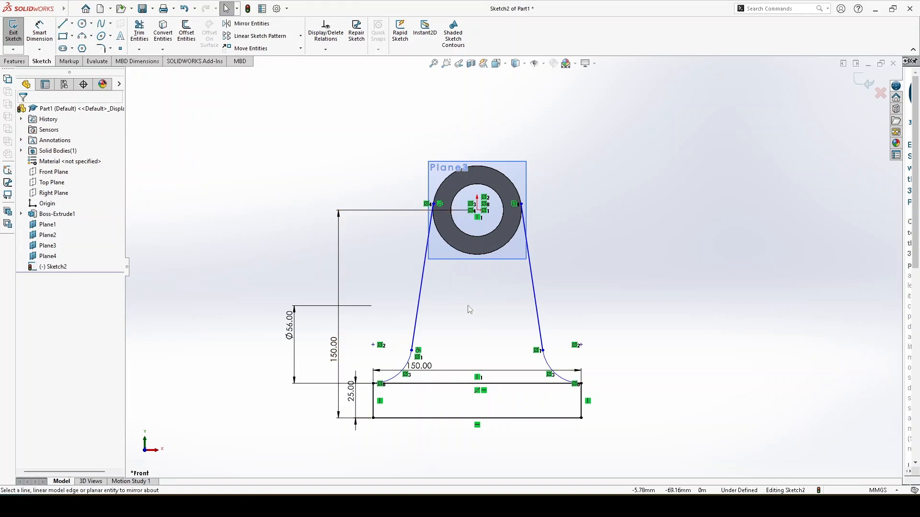
Delete the base rectangle's upper edge, convert the barrel's outer circular edge into the sketch, and exit the sketch
{"action": "left_click", "coordinate": [449, 384]}
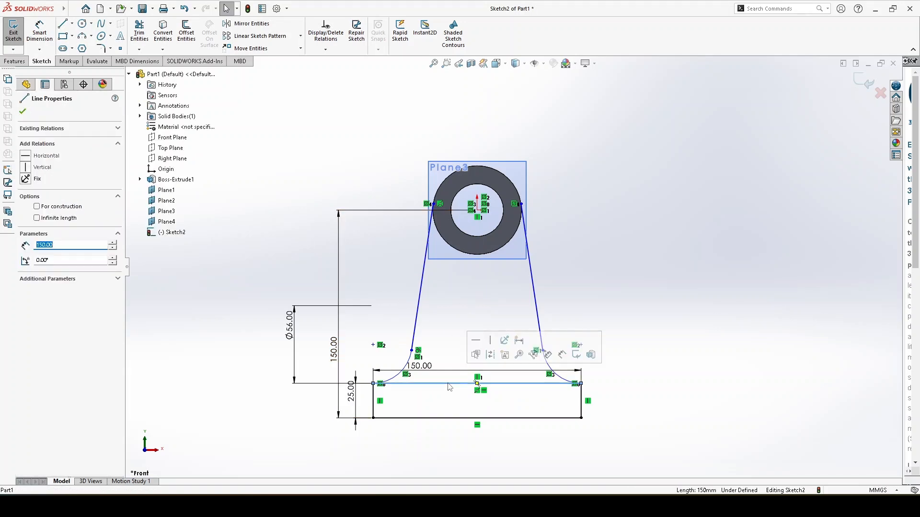
{"action": "key", "text": "Escape"}
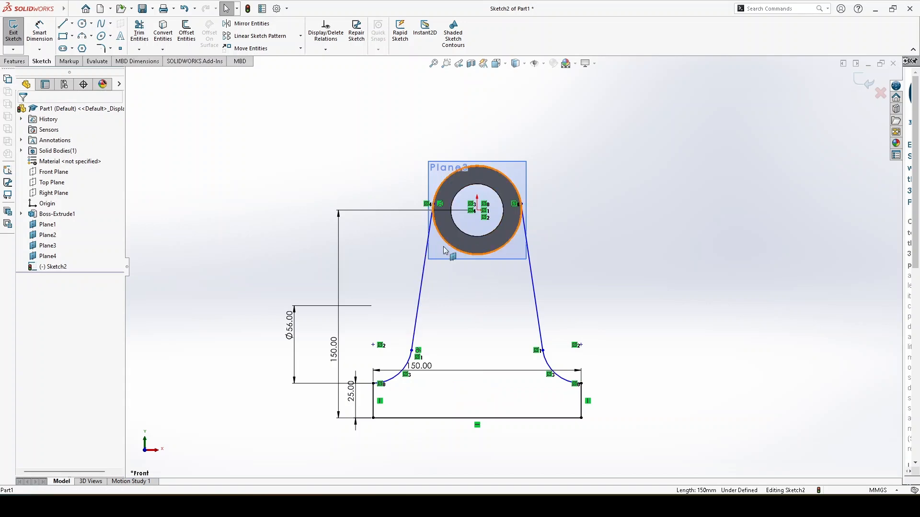
{"action": "left_click", "coordinate": [163, 30]}
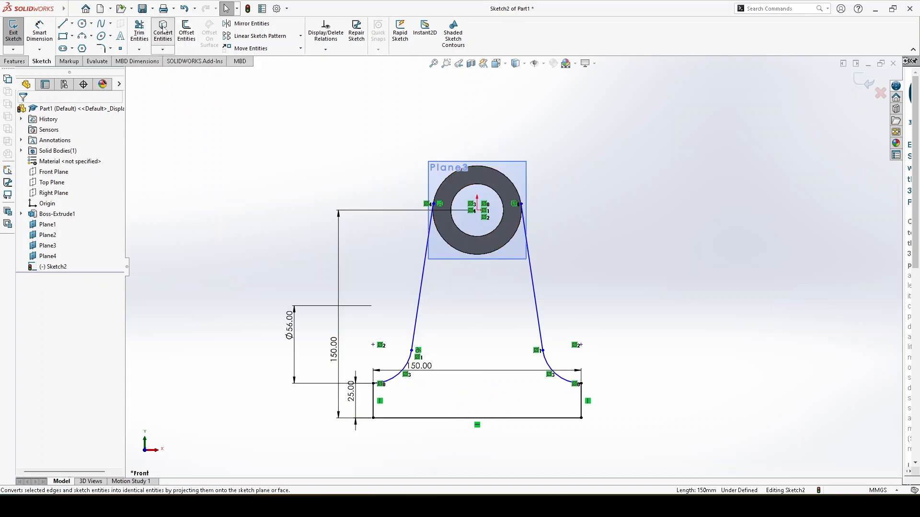
{"action": "left_click", "coordinate": [455, 249]}
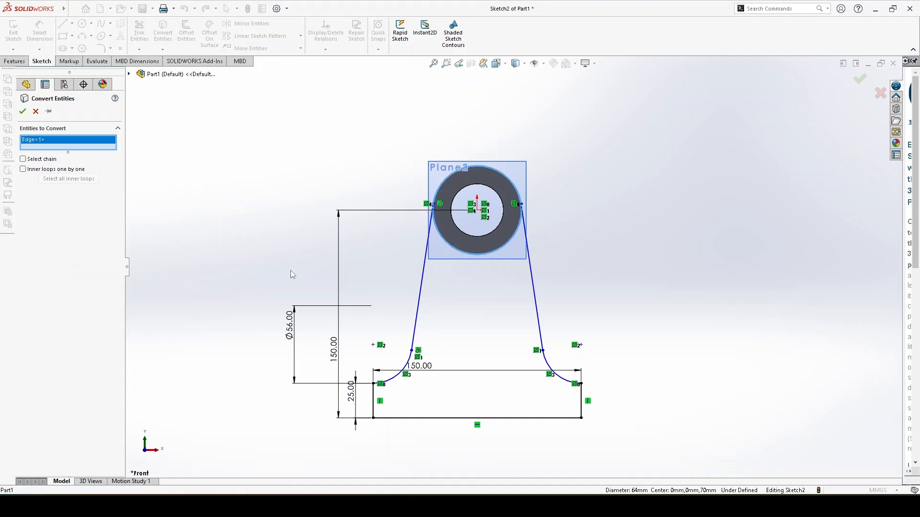
{"action": "left_click", "coordinate": [22, 112]}
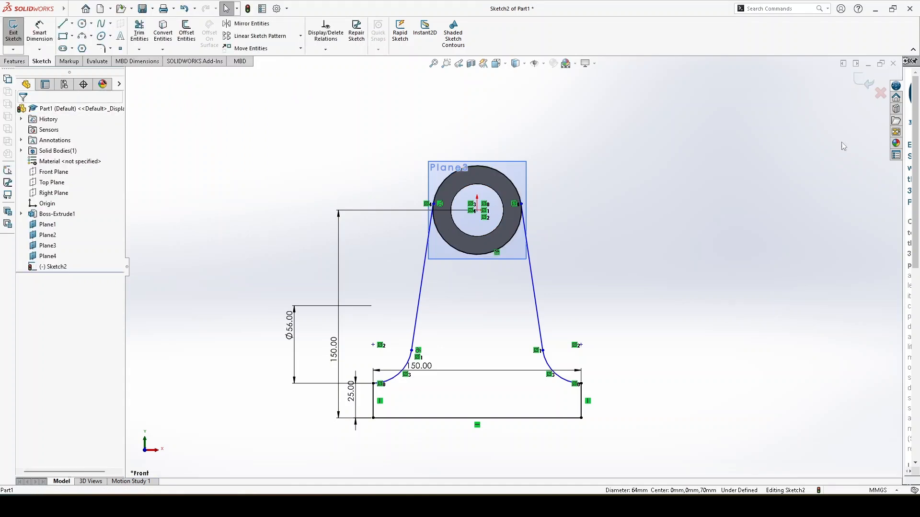
{"action": "left_click", "coordinate": [866, 83]}
{"action": "key", "text": "f"}
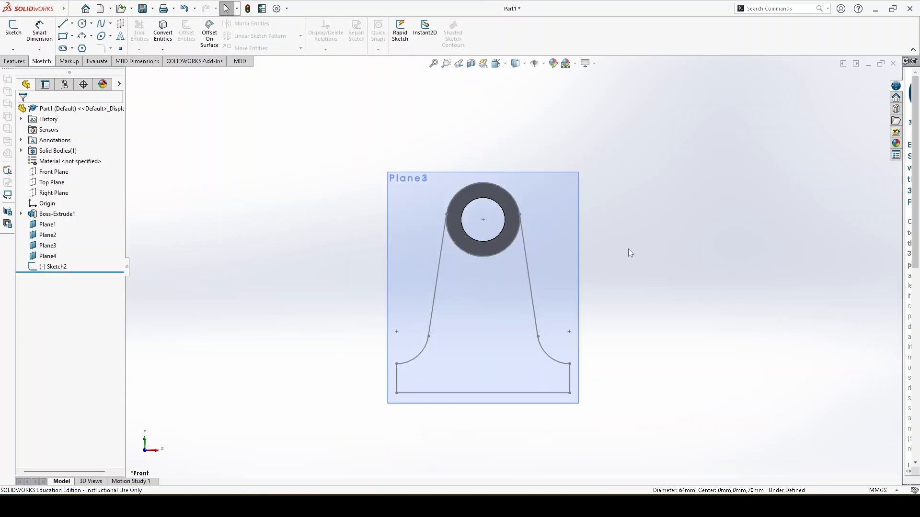
{"action": "scroll", "coordinate": [628, 249], "scroll_direction": "up", "scroll_amount": 1}
{"action": "middle_click_drag", "start_coordinate": [634, 264], "coordinate": [593, 272]}
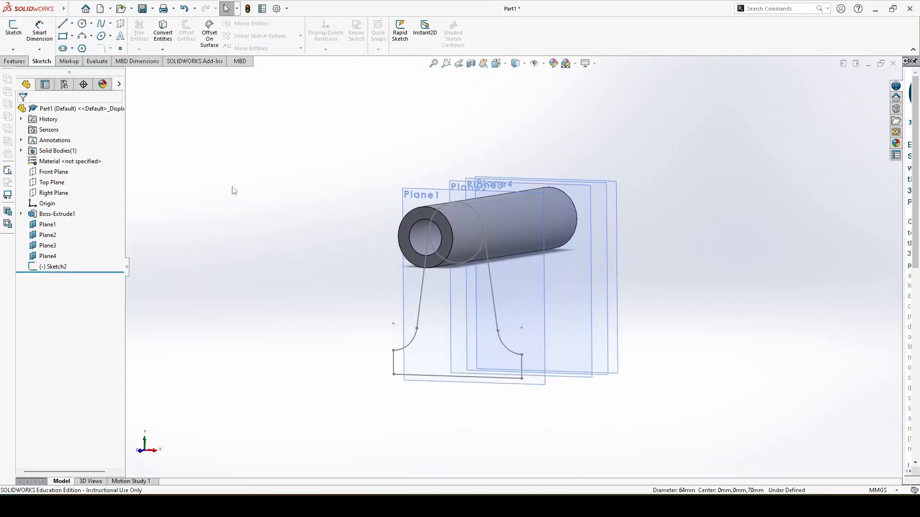
{"action": "left_click", "coordinate": [48, 267]}
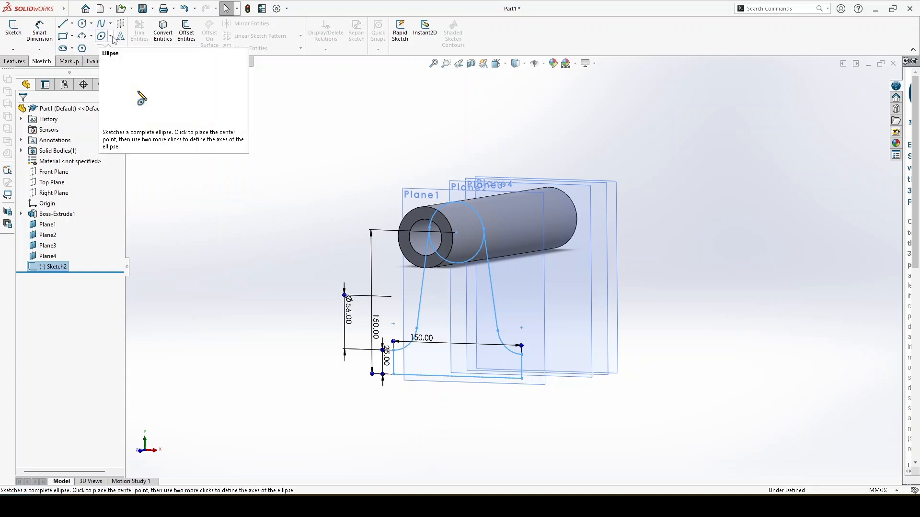
{"action": "left_click", "coordinate": [15, 61]}
{"action": "left_click", "coordinate": [18, 32]}
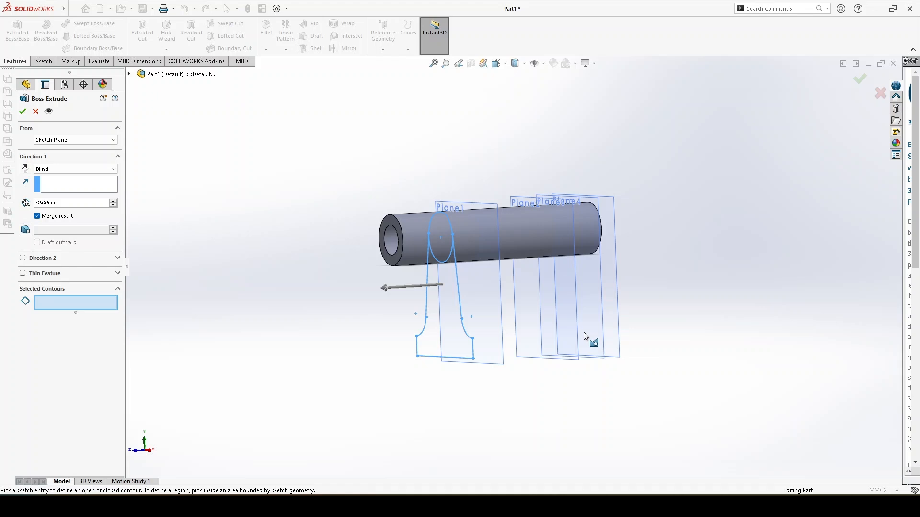
{"action": "left_click", "coordinate": [81, 169]}
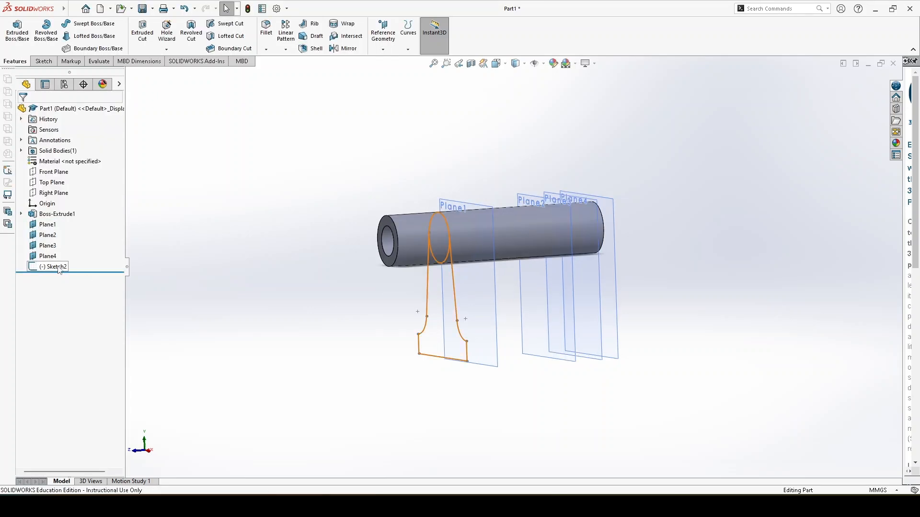
Extrude the support region of Sketch2 in the reversed direction up to Plane2, with the result merged into the barrel
{"action": "left_click", "coordinate": [57, 267]}
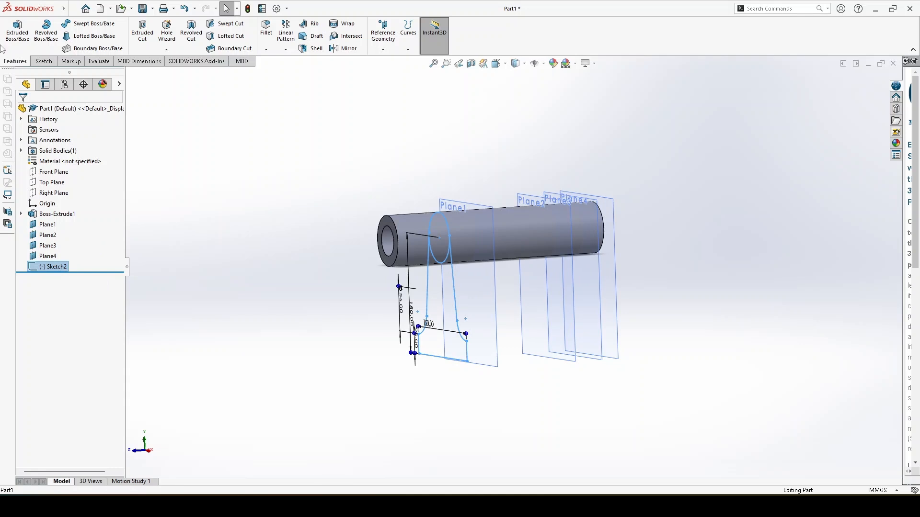
{"action": "left_click", "coordinate": [18, 28]}
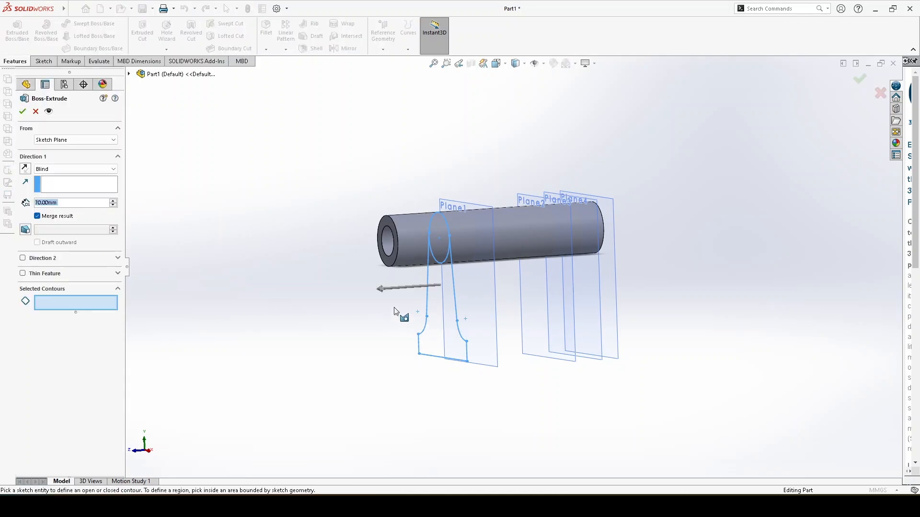
{"action": "left_click", "coordinate": [429, 334]}
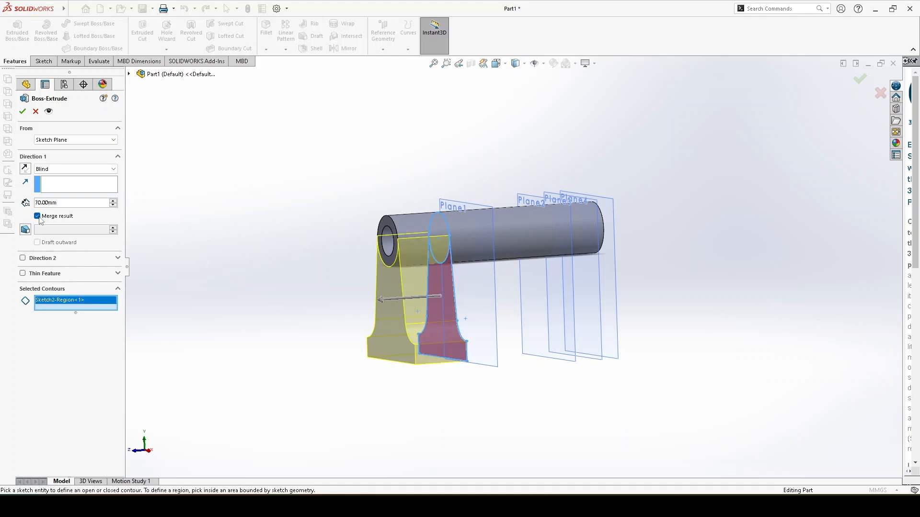
{"action": "left_click", "coordinate": [25, 168]}
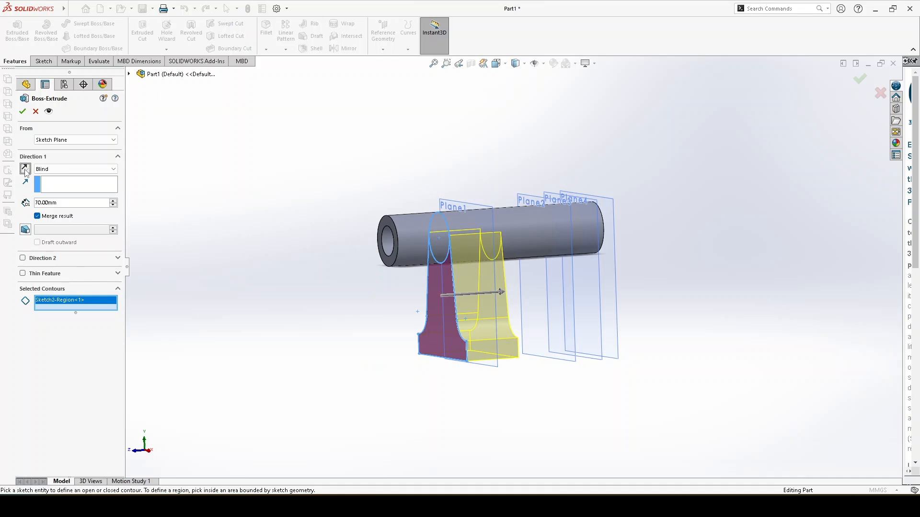
{"action": "left_click", "coordinate": [77, 169]}
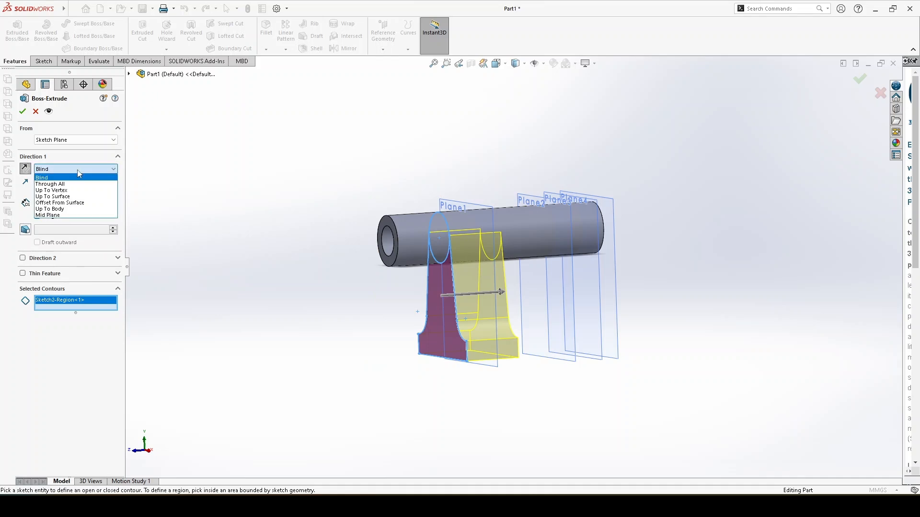
{"action": "left_click", "coordinate": [79, 196]}
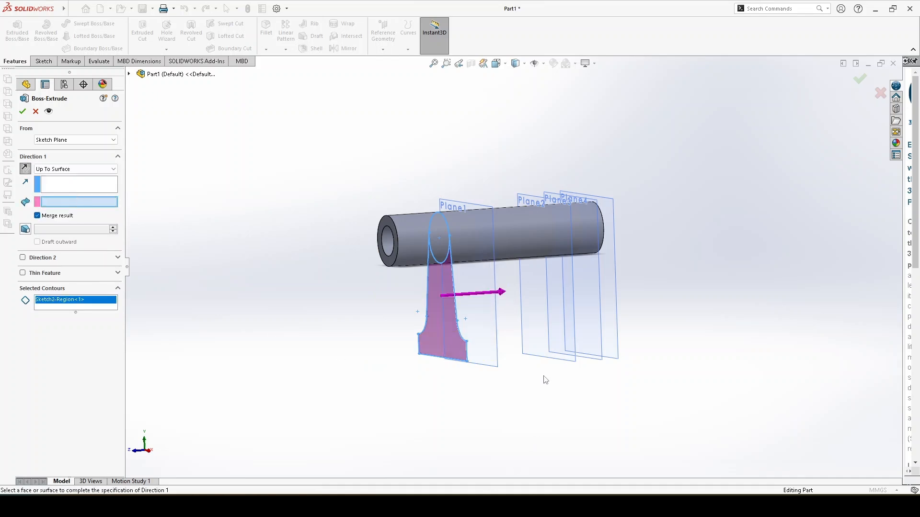
{"action": "left_click", "coordinate": [538, 360]}
{"action": "middle_click_drag", "start_coordinate": [546, 390], "coordinate": [520, 387]}
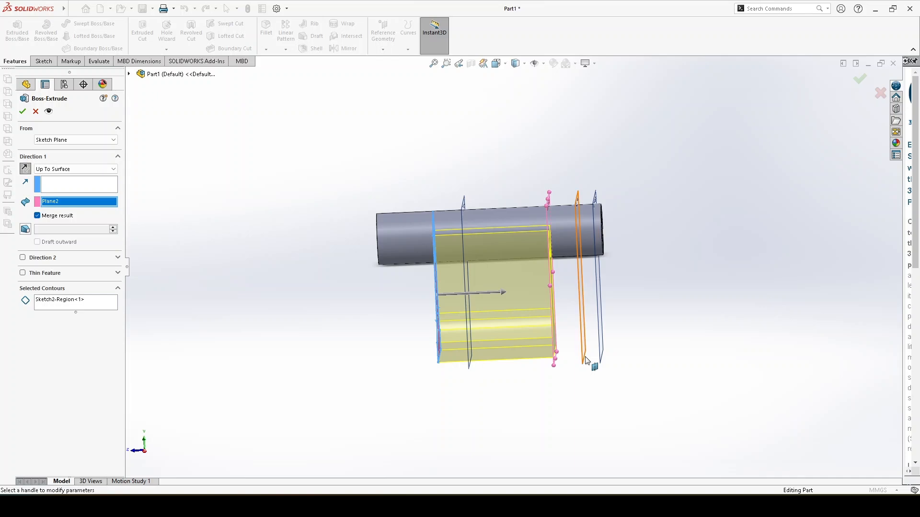
{"action": "middle_click_drag", "start_coordinate": [487, 390], "coordinate": [481, 344]}
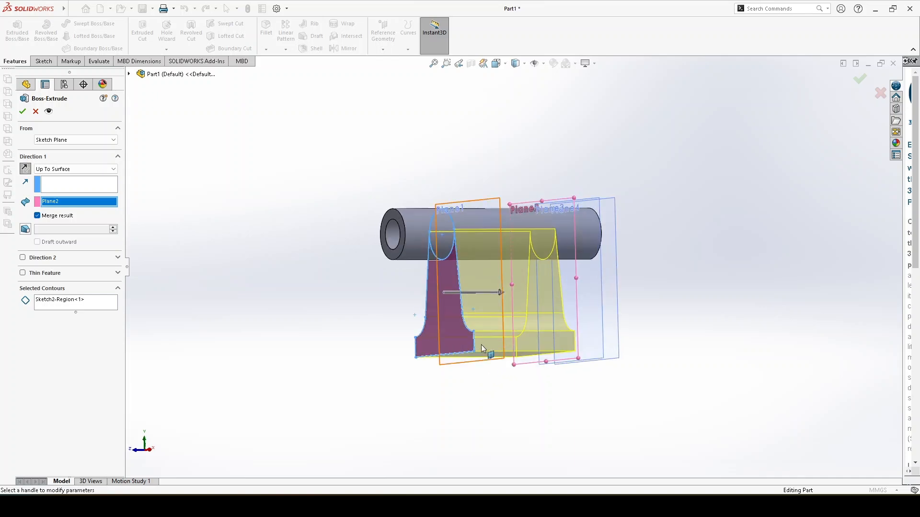
{"action": "left_click", "coordinate": [22, 111]}
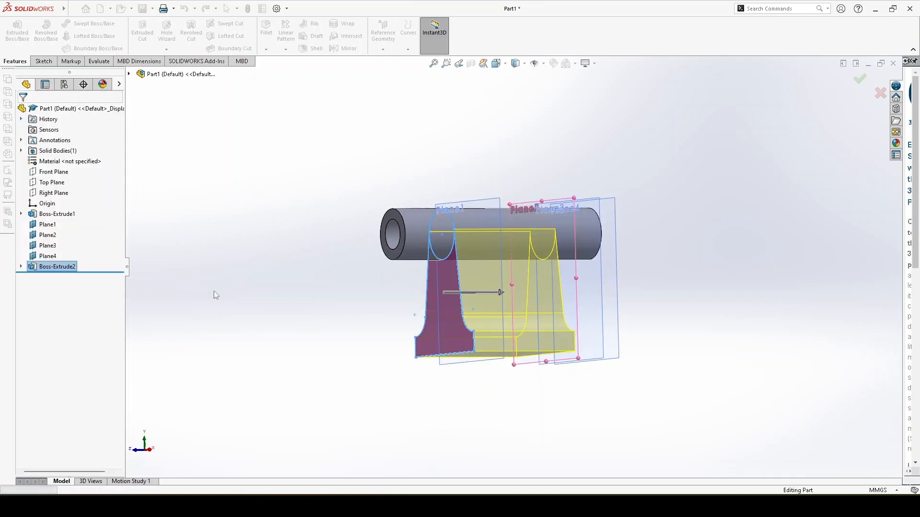
Fillet the curved edge where the support's front face meets the underside of the barrel with a 38 mm radius
{"action": "scroll", "coordinate": [582, 357], "scroll_direction": "up", "scroll_amount": 1}
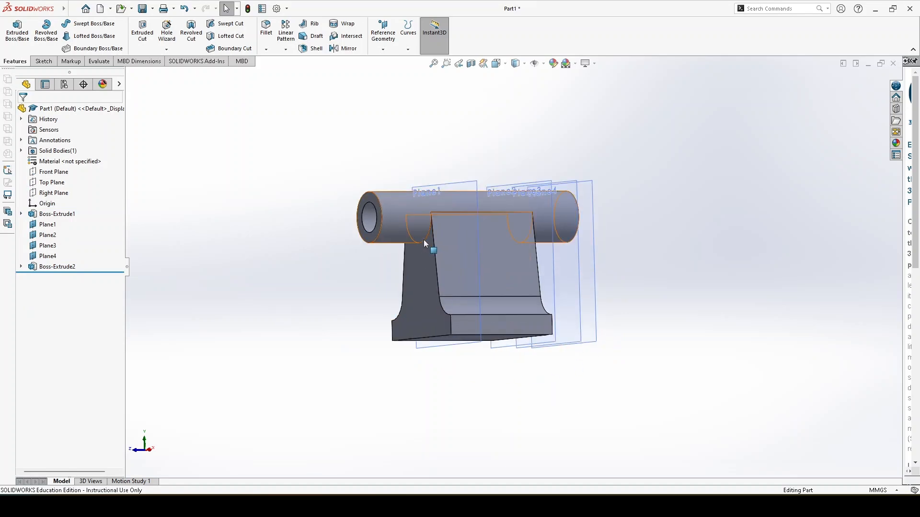
{"action": "scroll", "coordinate": [423, 239], "scroll_direction": "up", "scroll_amount": 3}
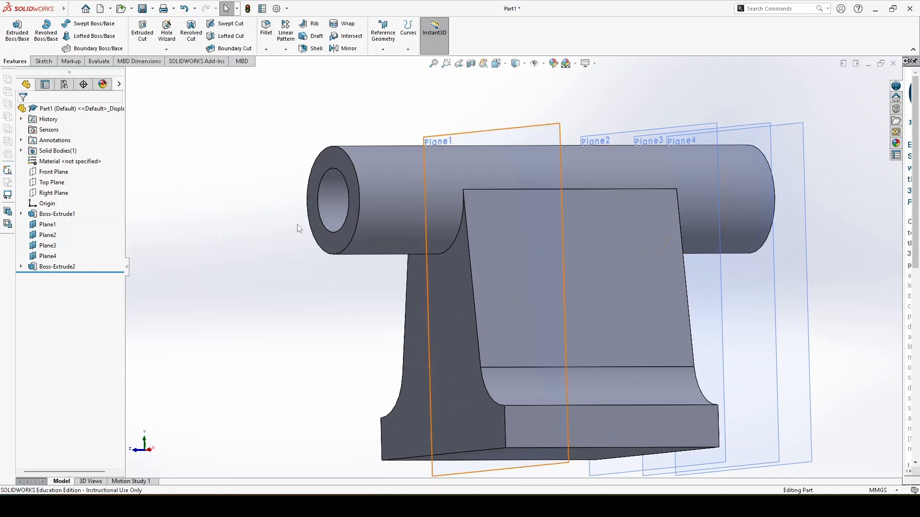
{"action": "left_click", "coordinate": [453, 242]}
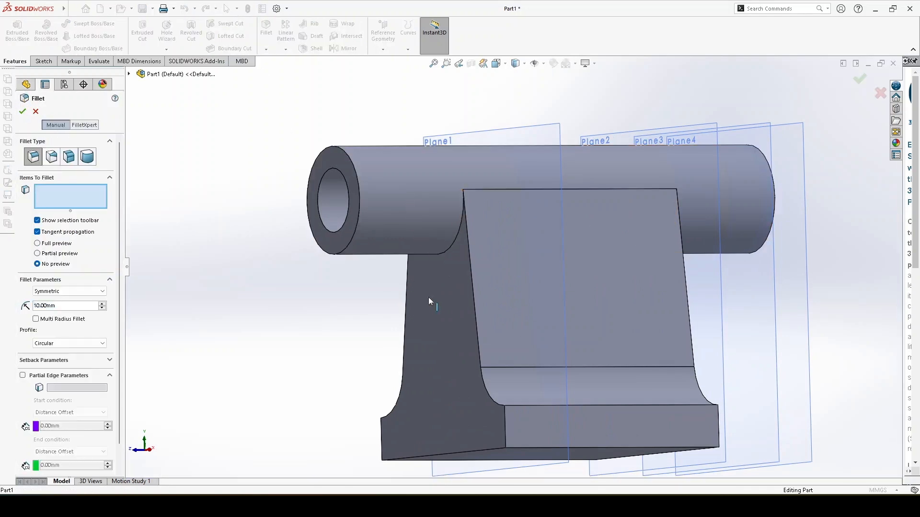
{"action": "left_click", "coordinate": [228, 507]}
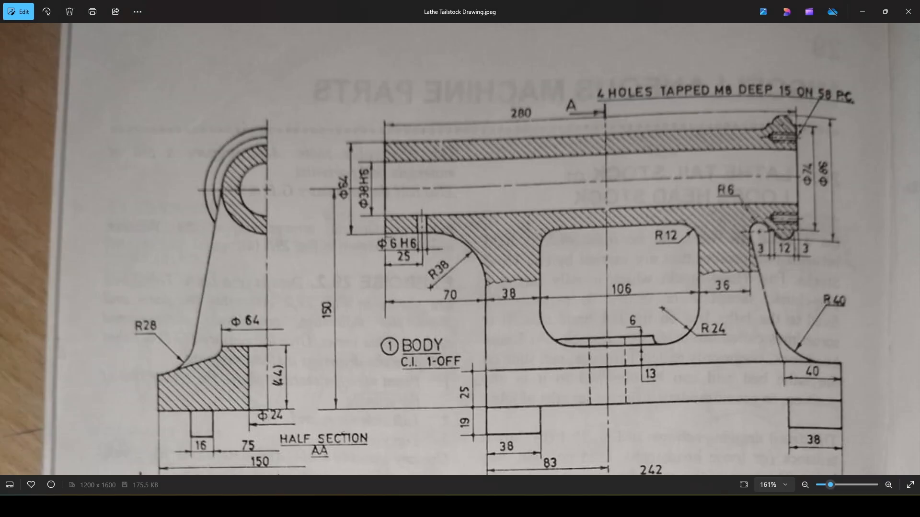
{"action": "left_click", "coordinate": [254, 503]}
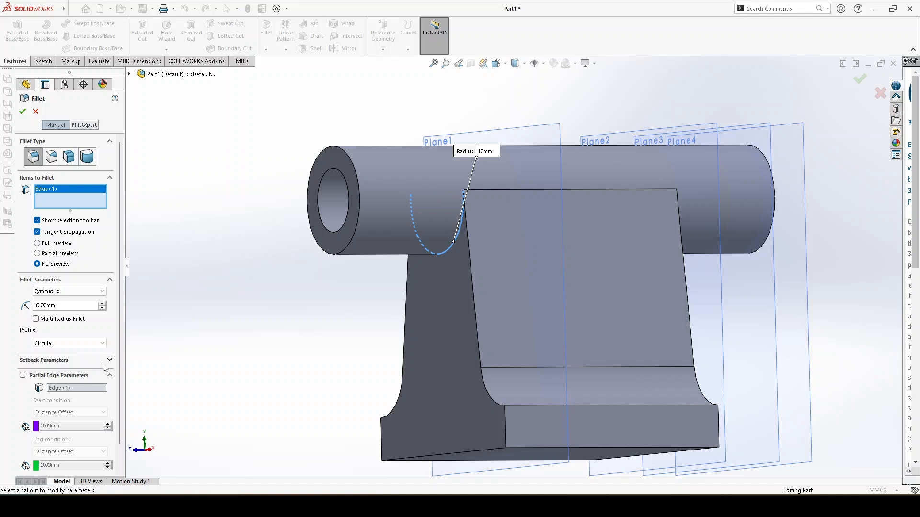
{"action": "double_click", "coordinate": [58, 306]}
{"action": "type", "text": "38"}
{"action": "key", "text": "Return"}
{"action": "key", "text": "Return"}
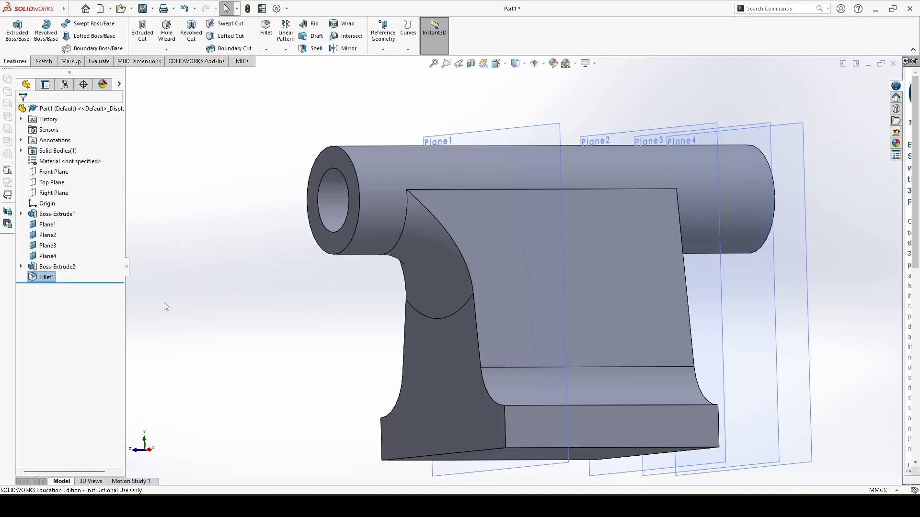
{"action": "left_click", "coordinate": [183, 306]}
Create a reference plane offset 25 mm from the barrel's front annular face, flipped inward toward the support
{"action": "scroll", "coordinate": [183, 305], "scroll_direction": "up", "scroll_amount": 2}
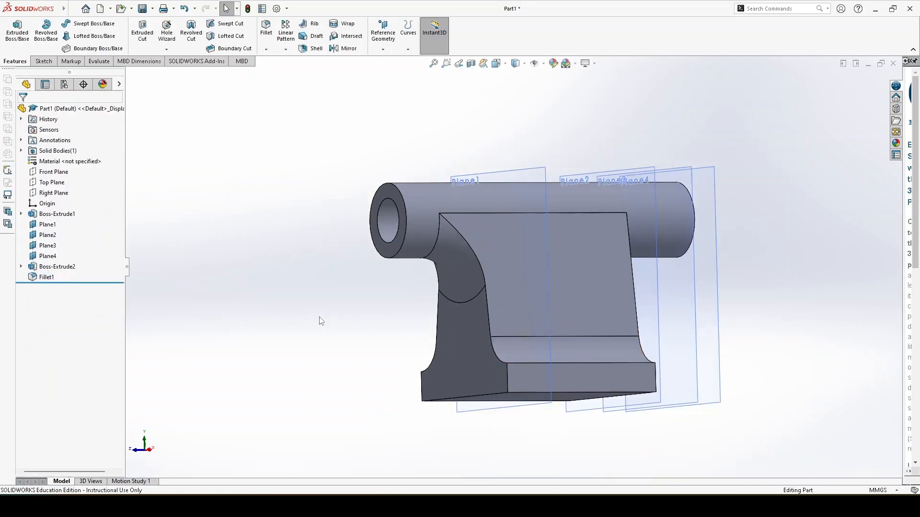
{"action": "scroll", "coordinate": [320, 317], "scroll_direction": "up", "scroll_amount": 1}
{"action": "middle_click_drag", "start_coordinate": [428, 365], "coordinate": [431, 273]}
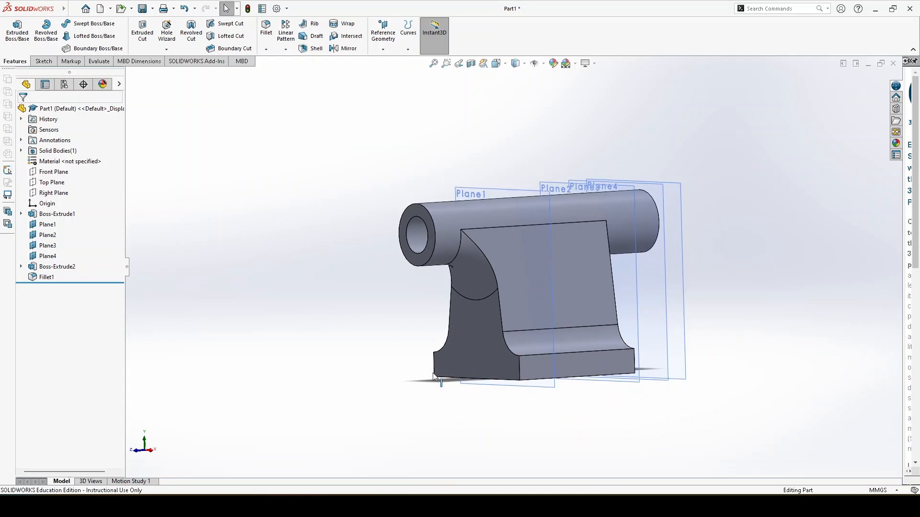
{"action": "scroll", "coordinate": [431, 271], "scroll_direction": "down", "scroll_amount": 4}
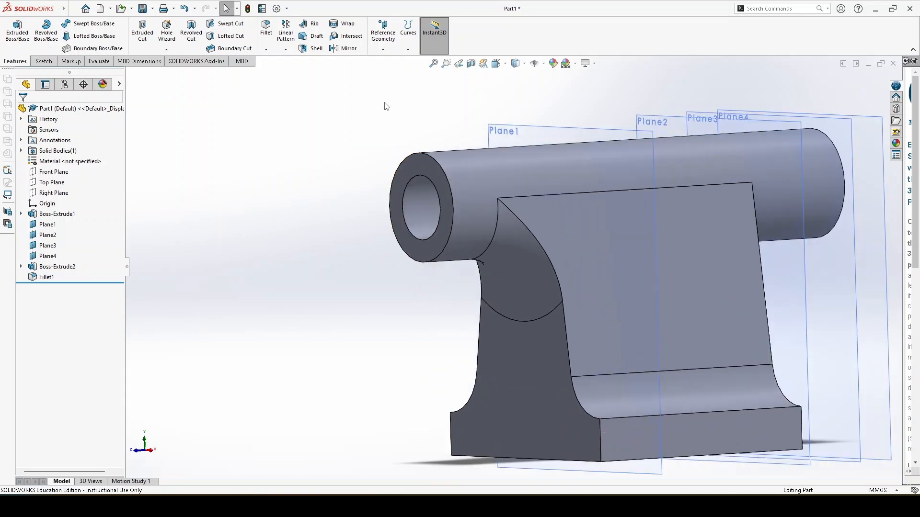
{"action": "left_click", "coordinate": [383, 48]}
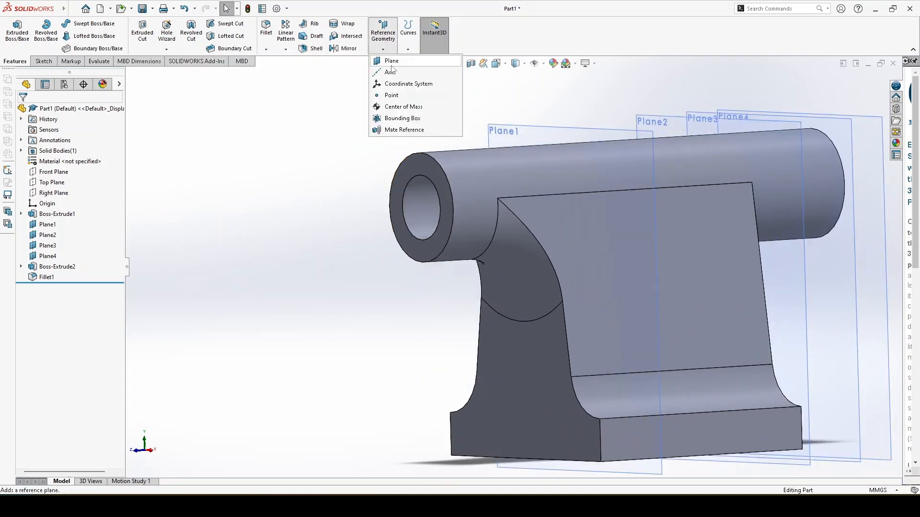
{"action": "left_click", "coordinate": [391, 61]}
{"action": "left_click", "coordinate": [415, 253]}
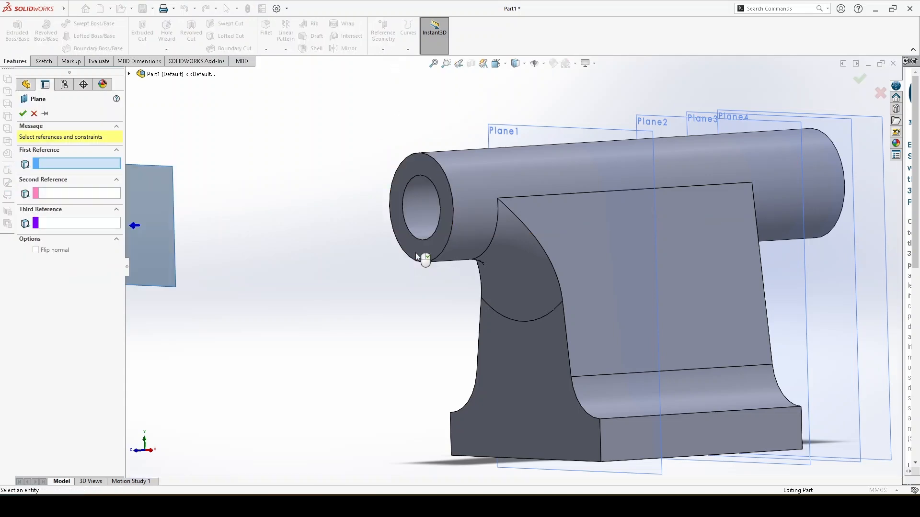
{"action": "key", "text": "f"}
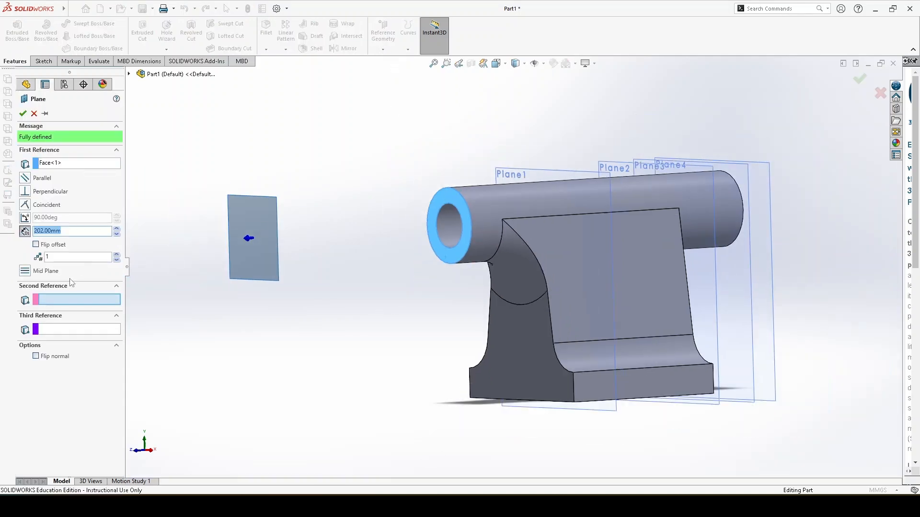
{"action": "left_click", "coordinate": [36, 245]}
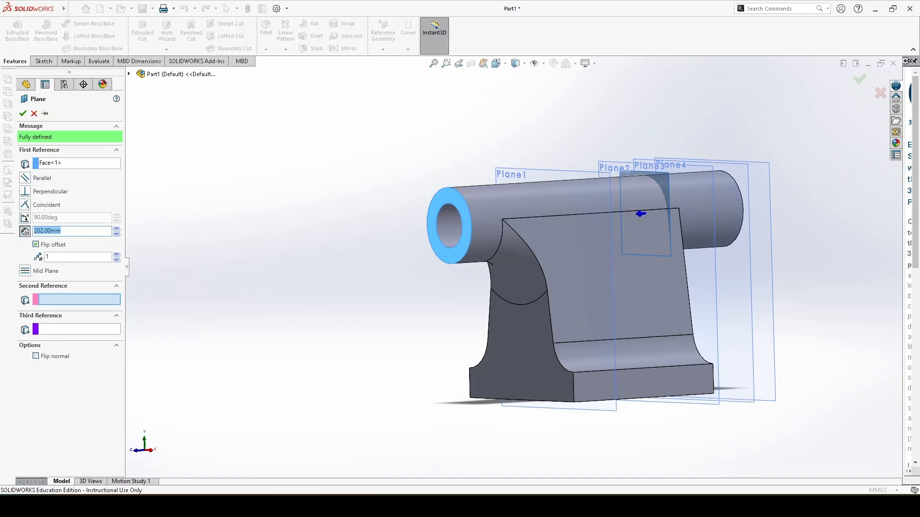
{"action": "left_click", "coordinate": [267, 506]}
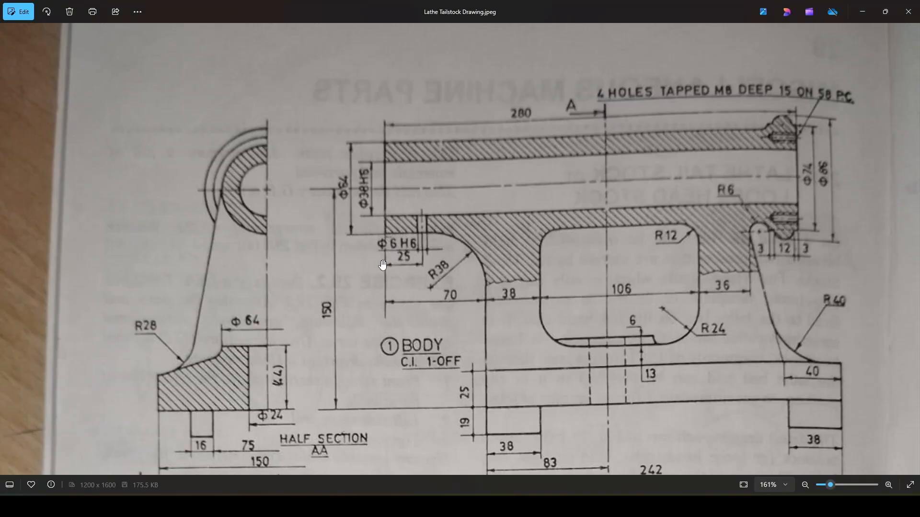
{"action": "left_click", "coordinate": [266, 506]}
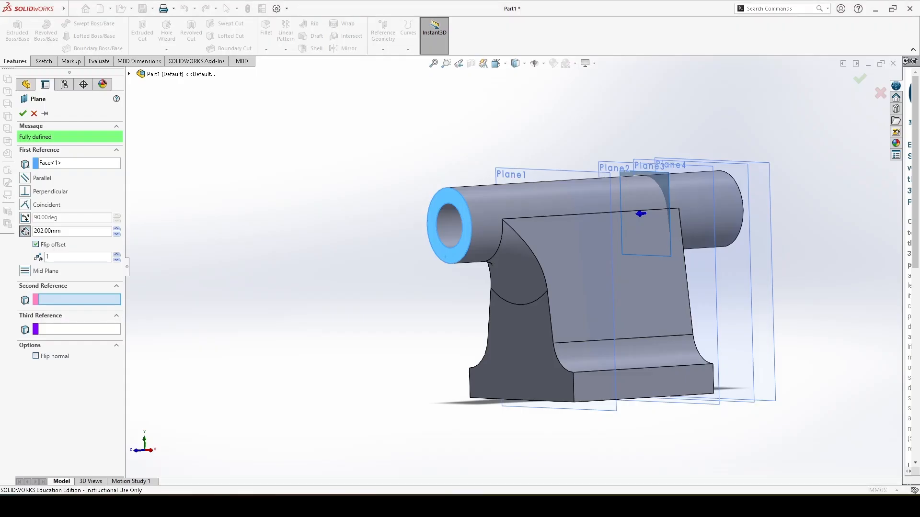
{"action": "left_click_drag", "start_coordinate": [65, 231], "coordinate": [35, 236]}
{"action": "type", "text": "25"}
{"action": "key", "text": "Return"}
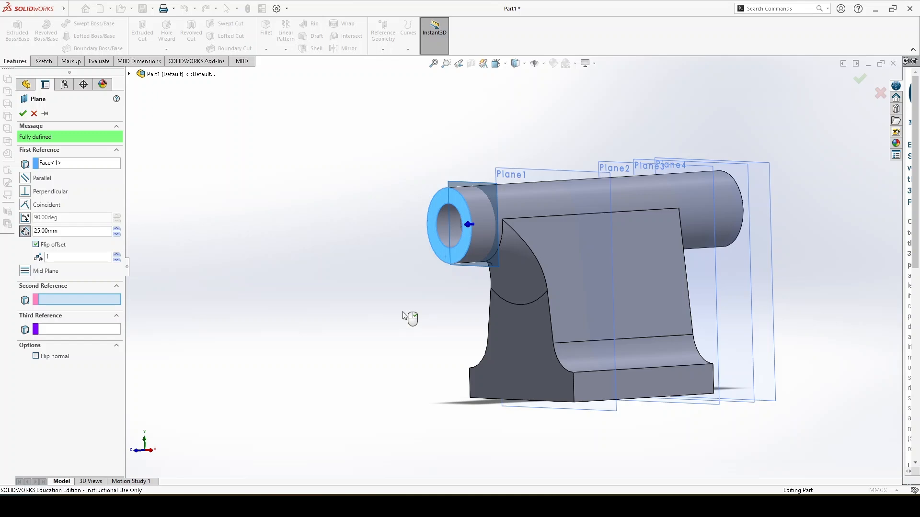
{"action": "left_click", "coordinate": [23, 114]}
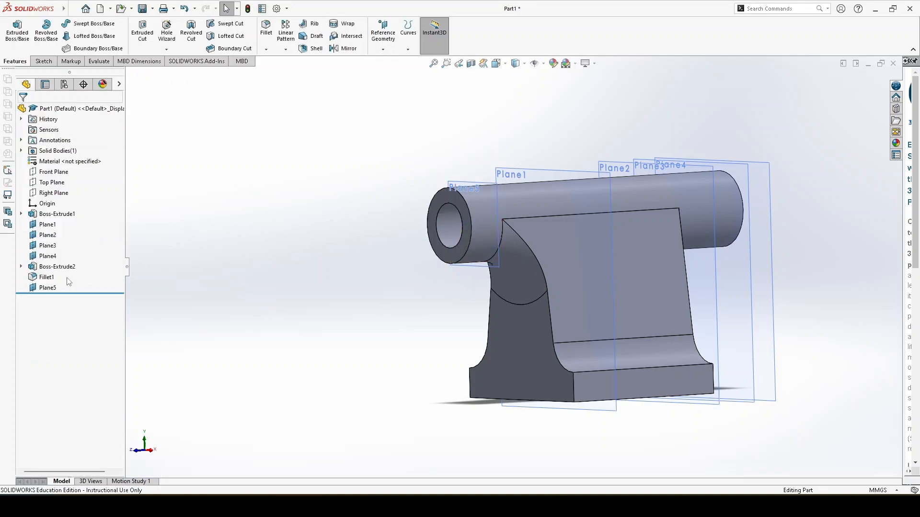
Start a sketch on Plane5 and draw a vertical centerline about 110 mm long from inside the bore through the origin down the support
{"action": "left_click", "coordinate": [54, 287]}
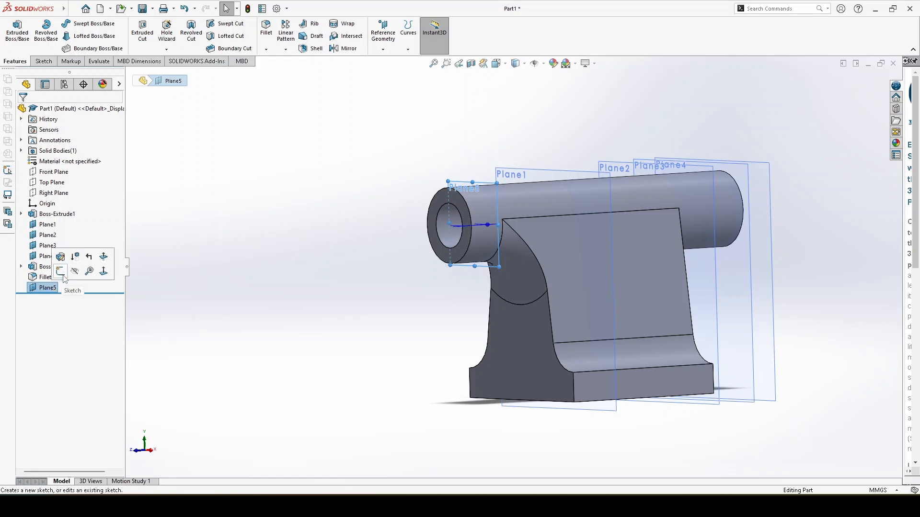
{"action": "left_click", "coordinate": [65, 278]}
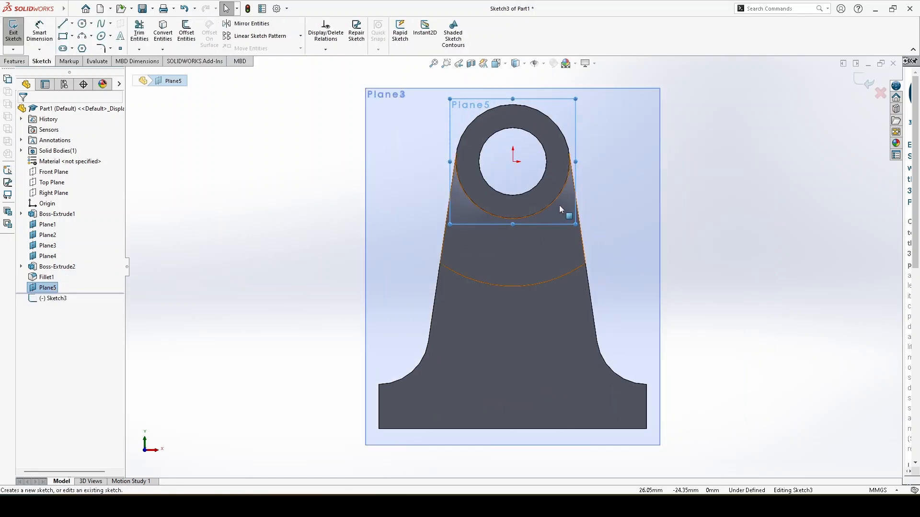
{"action": "scroll", "coordinate": [559, 205], "scroll_direction": "down", "scroll_amount": 2}
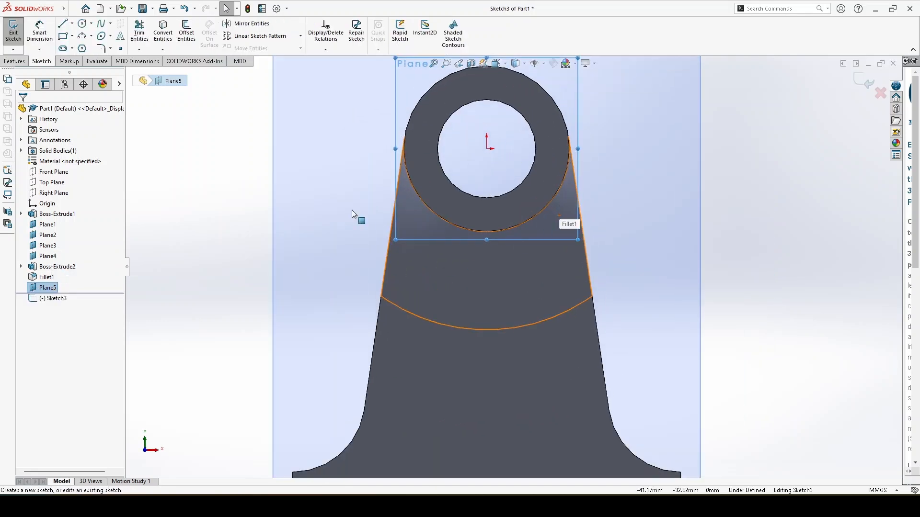
{"action": "left_click", "coordinate": [72, 23]}
{"action": "left_click", "coordinate": [82, 29]}
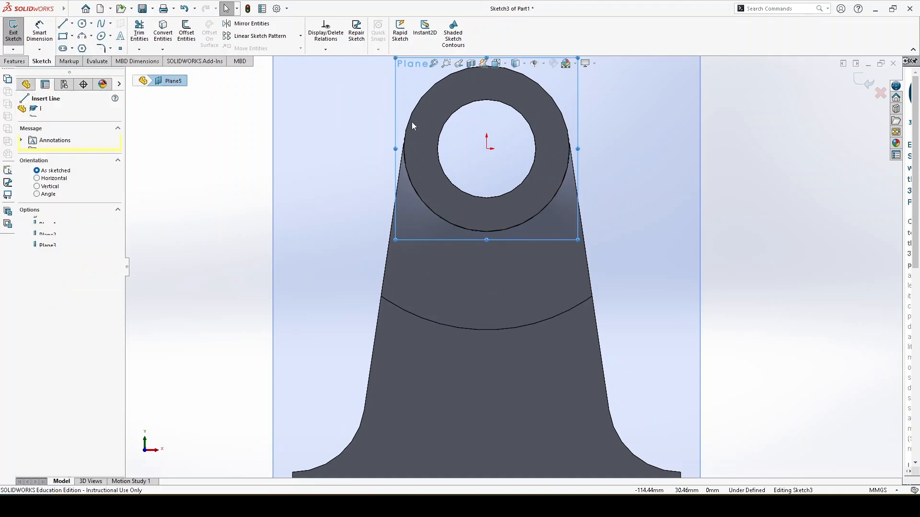
{"action": "key", "text": "f"}
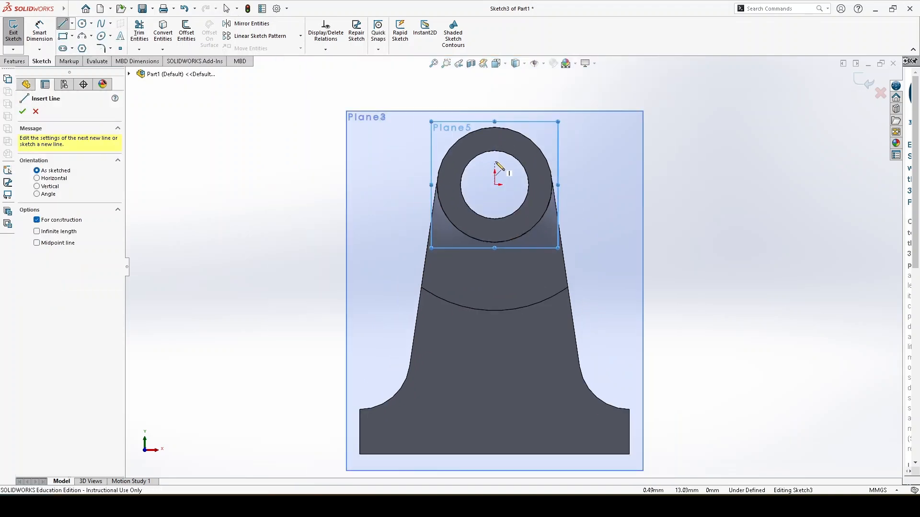
{"action": "left_click", "coordinate": [495, 163]}
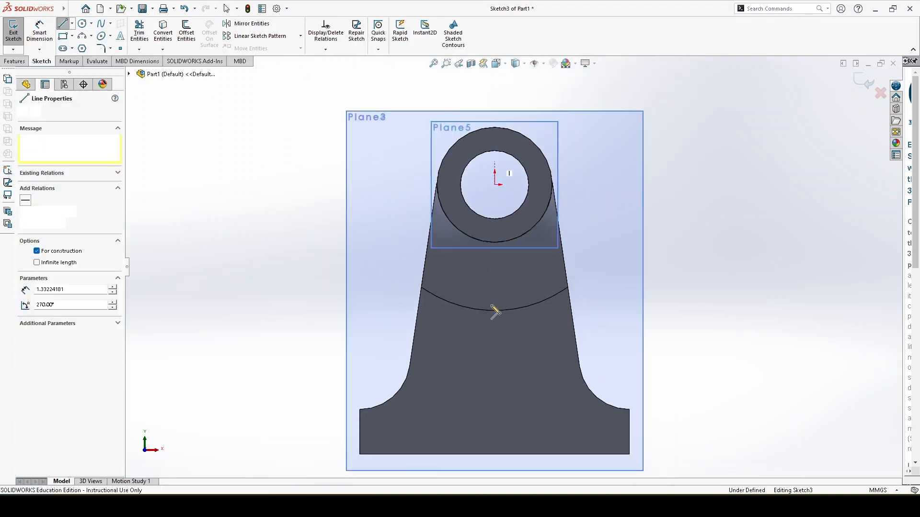
{"action": "left_click", "coordinate": [494, 359]}
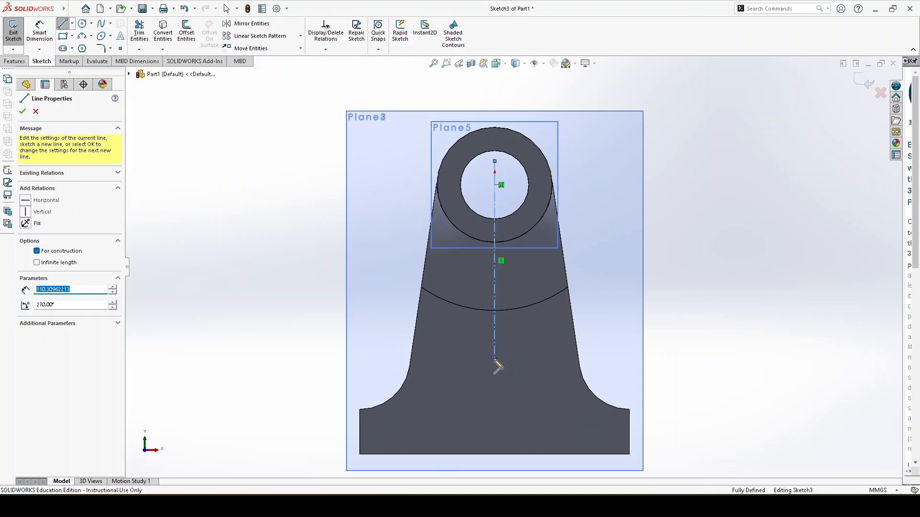
{"action": "right_click", "coordinate": [175, 185]}
{"action": "left_click", "coordinate": [192, 188]}
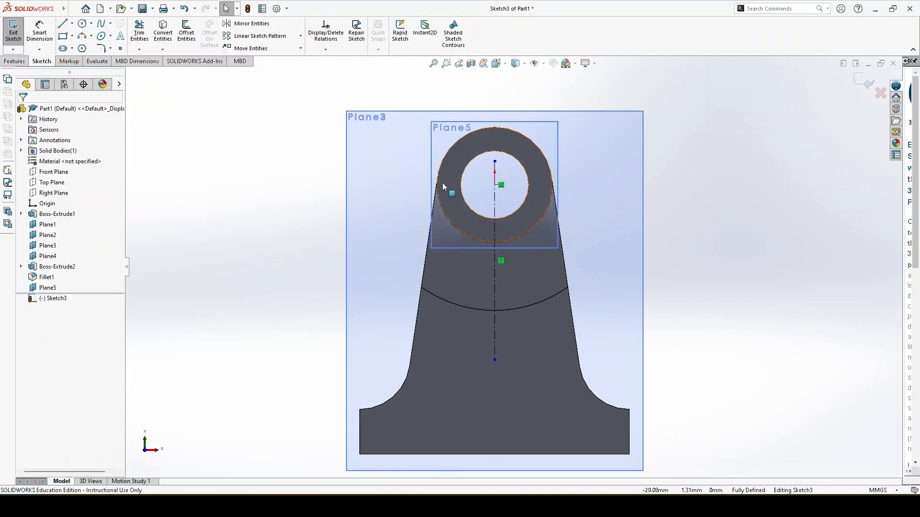
Sketch a corner rectangle about 8 by 43 mm with one long side on the centerline, running from inside the bore down past the barrel wall
{"action": "left_click", "coordinate": [62, 36]}
{"action": "scroll", "coordinate": [520, 230], "scroll_direction": "down", "scroll_amount": 2}
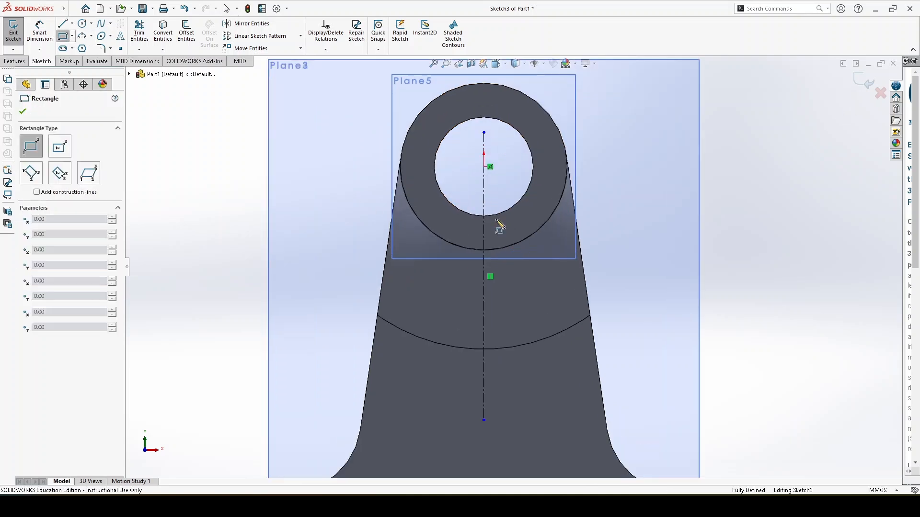
{"action": "left_click", "coordinate": [484, 196]}
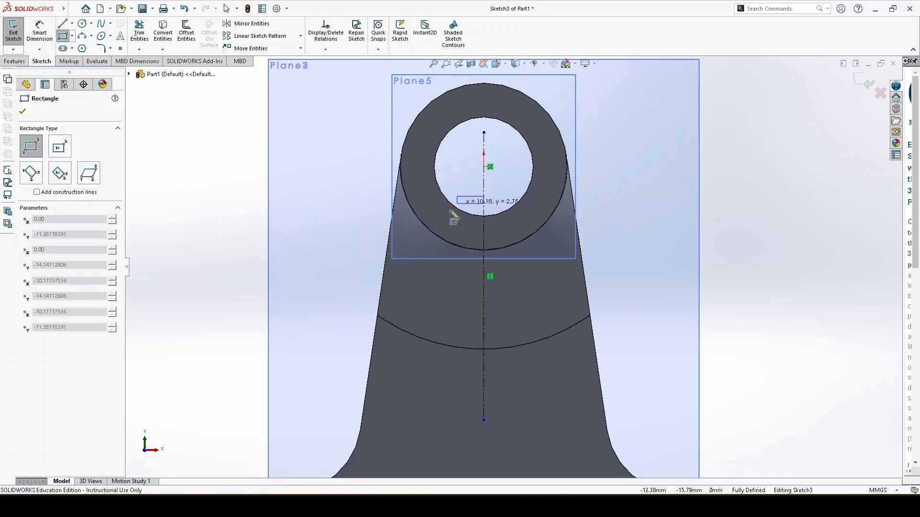
{"action": "left_click", "coordinate": [463, 307]}
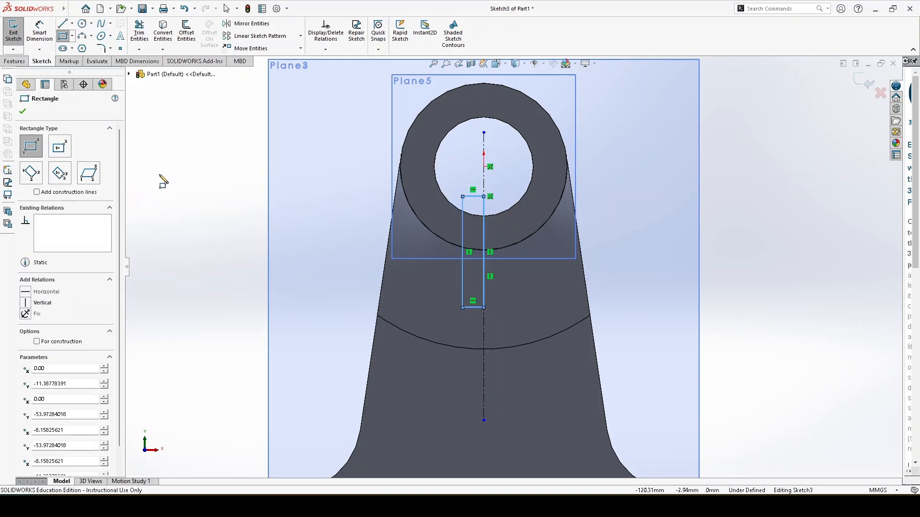
{"action": "left_click", "coordinate": [23, 112]}
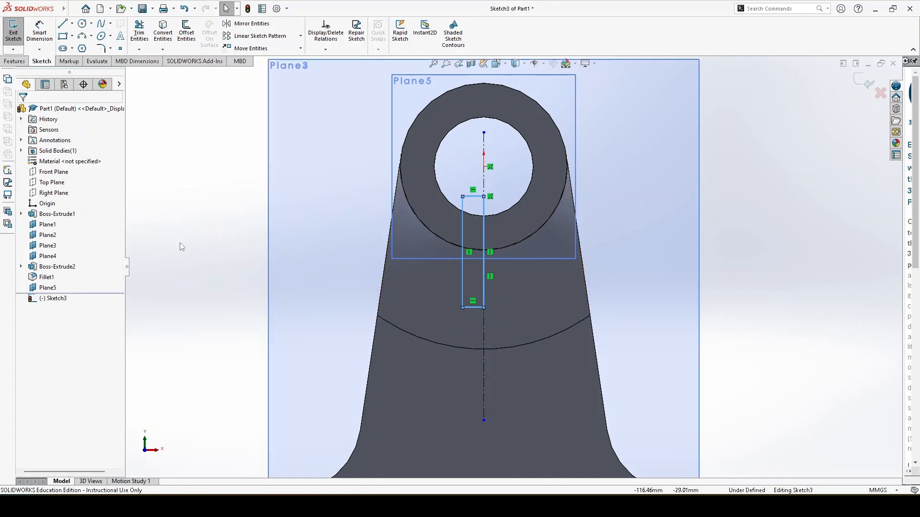
Dimension the narrow rectangle's width as 3 mm and exit the sketch
{"action": "right_click_drag", "start_coordinate": [180, 243], "coordinate": [193, 159]}
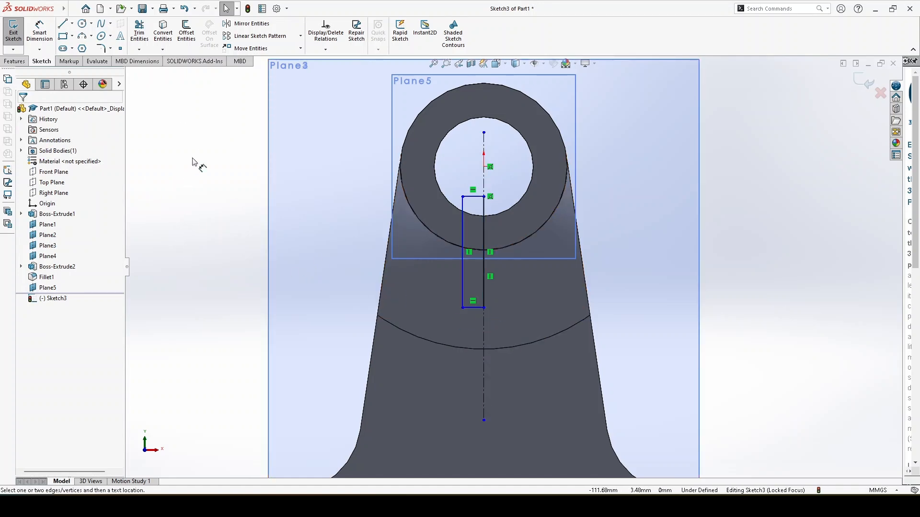
{"action": "left_click", "coordinate": [475, 311]}
{"action": "left_click", "coordinate": [334, 321]}
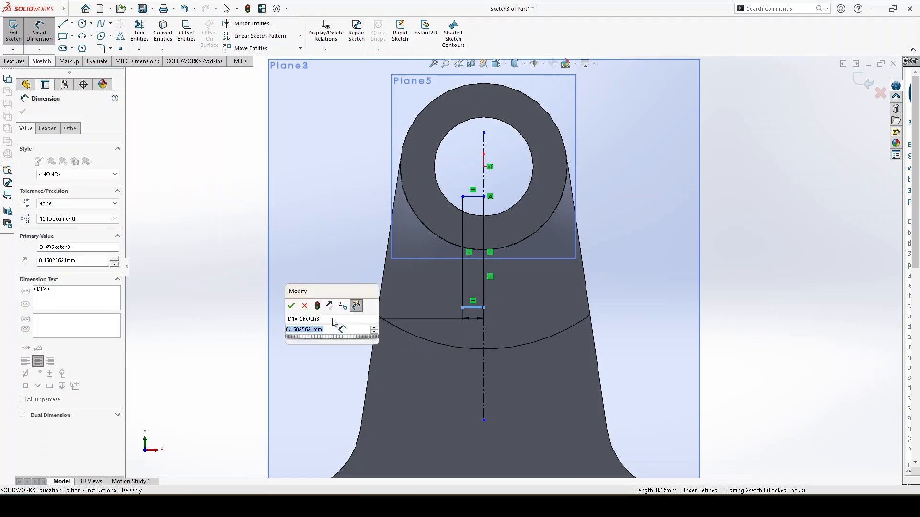
{"action": "type", "text": "3"}
{"action": "key", "text": "Return"}
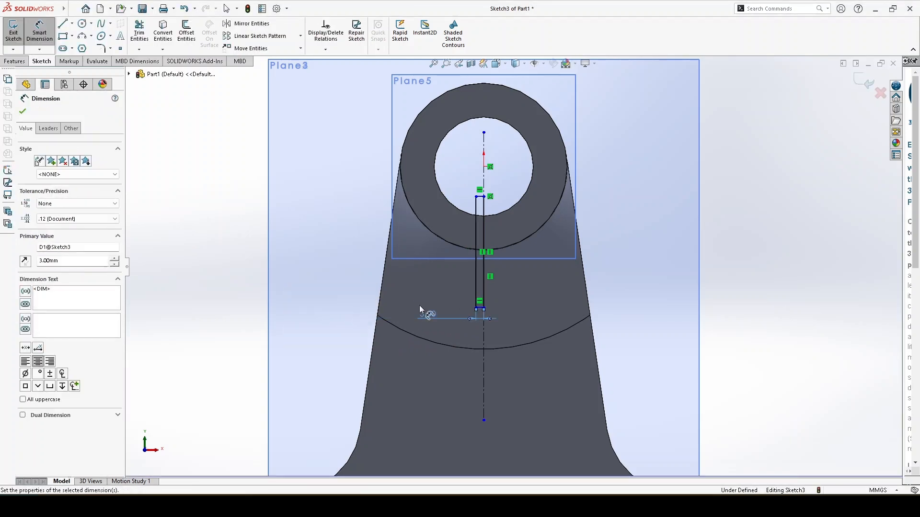
{"action": "scroll", "coordinate": [408, 300], "scroll_direction": "up", "scroll_amount": 2}
{"action": "mouse_move", "coordinate": [691, 222]}
{"action": "middle_mouse_down"}
{"action": "mouse_move", "coordinate": [622, 219]}
{"action": "mouse_move", "coordinate": [674, 222]}
{"action": "mouse_move", "coordinate": [556, 300]}
{"action": "middle_mouse_up"}
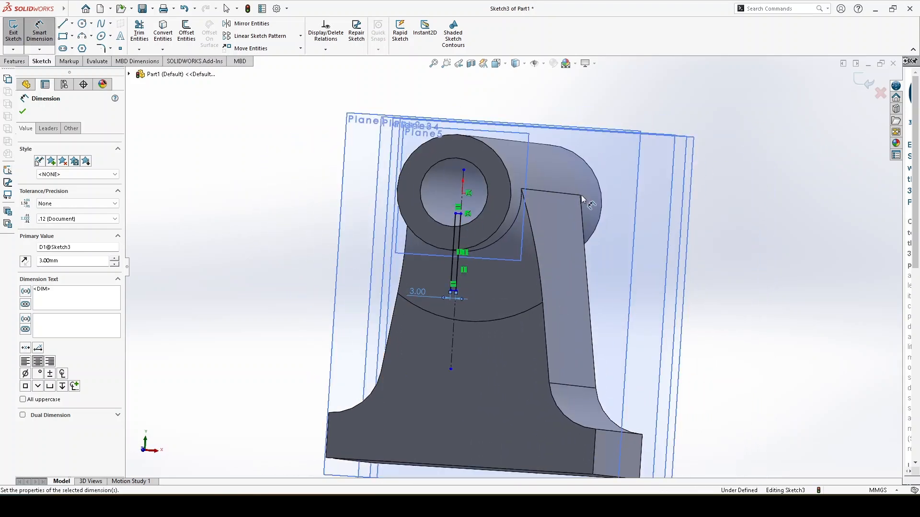
{"action": "scroll", "coordinate": [473, 247], "scroll_direction": "down", "scroll_amount": 4}
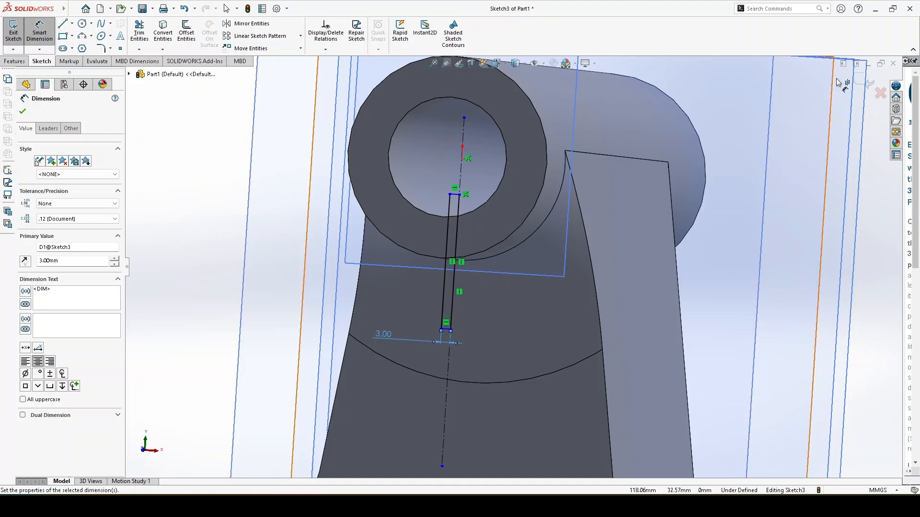
{"action": "left_click", "coordinate": [861, 85]}
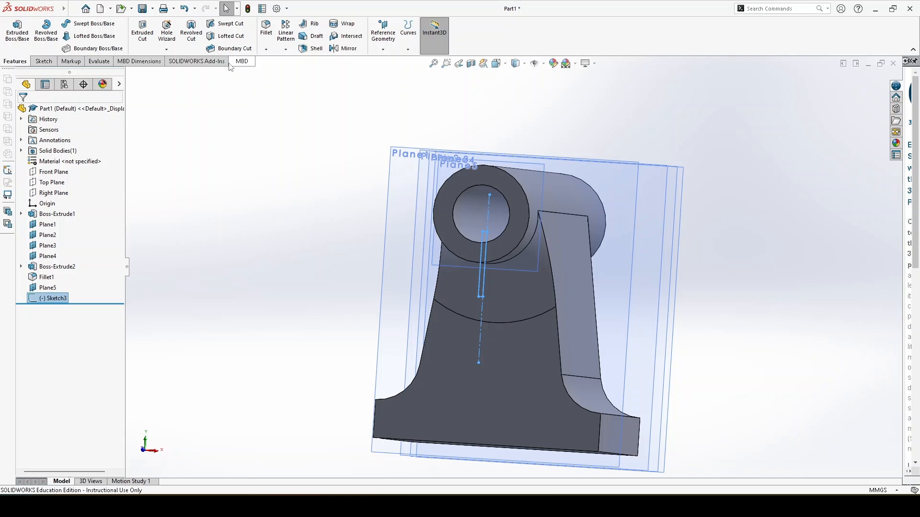
Revolve-cut the narrow rectangle 360° about the vertical centerline to make the hole in the barrel's underside, and hide Plane5
{"action": "left_click", "coordinate": [191, 33]}
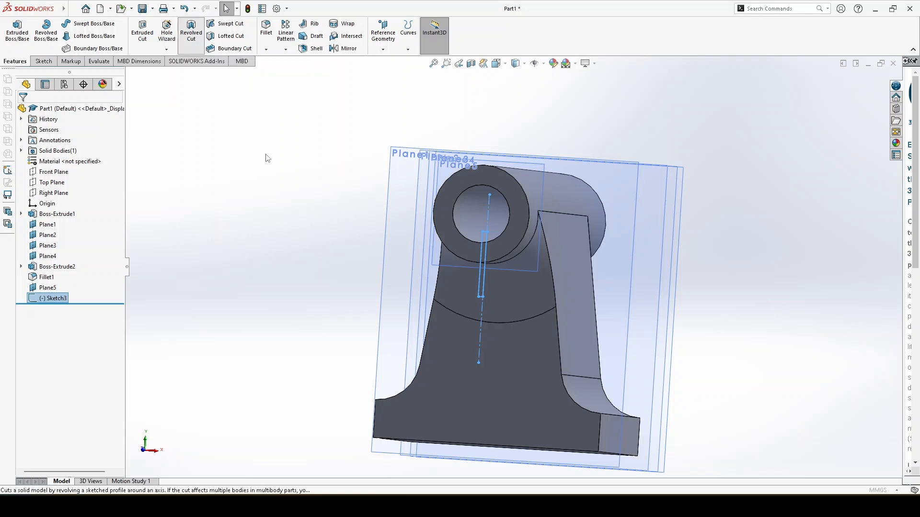
{"action": "scroll", "coordinate": [494, 282], "scroll_direction": "down", "scroll_amount": 2}
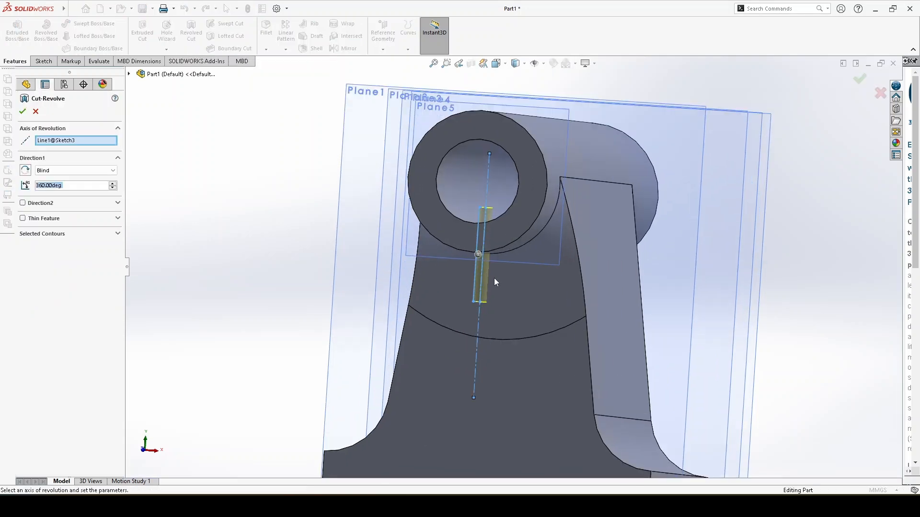
{"action": "left_click", "coordinate": [22, 112]}
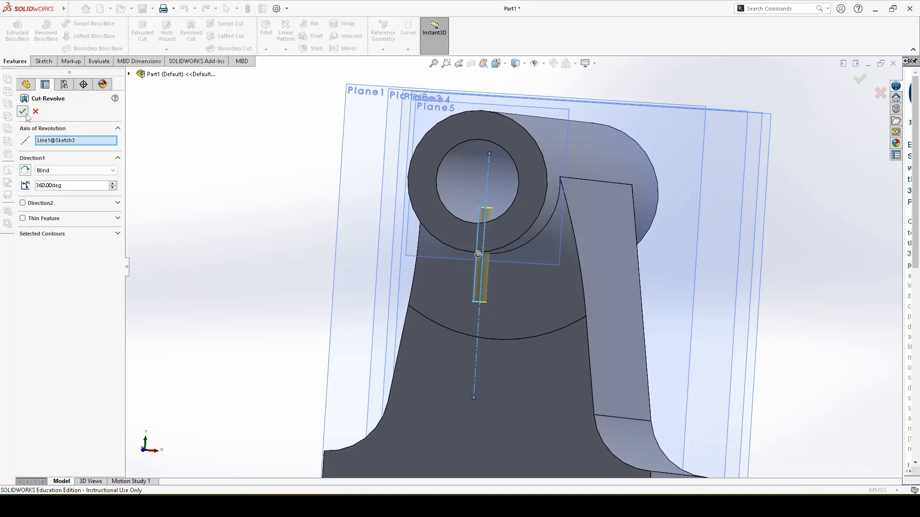
{"action": "scroll", "coordinate": [329, 260], "scroll_direction": "up", "scroll_amount": 2}
{"action": "middle_click_drag", "start_coordinate": [330, 260], "coordinate": [267, 267]}
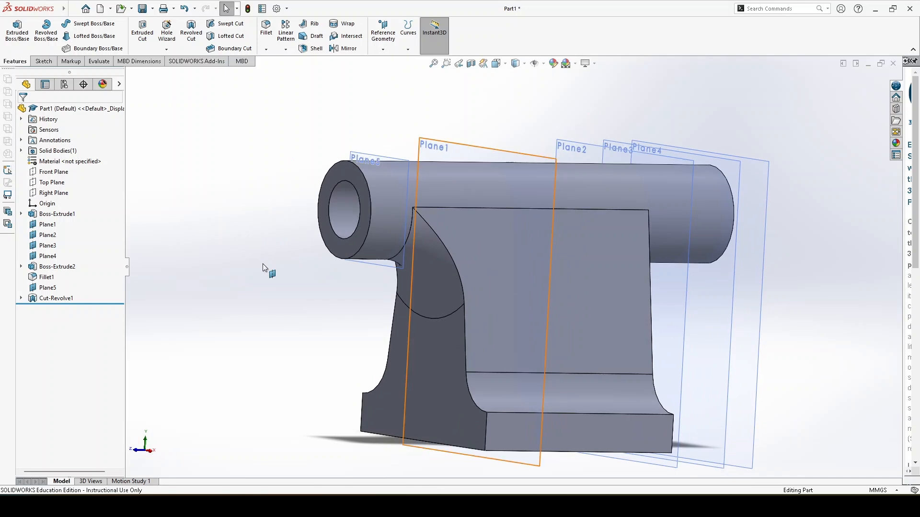
{"action": "left_click", "coordinate": [48, 287]}
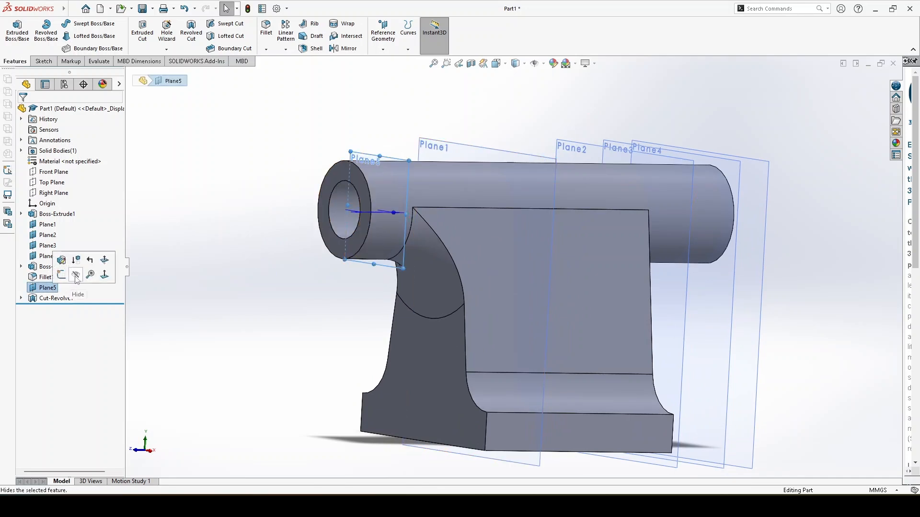
{"action": "left_click", "coordinate": [76, 275]}
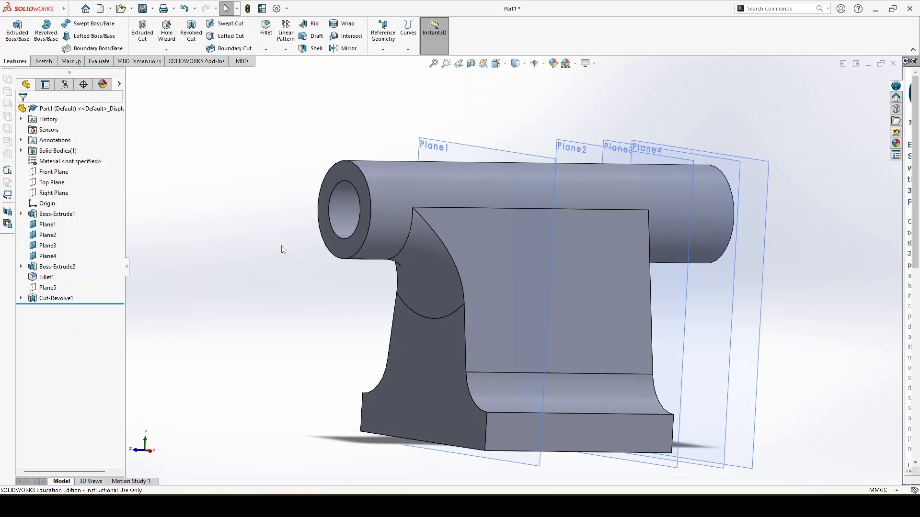
Start a sketch on the support's flat rear end face and convert the base's bottom edge and two short vertical side edges into sketch lines
{"action": "key", "text": "z"}
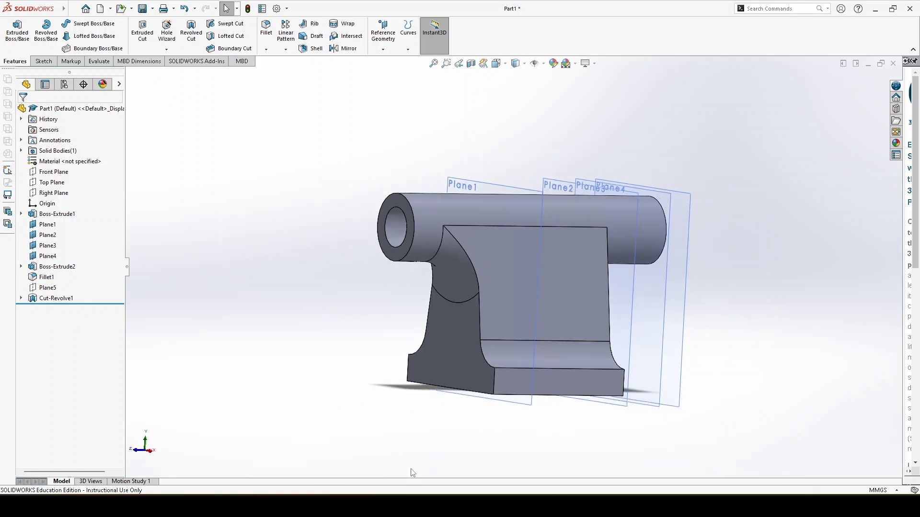
{"action": "middle_click_drag", "start_coordinate": [489, 421], "coordinate": [618, 476]}
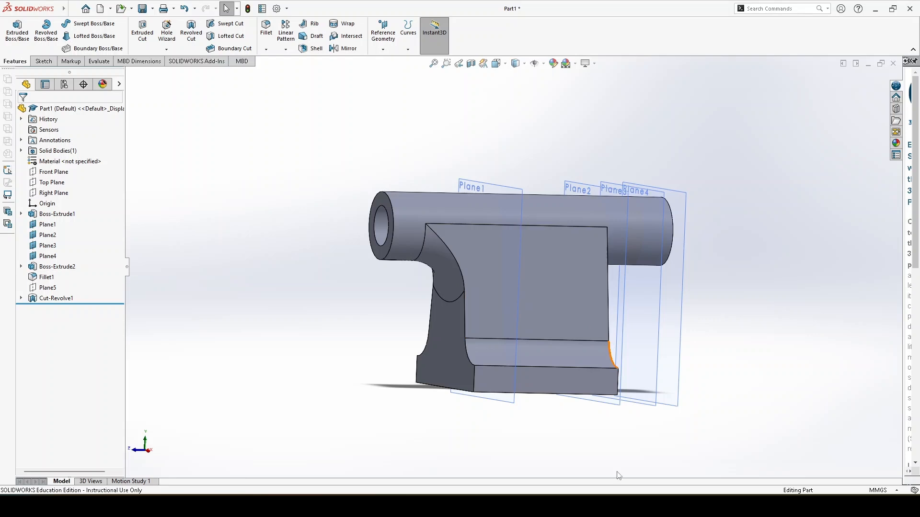
{"action": "middle_click_drag", "start_coordinate": [577, 437], "coordinate": [519, 441]}
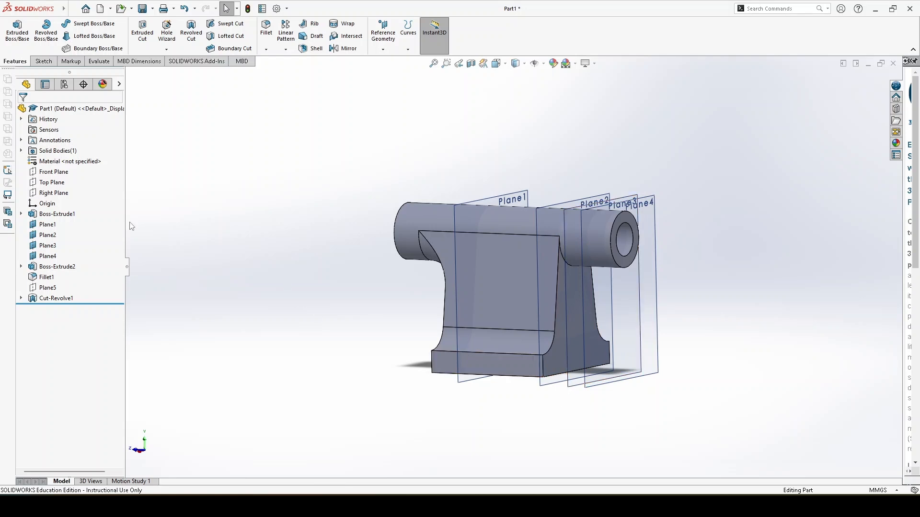
{"action": "left_click", "coordinate": [554, 360]}
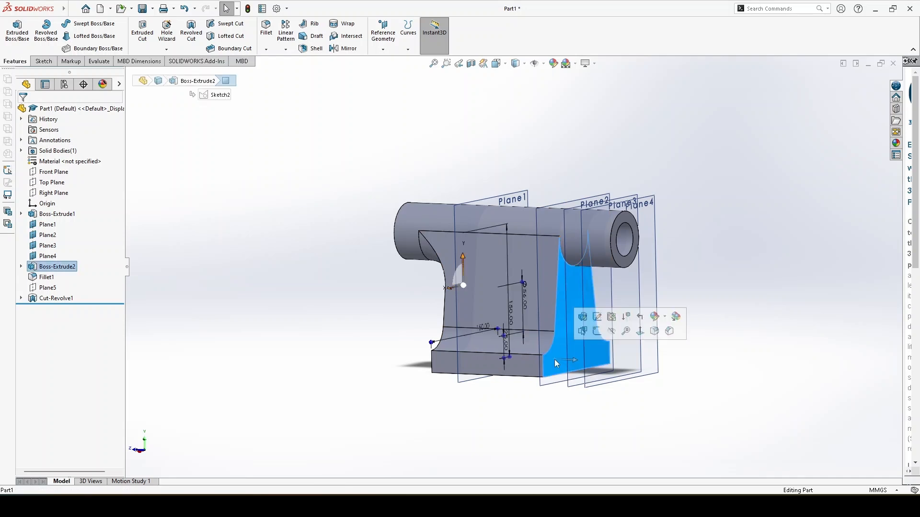
{"action": "left_click", "coordinate": [596, 328]}
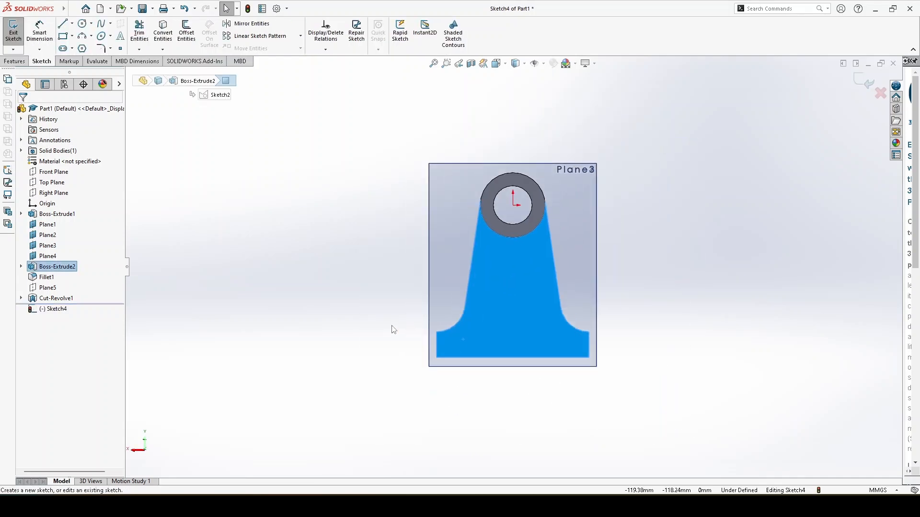
{"action": "mouse_move", "coordinate": [427, 339]}
{"action": "middle_mouse_down"}
{"action": "mouse_move", "coordinate": [497, 360]}
{"action": "mouse_move", "coordinate": [563, 363]}
{"action": "middle_mouse_up"}
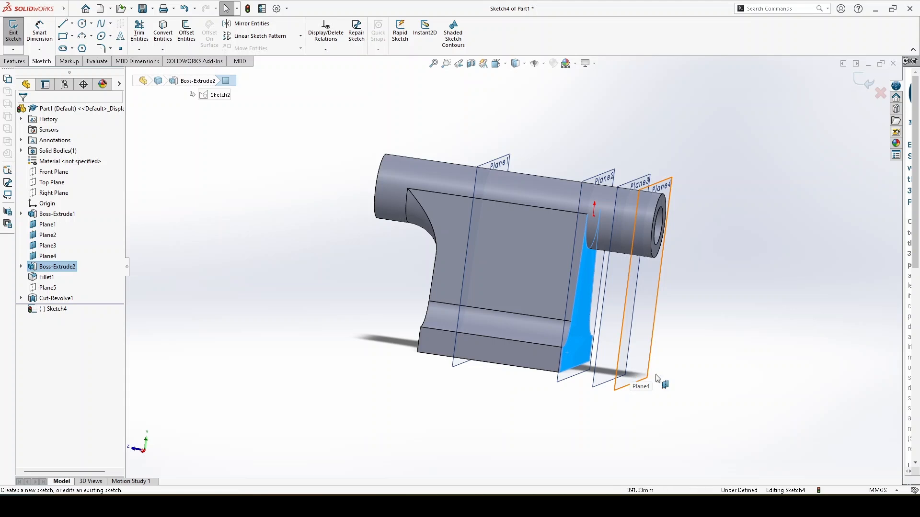
{"action": "scroll", "coordinate": [630, 370], "scroll_direction": "down", "scroll_amount": 2}
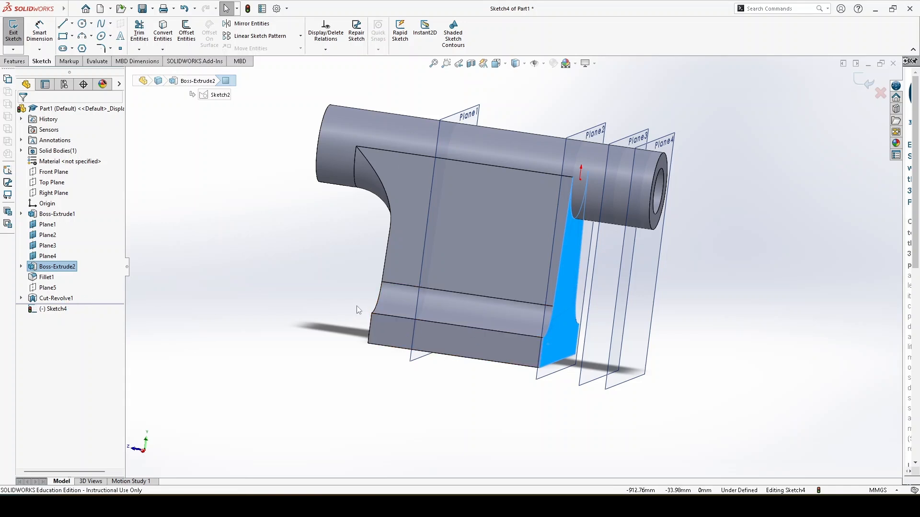
{"action": "scroll", "coordinate": [357, 309], "scroll_direction": "up", "scroll_amount": 1}
{"action": "middle_click_drag", "start_coordinate": [357, 310], "coordinate": [328, 289]}
{"action": "left_click", "coordinate": [322, 306]}
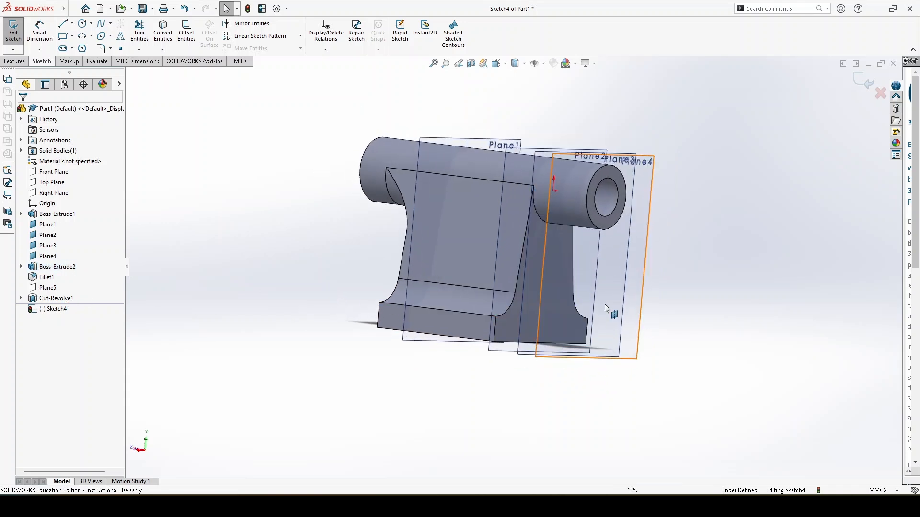
{"action": "left_click", "coordinate": [553, 311]}
{"action": "key", "text": "ctrl+8"}
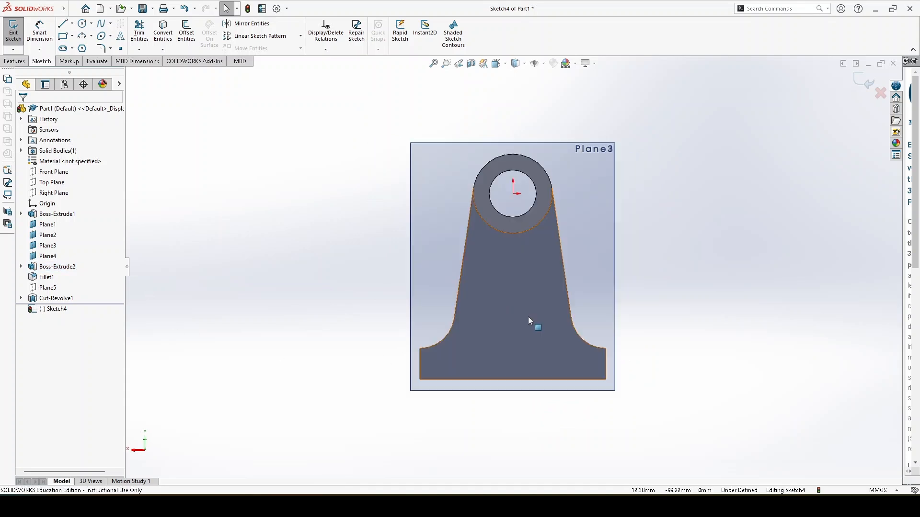
{"action": "left_click", "coordinate": [162, 31]}
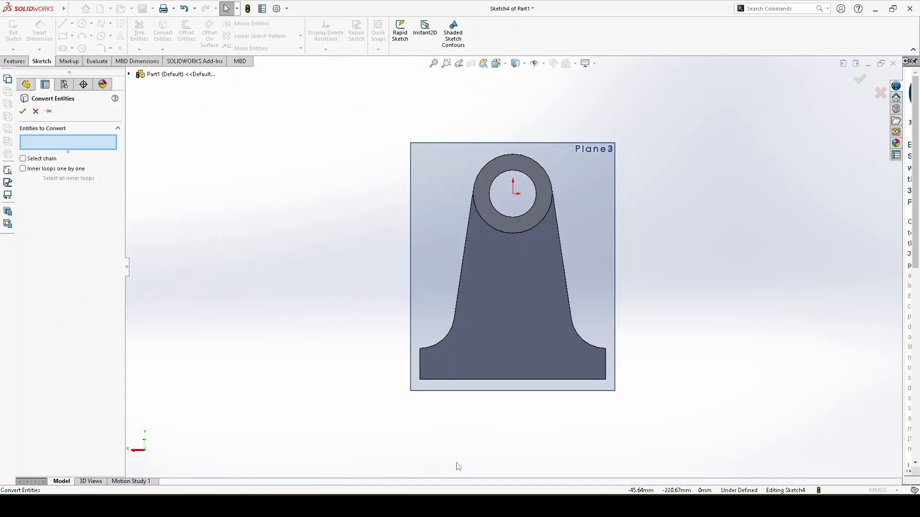
{"action": "left_click", "coordinate": [461, 379]}
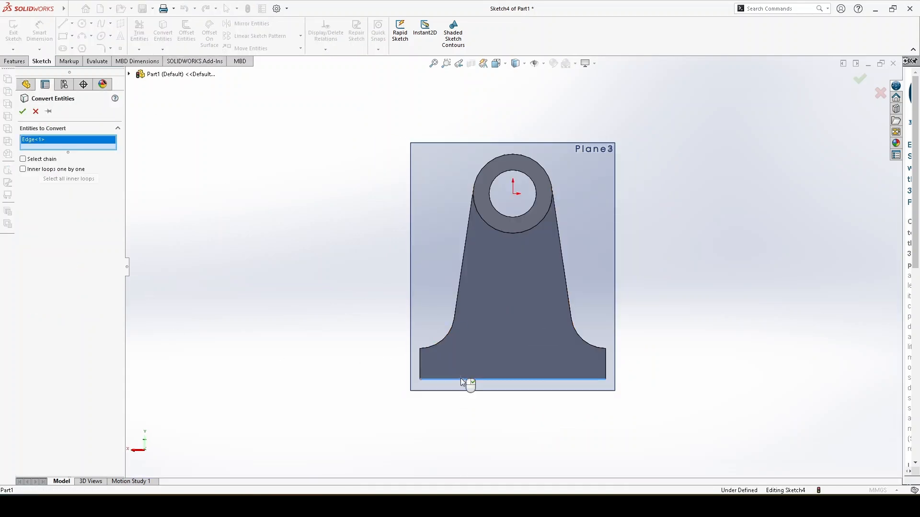
{"action": "left_click", "coordinate": [420, 363]}
{"action": "left_click", "coordinate": [605, 368]}
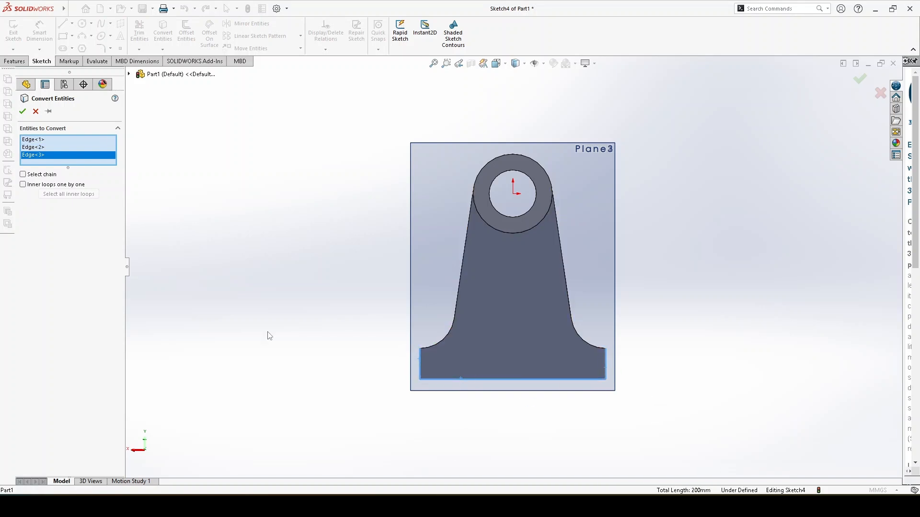
{"action": "left_click", "coordinate": [21, 113]}
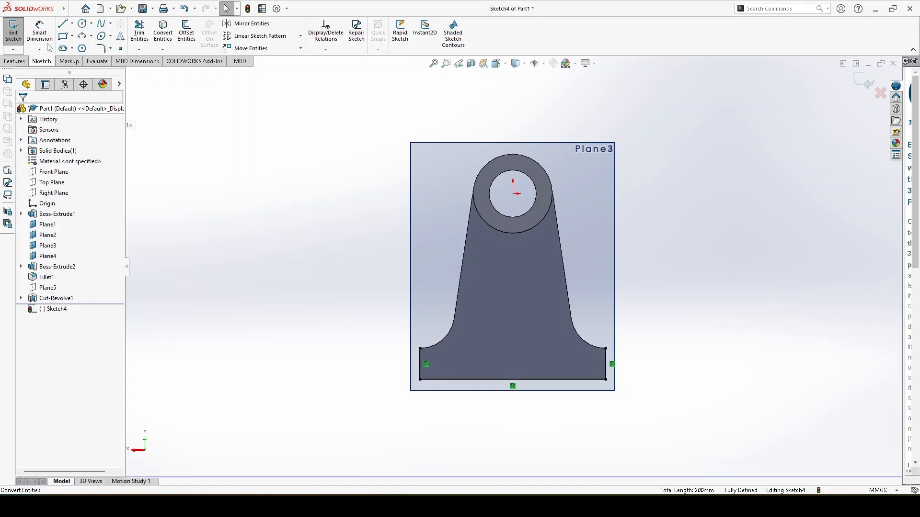
Close the base rectangle with a horizontal line joining the upper ends of the two side lines, and exit the sketch
{"action": "left_click", "coordinate": [63, 24]}
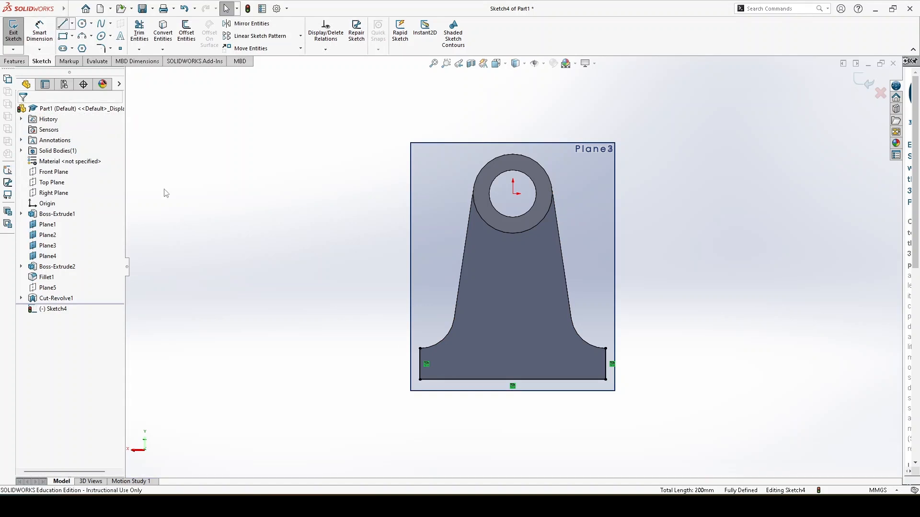
{"action": "left_click", "coordinate": [420, 349]}
{"action": "left_click", "coordinate": [605, 349]}
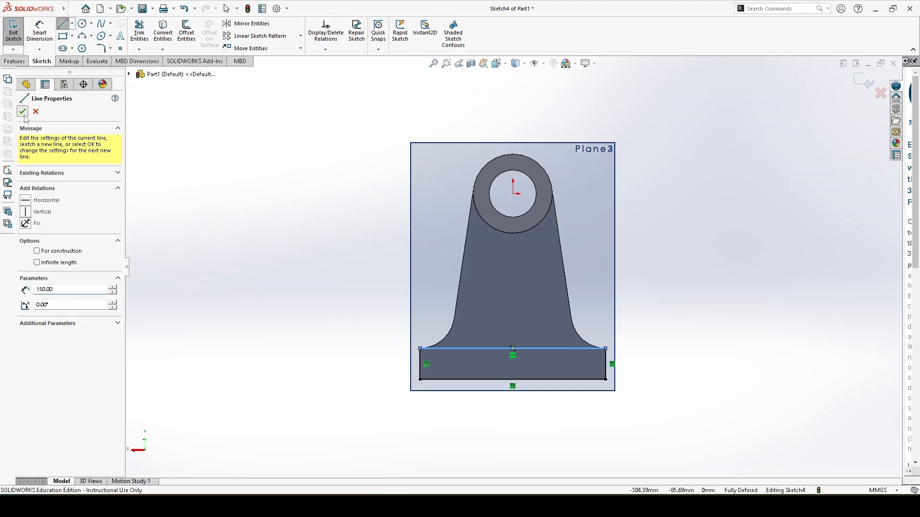
{"action": "key", "text": "z"}
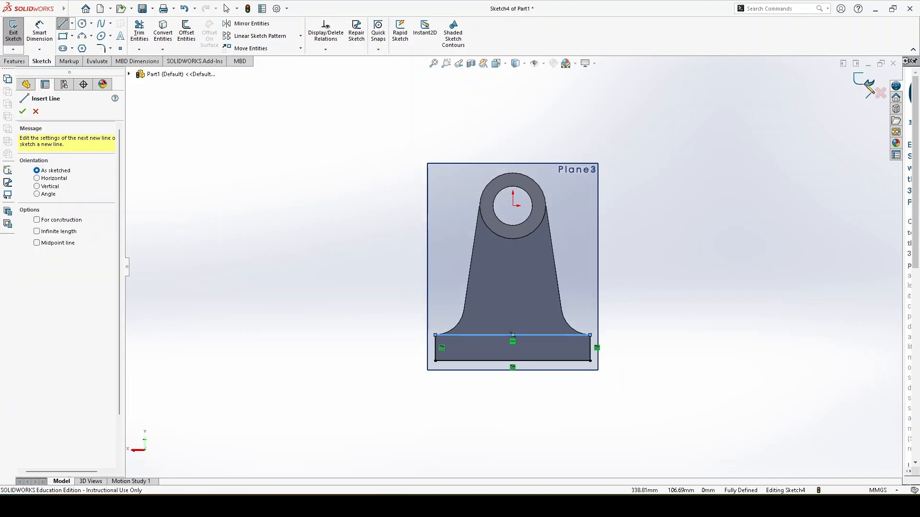
{"action": "left_click", "coordinate": [24, 112]}
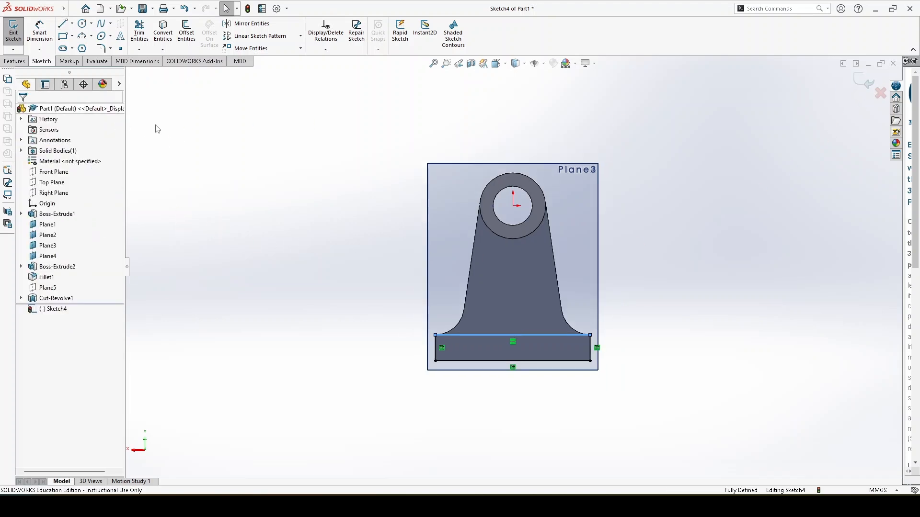
{"action": "left_click", "coordinate": [867, 83]}
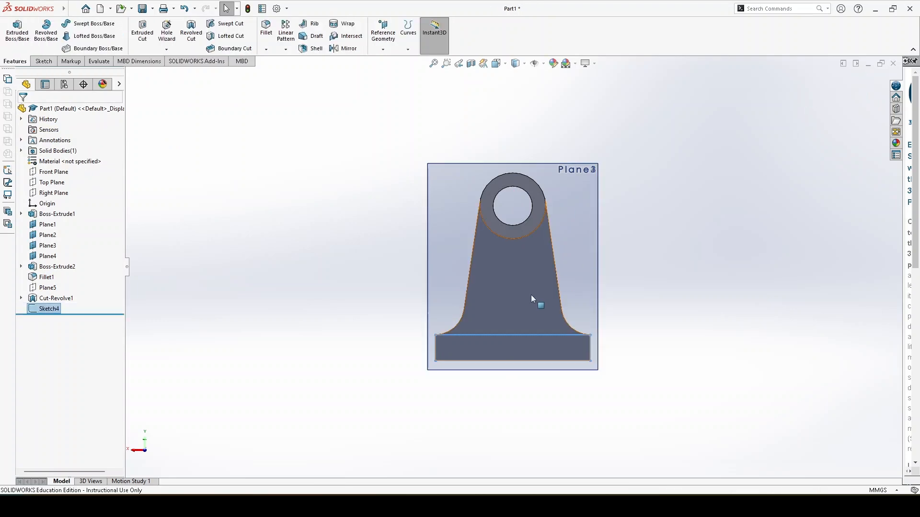
Extrude the base rectangle rearward from the support's end face as a Blind boss with a depth of 242-38-106, giving 98 mm
{"action": "middle_click_drag", "start_coordinate": [531, 294], "coordinate": [560, 303]}
{"action": "scroll", "coordinate": [548, 334], "scroll_direction": "down", "scroll_amount": 3}
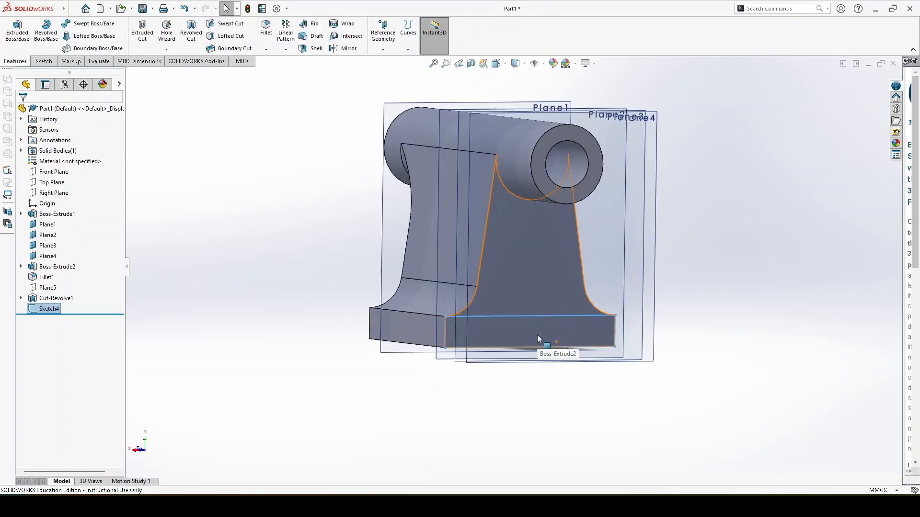
{"action": "scroll", "coordinate": [250, 244], "scroll_direction": "up", "scroll_amount": 1}
{"action": "middle_click_drag", "start_coordinate": [283, 258], "coordinate": [338, 273]}
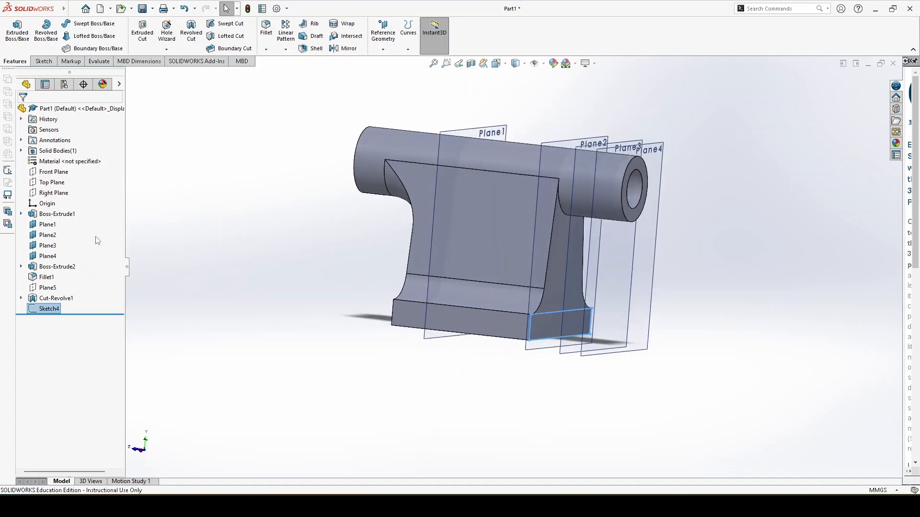
{"action": "left_click", "coordinate": [17, 30]}
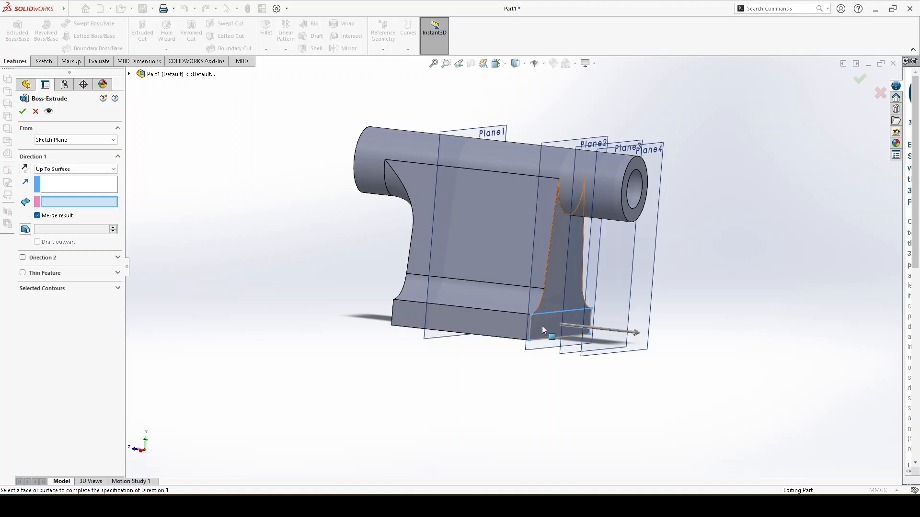
{"action": "left_click", "coordinate": [95, 171]}
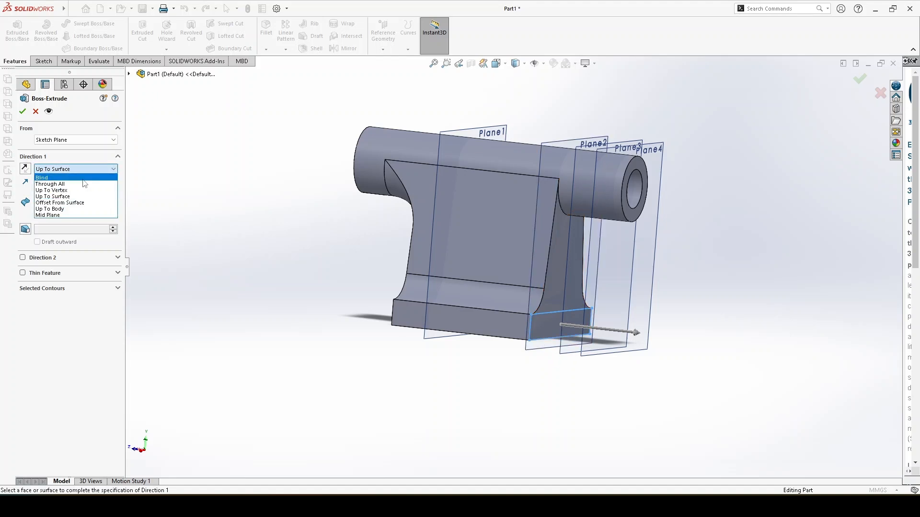
{"action": "left_click", "coordinate": [83, 178]}
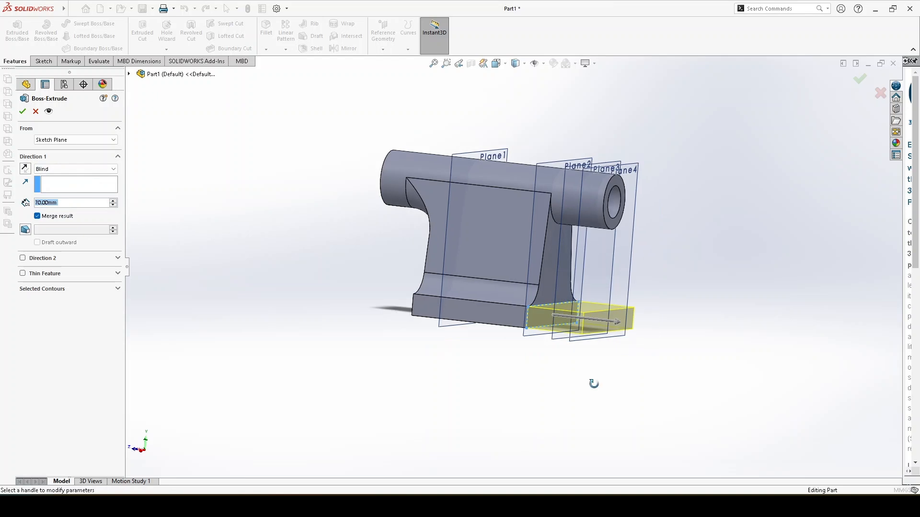
{"action": "middle_click_drag", "start_coordinate": [591, 384], "coordinate": [615, 383]}
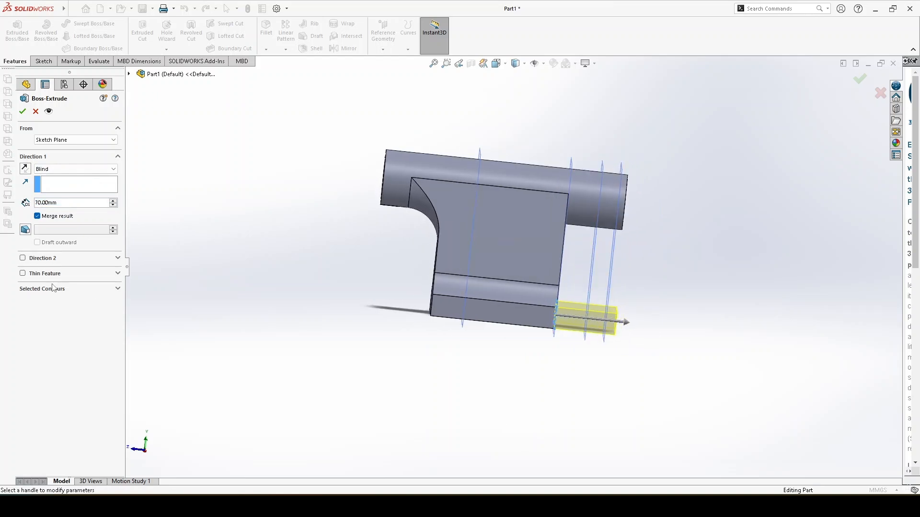
{"action": "left_click", "coordinate": [55, 205]}
{"action": "type", "text": "242"}
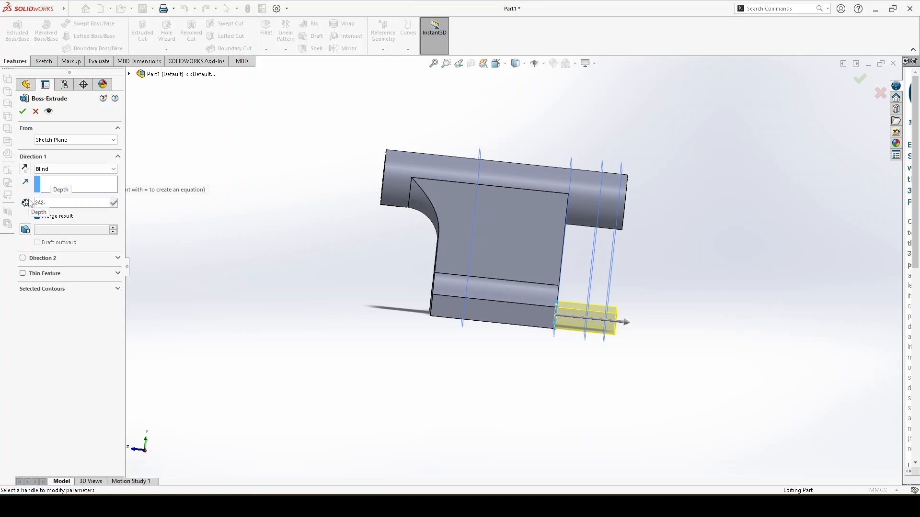
{"action": "type", "text": "-38-106"}
{"action": "key", "text": "Return"}
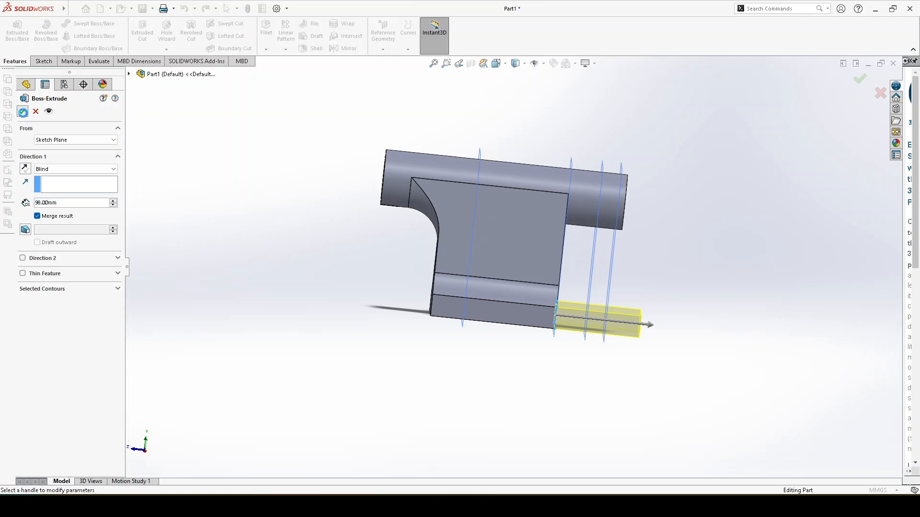
{"action": "left_click", "coordinate": [22, 111]}
Start a sketch on Plane3, place a point at the midpoint of the barrel's lower arc, and exit the sketch
{"action": "middle_click_drag", "start_coordinate": [514, 369], "coordinate": [503, 402]}
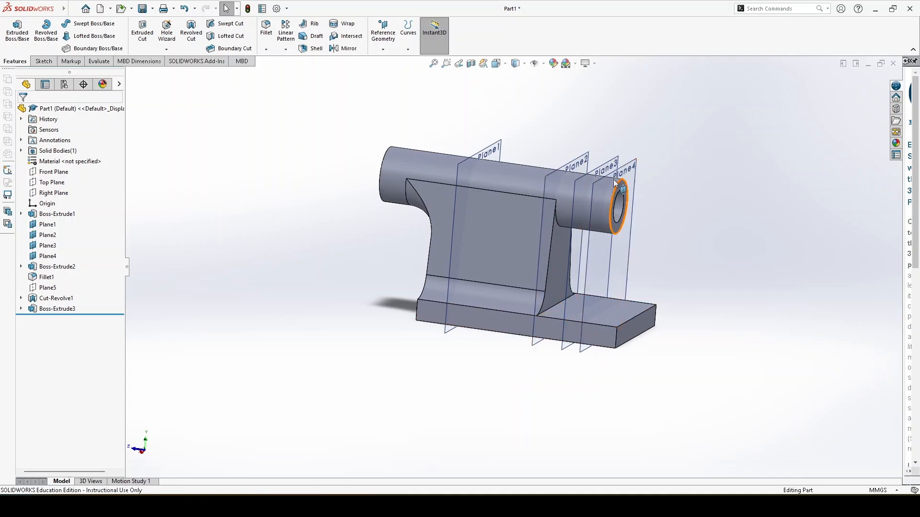
{"action": "left_click", "coordinate": [576, 189]}
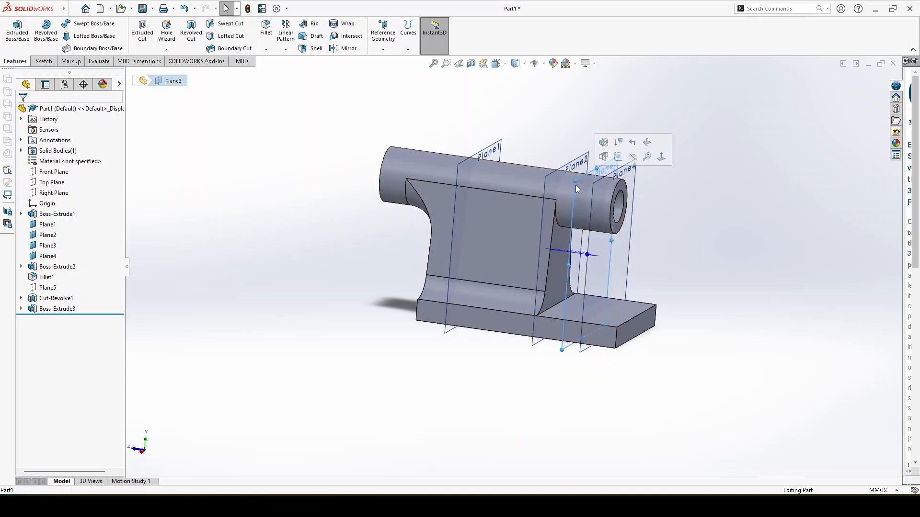
{"action": "left_click", "coordinate": [619, 157]}
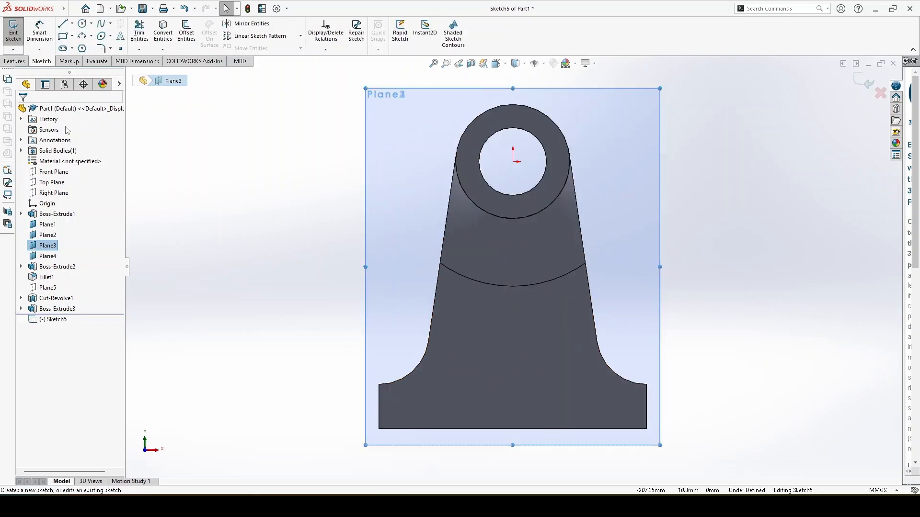
{"action": "left_click", "coordinate": [121, 49]}
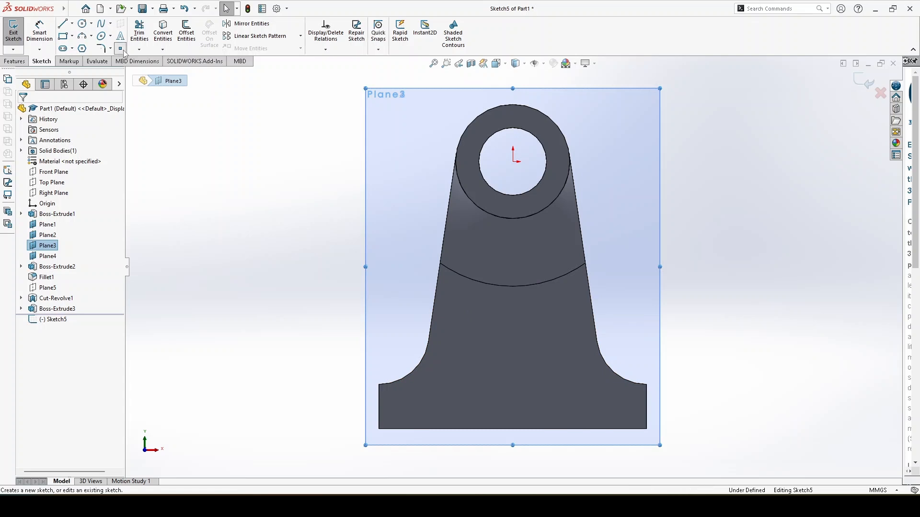
{"action": "left_click", "coordinate": [511, 219]}
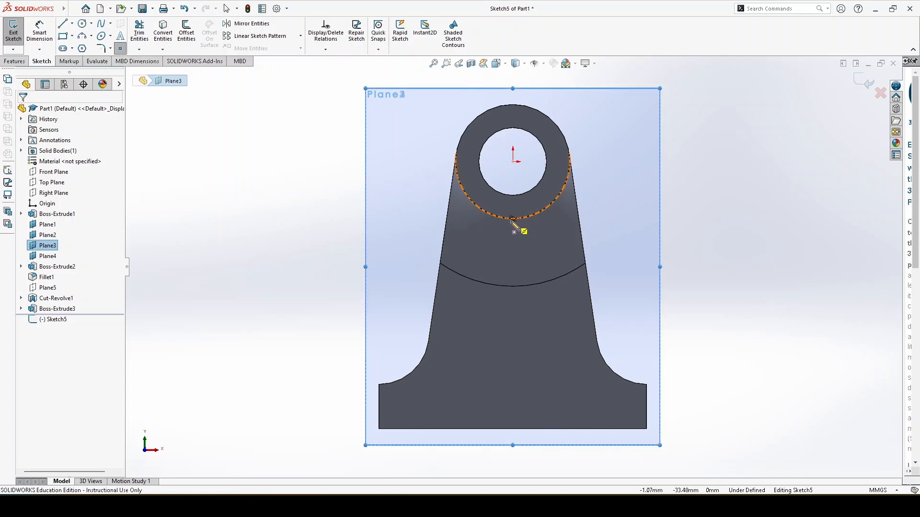
{"action": "left_click", "coordinate": [513, 219]}
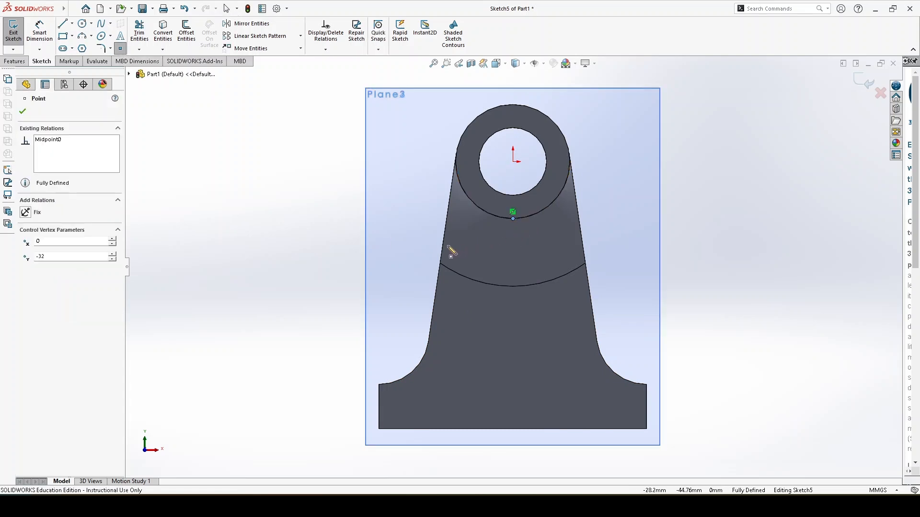
{"action": "left_click", "coordinate": [23, 112]}
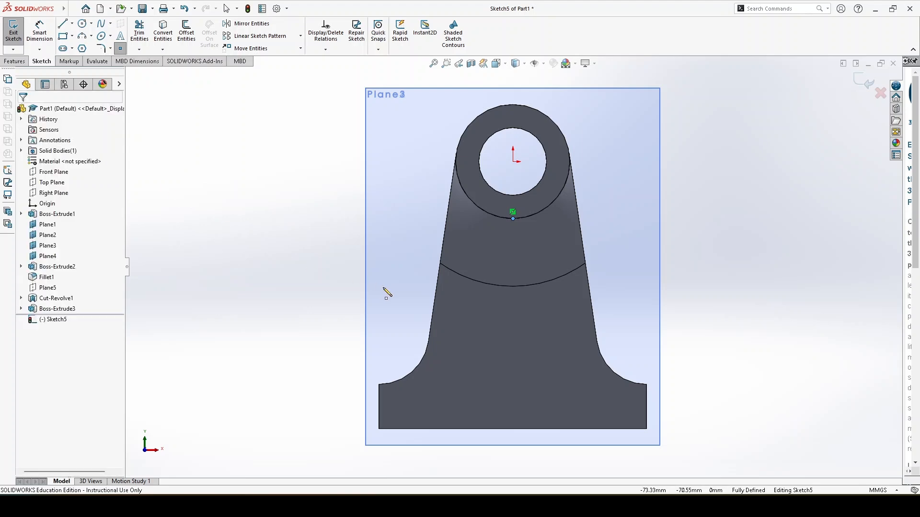
{"action": "scroll", "coordinate": [383, 288], "scroll_direction": "up", "scroll_amount": 1}
{"action": "middle_click_drag", "start_coordinate": [394, 301], "coordinate": [269, 315]}
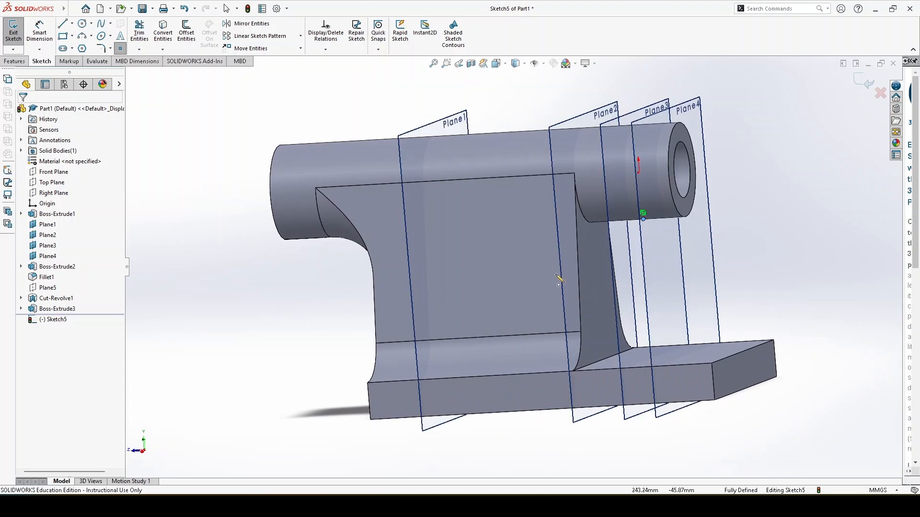
{"action": "key", "text": "Escape"}
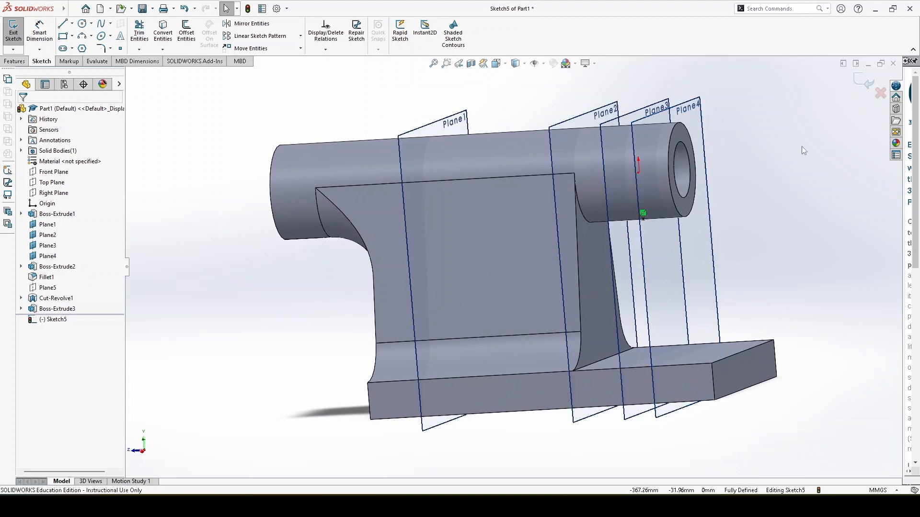
{"action": "left_click", "coordinate": [863, 84]}
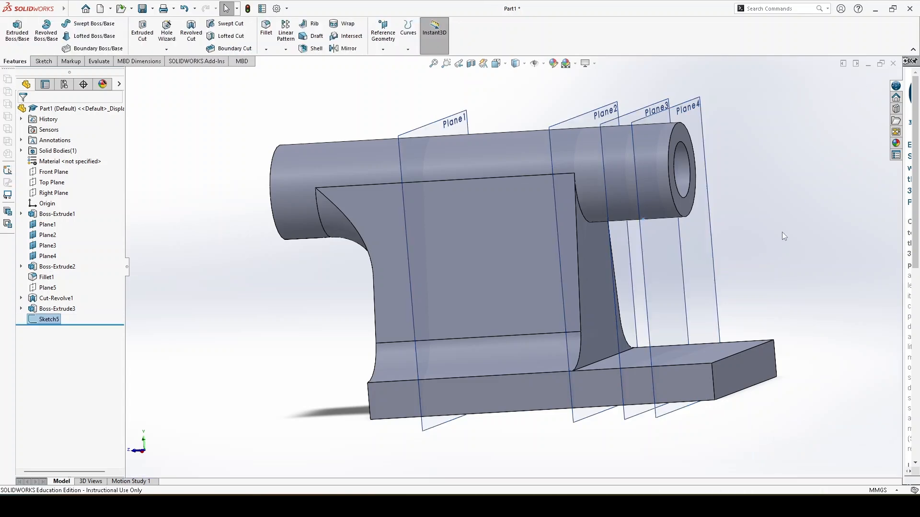
Start a sketch on Plane4, place a point at X 0, Y -125, centred at the height of the base's top face, and exit the sketch
{"action": "left_click", "coordinate": [711, 242]}
{"action": "left_click", "coordinate": [754, 213]}
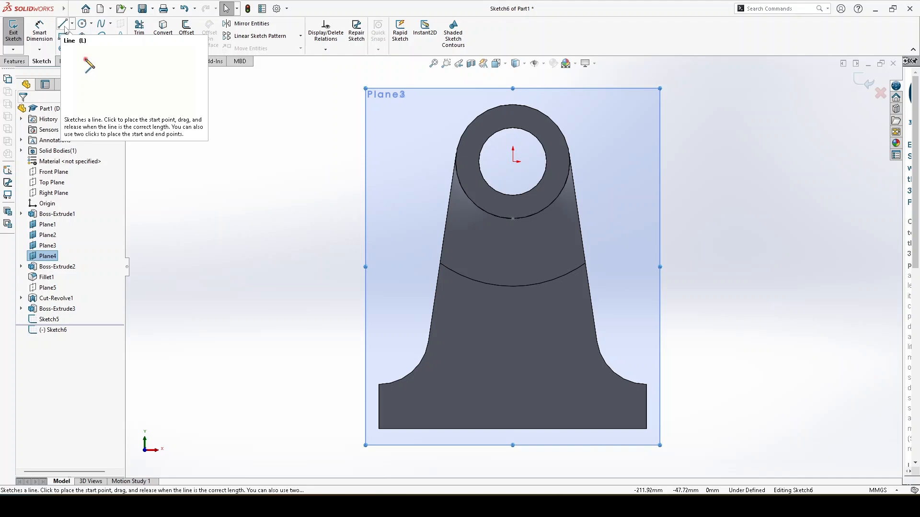
{"action": "left_click", "coordinate": [64, 25]}
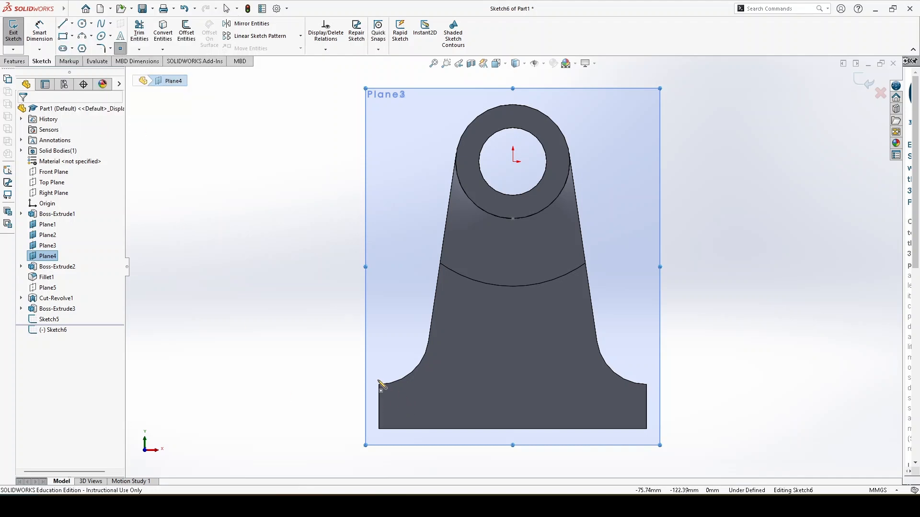
{"action": "left_click", "coordinate": [513, 385]}
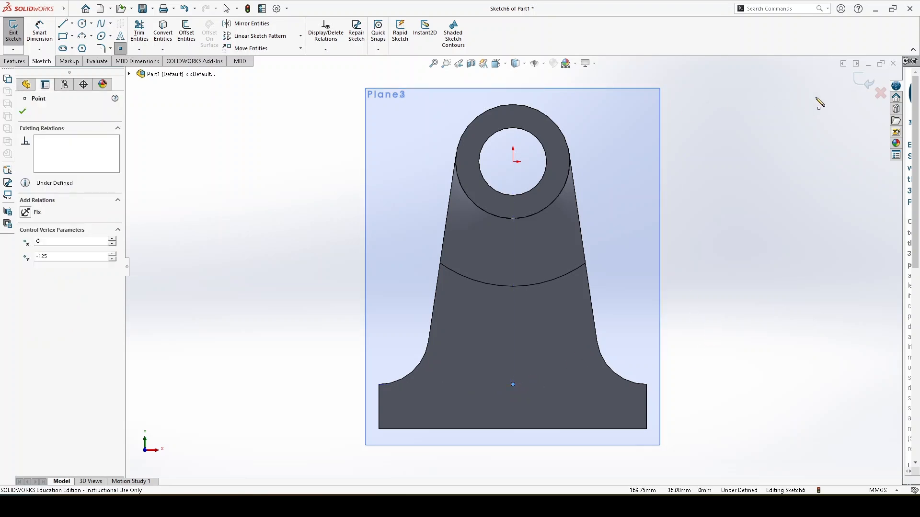
{"action": "left_click", "coordinate": [23, 111]}
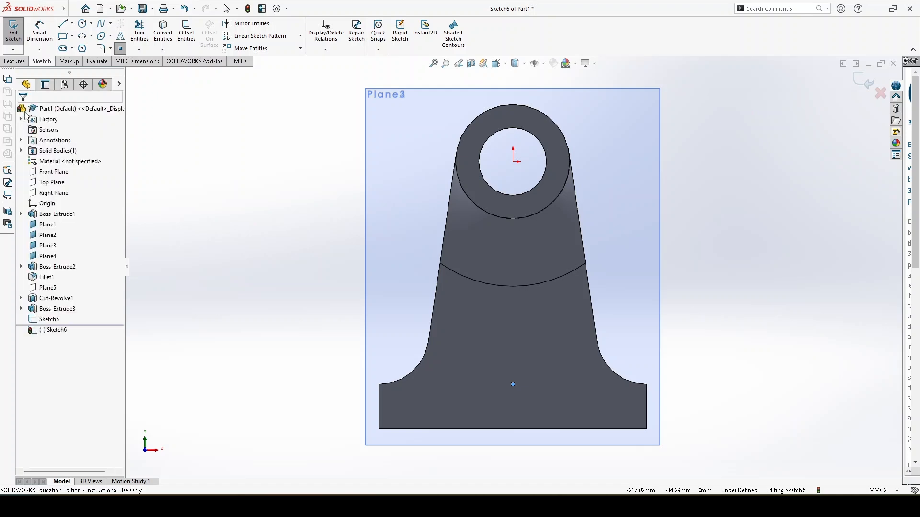
{"action": "key", "text": "ctrl+b"}
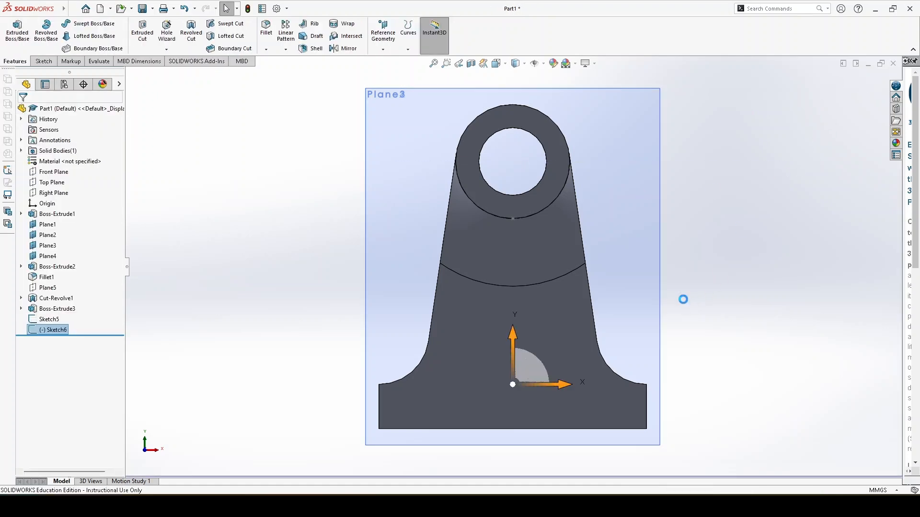
{"action": "scroll", "coordinate": [699, 318], "scroll_direction": "up", "scroll_amount": 1}
{"action": "middle_click_drag", "start_coordinate": [671, 319], "coordinate": [579, 333]}
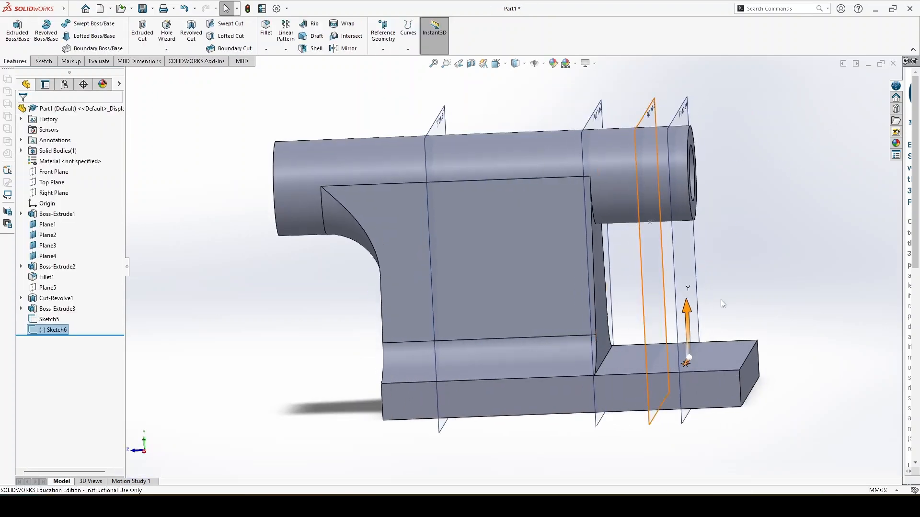
{"action": "left_click", "coordinate": [761, 388]}
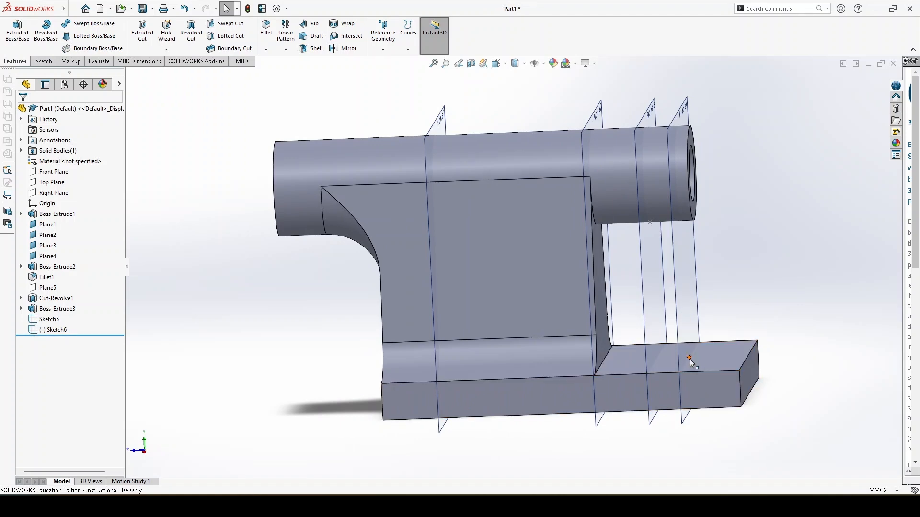
Create a reference plane through the two sketch points on the barrel's underside and the base's top, perpendicular to the Right Plane
{"action": "scroll", "coordinate": [742, 281], "scroll_direction": "down", "scroll_amount": 3}
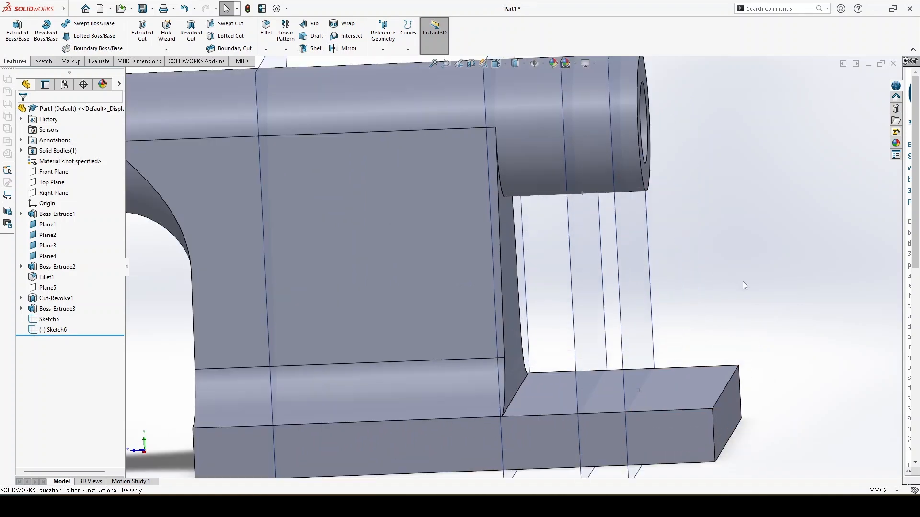
{"action": "scroll", "coordinate": [685, 253], "scroll_direction": "up", "scroll_amount": 3}
{"action": "scroll", "coordinate": [654, 254], "scroll_direction": "down", "scroll_amount": 4}
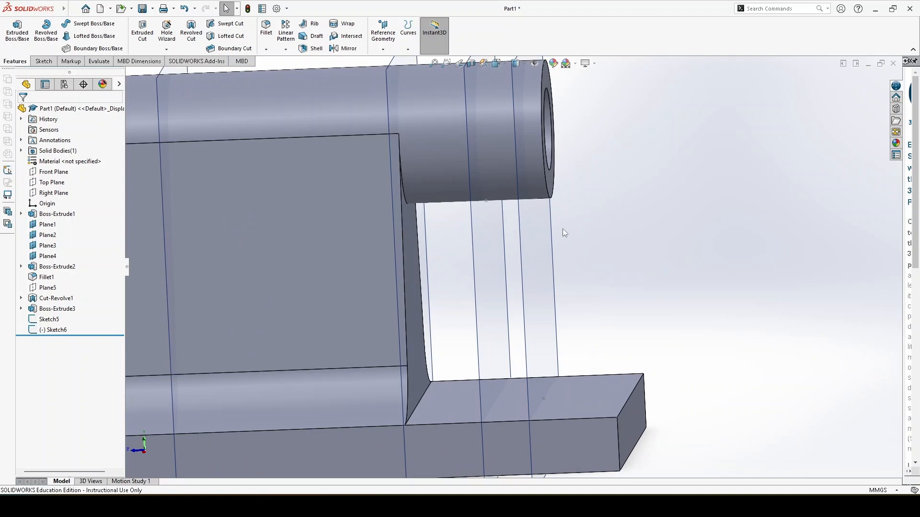
{"action": "scroll", "coordinate": [556, 227], "scroll_direction": "up", "scroll_amount": 2}
{"action": "left_click", "coordinate": [382, 34]}
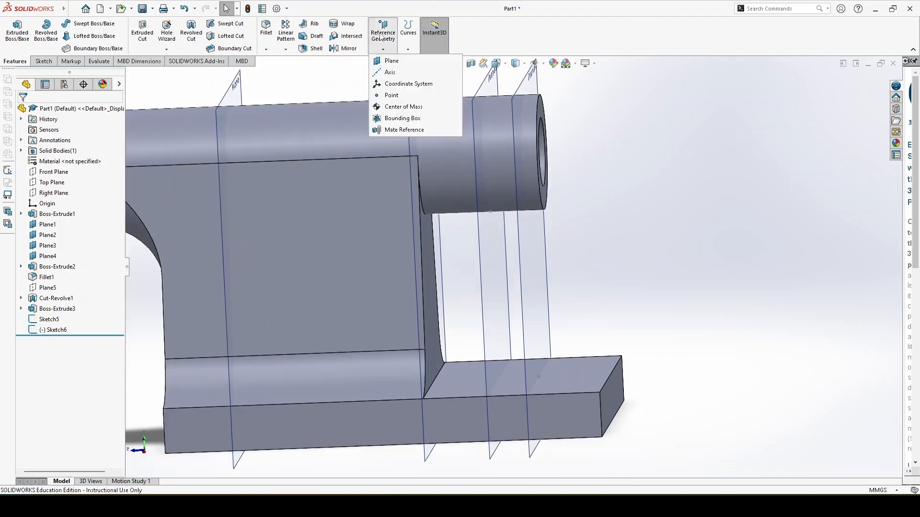
{"action": "left_click", "coordinate": [391, 60]}
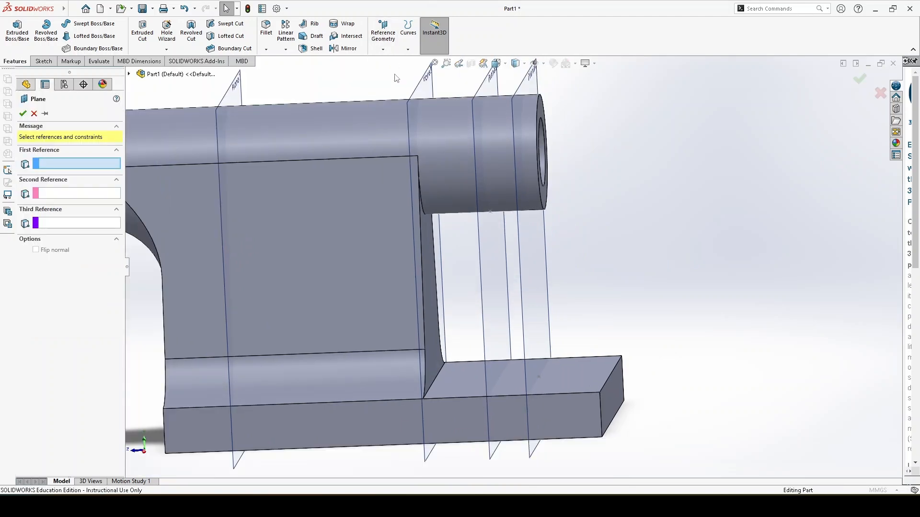
{"action": "left_click", "coordinate": [491, 211]}
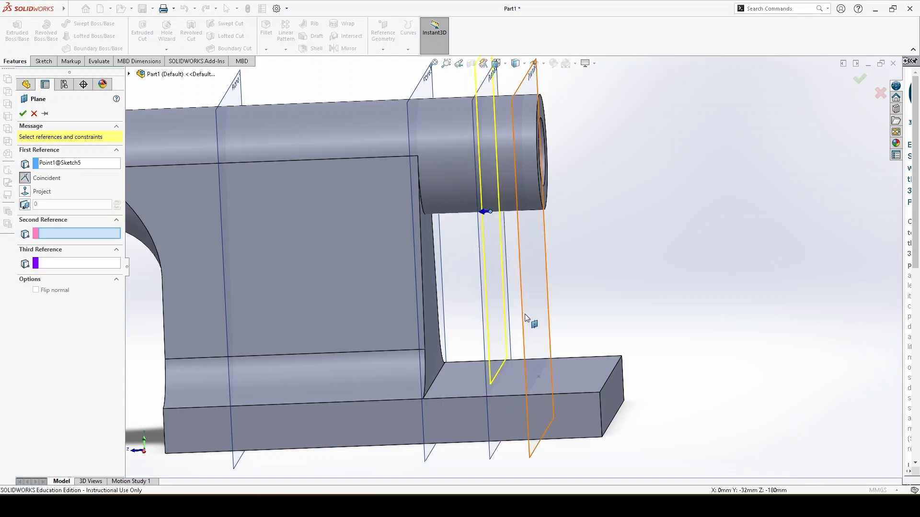
{"action": "left_click", "coordinate": [540, 378]}
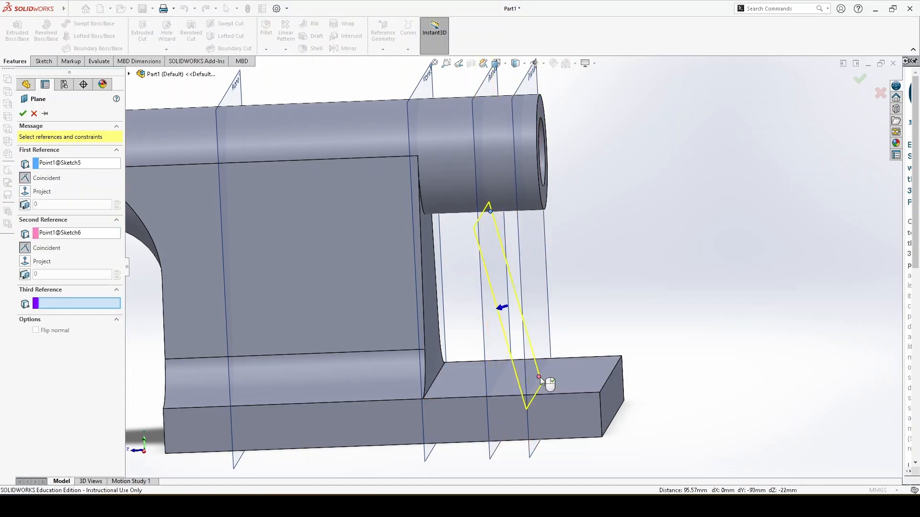
{"action": "middle_click_drag", "start_coordinate": [540, 376], "coordinate": [543, 354]}
{"action": "scroll", "coordinate": [580, 305], "scroll_direction": "up", "scroll_amount": 1}
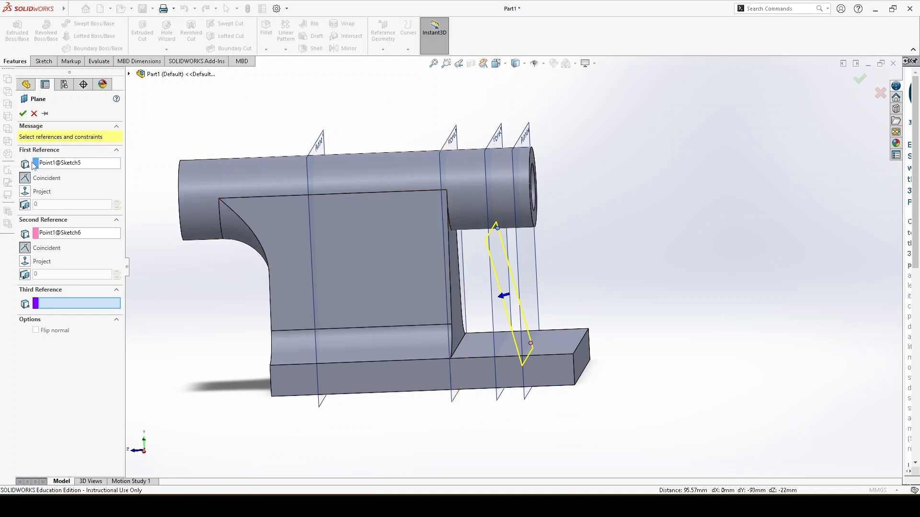
{"action": "left_click", "coordinate": [26, 85]}
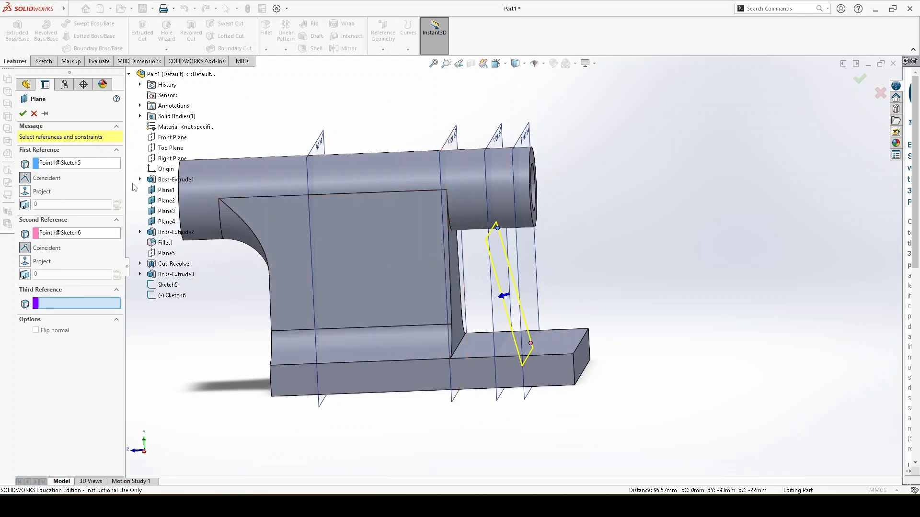
{"action": "left_click", "coordinate": [170, 159]}
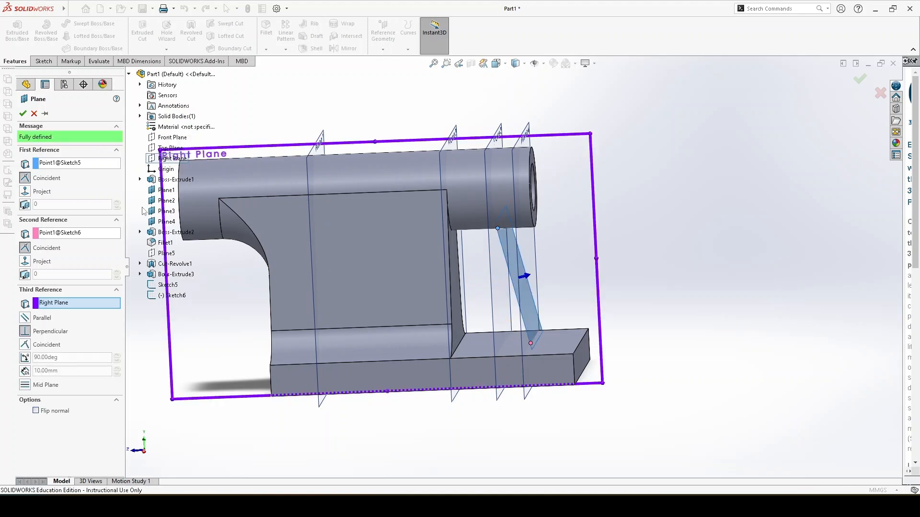
{"action": "left_click", "coordinate": [23, 113]}
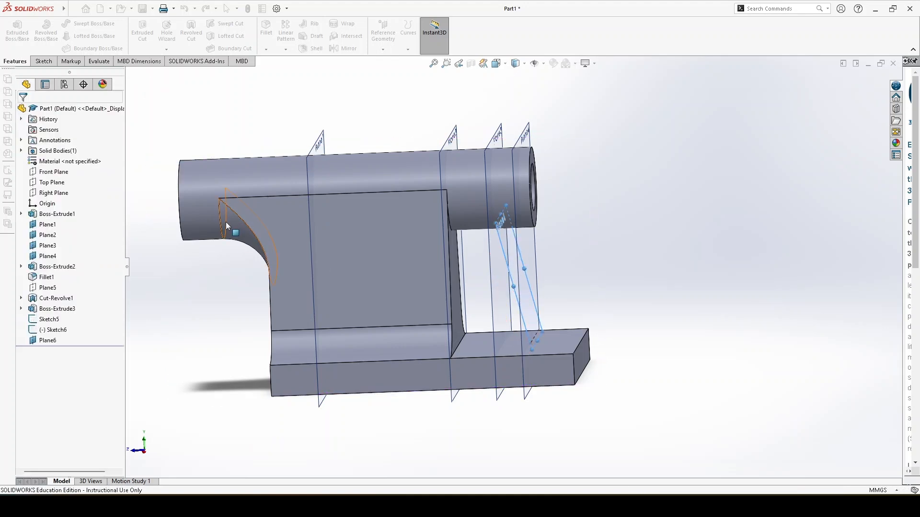
{"action": "left_click", "coordinate": [593, 286]}
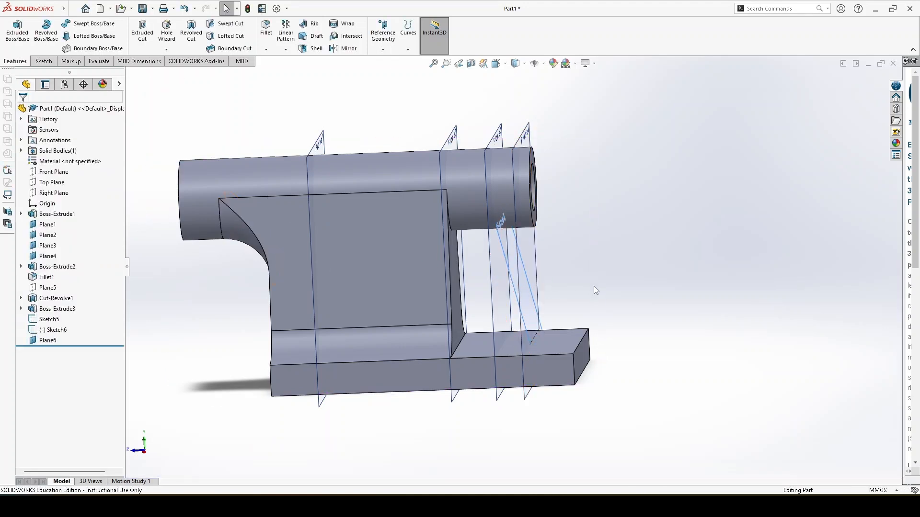
Start a sketch on the support's rear end face and convert the face's full outline into sketch entities
{"action": "left_click", "coordinate": [459, 312]}
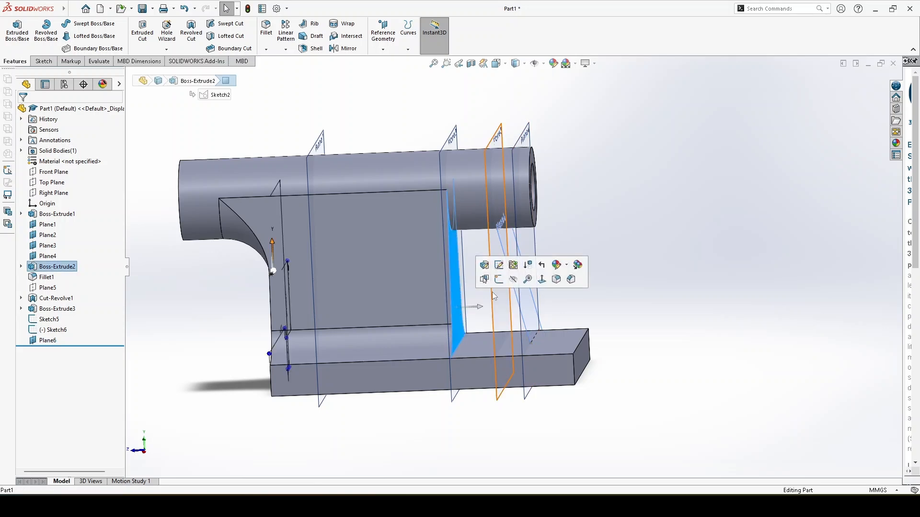
{"action": "left_click", "coordinate": [521, 334]}
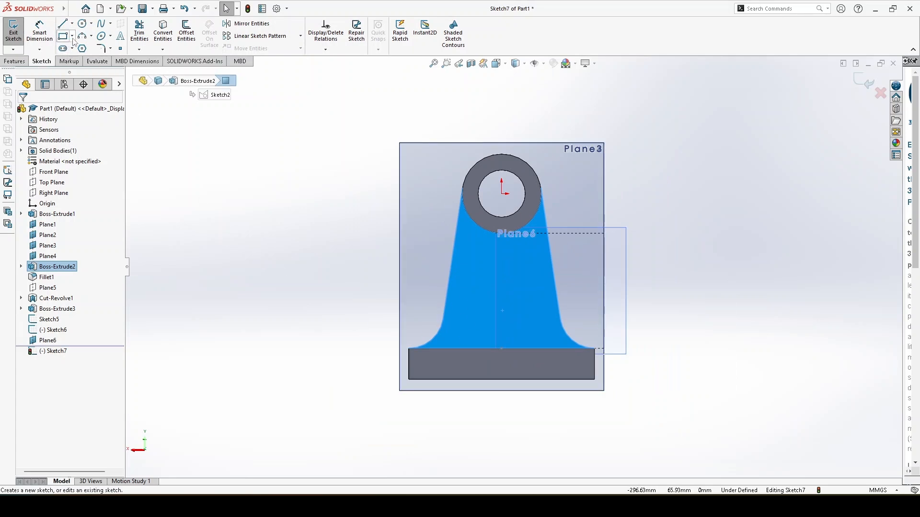
{"action": "left_click", "coordinate": [163, 32]}
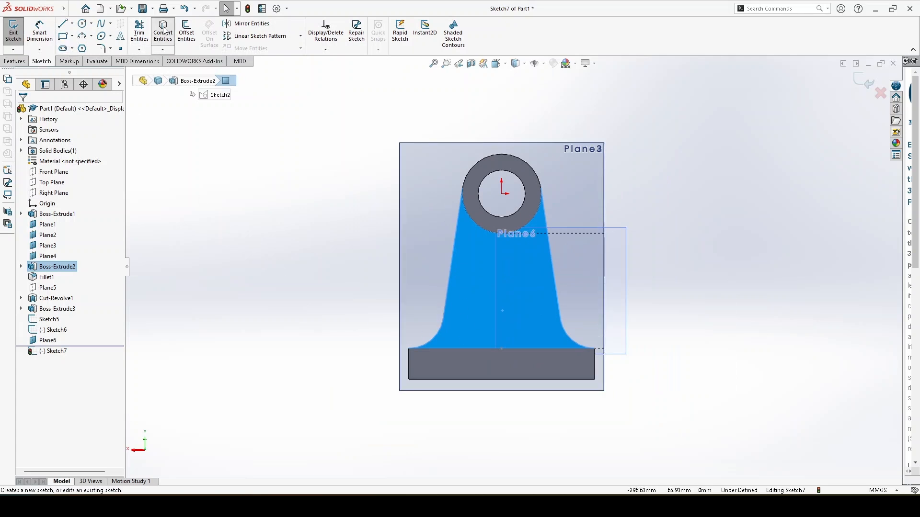
{"action": "left_click", "coordinate": [448, 281]}
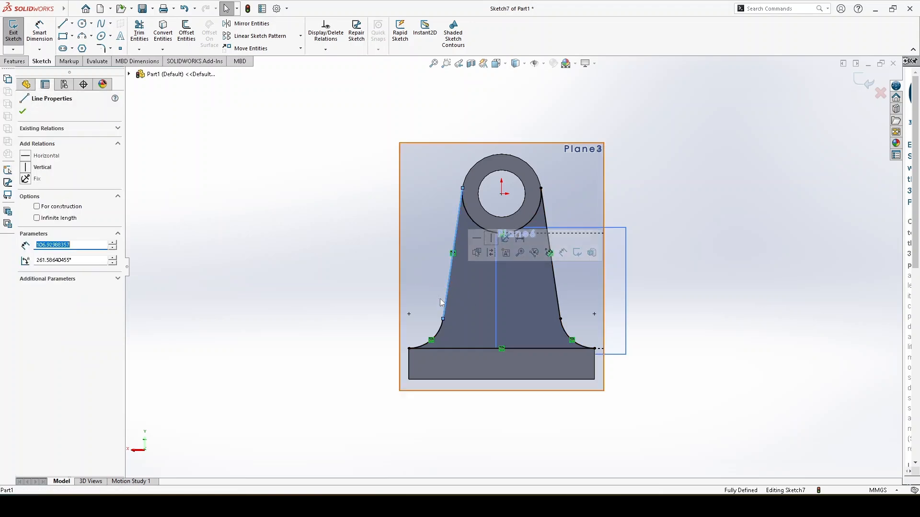
{"action": "left_click", "coordinate": [437, 335]}
{"action": "left_click", "coordinate": [453, 348]}
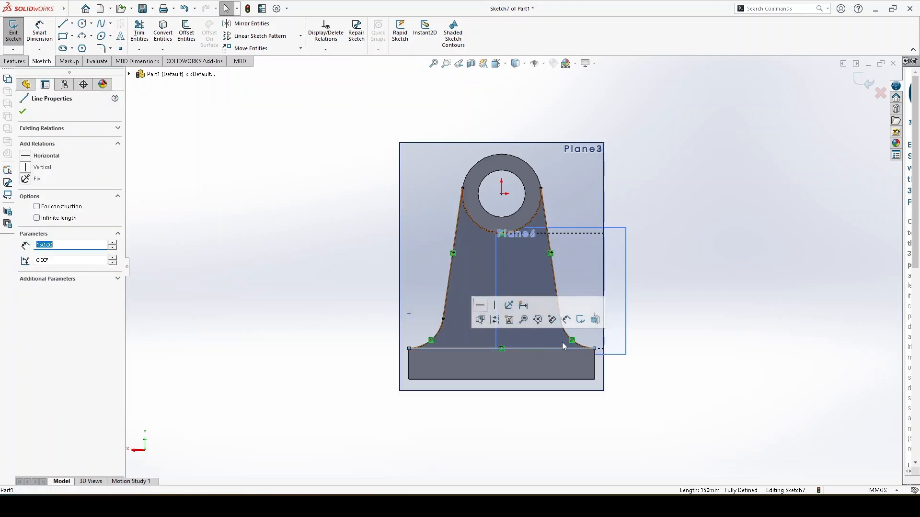
{"action": "left_click", "coordinate": [574, 346]}
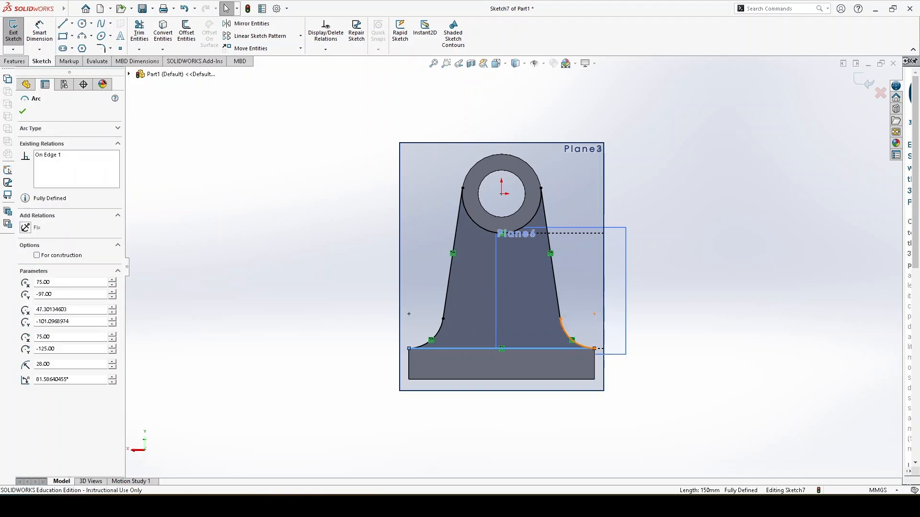
{"action": "left_click", "coordinate": [559, 302]}
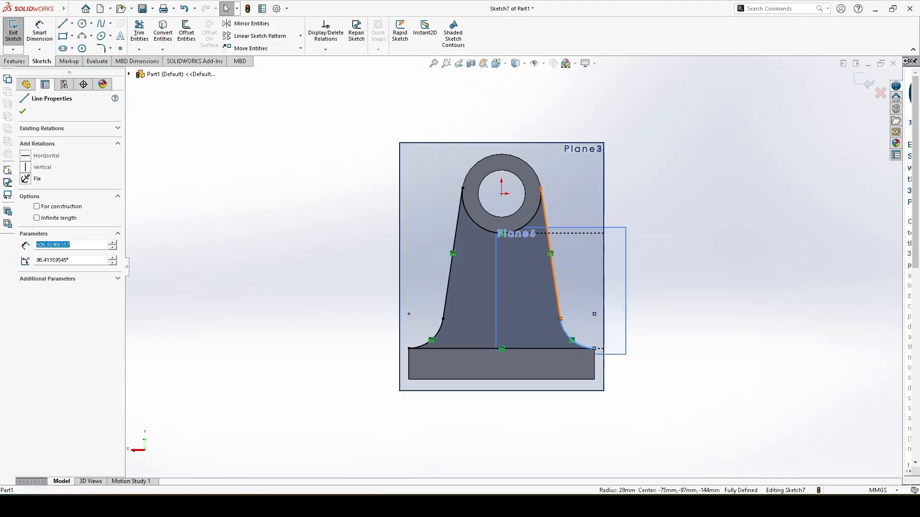
Inspect the converted arc along the barrel's underside and exit the support outline sketch
{"action": "left_click", "coordinate": [530, 222]}
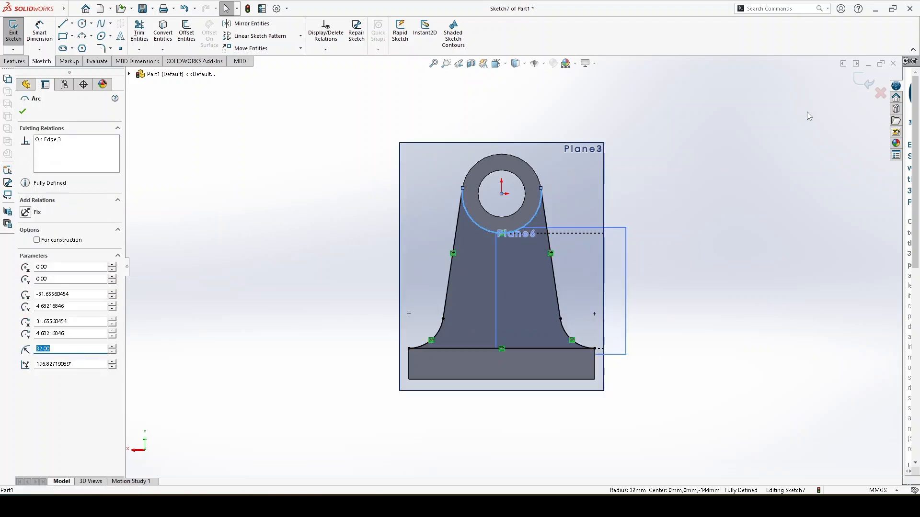
{"action": "left_click", "coordinate": [23, 111]}
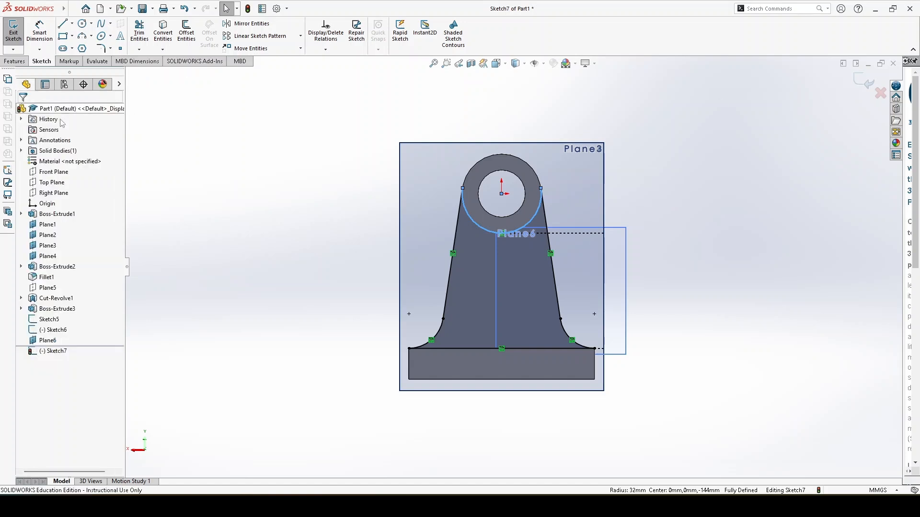
{"action": "left_click", "coordinate": [861, 80]}
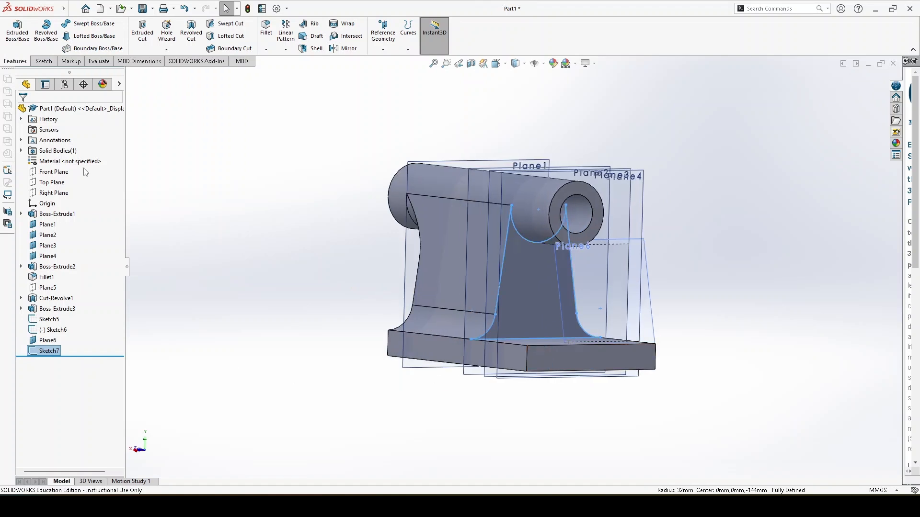
Extrude the converted support outline up to the inclined Plane6, merging the result with the body
{"action": "left_click", "coordinate": [20, 36]}
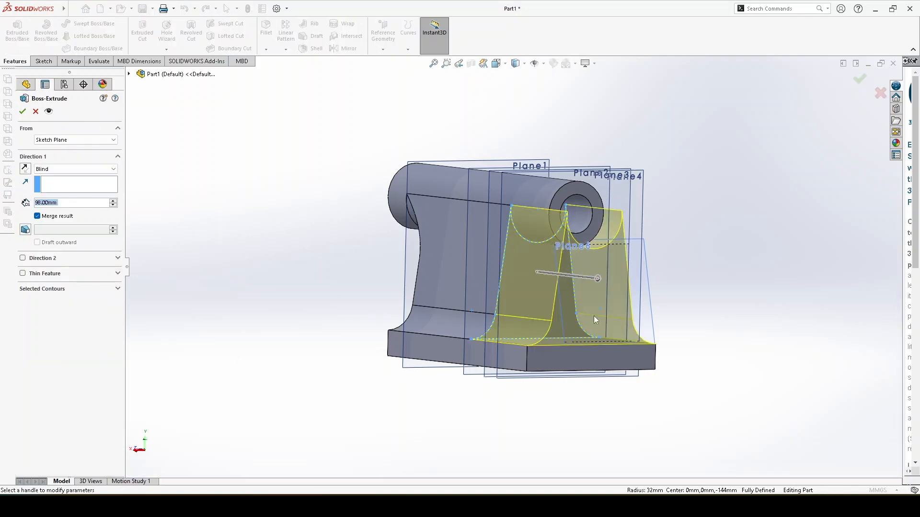
{"action": "middle_click_drag", "start_coordinate": [678, 319], "coordinate": [736, 316]}
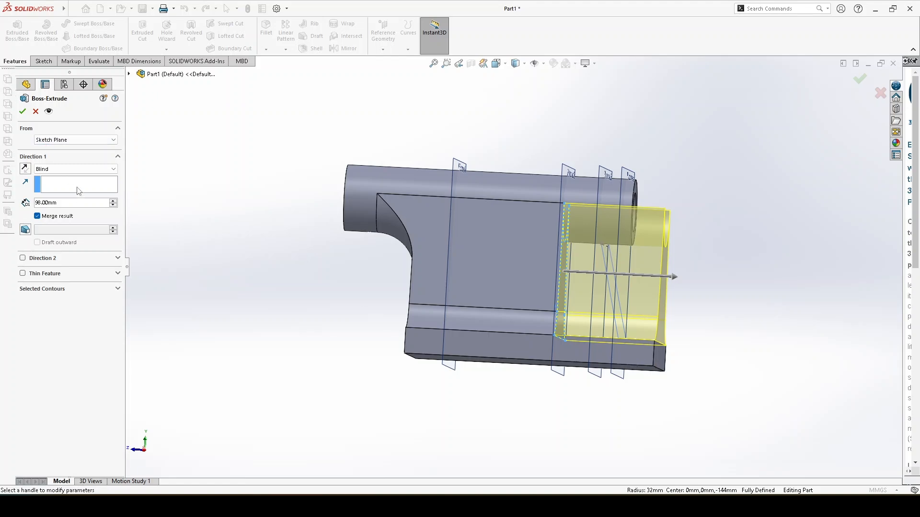
{"action": "left_click", "coordinate": [75, 169]}
{"action": "left_click", "coordinate": [82, 207]}
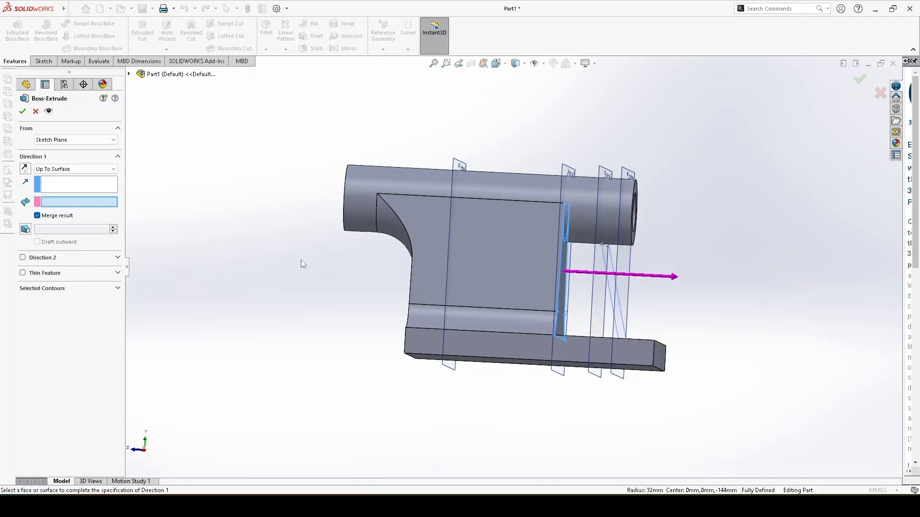
{"action": "left_click", "coordinate": [609, 292]}
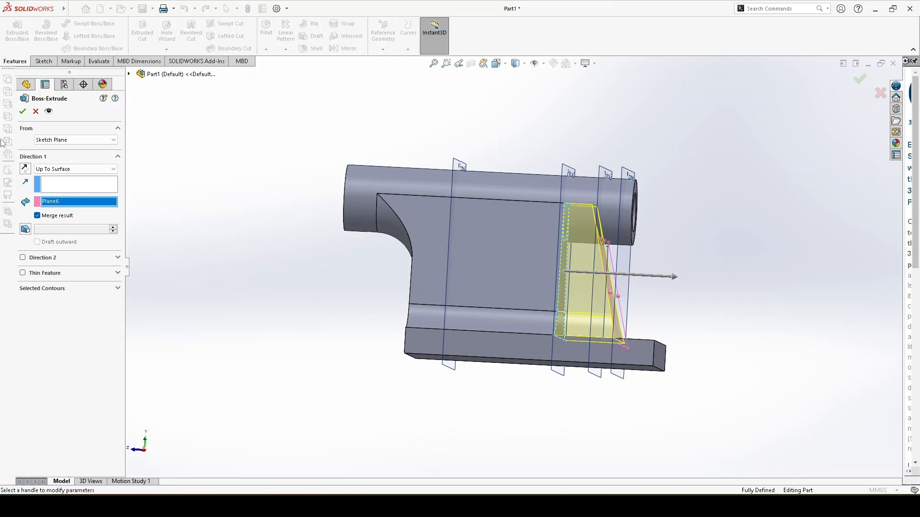
{"action": "left_click", "coordinate": [23, 111]}
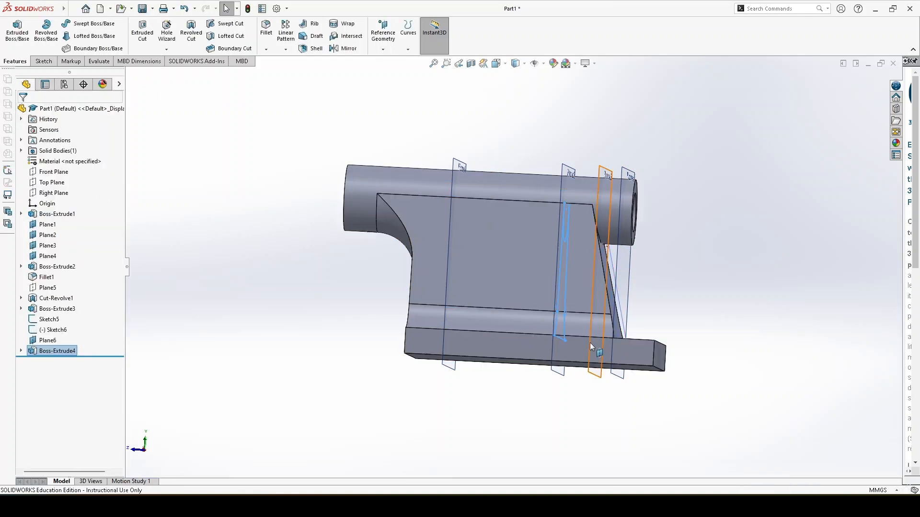
Hide the inclined reference plane Plane6
{"action": "middle_click_drag", "start_coordinate": [688, 310], "coordinate": [674, 343]}
{"action": "left_click", "coordinate": [705, 303]}
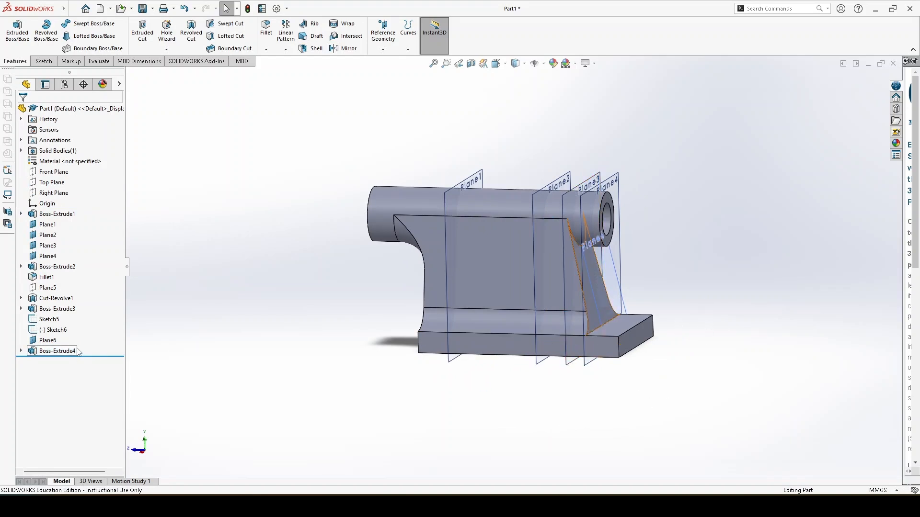
{"action": "left_click", "coordinate": [48, 341]}
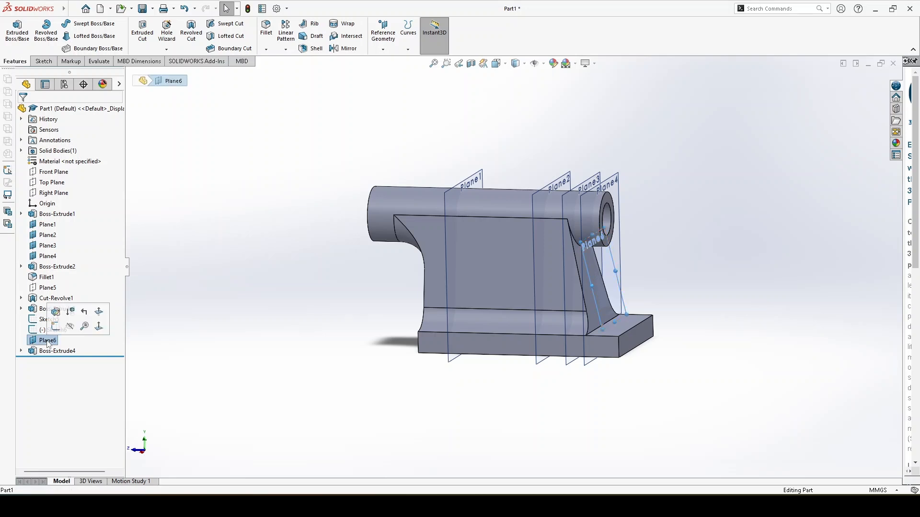
{"action": "left_click", "coordinate": [71, 327]}
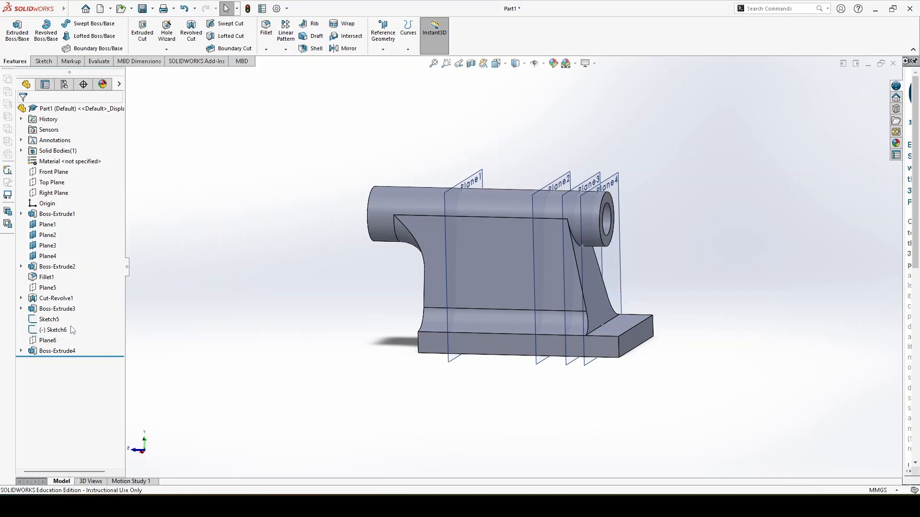
Hide Plane4 and Plane3 in the model
{"action": "left_click", "coordinate": [62, 256]}
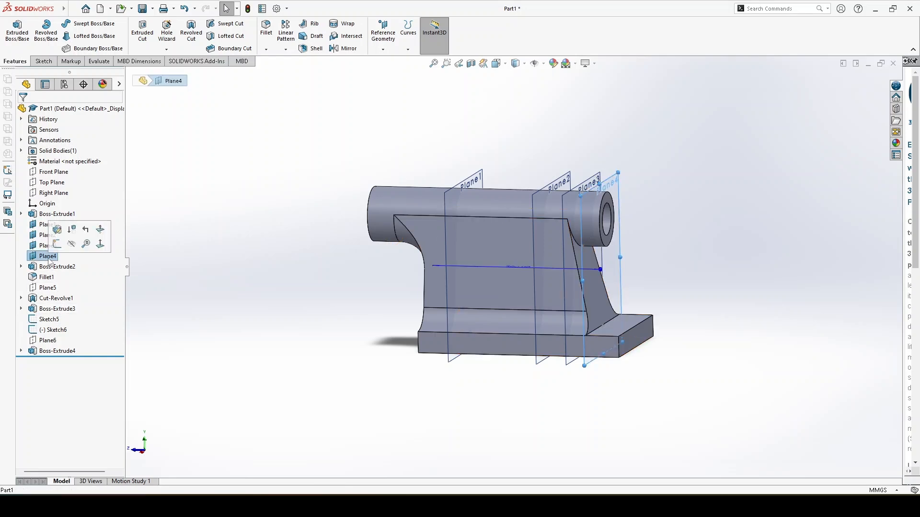
{"action": "left_click", "coordinate": [71, 244]}
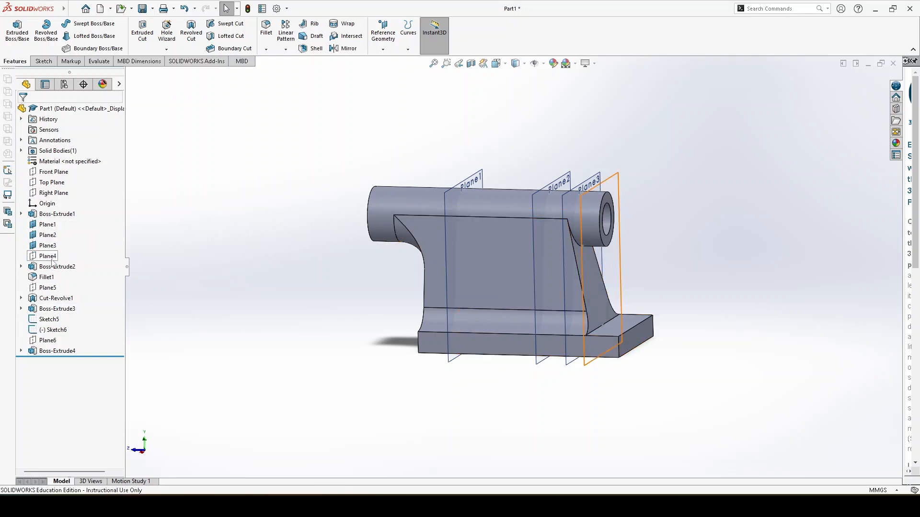
{"action": "left_click", "coordinate": [51, 247]}
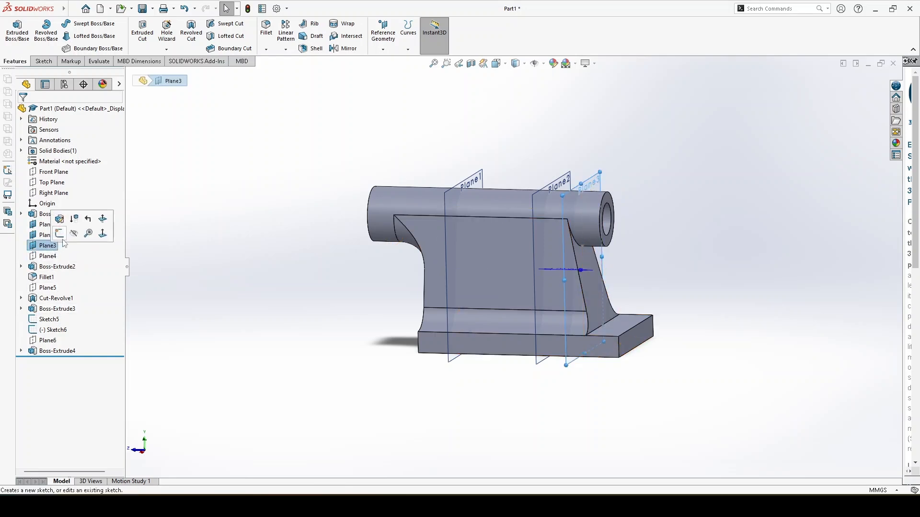
{"action": "left_click", "coordinate": [73, 235]}
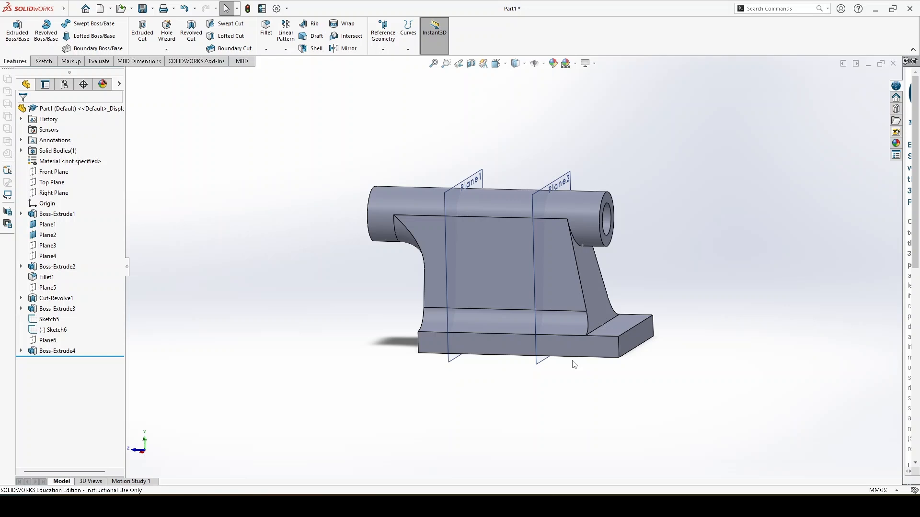
Fillet the edge where the web's sloped end face meets the base plate with a 40 mm radius, checking the tailstock drawing
{"action": "scroll", "coordinate": [648, 354], "scroll_direction": "down", "scroll_amount": 1}
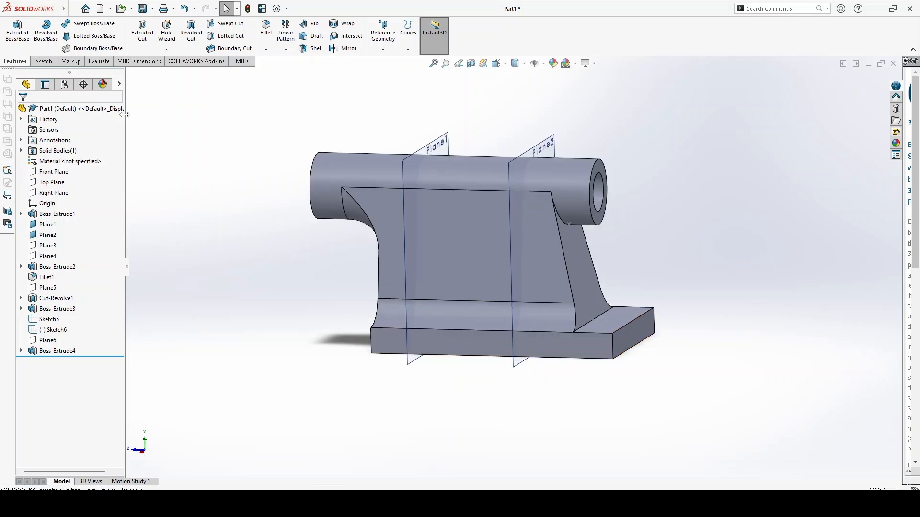
{"action": "left_click", "coordinate": [265, 32]}
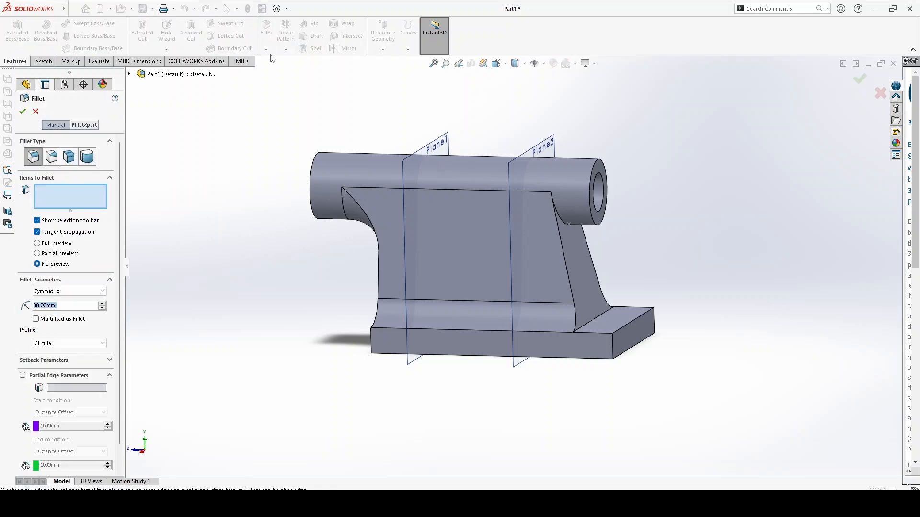
{"action": "left_click", "coordinate": [584, 324]}
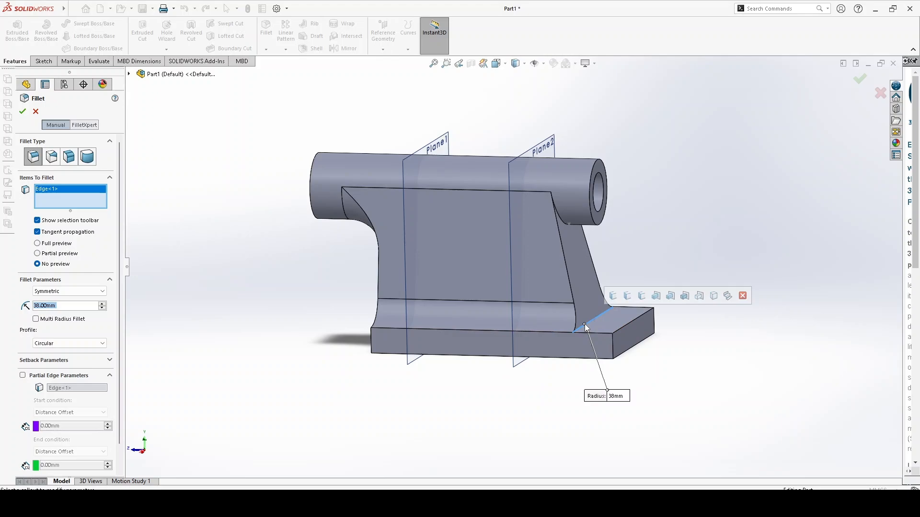
{"action": "left_click", "coordinate": [229, 503]}
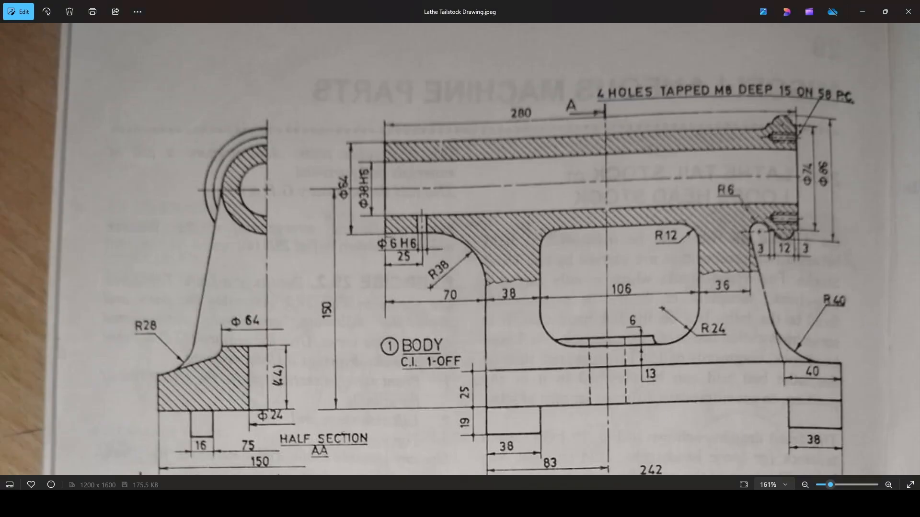
{"action": "left_click", "coordinate": [336, 503]}
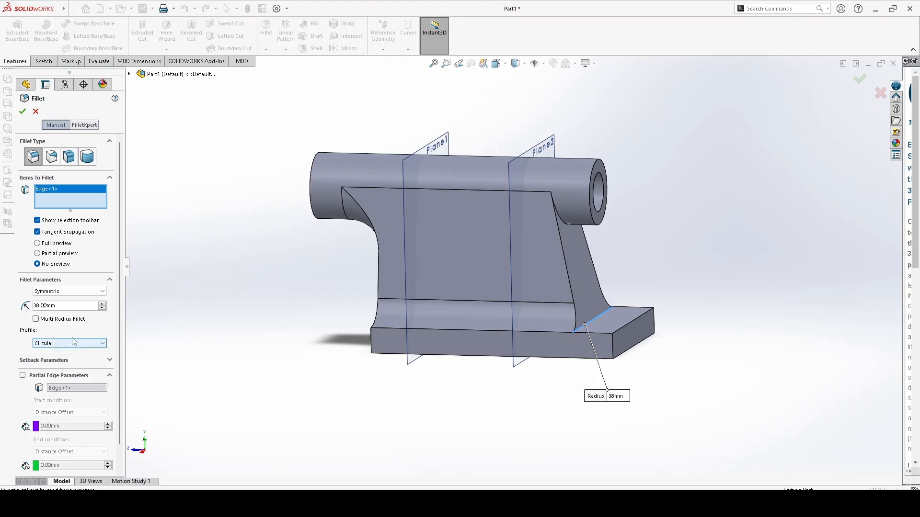
{"action": "left_click", "coordinate": [66, 309]}
{"action": "type", "text": "50"}
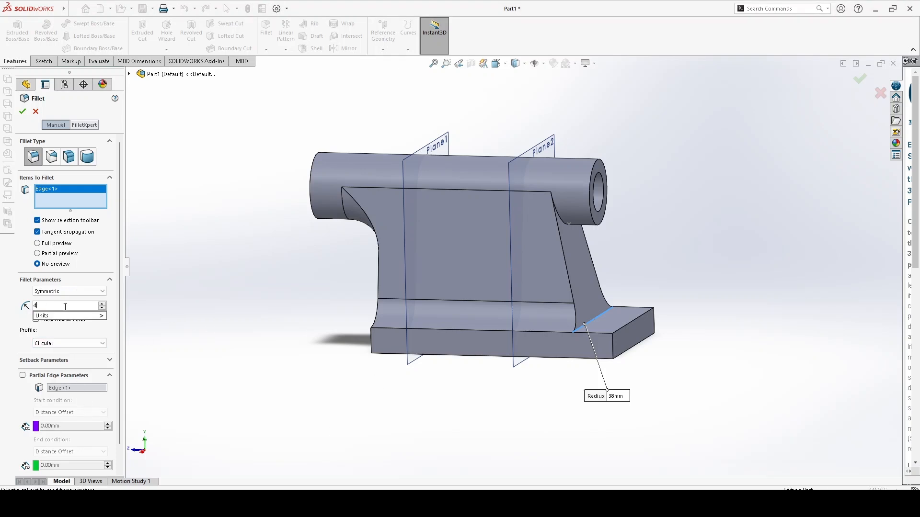
{"action": "key", "text": "Return"}
{"action": "key", "text": "Return"}
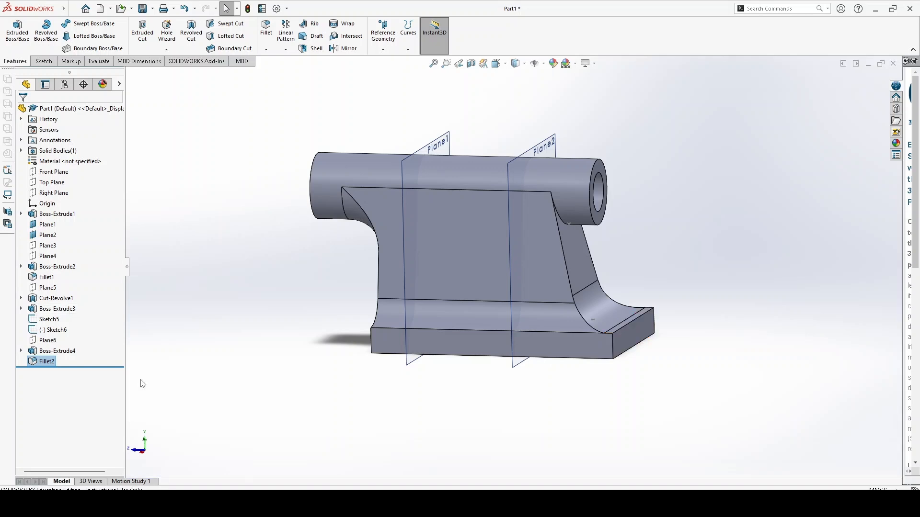
Fillet the curved edge where the web's sloped end face meets the underside of the cylinder with a 6 mm radius
{"action": "scroll", "coordinate": [578, 239], "scroll_direction": "down", "scroll_amount": 3}
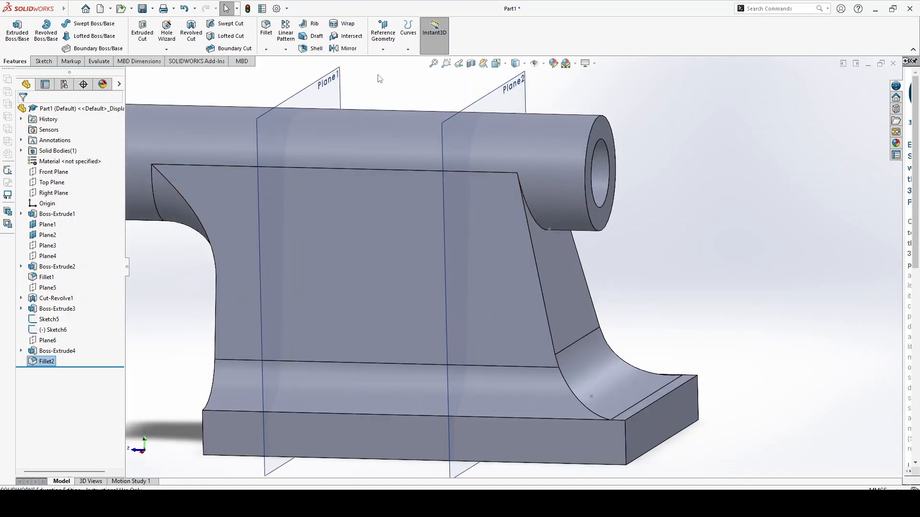
{"action": "left_click", "coordinate": [266, 29]}
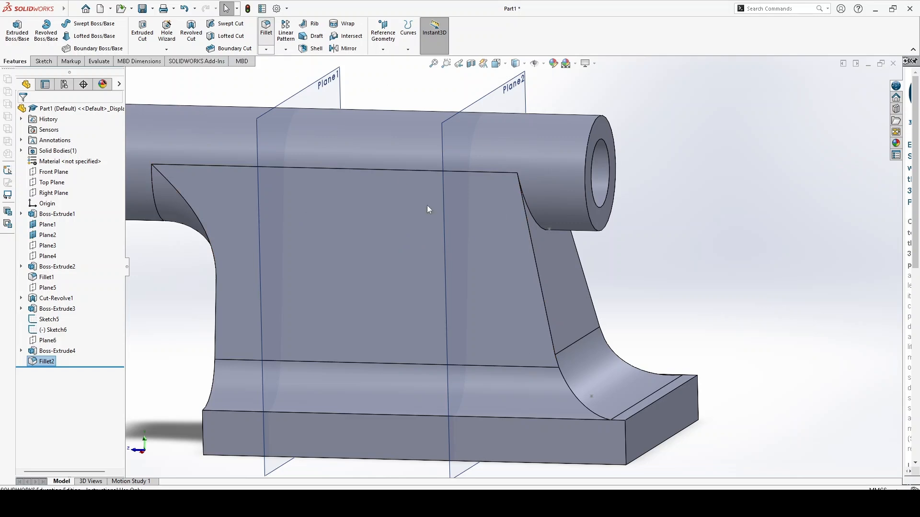
{"action": "left_click", "coordinate": [539, 229]}
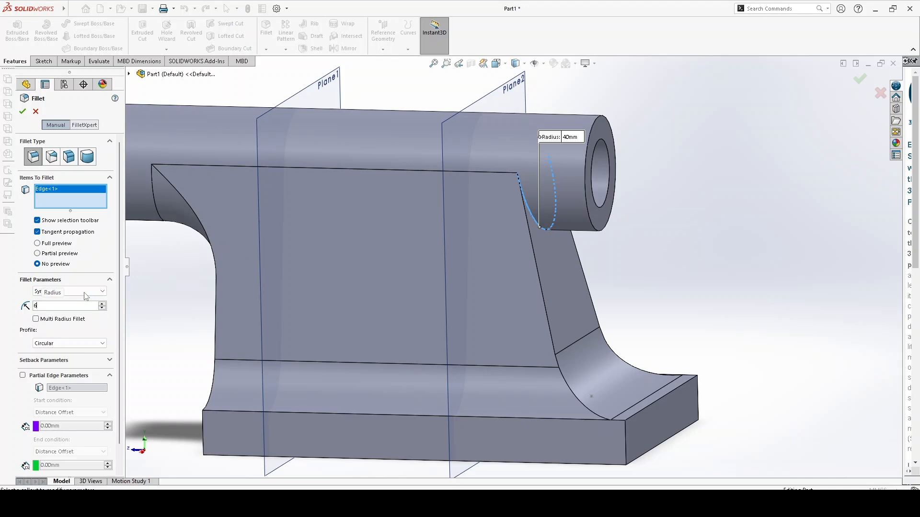
{"action": "key", "text": "Return"}
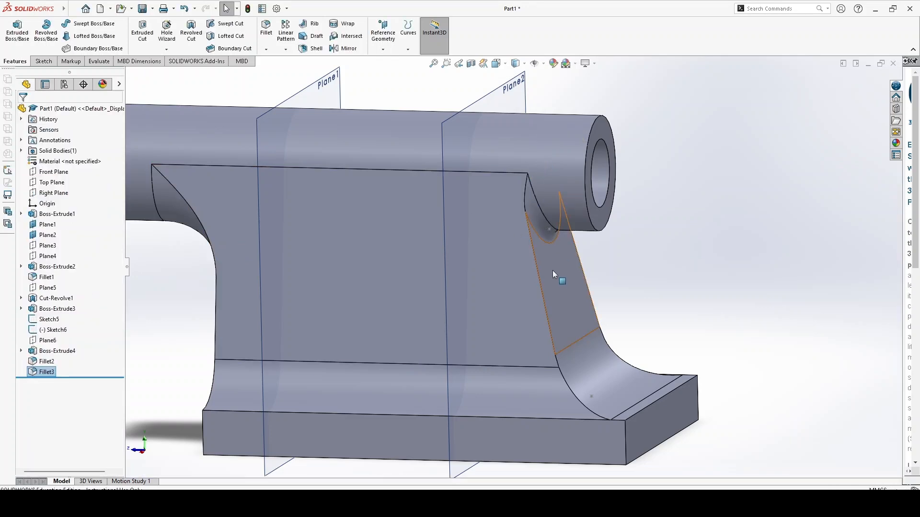
Start a sketch on the Right Plane and check the collar dimensions at the cylinder's end on the lathe tailstock drawing
{"action": "left_click", "coordinate": [627, 226]}
{"action": "scroll", "coordinate": [594, 210], "scroll_direction": "up", "scroll_amount": 2}
{"action": "mouse_move", "coordinate": [608, 230]}
{"action": "middle_mouse_down"}
{"action": "mouse_move", "coordinate": [640, 201]}
{"action": "mouse_move", "coordinate": [619, 228]}
{"action": "middle_mouse_up"}
{"action": "scroll", "coordinate": [619, 227], "scroll_direction": "down", "scroll_amount": 2}
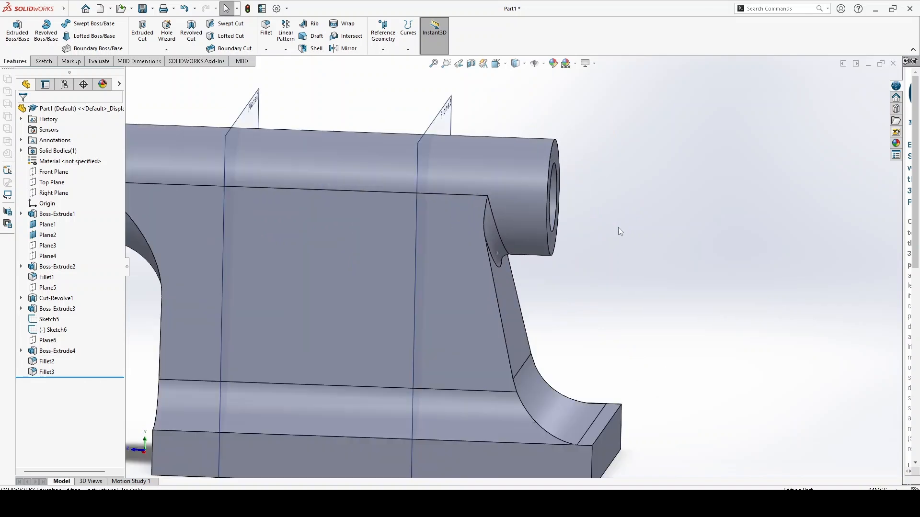
{"action": "scroll", "coordinate": [562, 278], "scroll_direction": "up", "scroll_amount": 3}
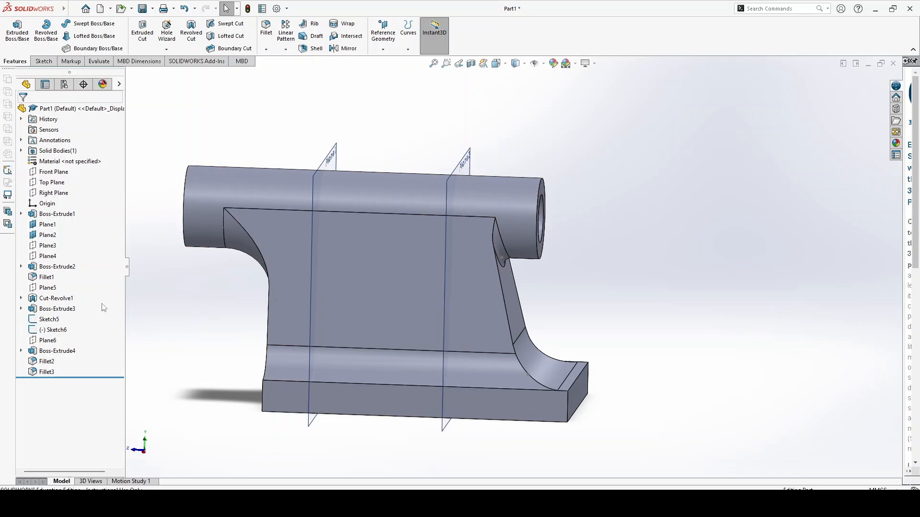
{"action": "left_click", "coordinate": [53, 194]}
{"action": "left_click", "coordinate": [61, 181]}
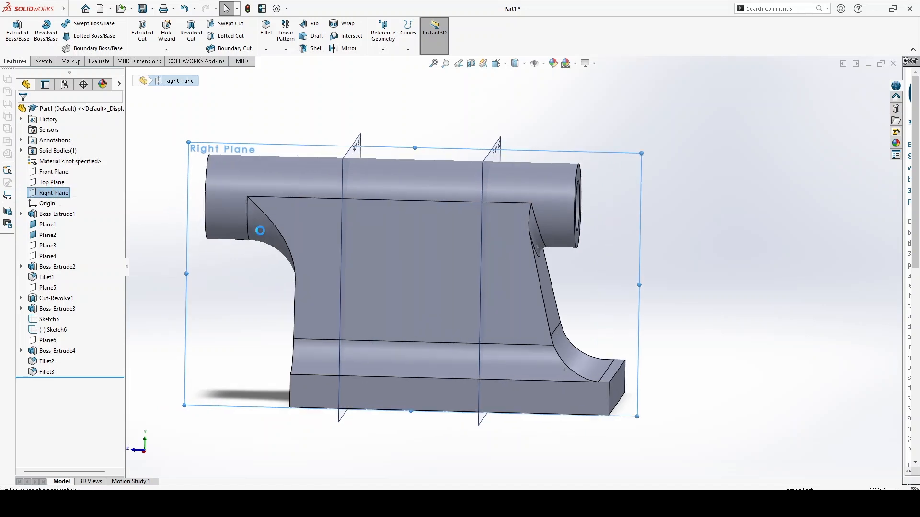
{"action": "scroll", "coordinate": [726, 143], "scroll_direction": "down", "scroll_amount": 4}
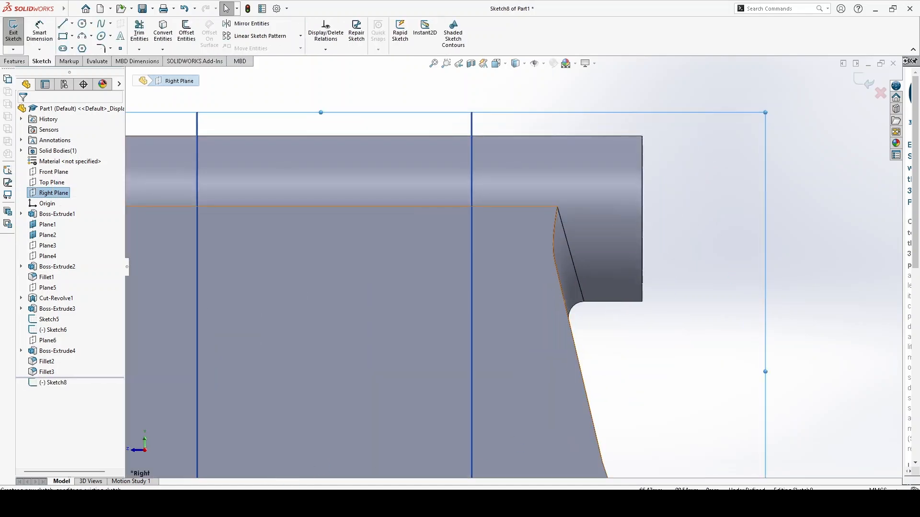
{"action": "key", "text": "alt+Tab"}
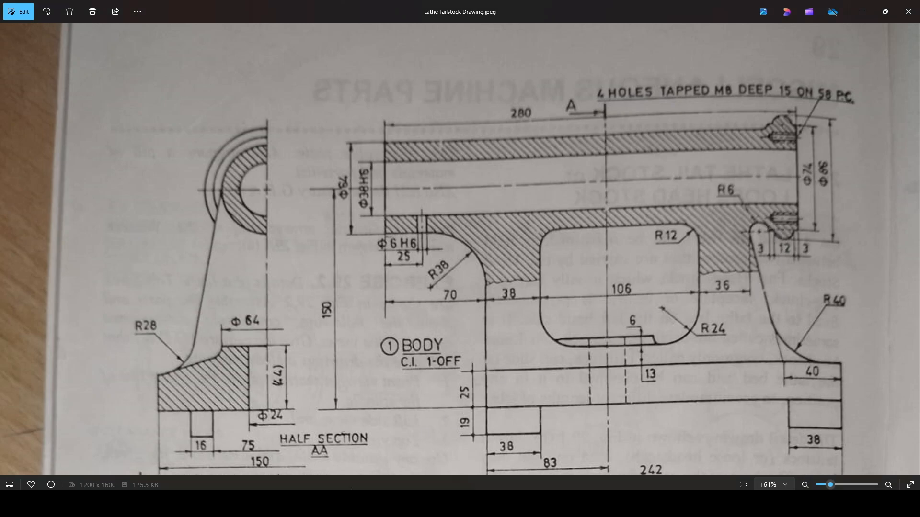
{"action": "key", "text": "alt+Tab"}
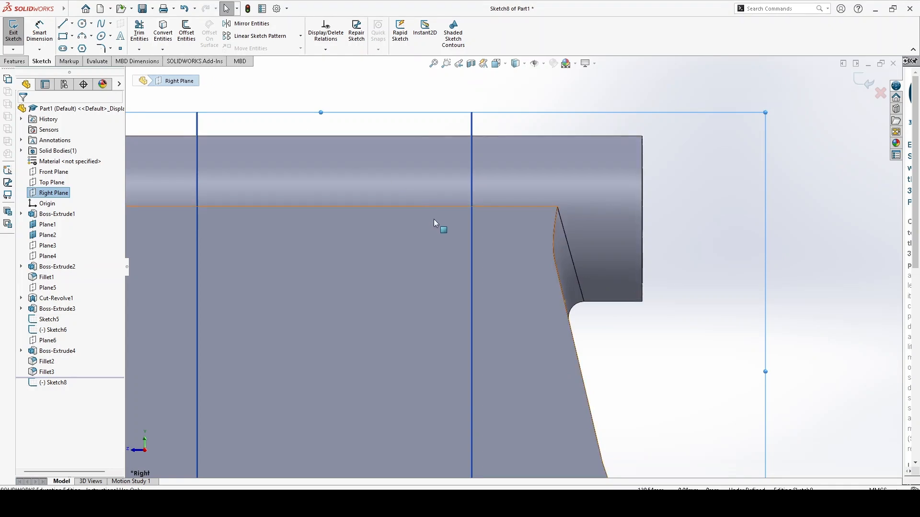
Set the display style to Hidden Lines Visible for the sketch
{"action": "scroll", "coordinate": [507, 266], "scroll_direction": "up", "scroll_amount": 2}
{"action": "left_click", "coordinate": [519, 65]}
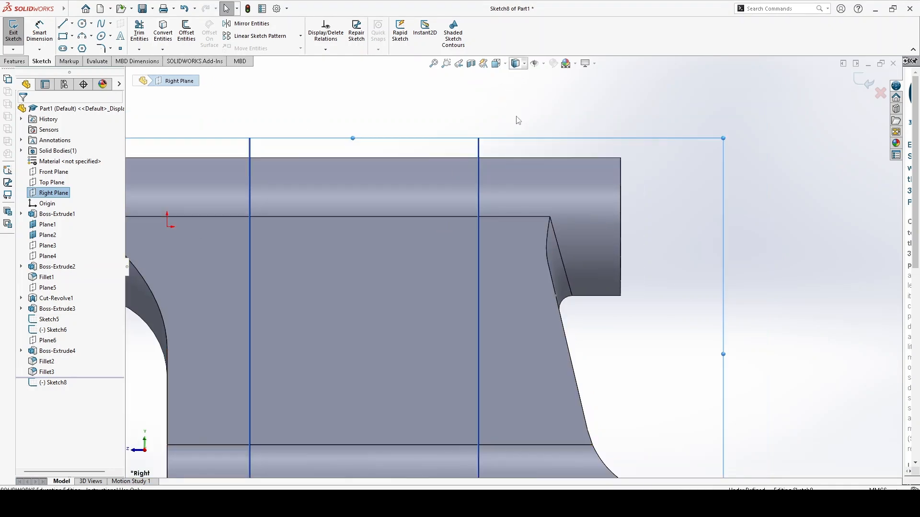
{"action": "left_click", "coordinate": [516, 117]}
{"action": "scroll", "coordinate": [645, 239], "scroll_direction": "up", "scroll_amount": 1}
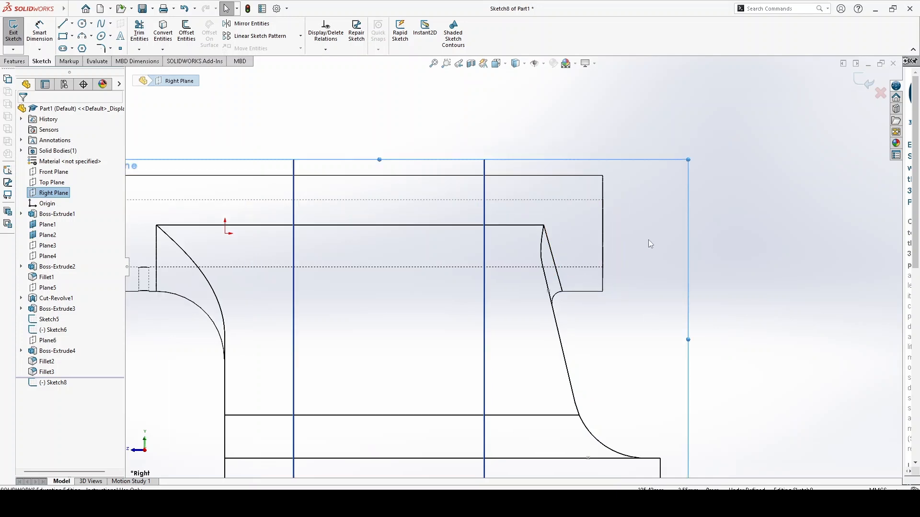
Sketch a closed rectangle about 20 mm by 7 mm below the cylinder's end beside the sloped face, drawing its lower edge in three segments
{"action": "left_click", "coordinate": [63, 24]}
{"action": "scroll", "coordinate": [600, 301], "scroll_direction": "down", "scroll_amount": 1}
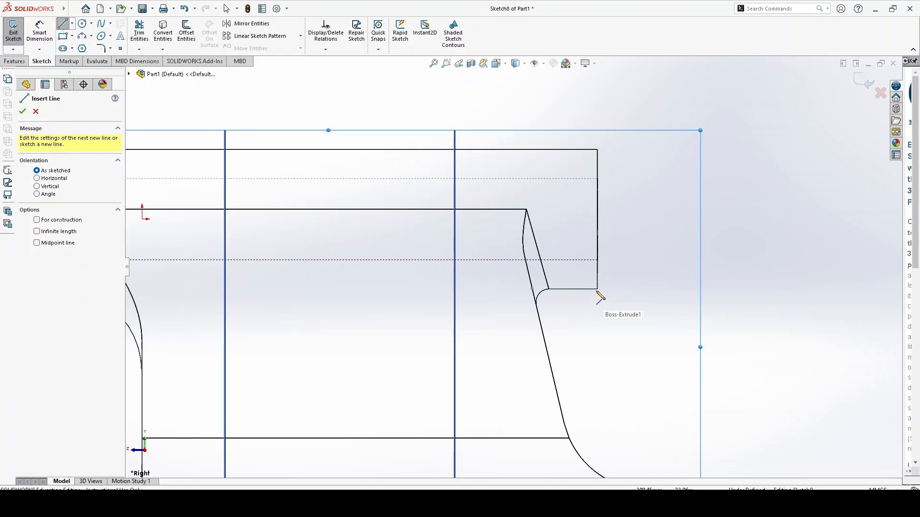
{"action": "left_click", "coordinate": [596, 289]}
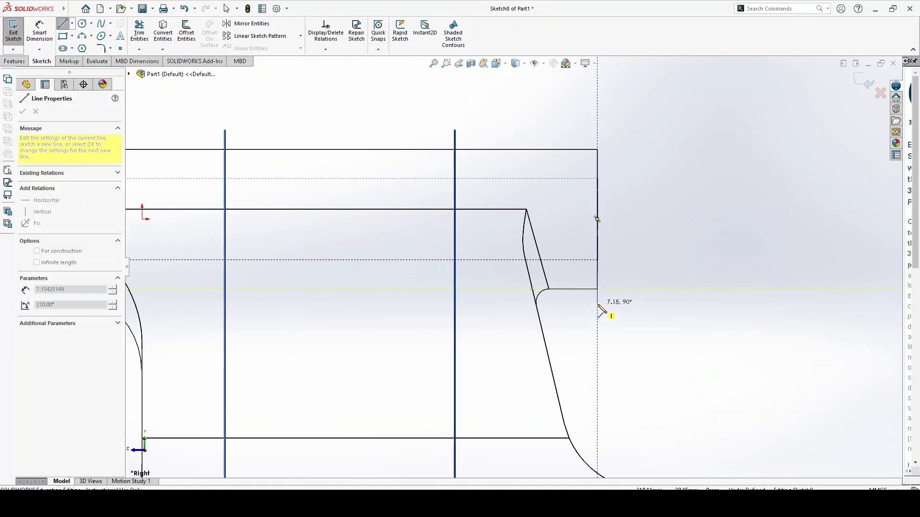
{"action": "left_click", "coordinate": [598, 304]}
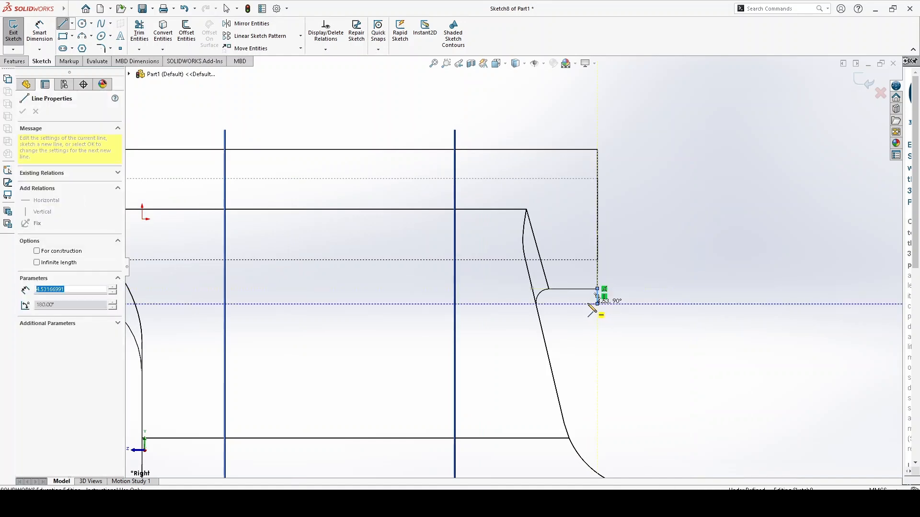
{"action": "left_click", "coordinate": [573, 304]}
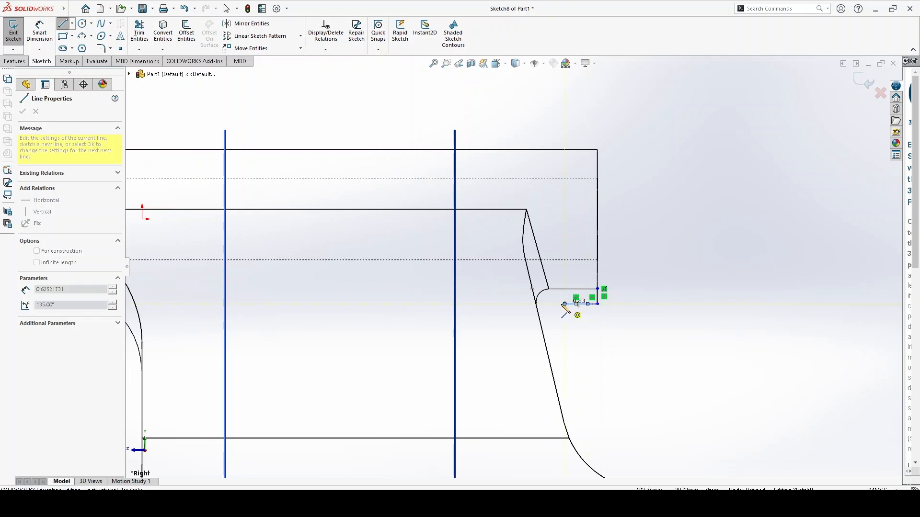
{"action": "left_click", "coordinate": [555, 305]}
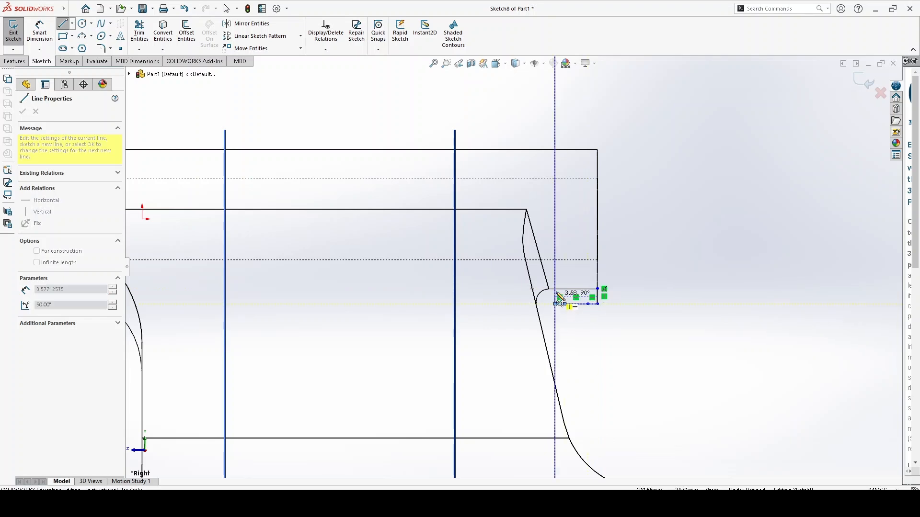
{"action": "left_click", "coordinate": [554, 289]}
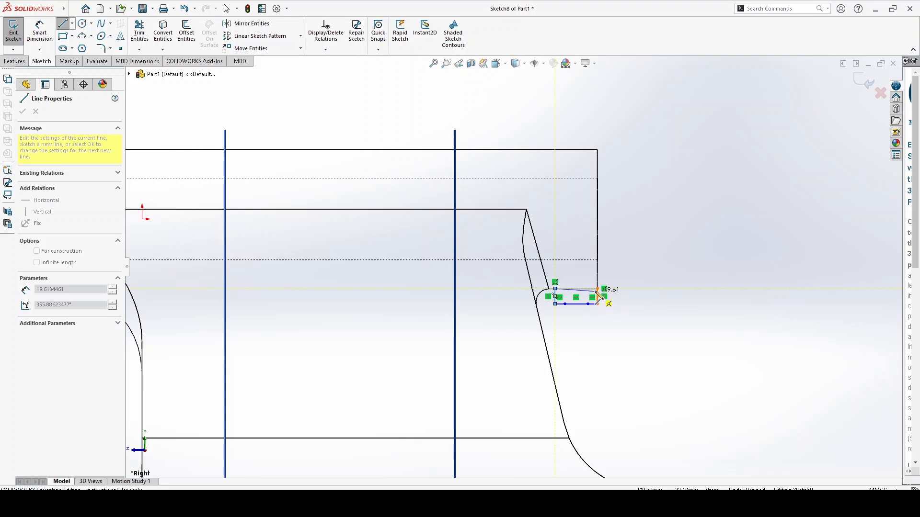
{"action": "left_click", "coordinate": [596, 289]}
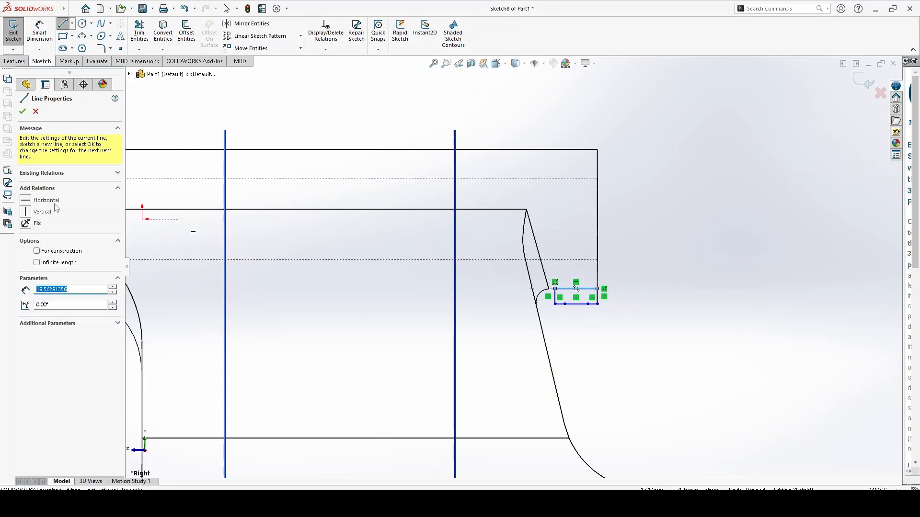
{"action": "left_click", "coordinate": [22, 112]}
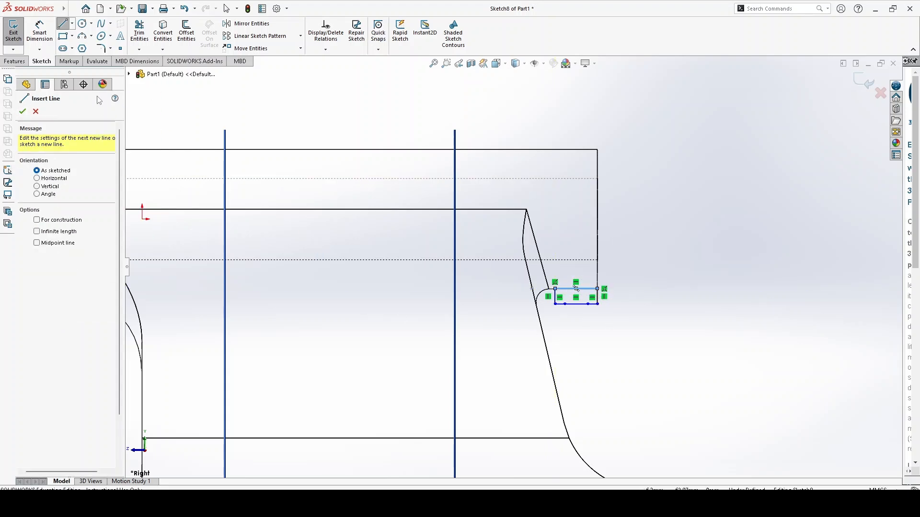
Dimension the rectangle's vertical side at the cylinder's end face to 5 mm
{"action": "right_click_drag", "start_coordinate": [691, 401], "coordinate": [701, 324]}
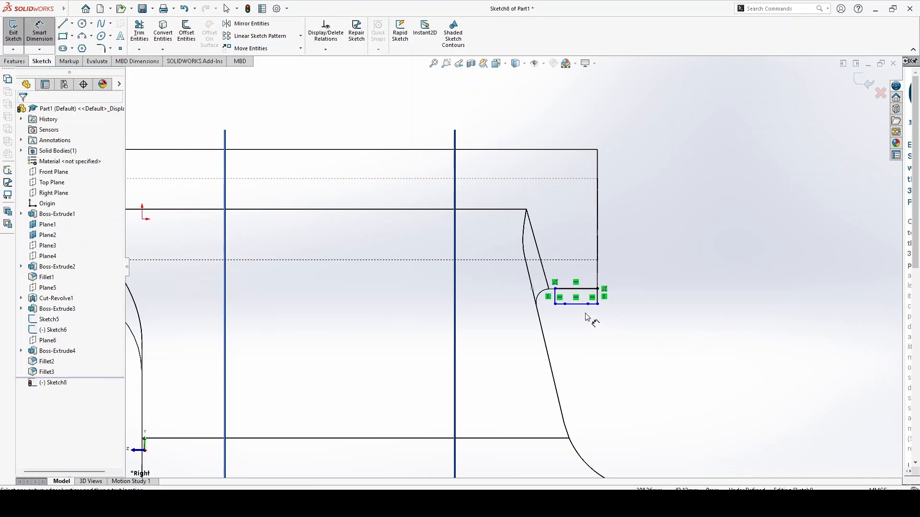
{"action": "scroll", "coordinate": [590, 316], "scroll_direction": "down", "scroll_amount": 2}
{"action": "left_click", "coordinate": [596, 286]}
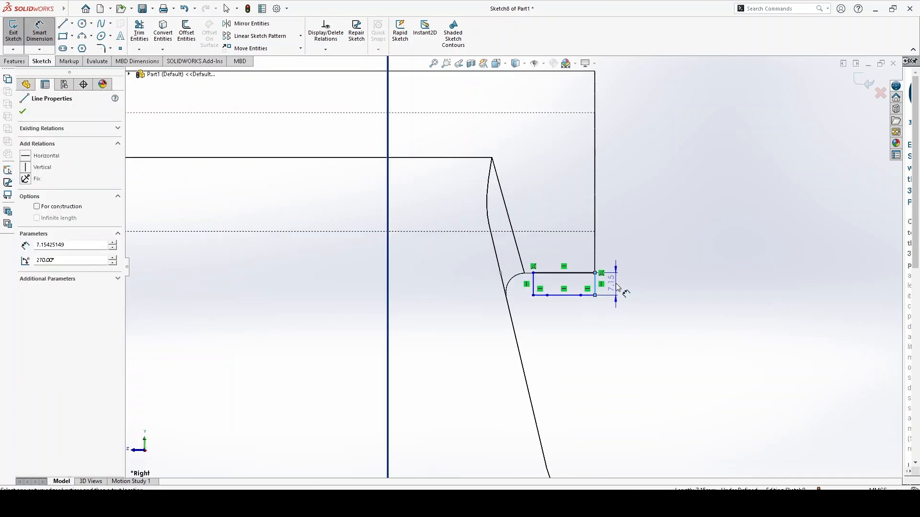
{"action": "left_click", "coordinate": [618, 288]}
{"action": "type", "text": "5.00mm"}
{"action": "key", "text": "Return"}
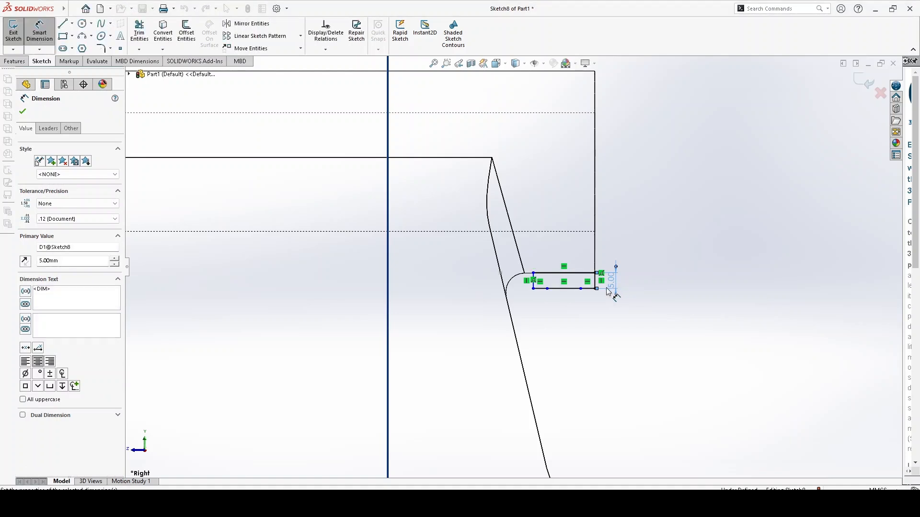
Dimension the rectangle's lower edge, setting the segment at the end face to 3 mm and the middle segment to 12 mm
{"action": "scroll", "coordinate": [584, 293], "scroll_direction": "down", "scroll_amount": 2}
{"action": "left_click", "coordinate": [582, 287]}
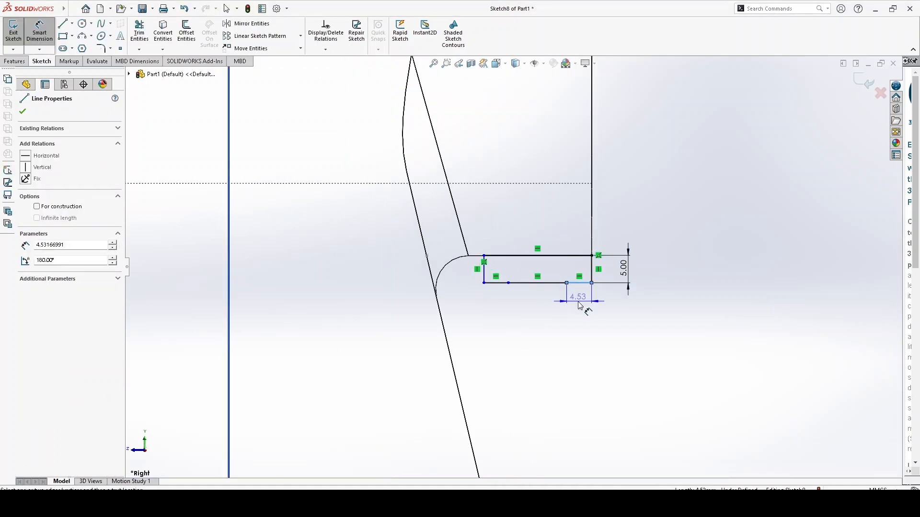
{"action": "left_click", "coordinate": [580, 303]}
{"action": "key", "text": "Return"}
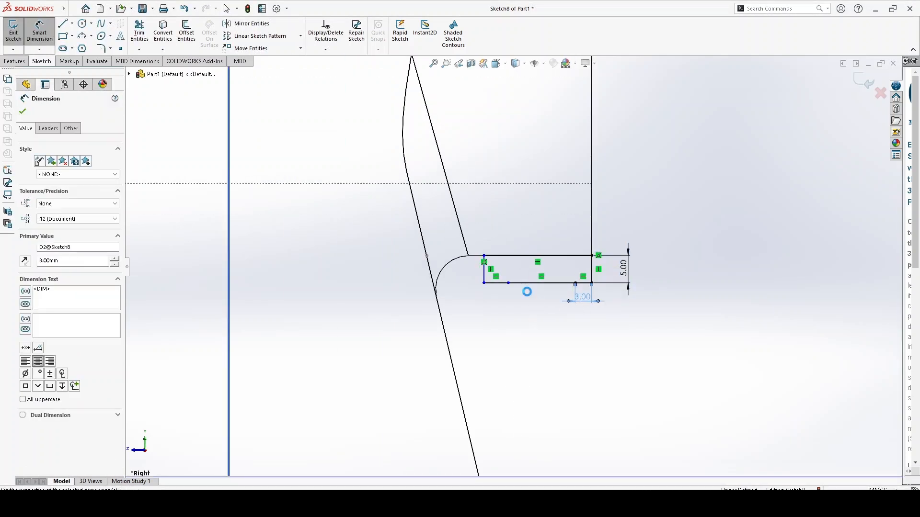
{"action": "left_click", "coordinate": [534, 283]}
{"action": "left_click", "coordinate": [528, 311]}
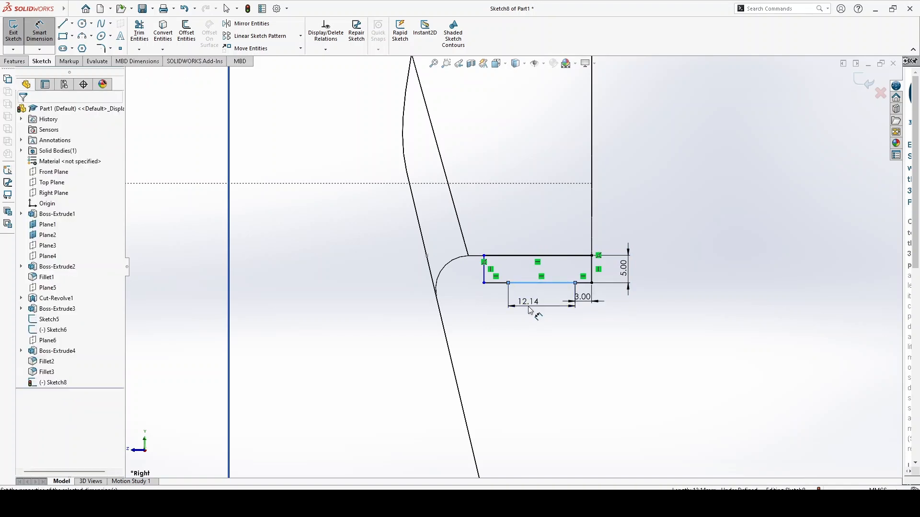
{"action": "type", "text": "12"}
{"action": "key", "text": "Return"}
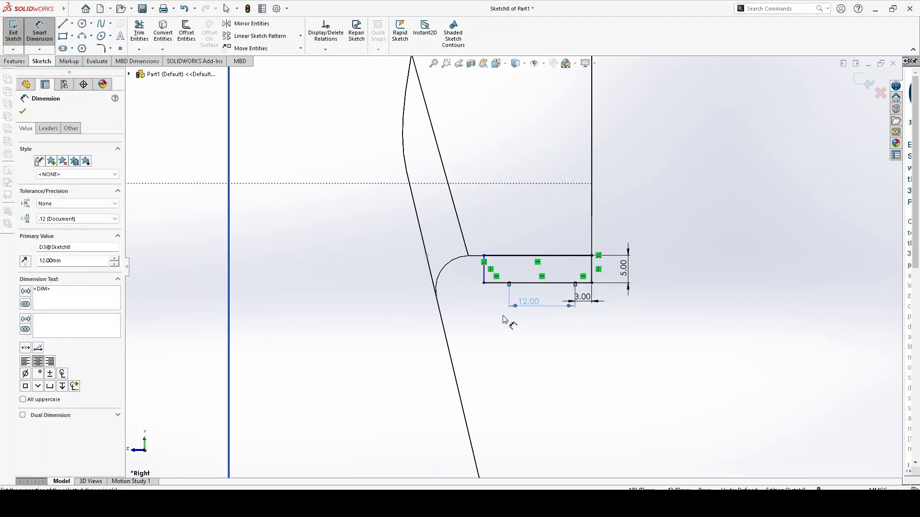
{"action": "right_click", "coordinate": [471, 302]}
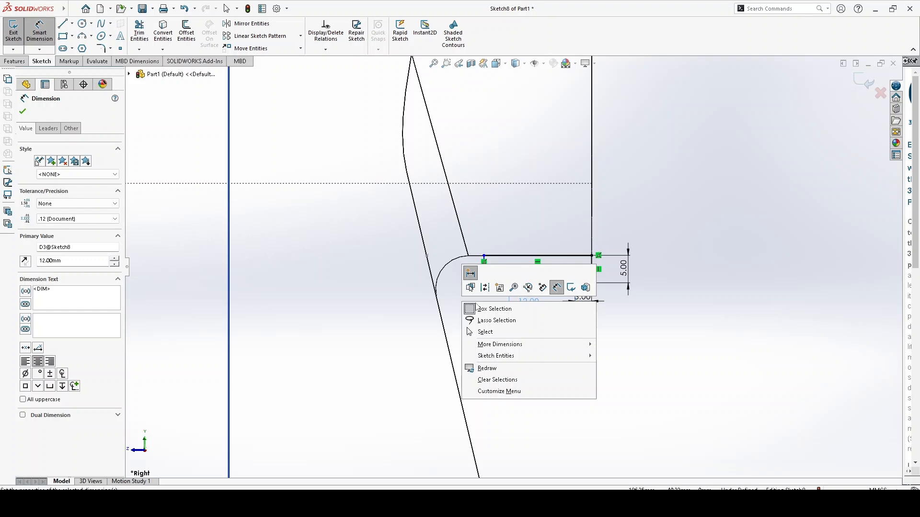
{"action": "left_click", "coordinate": [21, 114]}
{"action": "left_click", "coordinate": [21, 113]}
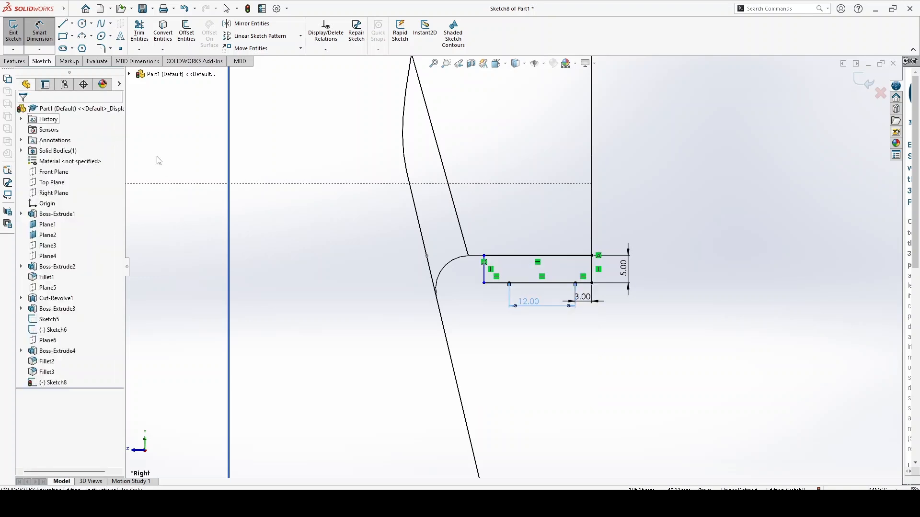
Make the two outer segments of the rectangle's lower edge equal in length
{"action": "left_click", "coordinate": [495, 283]}
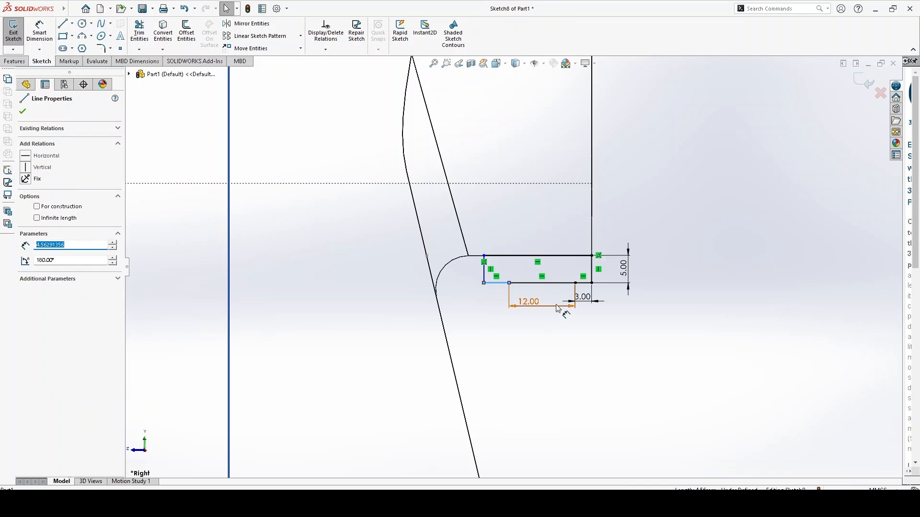
{"action": "left_click", "coordinate": [585, 283], "text": "ctrl"}
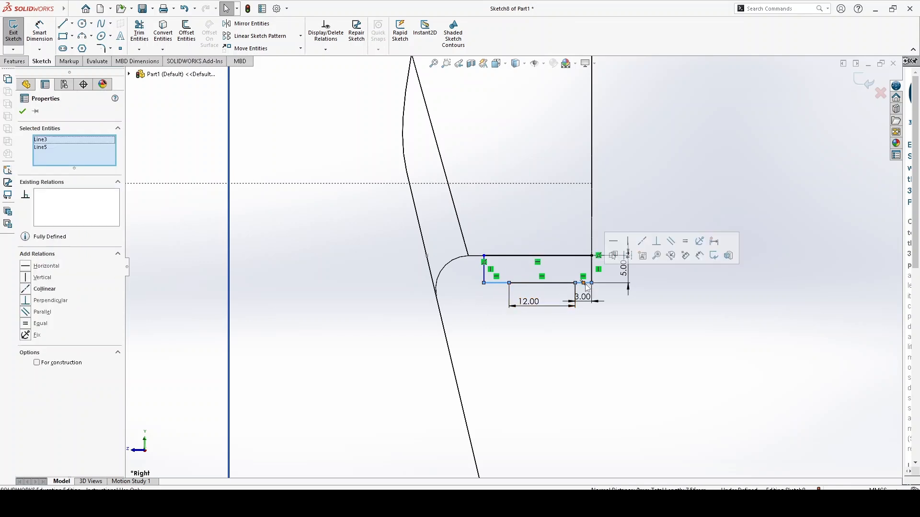
{"action": "left_click", "coordinate": [685, 241]}
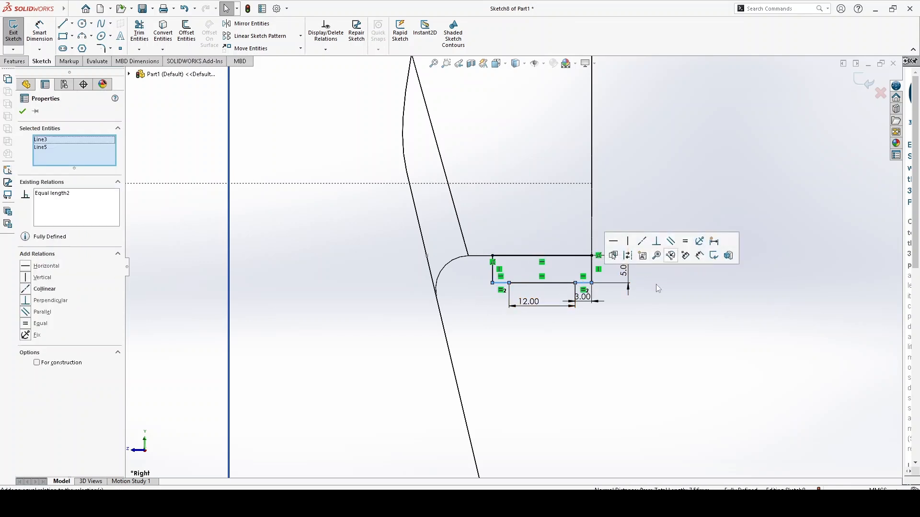
{"action": "left_click", "coordinate": [574, 372]}
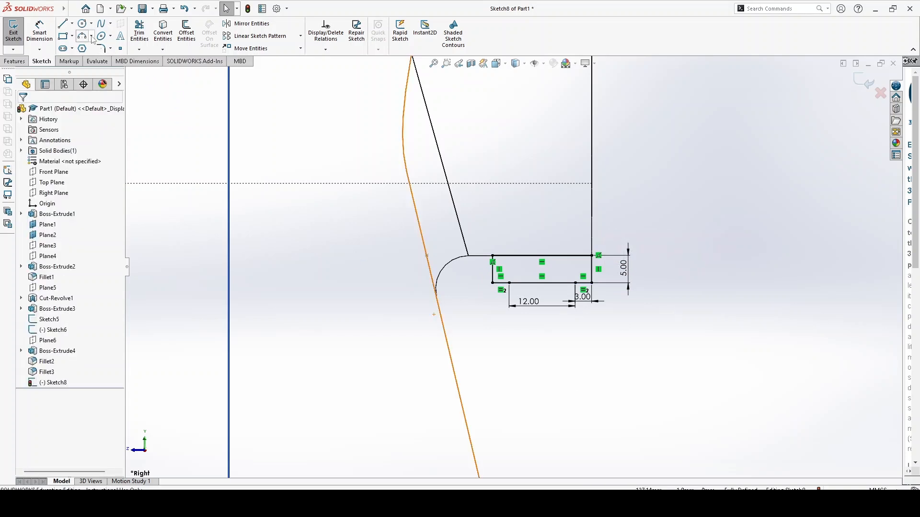
Sketch a circle of 6 mm radius centred on the midpoint of the lower edge's middle segment, passing through the segment's endpoint
{"action": "left_click", "coordinate": [82, 23]}
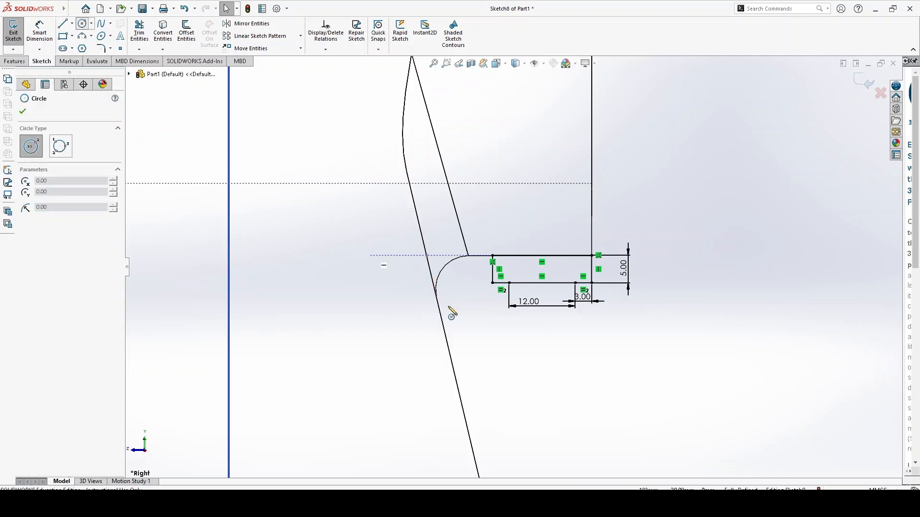
{"action": "left_click", "coordinate": [542, 283]}
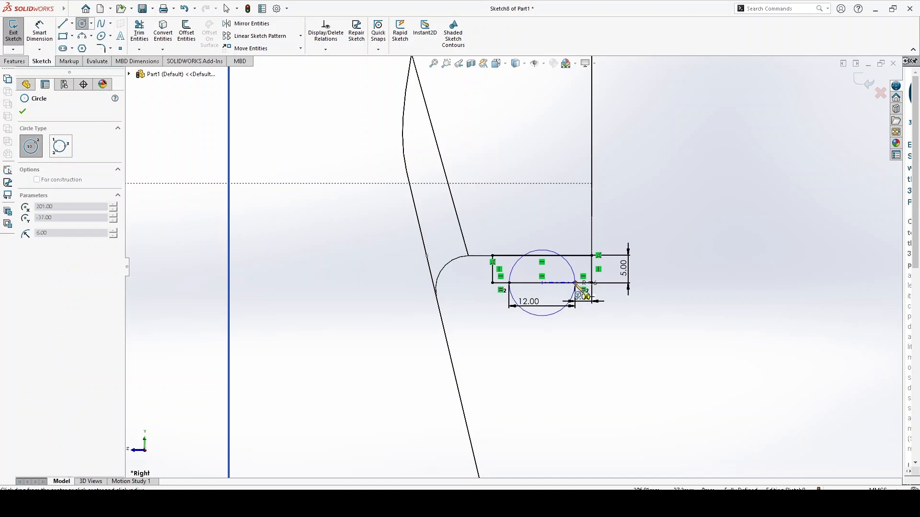
{"action": "left_click", "coordinate": [575, 283]}
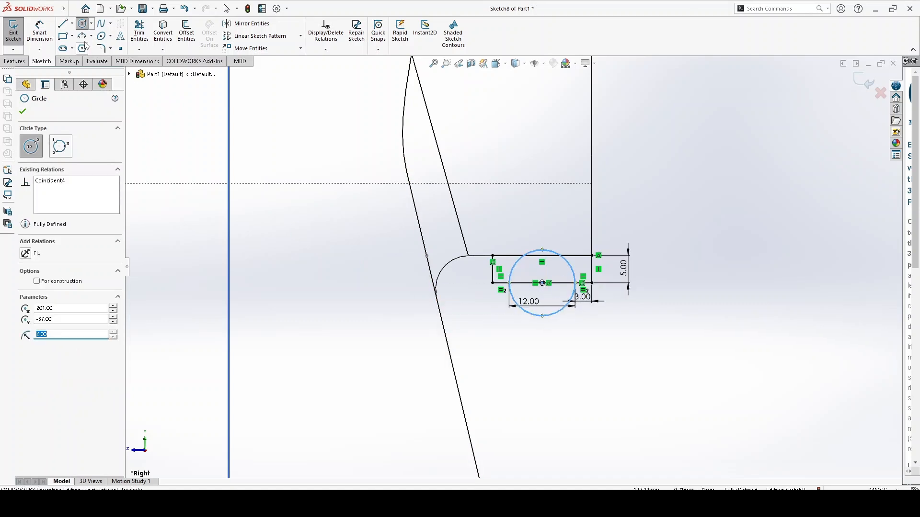
Trim away the circle's upper half and the middle segment to leave a semicircular bulge below the rectangle
{"action": "left_click", "coordinate": [141, 33]}
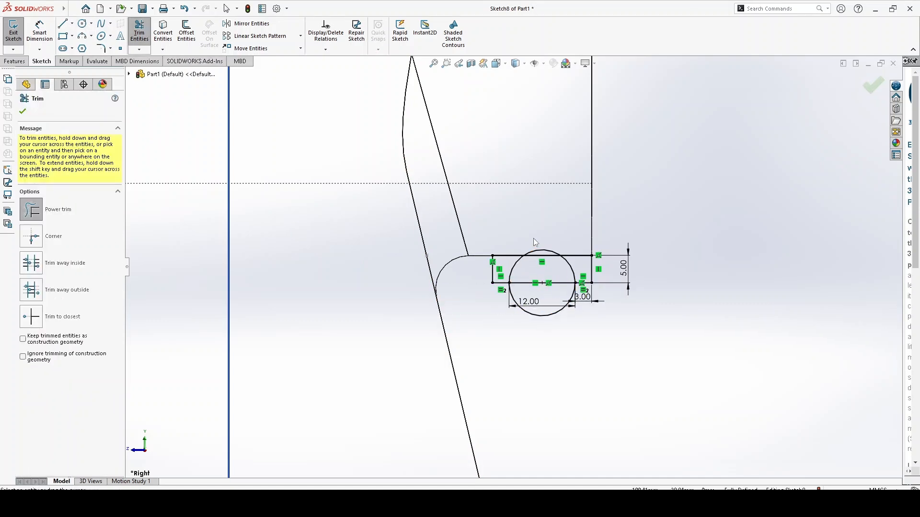
{"action": "mouse_move", "coordinate": [542, 249]}
{"action": "left_mouse_down"}
{"action": "mouse_move", "coordinate": [516, 280]}
{"action": "mouse_move", "coordinate": [524, 294]}
{"action": "mouse_move", "coordinate": [571, 267]}
{"action": "left_mouse_up"}
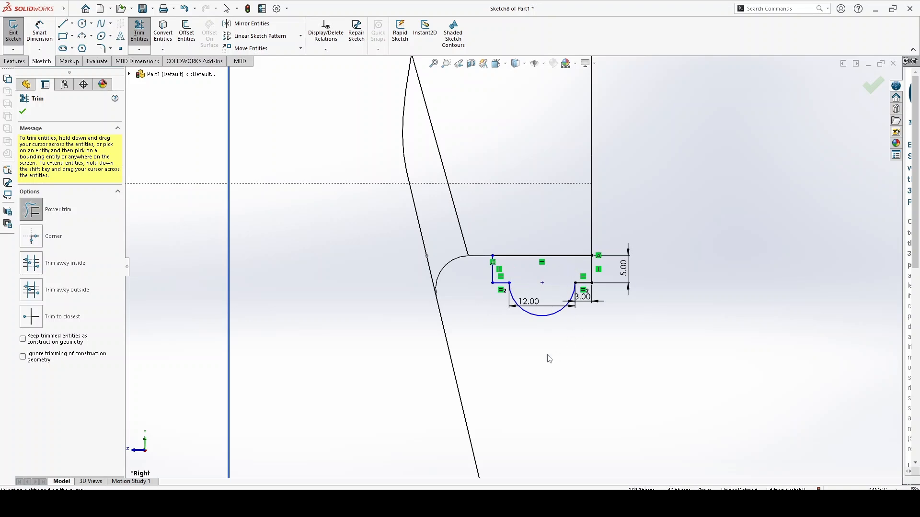
{"action": "right_click", "coordinate": [575, 326]}
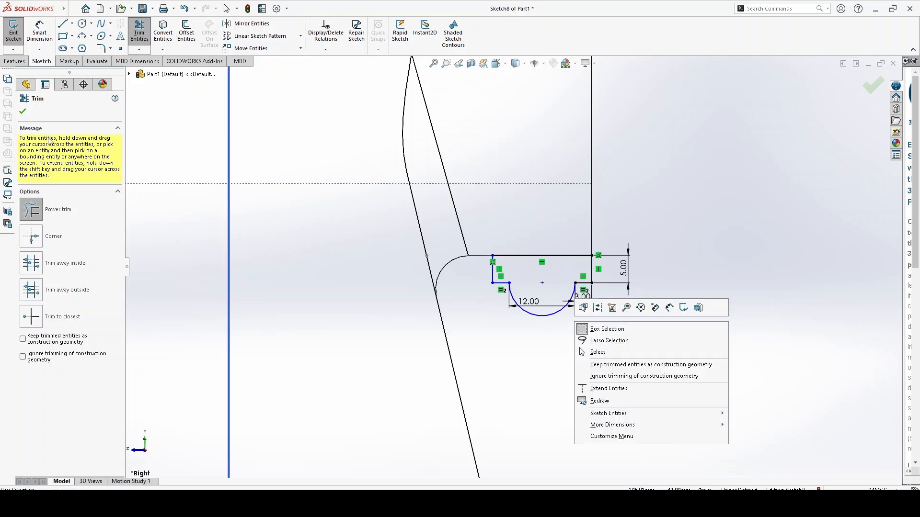
{"action": "left_click", "coordinate": [23, 112]}
{"action": "left_click", "coordinate": [23, 113]}
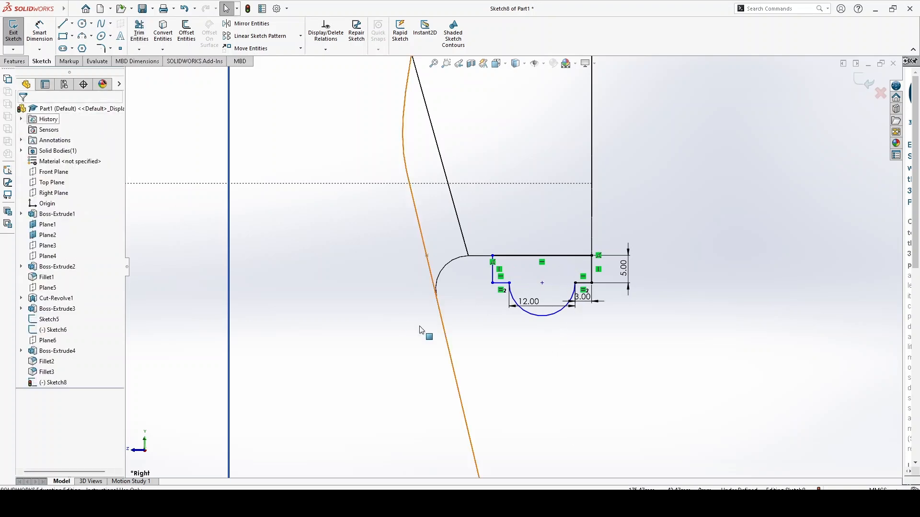
Compare the collar profile with the collar dimensions at the cylinder's end on the lathe tailstock drawing
{"action": "scroll", "coordinate": [558, 355], "scroll_direction": "up", "scroll_amount": 5}
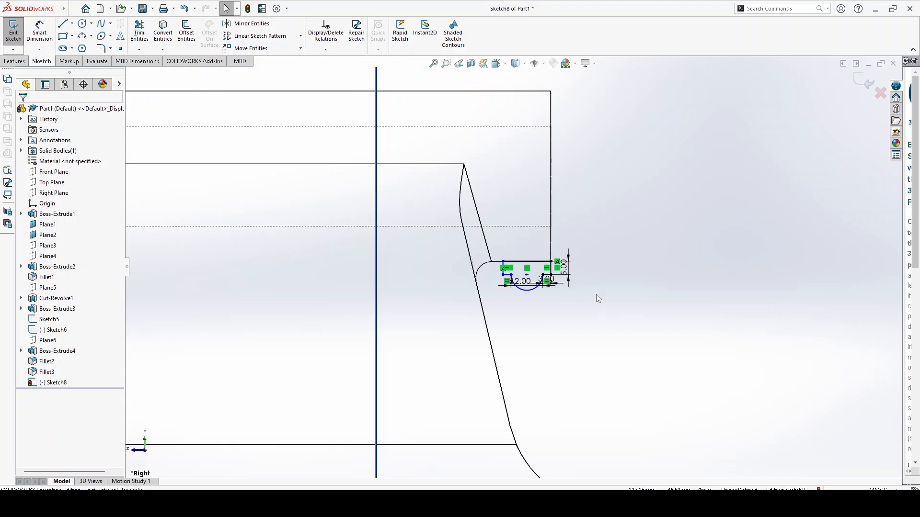
{"action": "key", "text": "alt+Tab"}
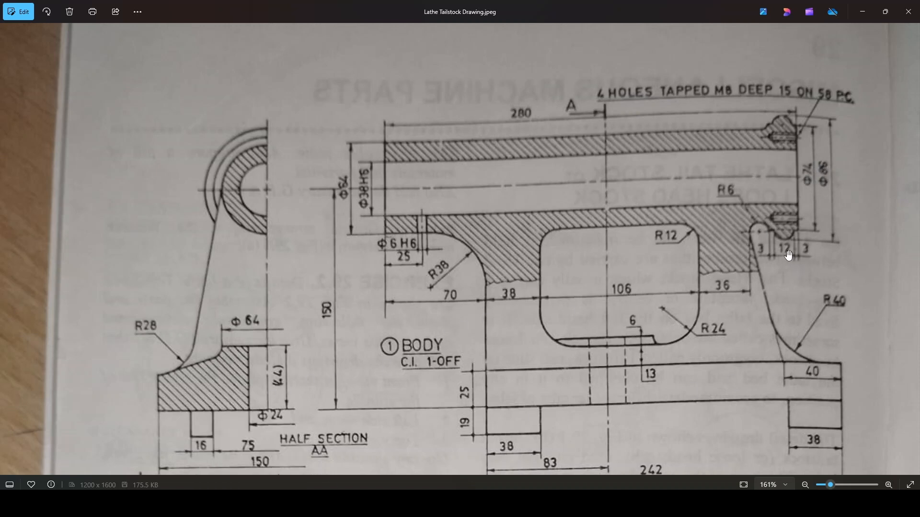
{"action": "key", "text": "alt+Tab"}
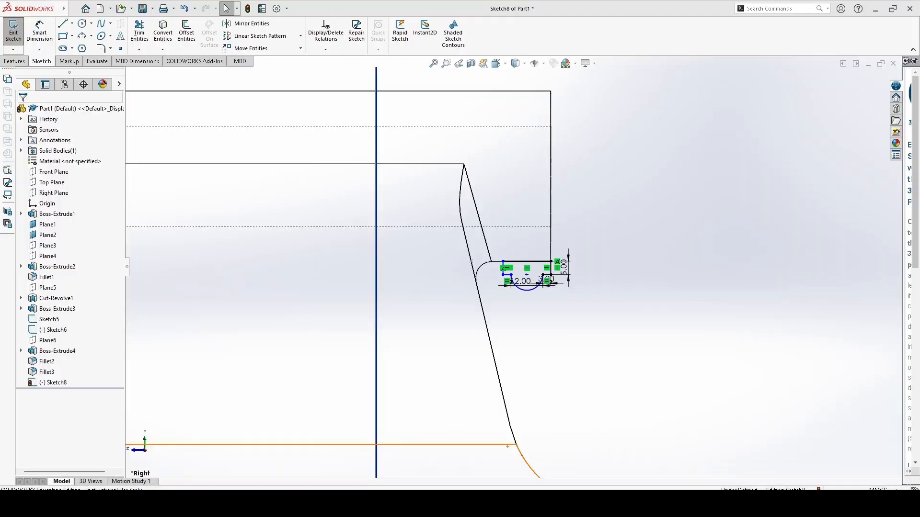
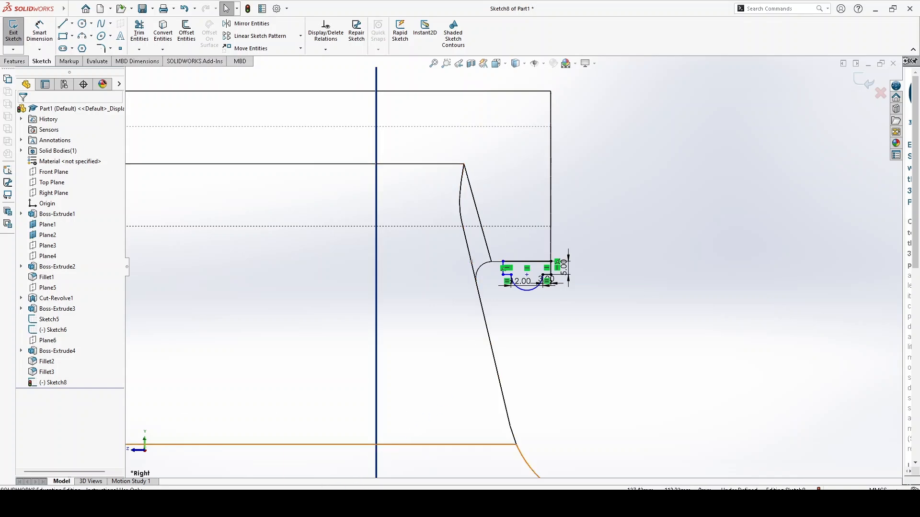
{"action": "left_click", "coordinate": [229, 505]}
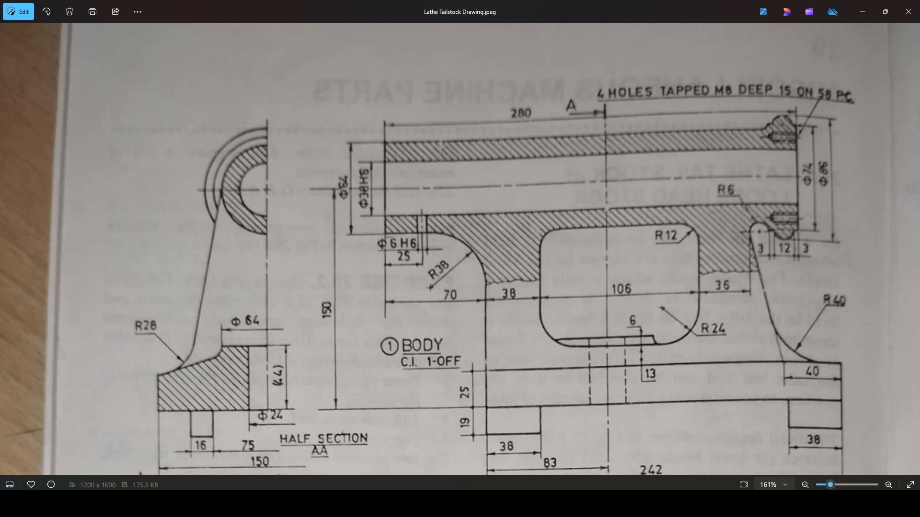
{"action": "left_click", "coordinate": [297, 504]}
{"action": "scroll", "coordinate": [528, 327], "scroll_direction": "up", "scroll_amount": 1}
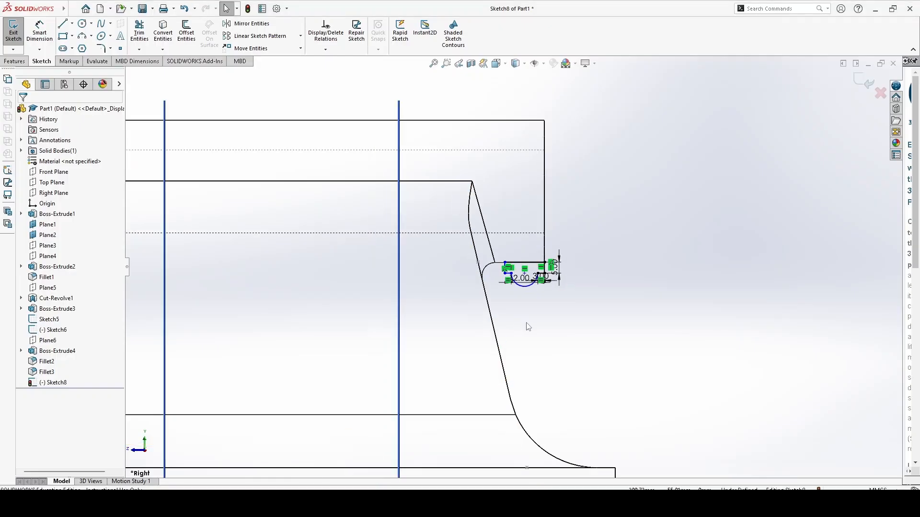
{"action": "scroll", "coordinate": [517, 267], "scroll_direction": "up", "scroll_amount": 1}
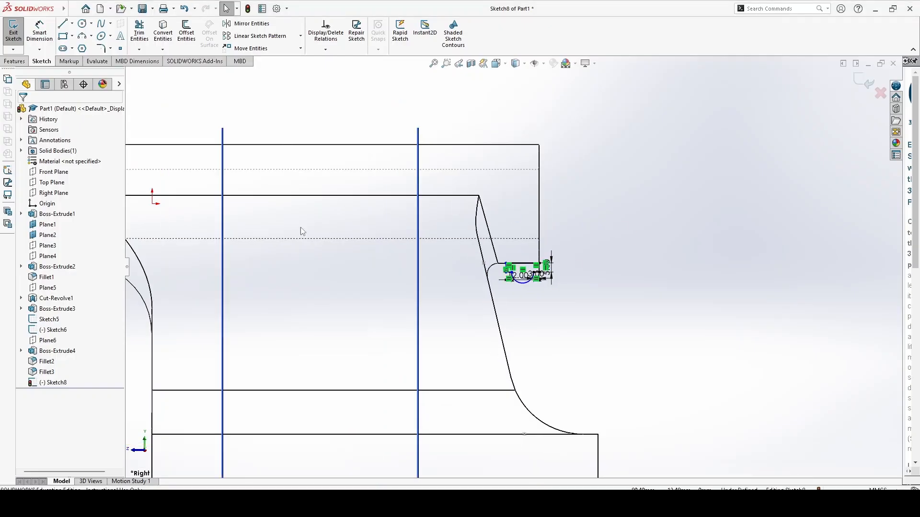
Sketch a horizontal centerline about 160 mm long on the cylinder's axis, extending past its end face, and exit the sketch
{"action": "left_click", "coordinate": [72, 23]}
{"action": "left_click", "coordinate": [87, 47]}
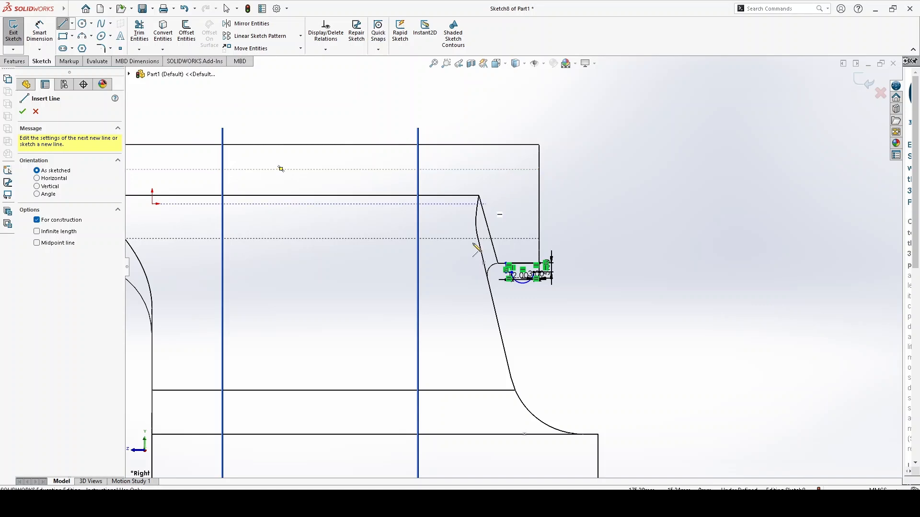
{"action": "left_click", "coordinate": [394, 204]}
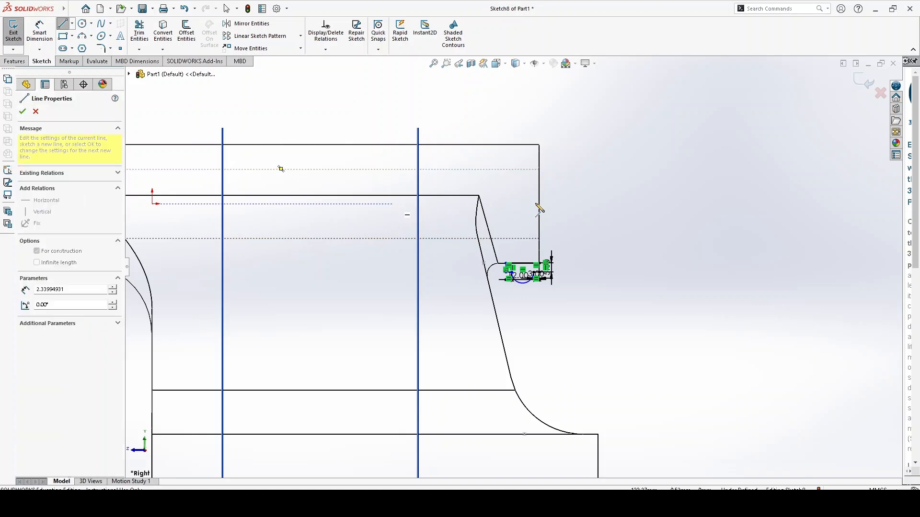
{"action": "left_click", "coordinate": [691, 205]}
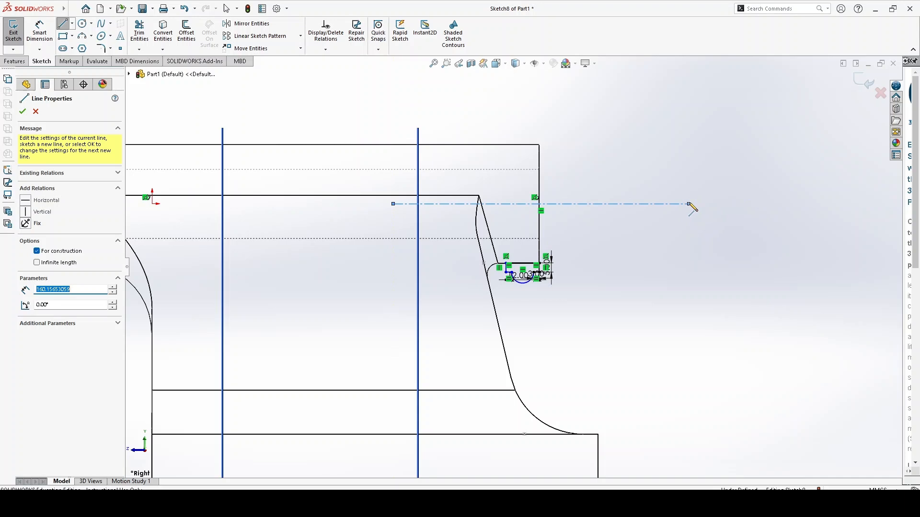
{"action": "right_click", "coordinate": [532, 120]}
{"action": "left_click", "coordinate": [545, 123]}
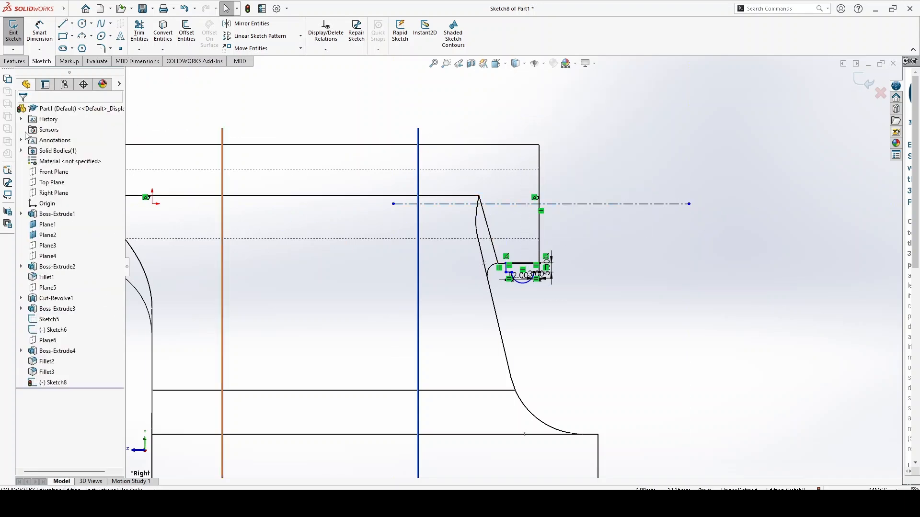
{"action": "left_click", "coordinate": [865, 83]}
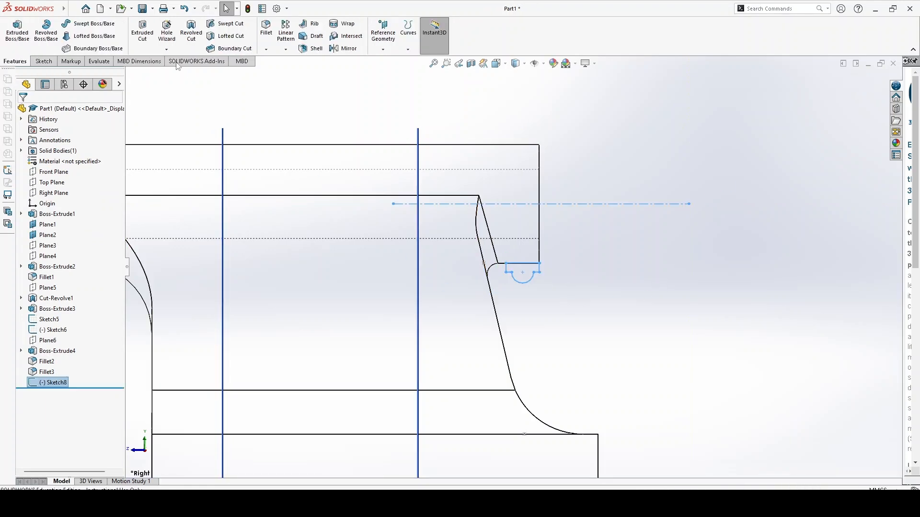
Revolve the collar profile 360° about the centerline as a boss merged with the body
{"action": "left_click", "coordinate": [46, 31]}
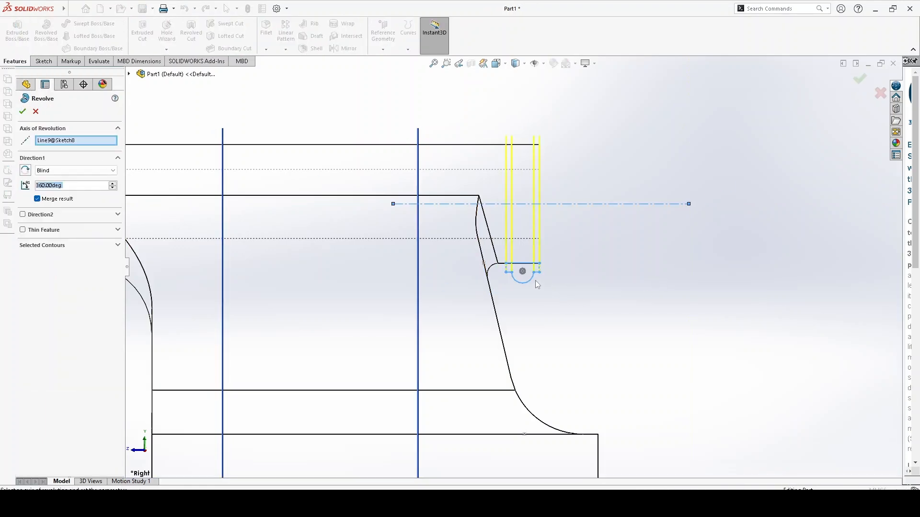
{"action": "scroll", "coordinate": [579, 268], "scroll_direction": "up", "scroll_amount": 2}
{"action": "middle_click_drag", "start_coordinate": [579, 269], "coordinate": [554, 300]}
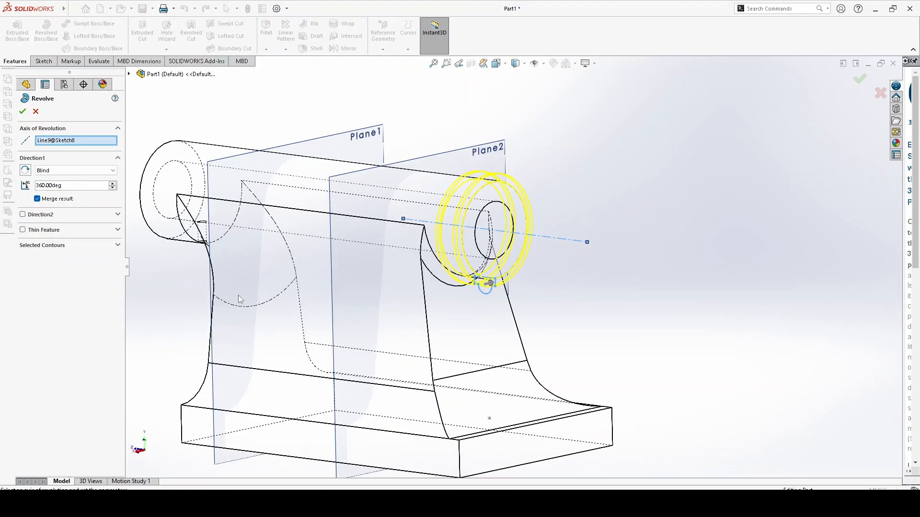
{"action": "left_click", "coordinate": [22, 111]}
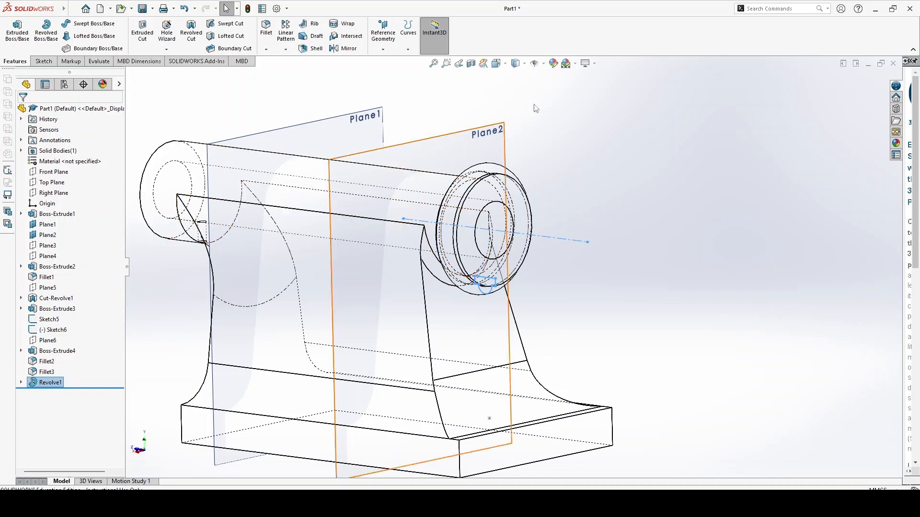
Set the display style to Shaded With Edges and inspect the collar at the cylinder's end
{"action": "left_click", "coordinate": [515, 62]}
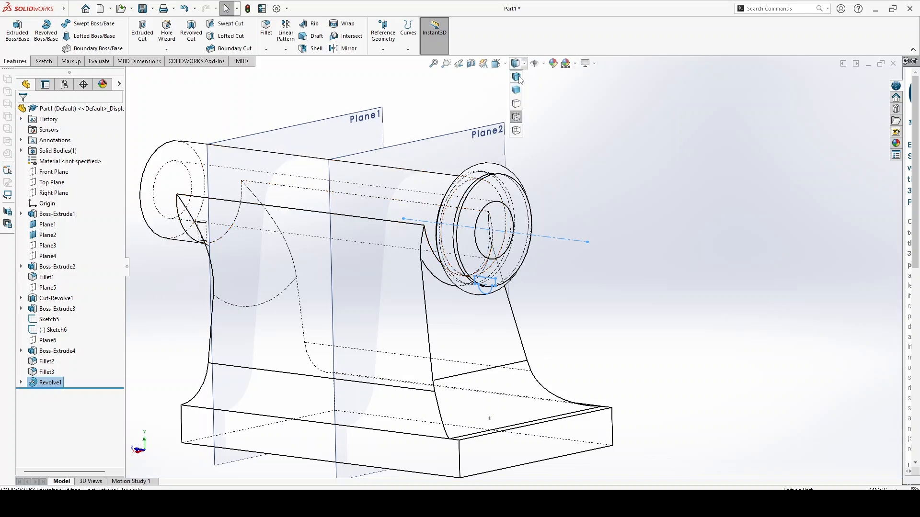
{"action": "left_click", "coordinate": [516, 77]}
{"action": "left_click", "coordinate": [543, 288]}
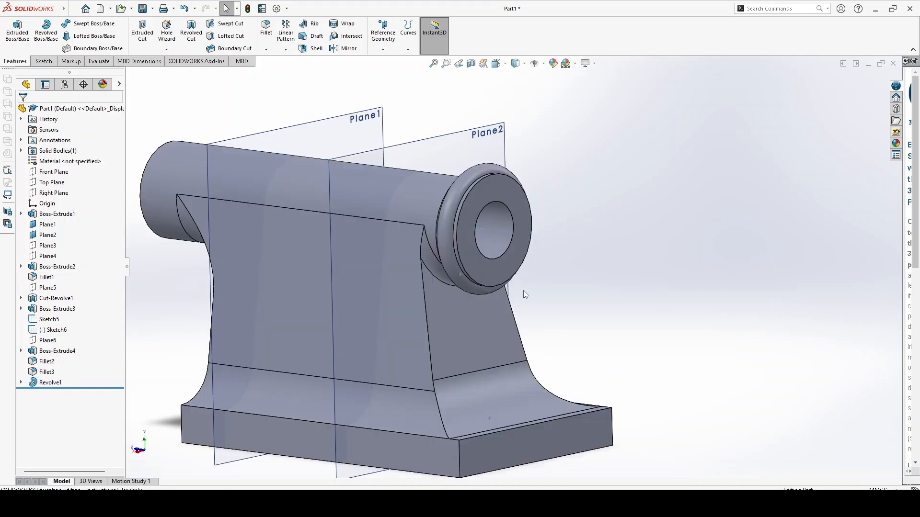
{"action": "scroll", "coordinate": [536, 285], "scroll_direction": "down", "scroll_amount": 3}
{"action": "scroll", "coordinate": [558, 279], "scroll_direction": "up", "scroll_amount": 3}
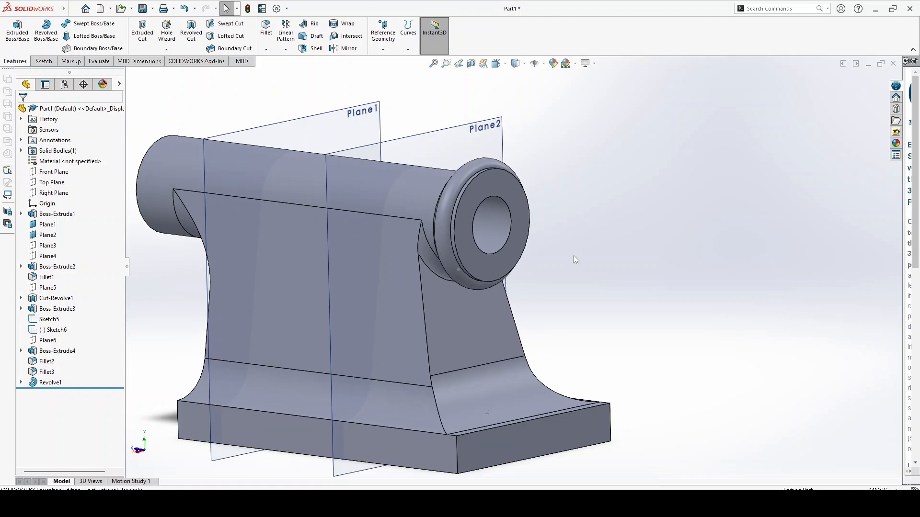
Start a sketch on the collar's end face and draw a circle about 7.6 mm in diameter, centred about 28 mm directly above the bore's centre
{"action": "left_click", "coordinate": [483, 261]}
{"action": "left_click", "coordinate": [528, 236]}
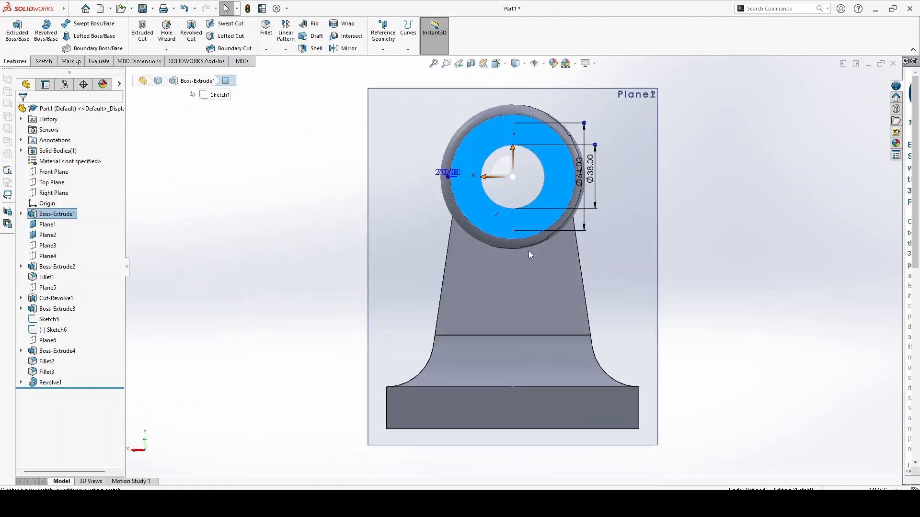
{"action": "scroll", "coordinate": [525, 177], "scroll_direction": "down", "scroll_amount": 2}
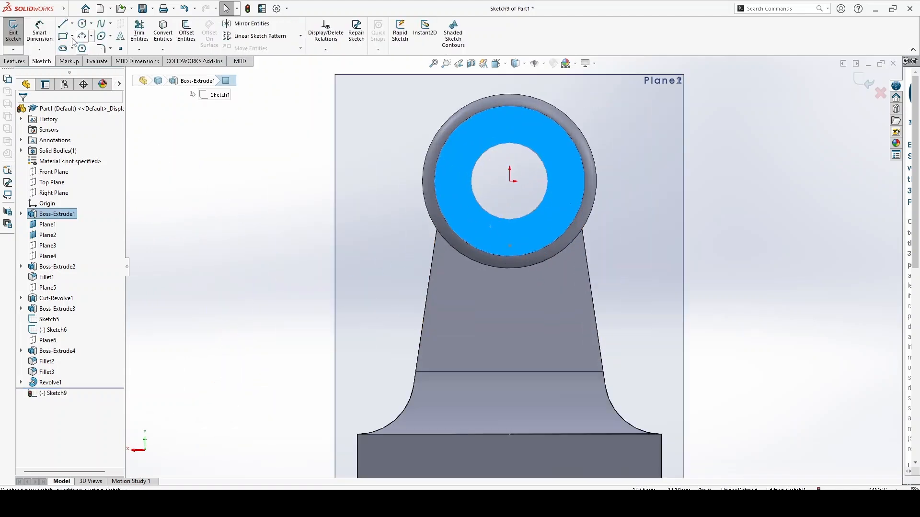
{"action": "left_click", "coordinate": [82, 24]}
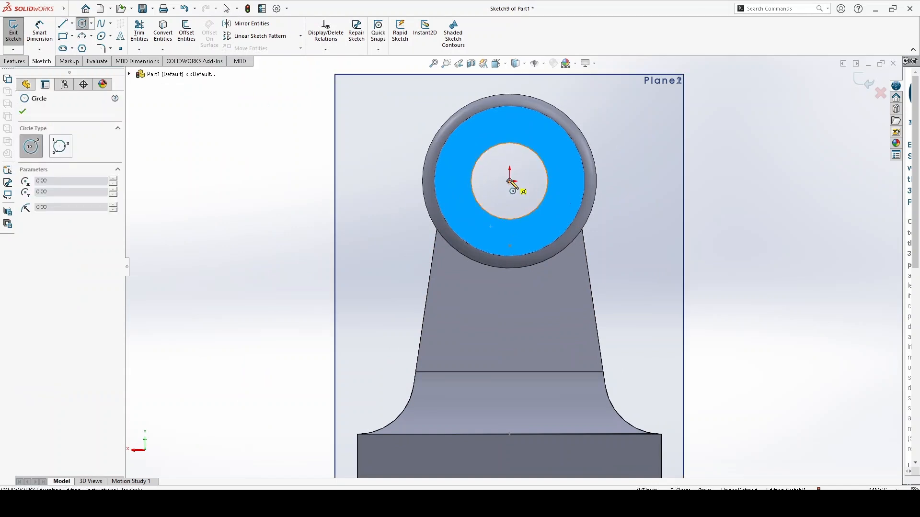
{"action": "left_click", "coordinate": [511, 128]}
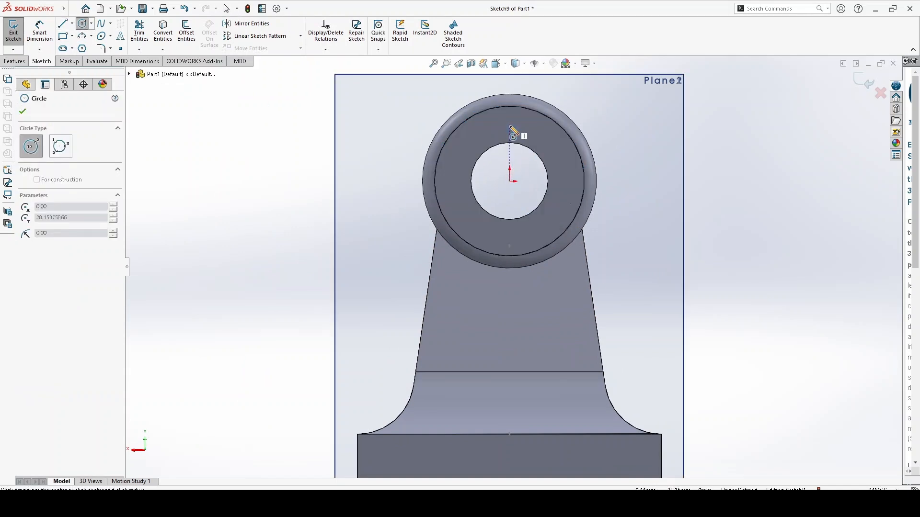
{"action": "left_click", "coordinate": [515, 127]}
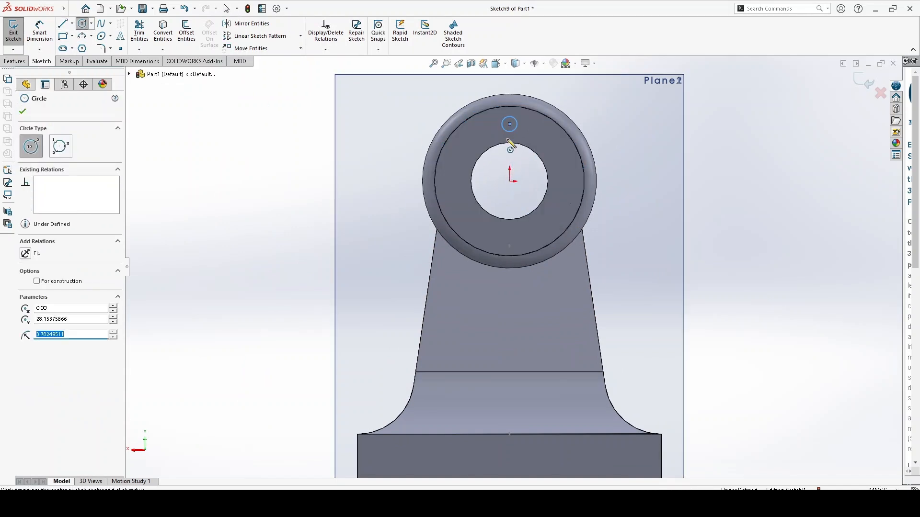
{"action": "right_click", "coordinate": [397, 169]}
{"action": "left_click", "coordinate": [418, 173]}
Dimension the small circle's centre 29 mm above the origin
{"action": "right_click_drag", "start_coordinate": [300, 228], "coordinate": [300, 144]}
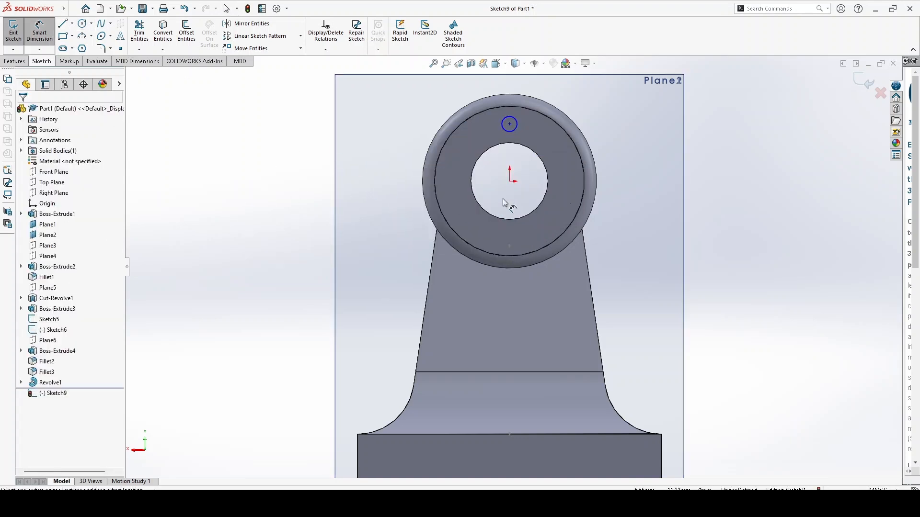
{"action": "left_click", "coordinate": [510, 181]}
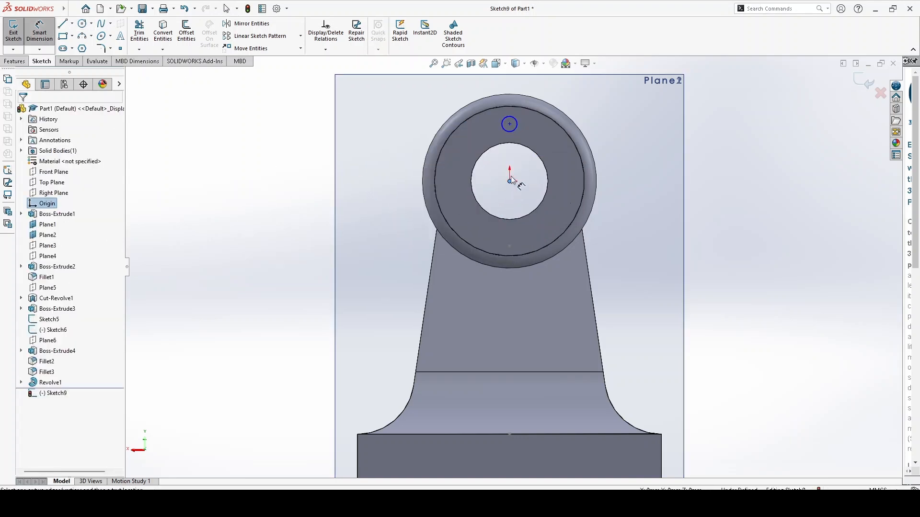
{"action": "left_click", "coordinate": [510, 124]}
{"action": "left_click", "coordinate": [643, 173]}
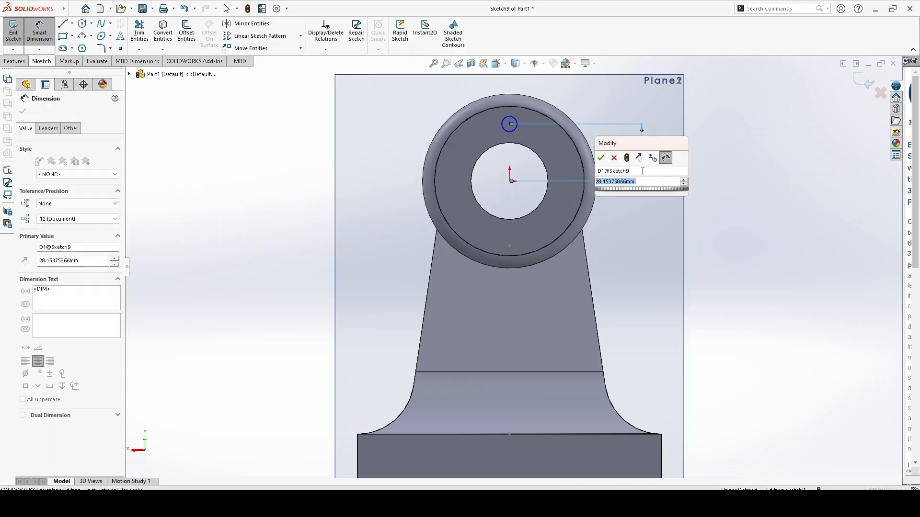
{"action": "type", "text": "29"}
{"action": "key", "text": "Return"}
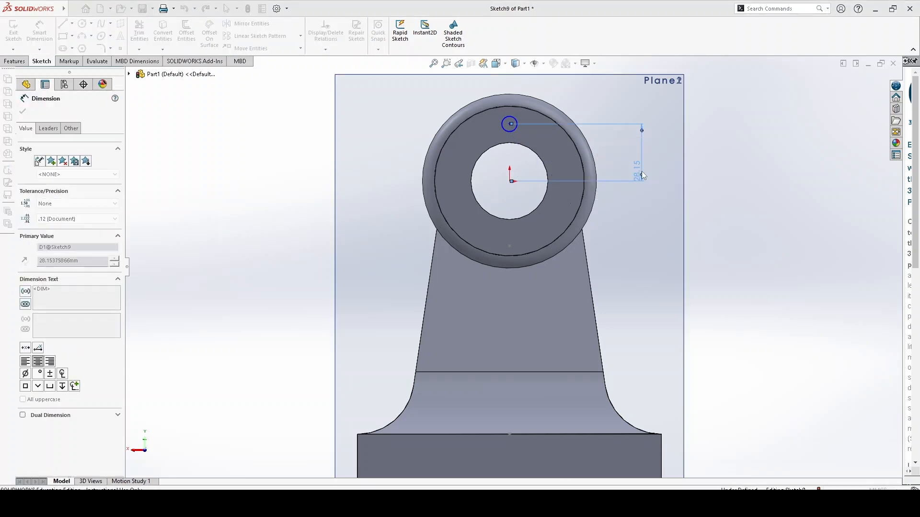
Set the small circle's diameter to 8 mm
{"action": "left_click", "coordinate": [504, 131]}
{"action": "left_click", "coordinate": [392, 142]}
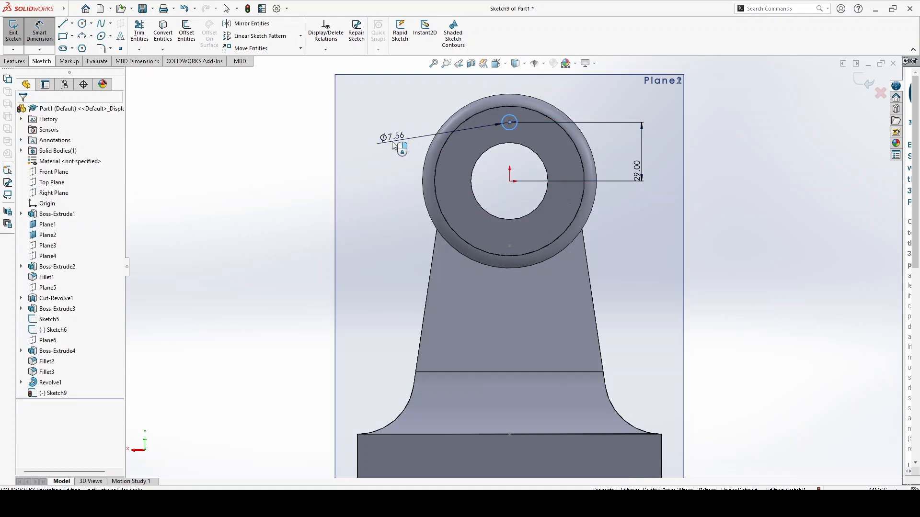
{"action": "type", "text": "8"}
{"action": "key", "text": "Return"}
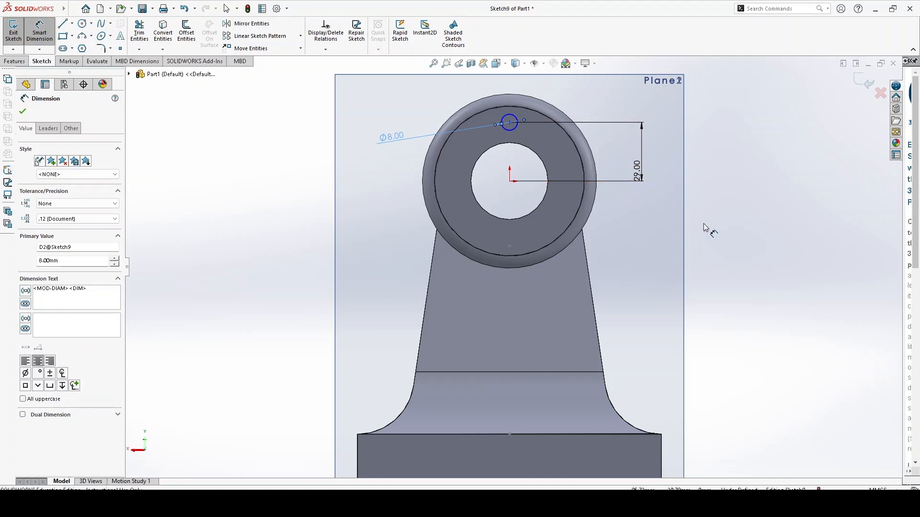
{"action": "key", "text": "Escape"}
Pattern the 8 mm circle around the origin as 4 equally spaced instances over 360° and exit the sketch
{"action": "scroll", "coordinate": [642, 222], "scroll_direction": "up", "scroll_amount": 1}
{"action": "middle_click_drag", "start_coordinate": [641, 223], "coordinate": [662, 230]}
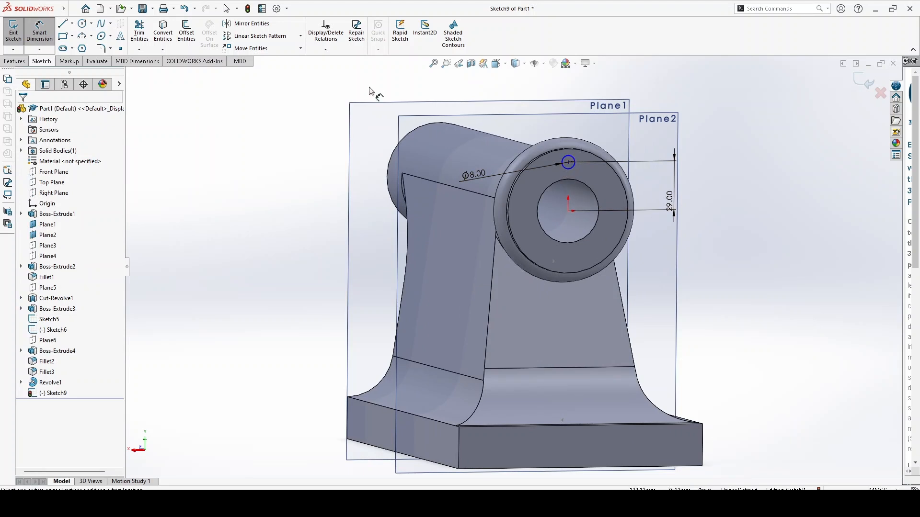
{"action": "left_click", "coordinate": [300, 36]}
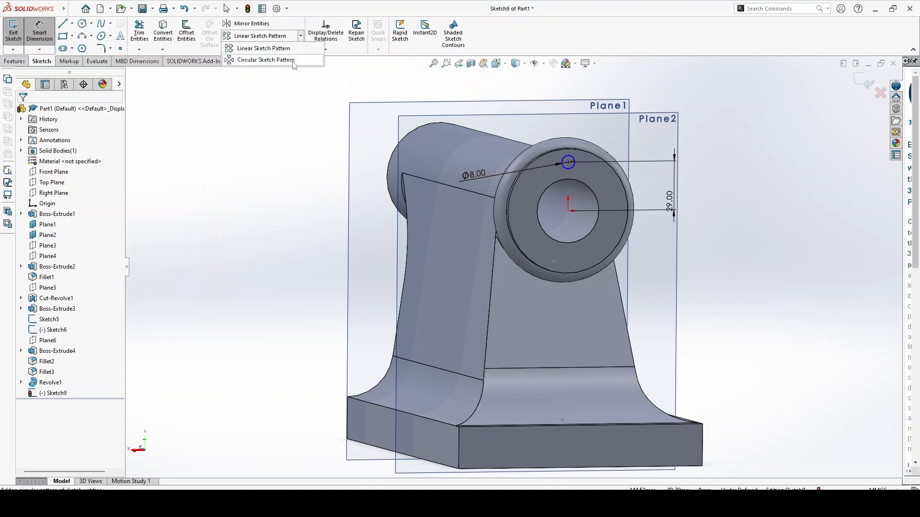
{"action": "left_click", "coordinate": [294, 60]}
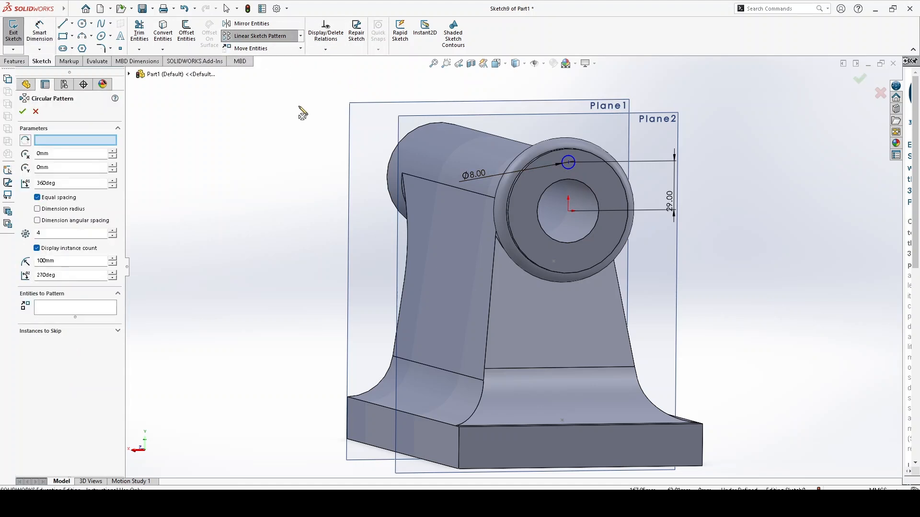
{"action": "left_click", "coordinate": [70, 312]}
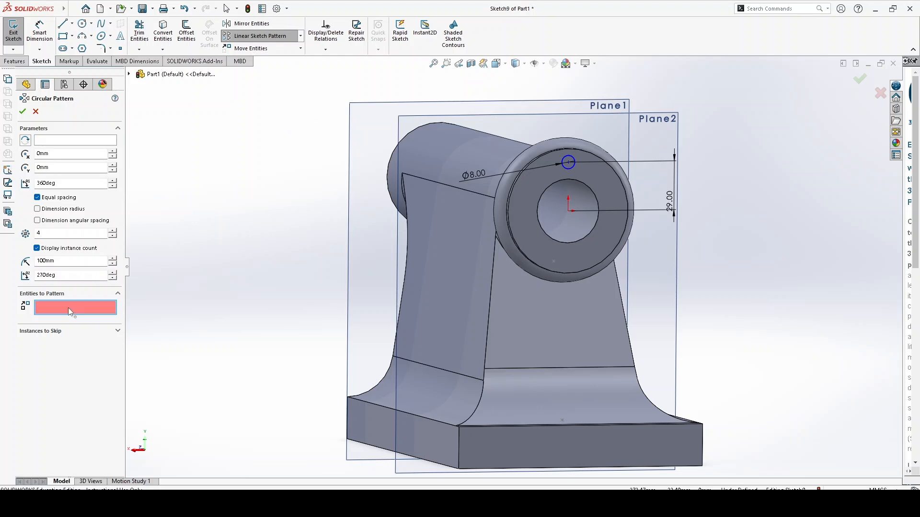
{"action": "left_click", "coordinate": [567, 168]}
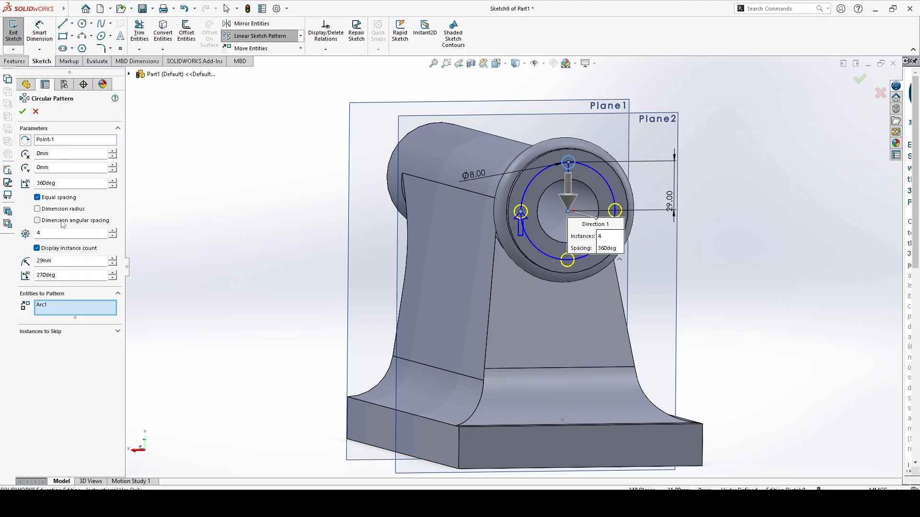
{"action": "left_click", "coordinate": [23, 112]}
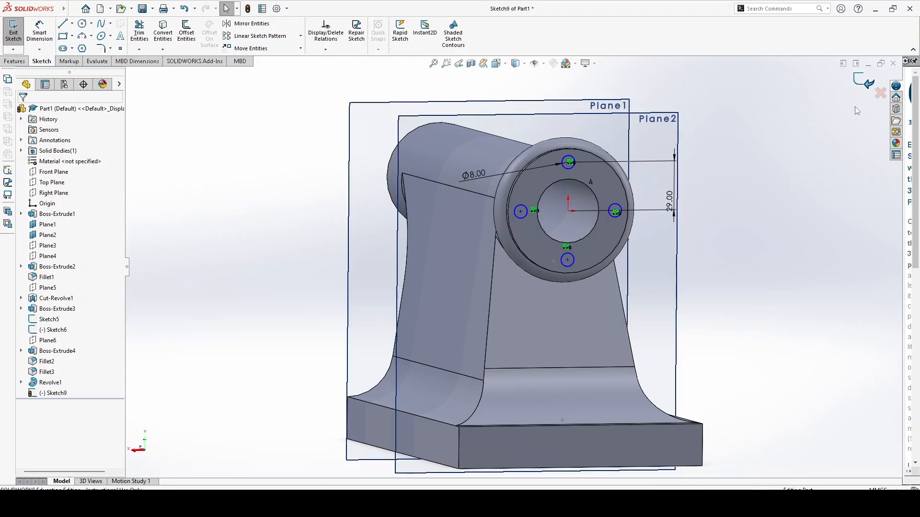
{"action": "left_click", "coordinate": [864, 83]}
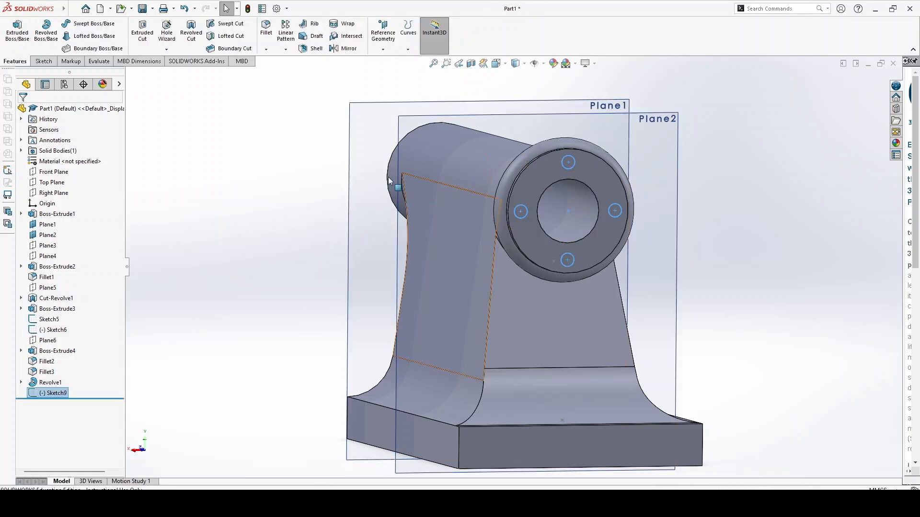
Cut the four circles into the collar's end face as blind holes 15 mm deep
{"action": "left_click", "coordinate": [147, 37]}
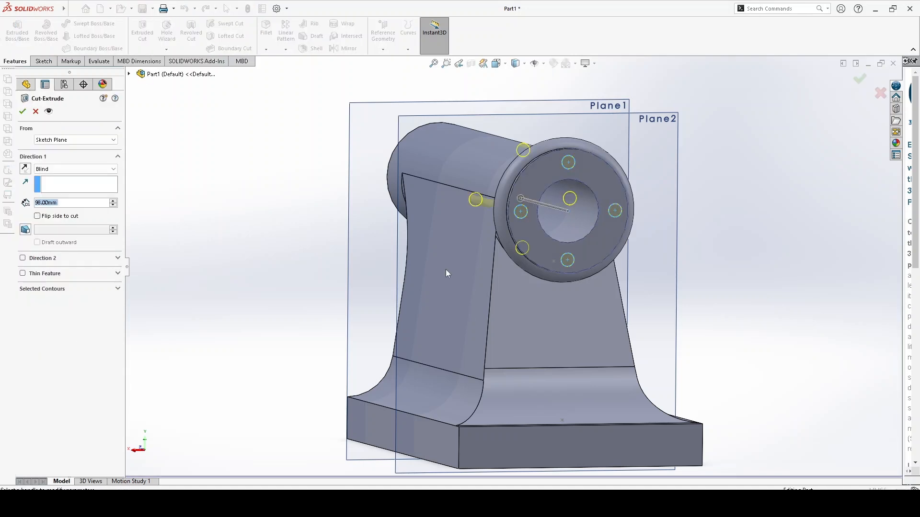
{"action": "middle_click_drag", "start_coordinate": [304, 283], "coordinate": [322, 290]}
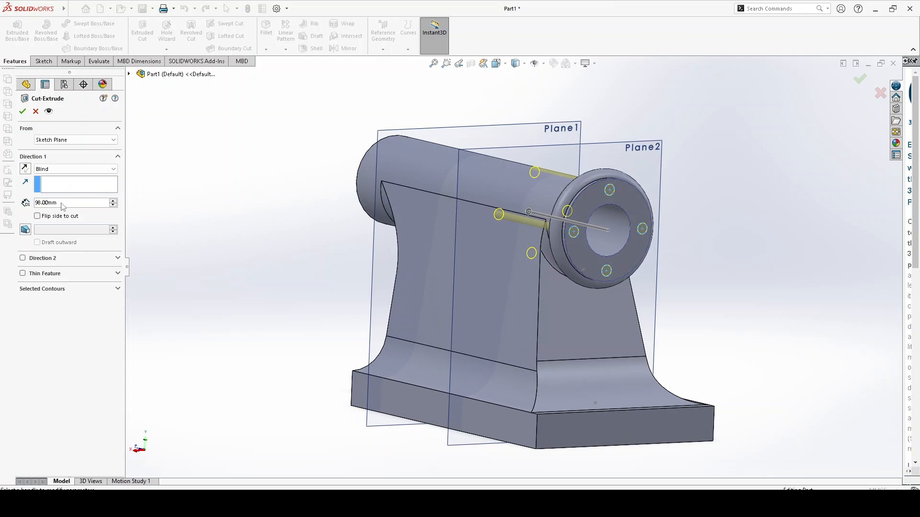
{"action": "left_click_drag", "start_coordinate": [62, 206], "coordinate": [46, 203]}
{"action": "type", "text": "15"}
{"action": "key", "text": "Return"}
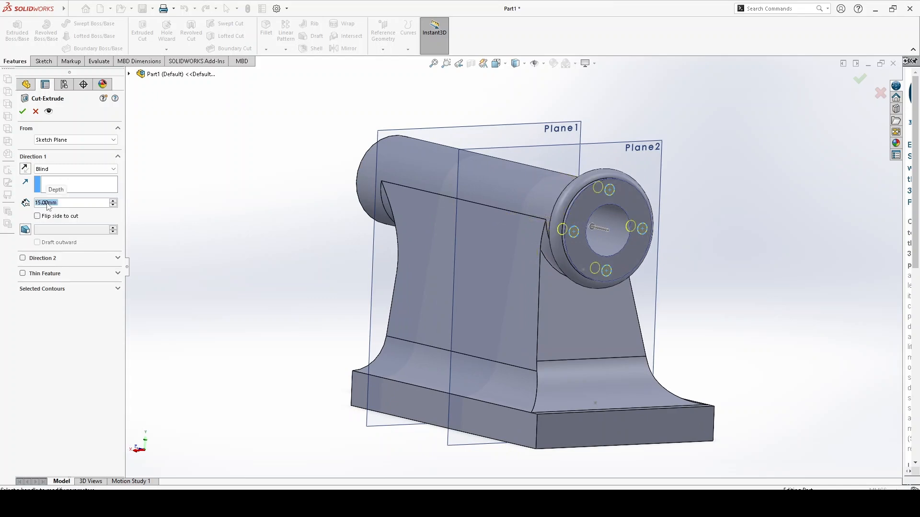
{"action": "left_click", "coordinate": [22, 112]}
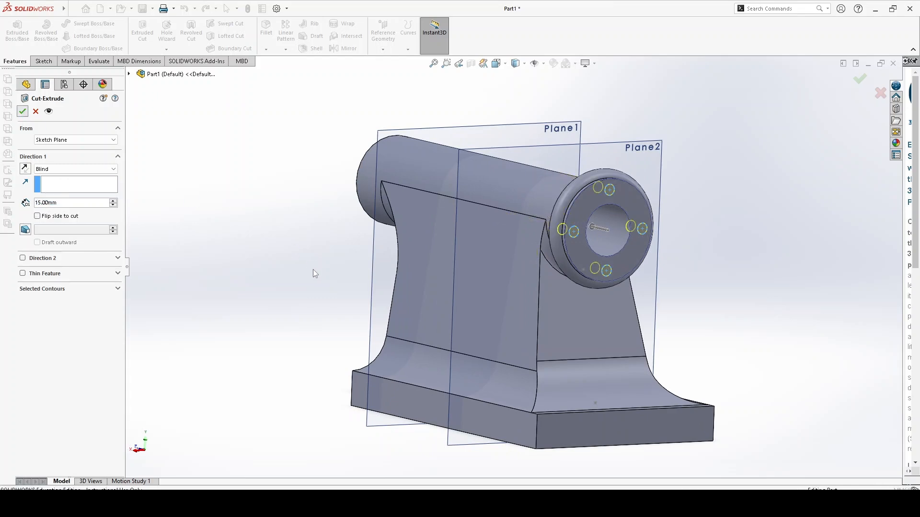
{"action": "left_click", "coordinate": [295, 271]}
Examine the dimensions of the feet beneath the base on the lathe tailstock drawing and return to the SOLIDWORKS part
{"action": "mouse_move", "coordinate": [229, 503]}
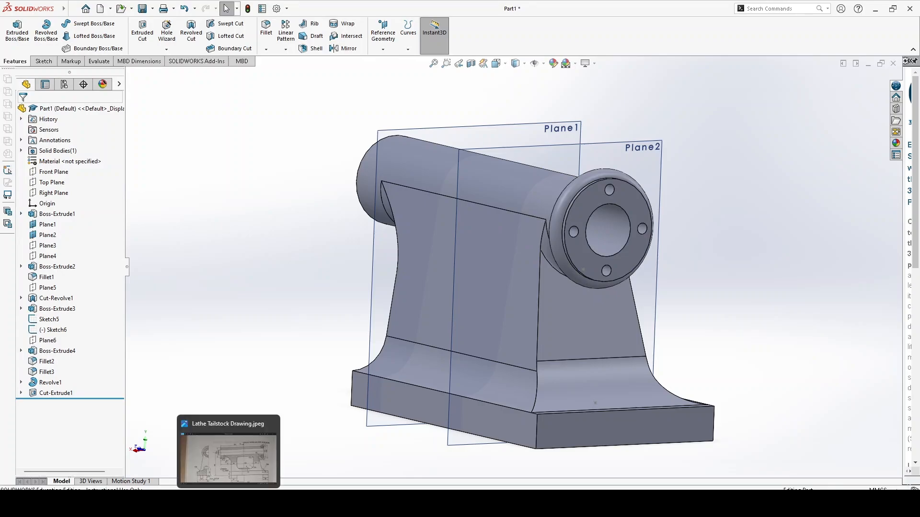
{"action": "left_click", "coordinate": [229, 452]}
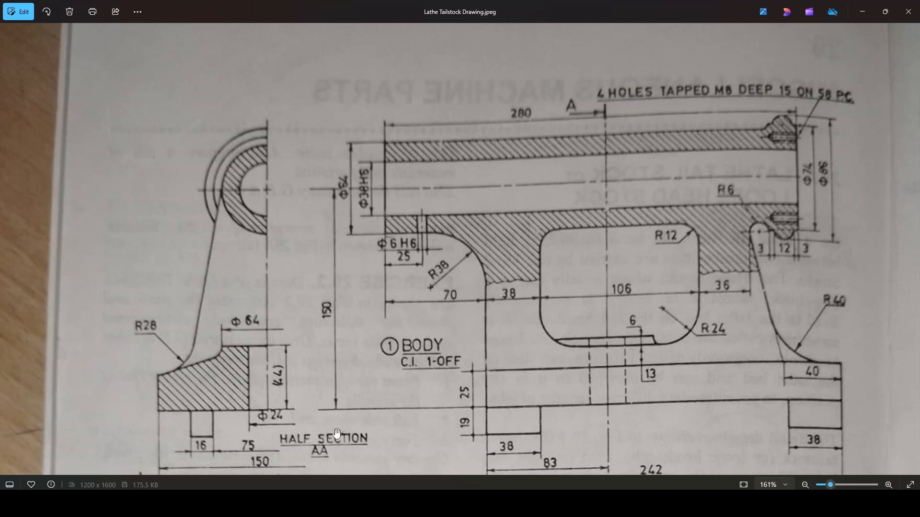
{"action": "left_click", "coordinate": [489, 503]}
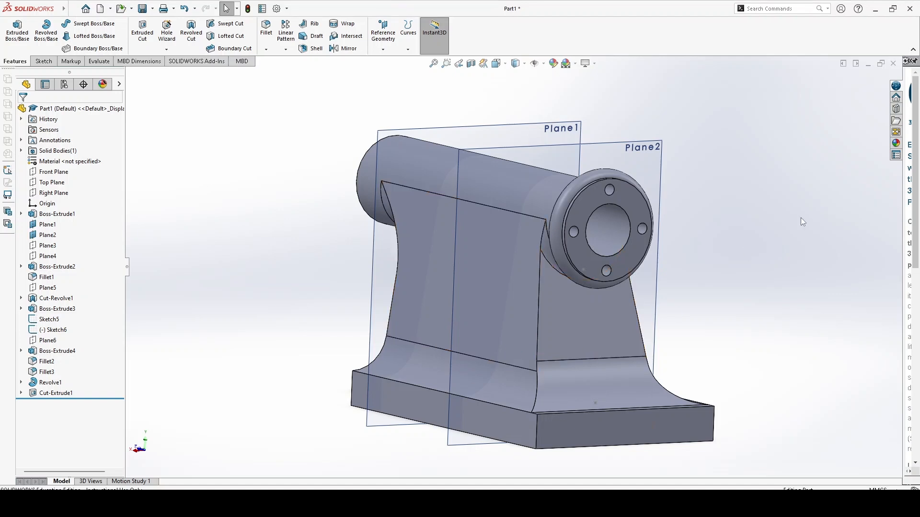
Start a sketch on the base's underside and draw a rectangle about 20 mm wide and 47 mm long from the edge nearest the cylinder's plain end
{"action": "scroll", "coordinate": [638, 259], "scroll_direction": "up", "scroll_amount": 2}
{"action": "middle_click_drag", "start_coordinate": [637, 259], "coordinate": [724, 264]}
{"action": "scroll", "coordinate": [605, 266], "scroll_direction": "down", "scroll_amount": 1}
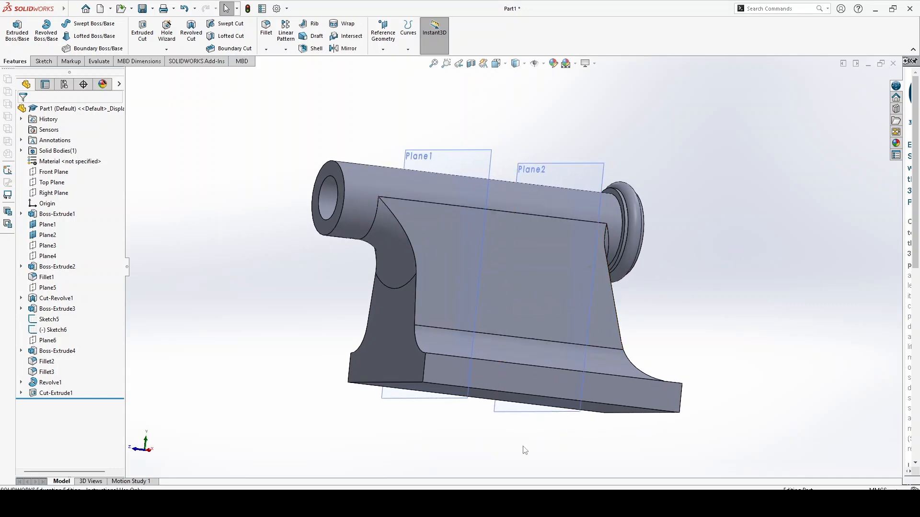
{"action": "middle_click_drag", "start_coordinate": [521, 440], "coordinate": [485, 303]}
{"action": "left_click", "coordinate": [459, 297]}
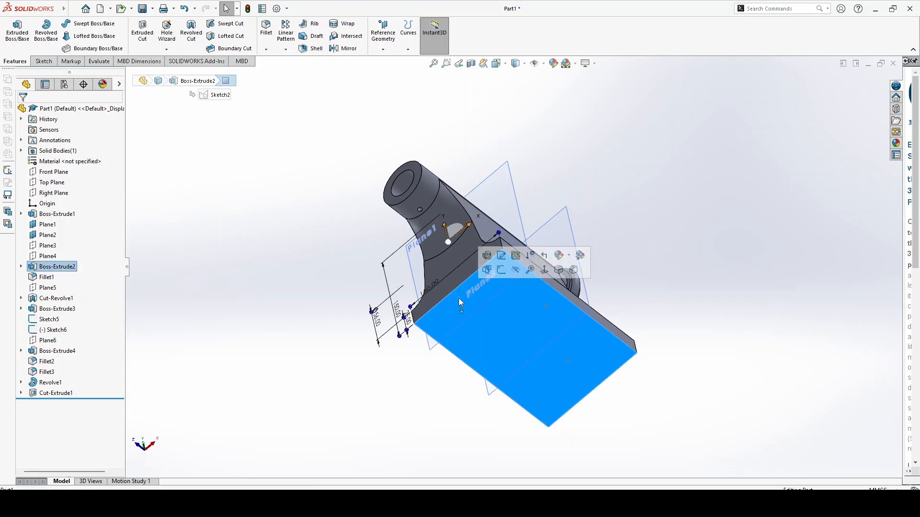
{"action": "left_click", "coordinate": [496, 270]}
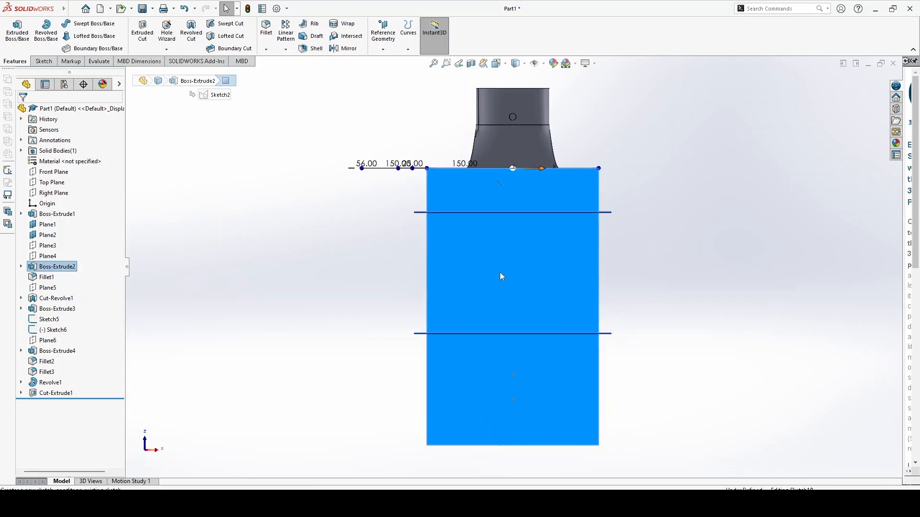
{"action": "left_click", "coordinate": [212, 203]}
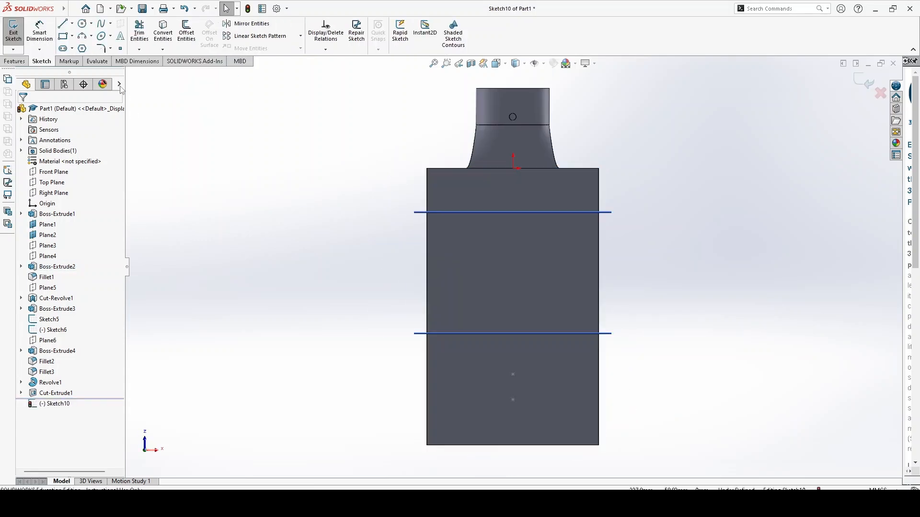
{"action": "left_click", "coordinate": [63, 37]}
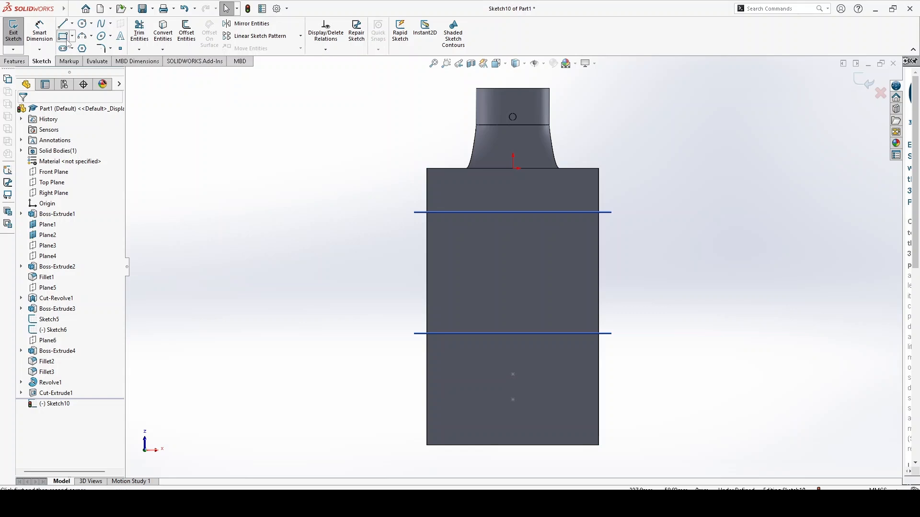
{"action": "left_click", "coordinate": [444, 169]}
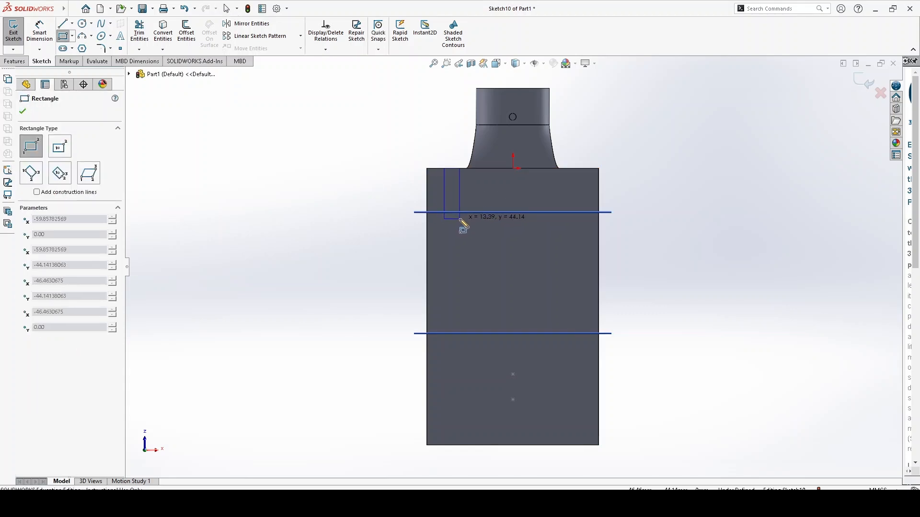
{"action": "left_click", "coordinate": [466, 222]}
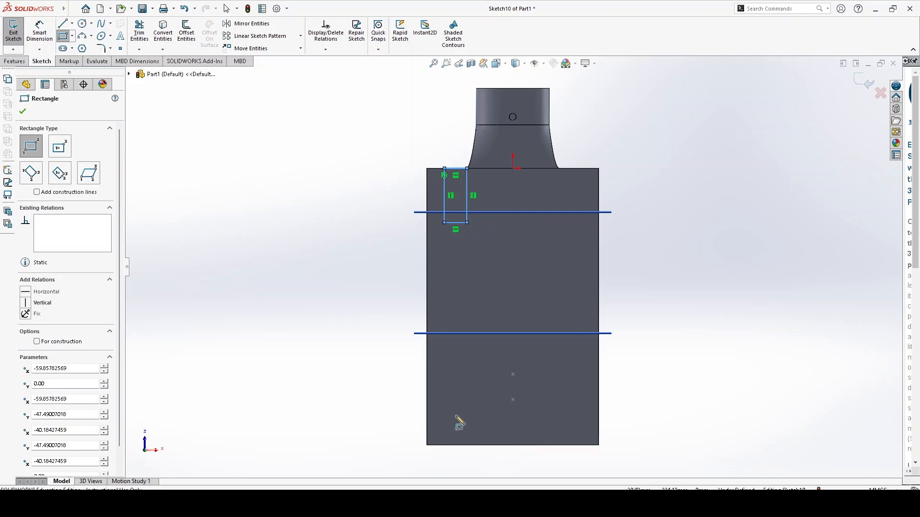
{"action": "right_click", "coordinate": [297, 217]}
{"action": "left_click", "coordinate": [322, 223]}
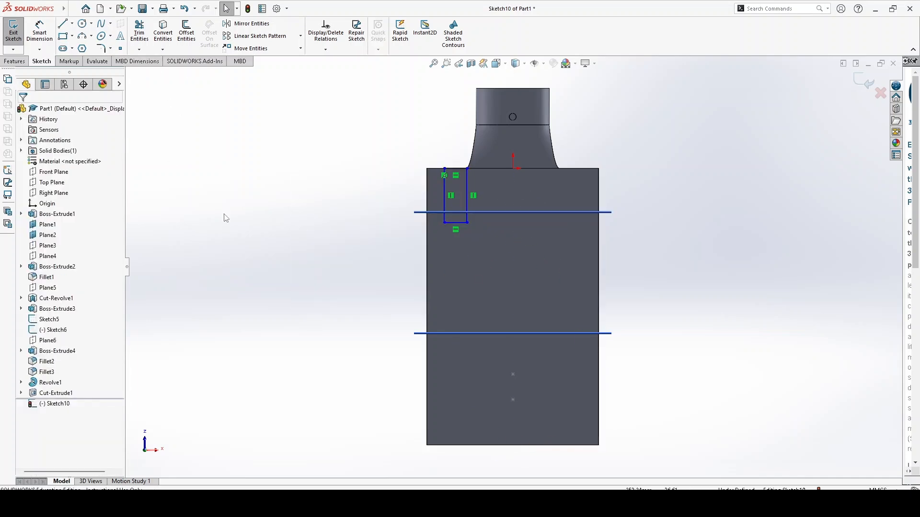
Dimension the foot rectangle on the base's underside to 38 mm long and 16 mm wide
{"action": "right_click_drag", "start_coordinate": [236, 238], "coordinate": [245, 181]}
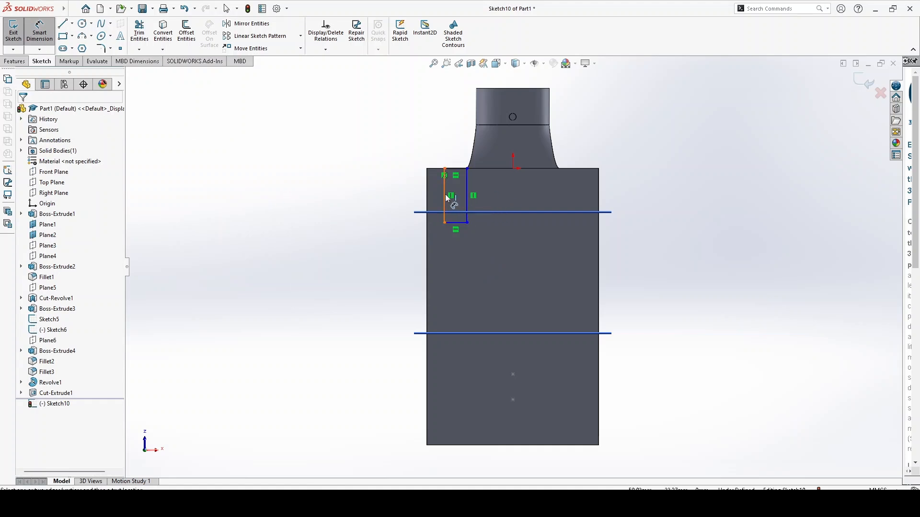
{"action": "left_click", "coordinate": [444, 191]}
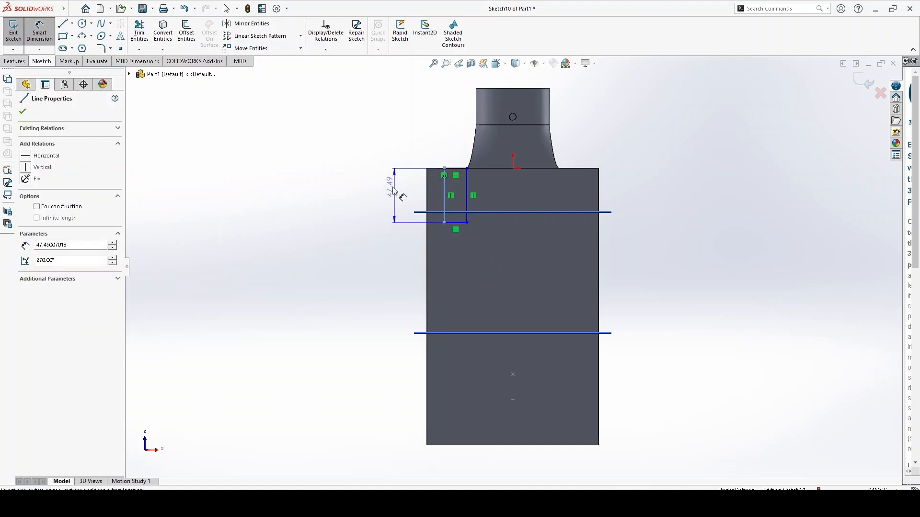
{"action": "left_click", "coordinate": [392, 190]}
{"action": "type", "text": "38"}
{"action": "key", "text": "Return"}
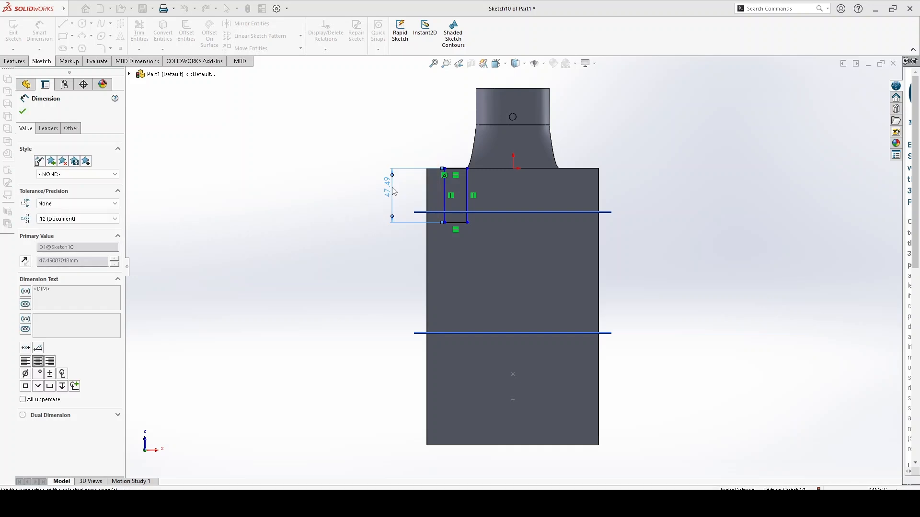
{"action": "scroll", "coordinate": [458, 175], "scroll_direction": "down", "scroll_amount": 3}
{"action": "left_click", "coordinate": [450, 177]}
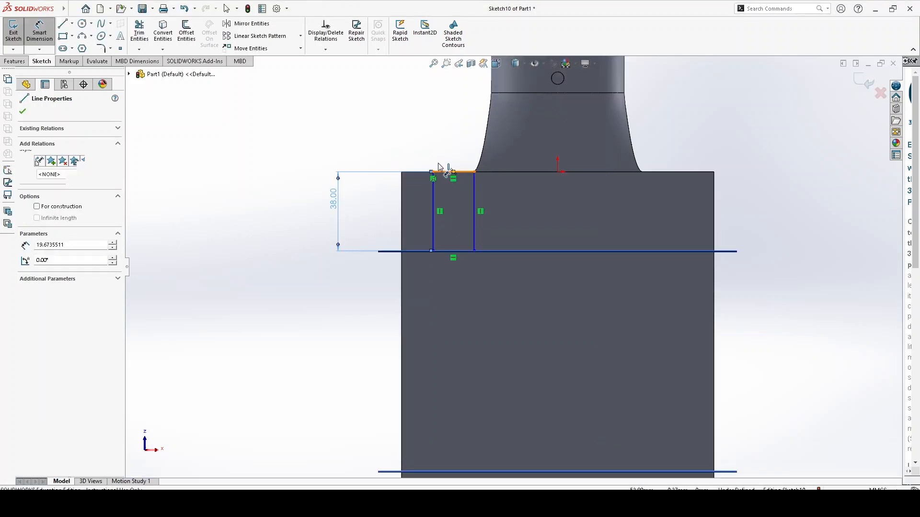
{"action": "left_click", "coordinate": [426, 149]}
{"action": "type", "text": "16"}
{"action": "key", "text": "Return"}
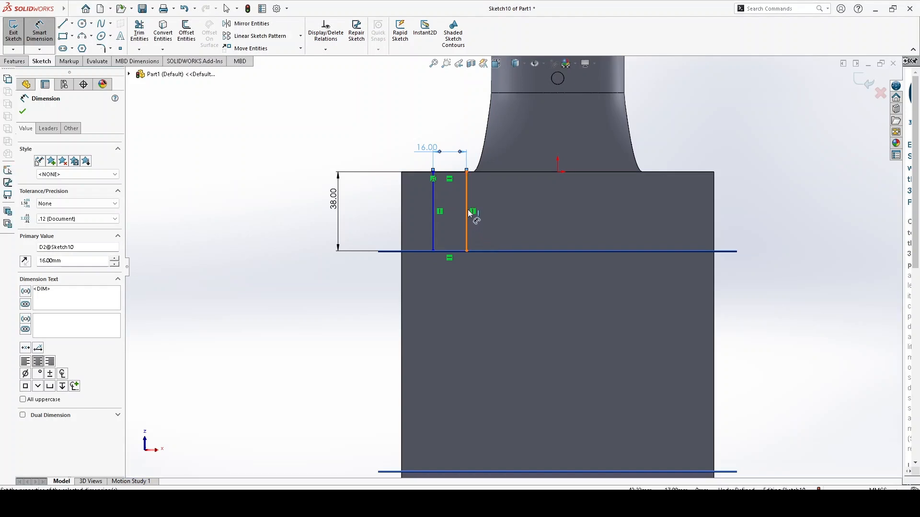
Dimension the distance from the rectangle's inner long side to the origin and set it to 75/2 mm (37.5 mm)
{"action": "left_click", "coordinate": [469, 213]}
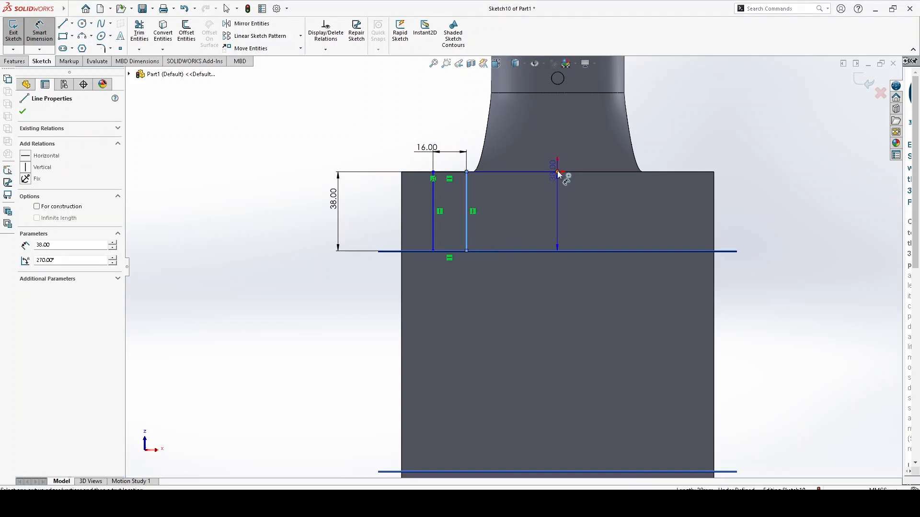
{"action": "left_click", "coordinate": [558, 173]}
{"action": "left_click", "coordinate": [518, 198]}
{"action": "type", "text": "75"}
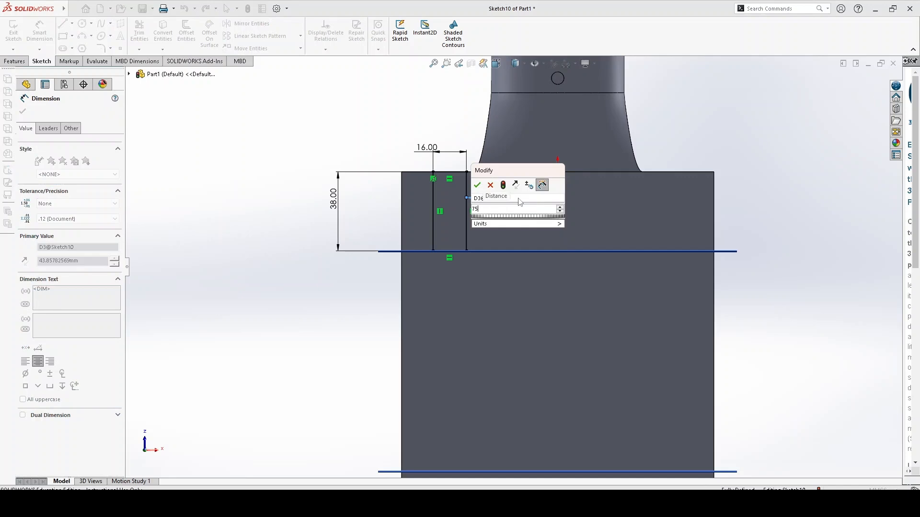
{"action": "key", "text": "Return"}
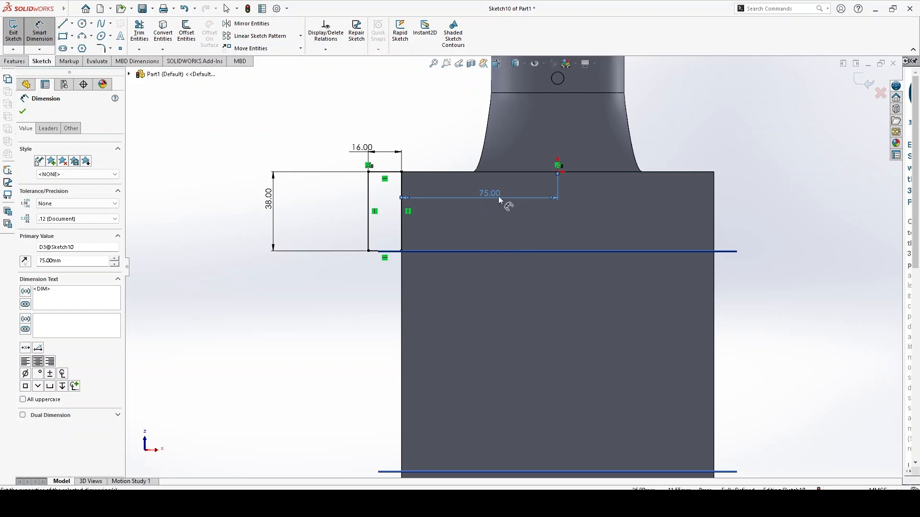
{"action": "left_click", "coordinate": [66, 261]}
{"action": "type", "text": "/2"}
{"action": "key", "text": "Return"}
{"action": "left_click", "coordinate": [253, 310]}
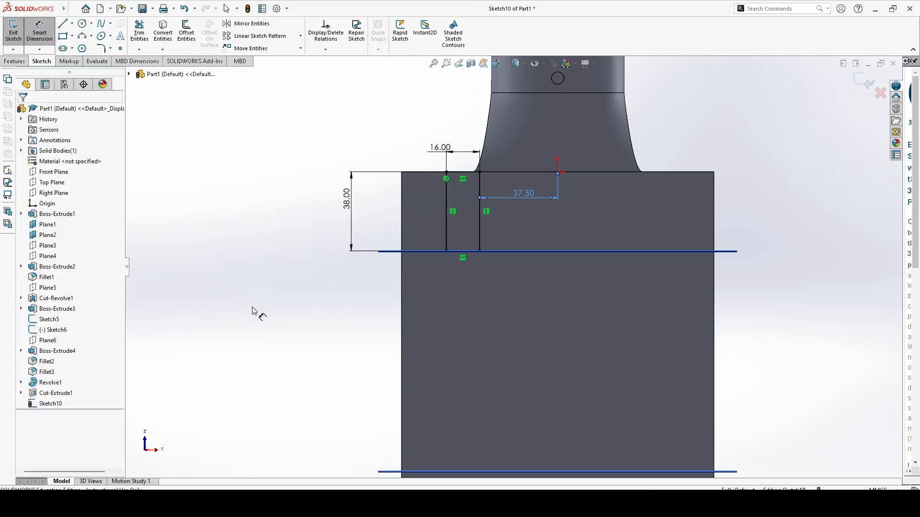
Start a linear sketch pattern of the rectangle's four lines along the X-axis with 2 instances spaced 75+16 mm (91 mm)
{"action": "scroll", "coordinate": [316, 331], "scroll_direction": "up", "scroll_amount": 1}
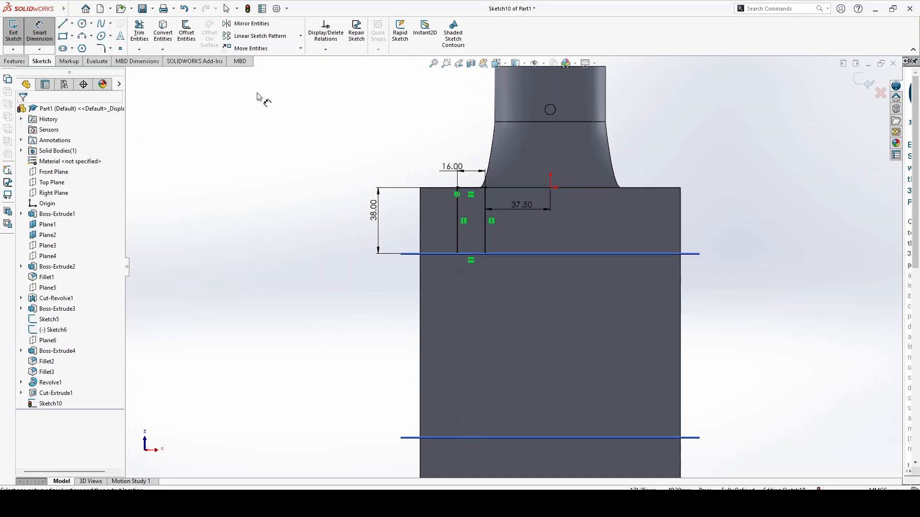
{"action": "left_click", "coordinate": [284, 37]}
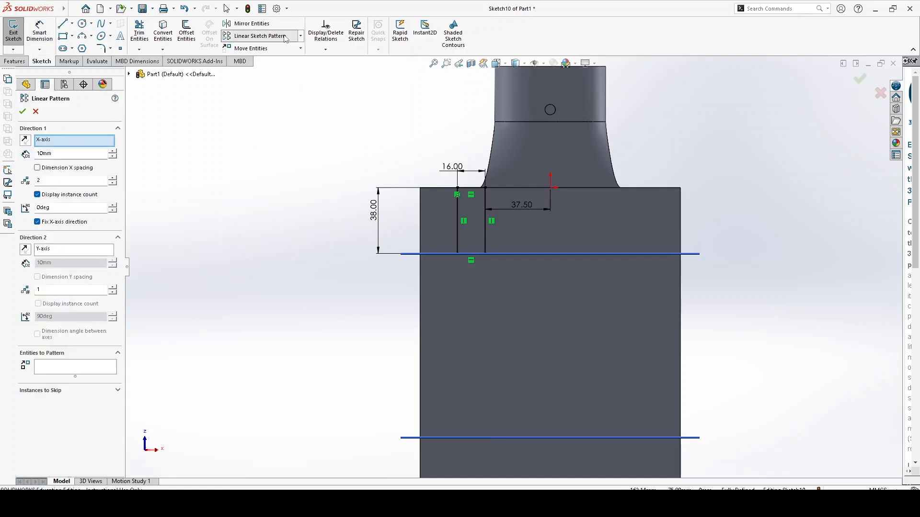
{"action": "left_click", "coordinate": [65, 371]}
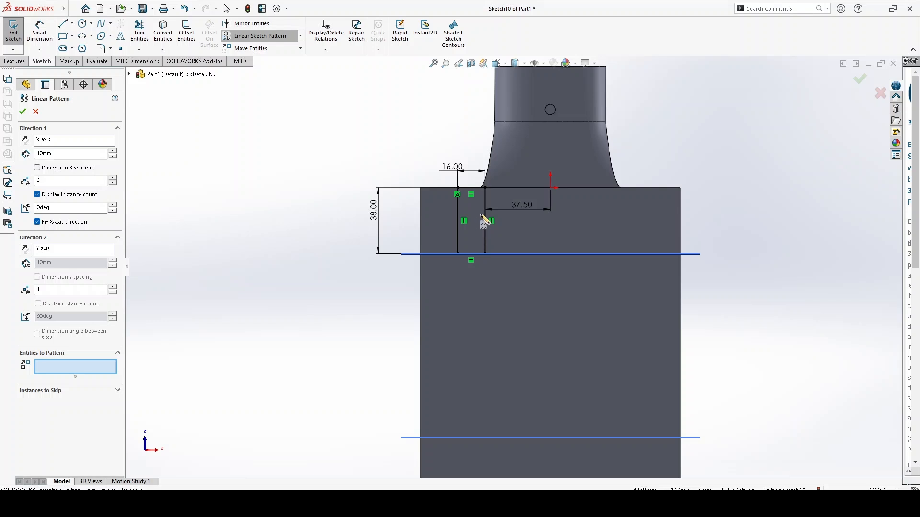
{"action": "left_click", "coordinate": [484, 218]}
{"action": "left_click", "coordinate": [468, 254]}
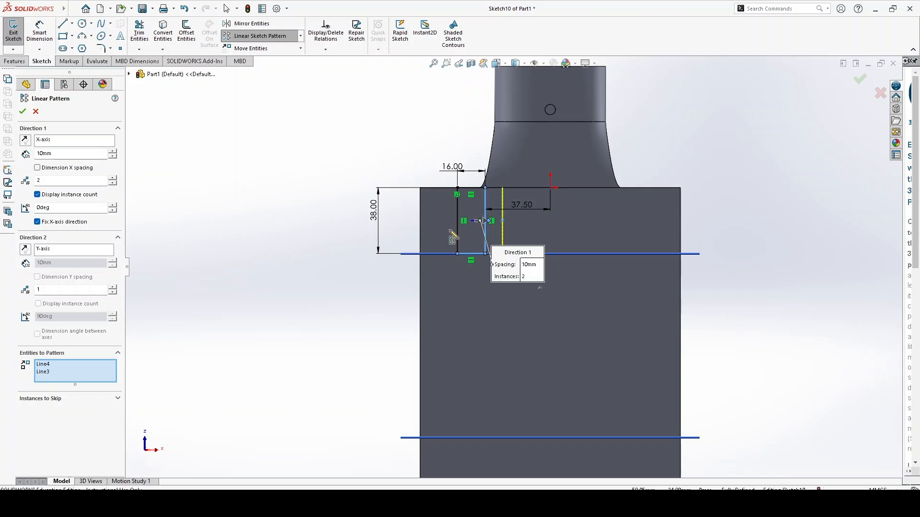
{"action": "left_click", "coordinate": [457, 228]}
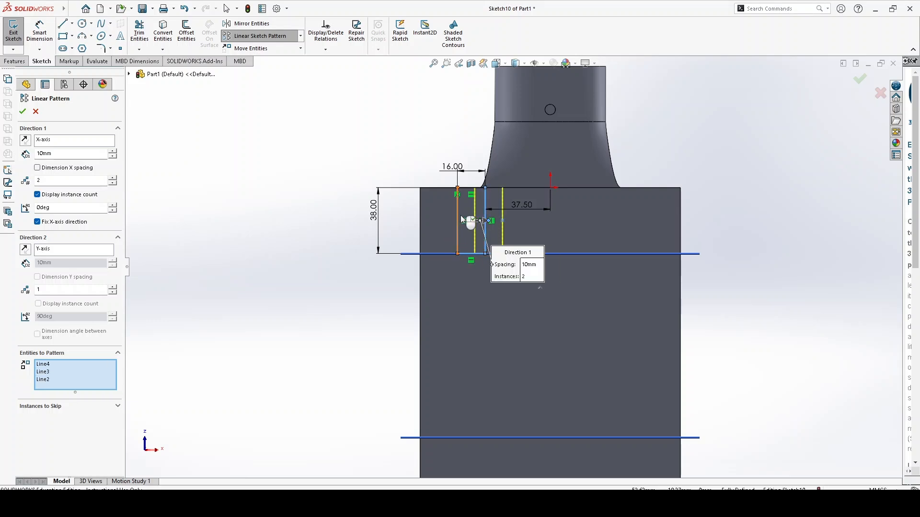
{"action": "left_click", "coordinate": [467, 189]}
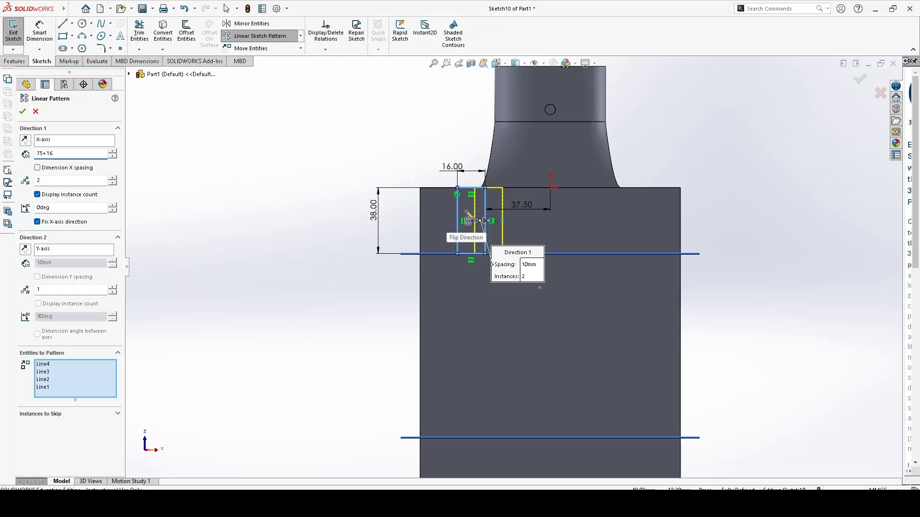
{"action": "key", "text": "Return"}
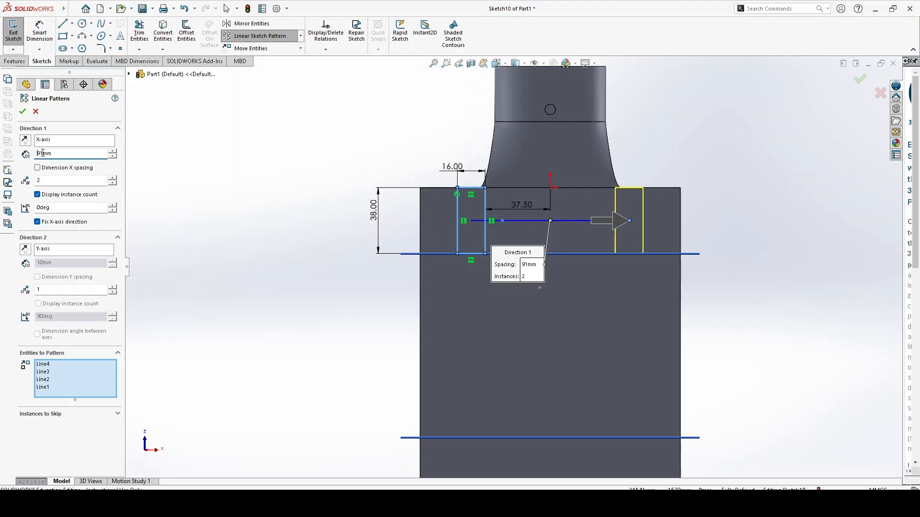
Check the foot spacing on the drawing, then complete the pattern with 2 instances spaced 204 mm along the reversed Y-axis towards the base's far end
{"action": "left_click", "coordinate": [48, 289]}
{"action": "type", "text": "2"}
{"action": "left_click", "coordinate": [69, 263]}
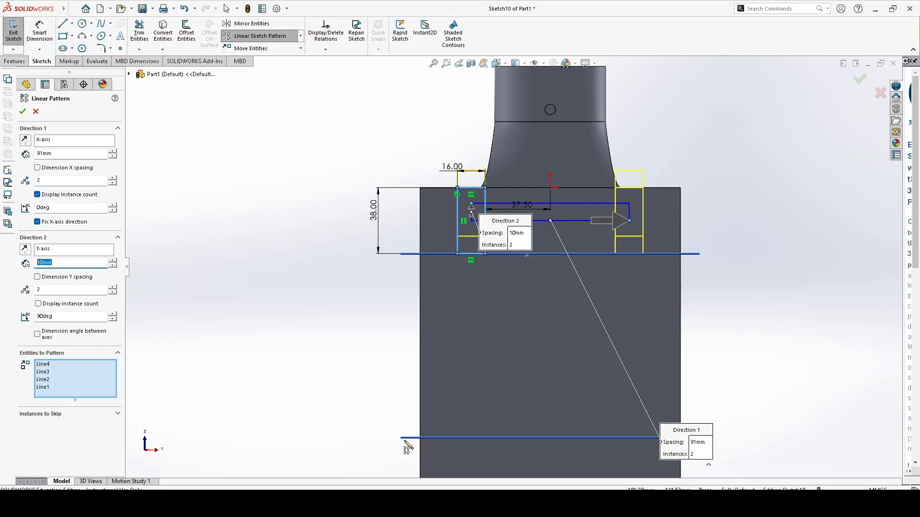
{"action": "key", "text": "alt+Tab"}
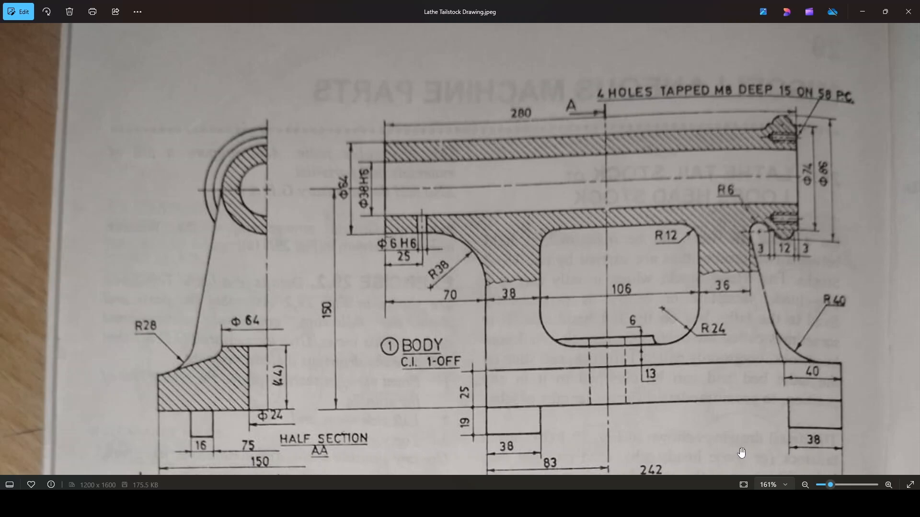
{"action": "key", "text": "alt+Tab"}
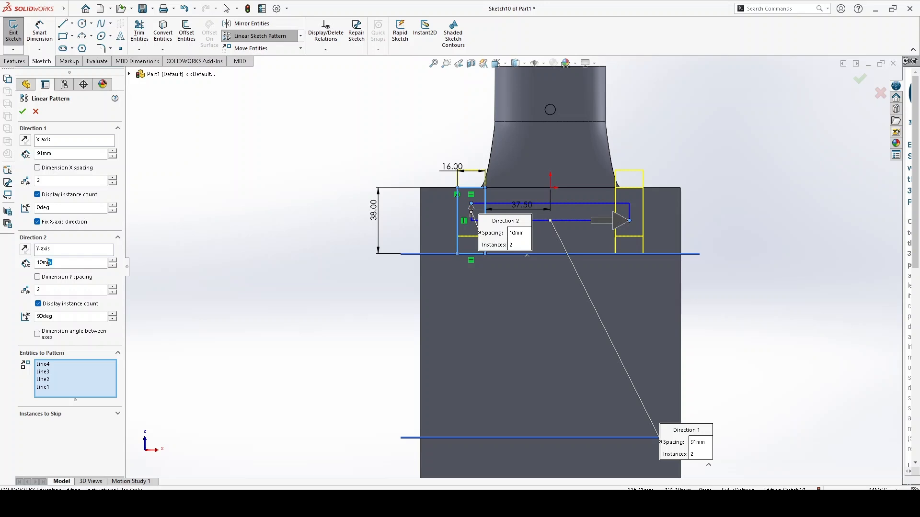
{"action": "double_click", "coordinate": [48, 263]}
{"action": "left_click", "coordinate": [51, 290]}
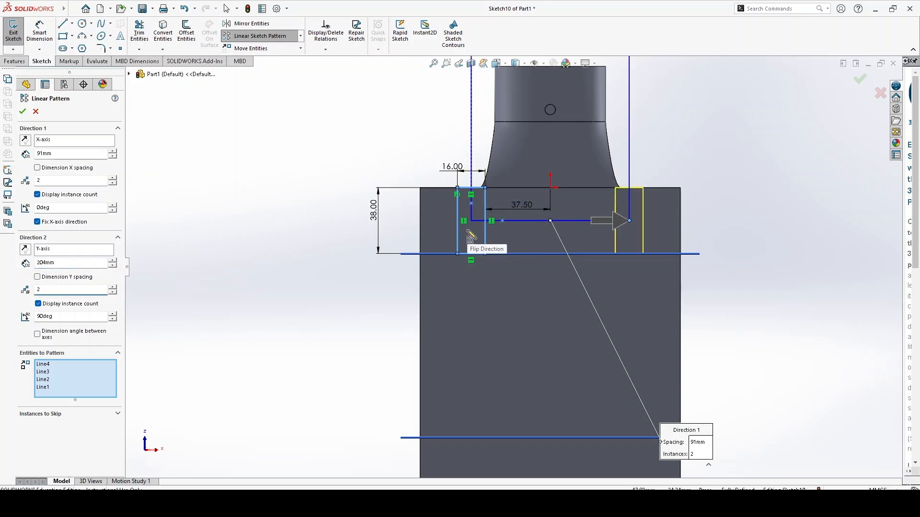
{"action": "scroll", "coordinate": [409, 376], "scroll_direction": "up", "scroll_amount": 2}
{"action": "scroll", "coordinate": [410, 376], "scroll_direction": "up", "scroll_amount": 2}
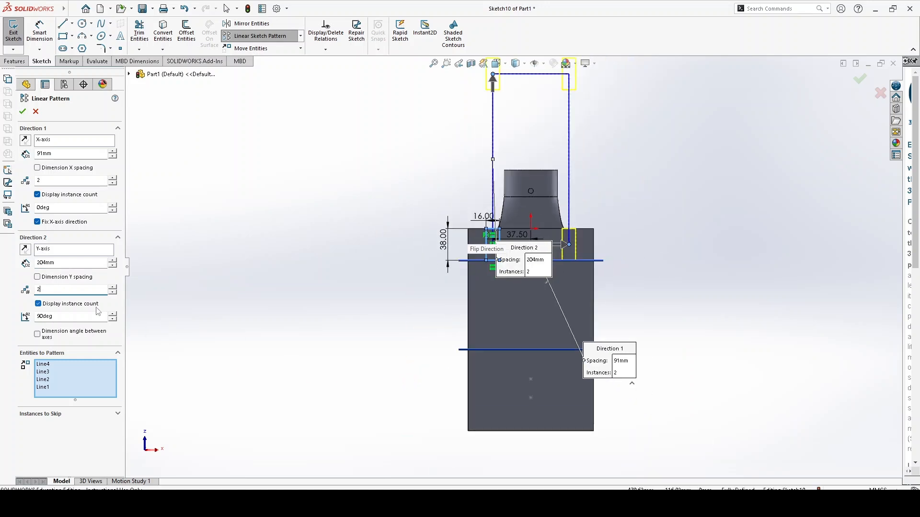
{"action": "left_click", "coordinate": [25, 249]}
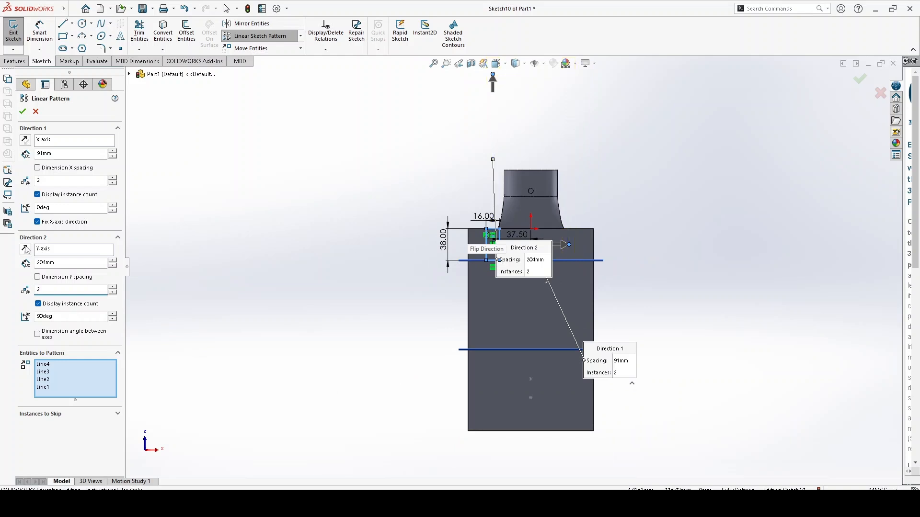
{"action": "scroll", "coordinate": [548, 452], "scroll_direction": "down", "scroll_amount": 1}
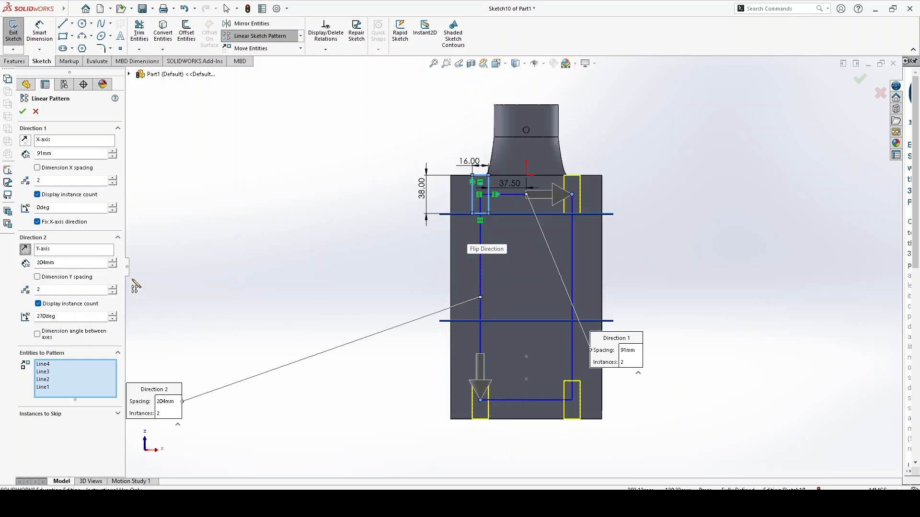
{"action": "left_click", "coordinate": [22, 113]}
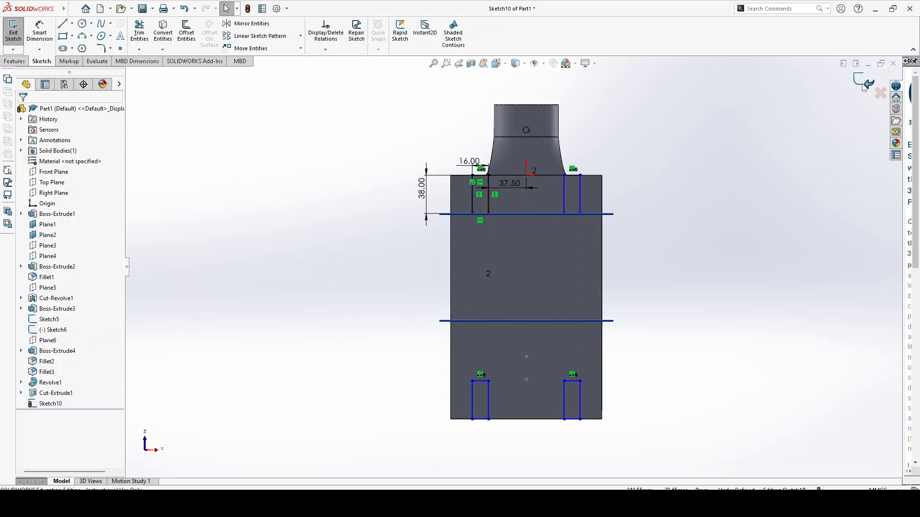
Exit the sketch and extrude the four rectangles as a blind boss 19 mm deep to form the feet
{"action": "left_click", "coordinate": [864, 82]}
{"action": "middle_click_drag", "start_coordinate": [689, 188], "coordinate": [654, 197]}
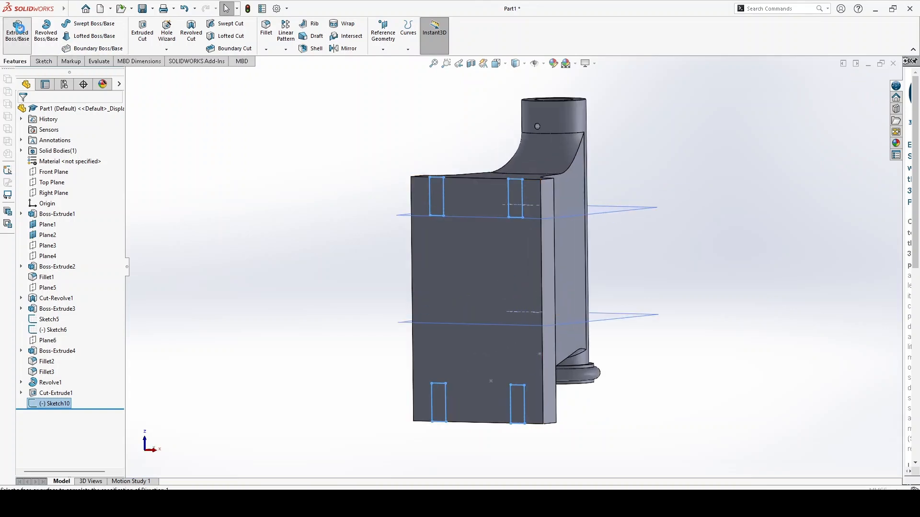
{"action": "left_click", "coordinate": [17, 30]}
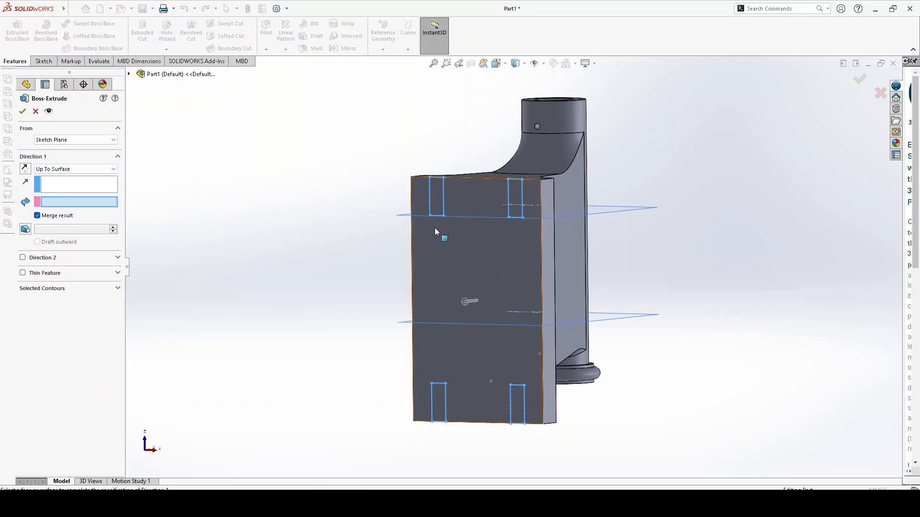
{"action": "left_click", "coordinate": [54, 170]}
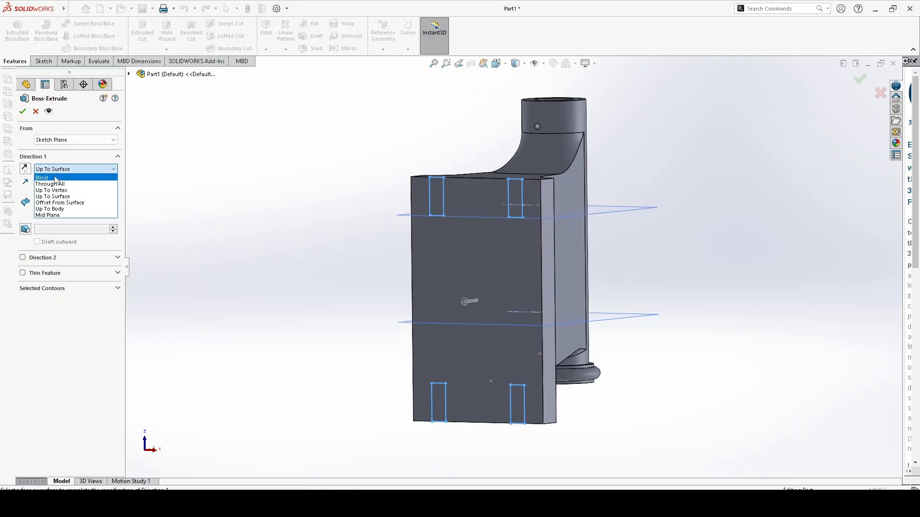
{"action": "left_click", "coordinate": [56, 178]}
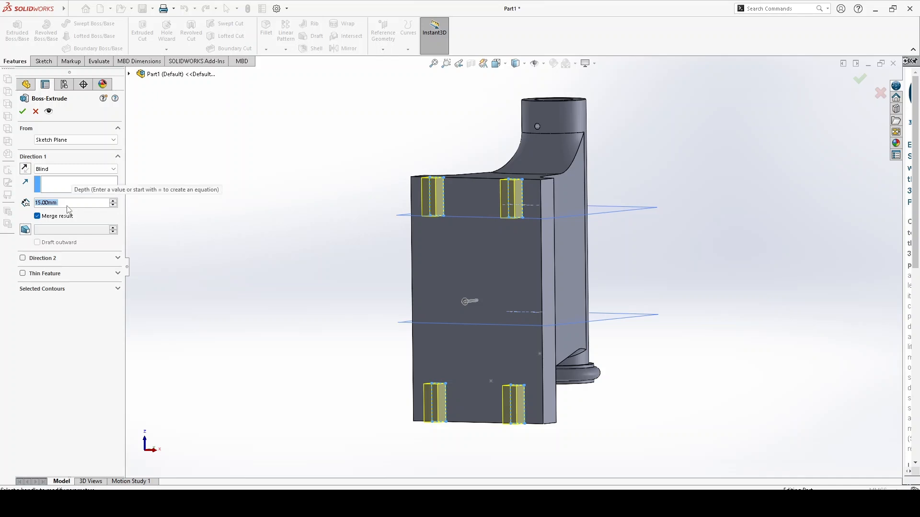
{"action": "type", "text": "19"}
{"action": "key", "text": "Return"}
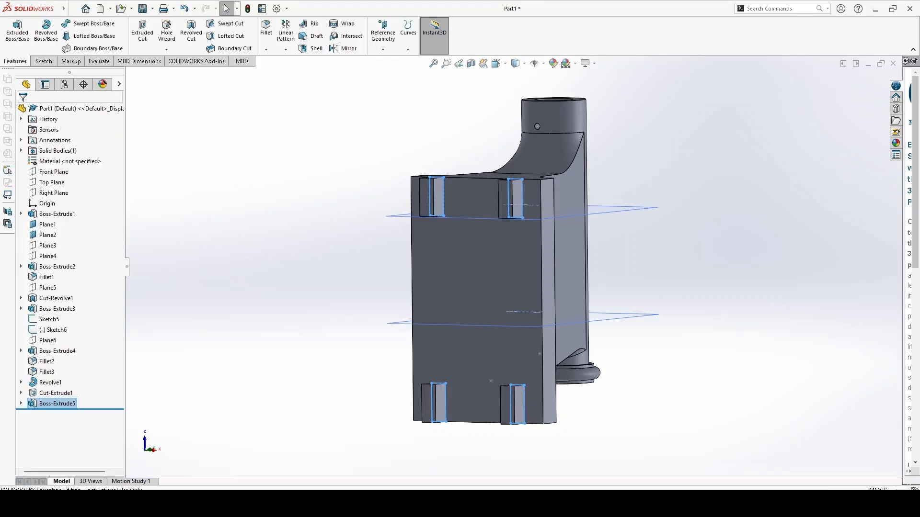
Check the drawing, then sketch a corner rectangle about 106 × 87 mm on the Right Plane, spanning from Plane1 to Plane2 within the web
{"action": "key", "text": "alt+Tab"}
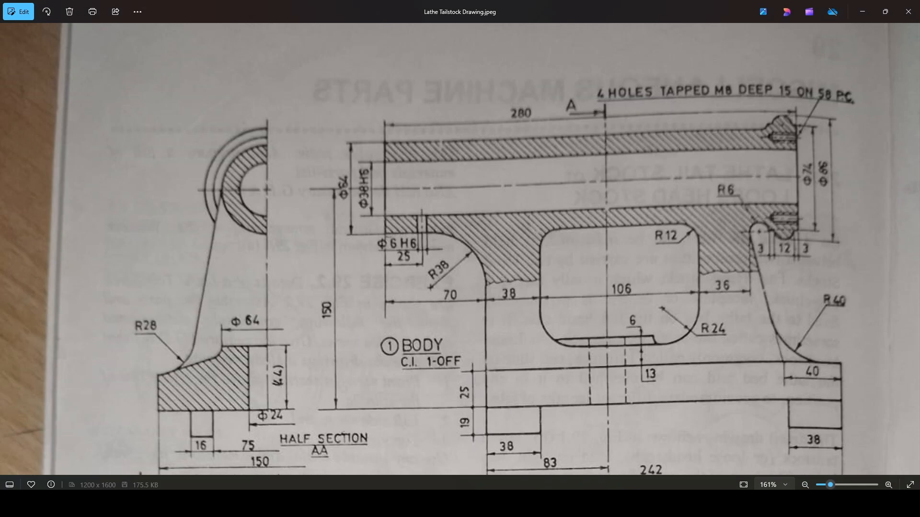
{"action": "key", "text": "alt+Tab"}
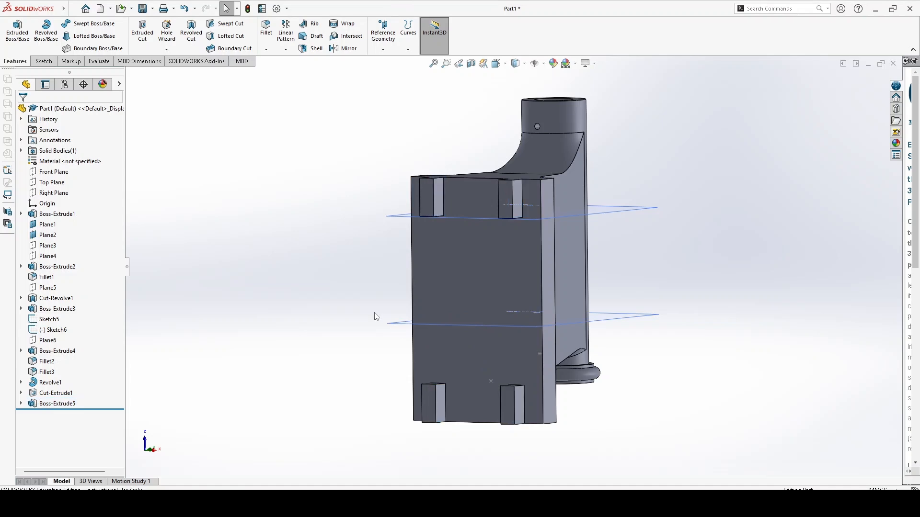
{"action": "middle_click_drag", "start_coordinate": [388, 361], "coordinate": [321, 260]}
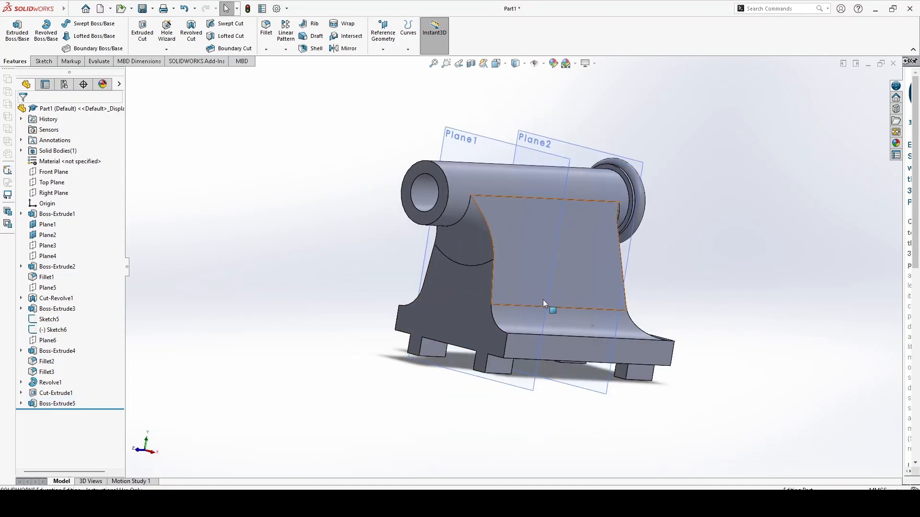
{"action": "scroll", "coordinate": [542, 299], "scroll_direction": "down", "scroll_amount": 2}
{"action": "scroll", "coordinate": [544, 340], "scroll_direction": "up", "scroll_amount": 1}
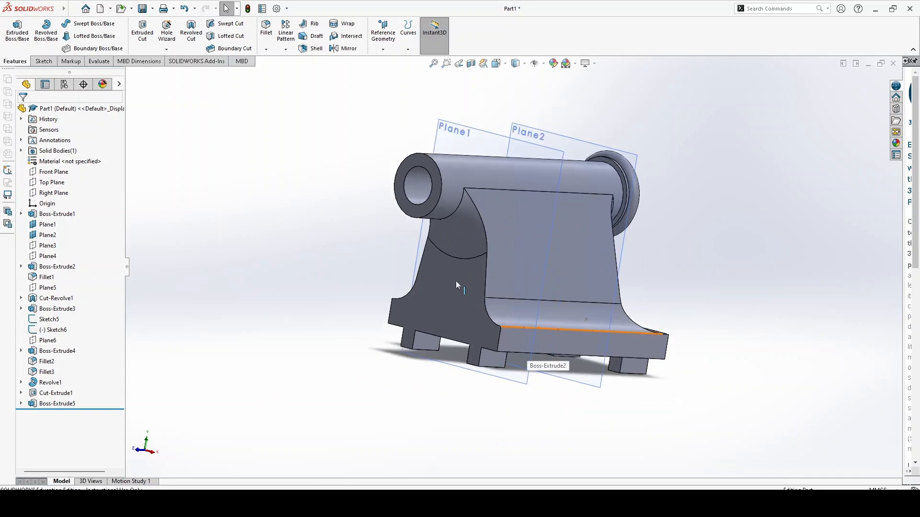
{"action": "left_click", "coordinate": [54, 193]}
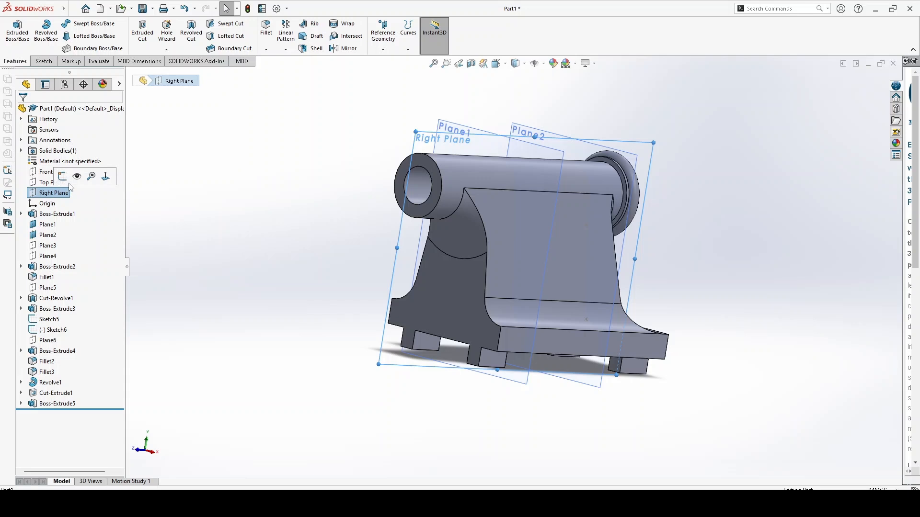
{"action": "left_click", "coordinate": [63, 176]}
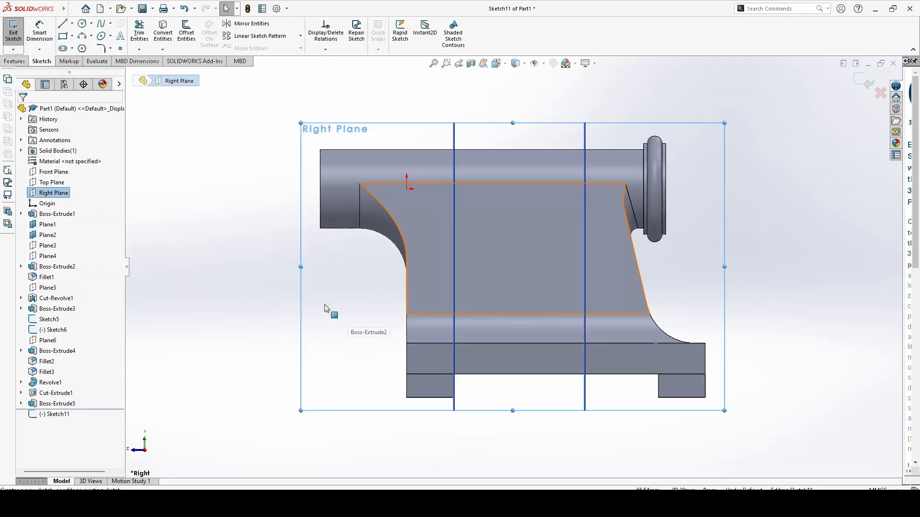
{"action": "left_click", "coordinate": [62, 36]}
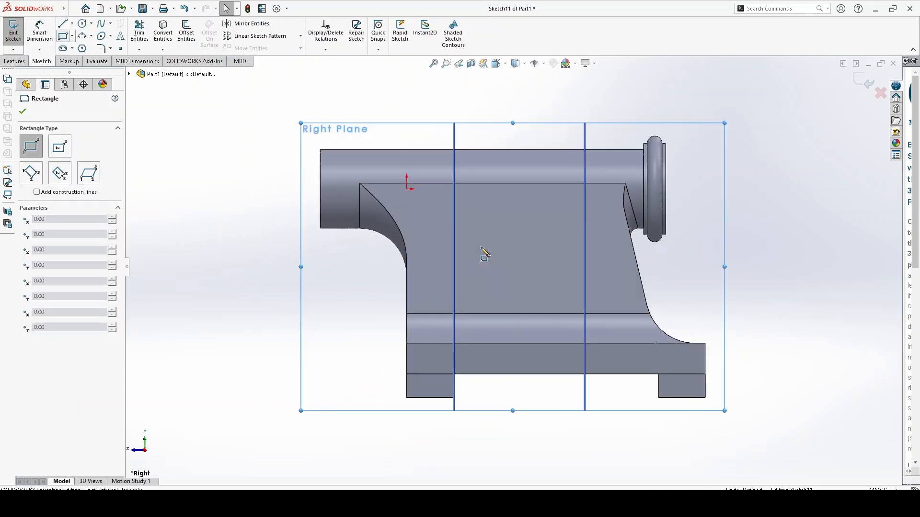
{"action": "left_click", "coordinate": [454, 218]}
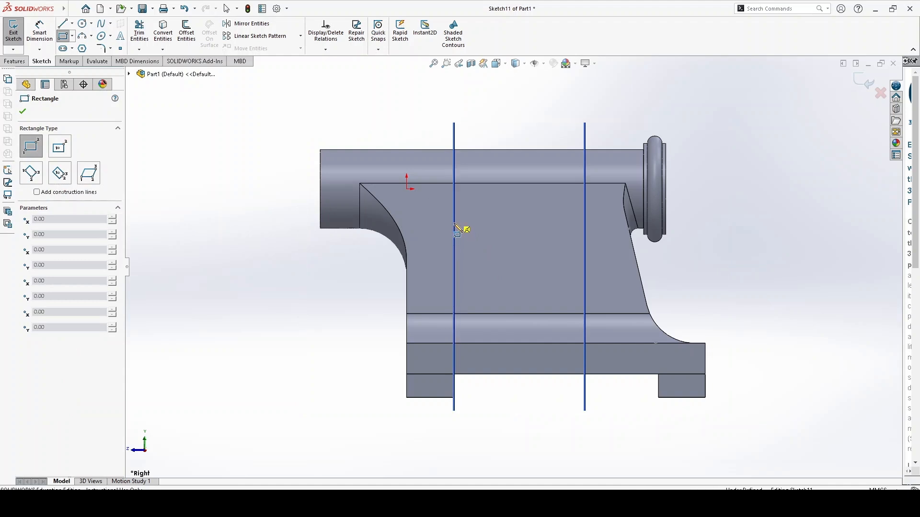
{"action": "left_click", "coordinate": [584, 326]}
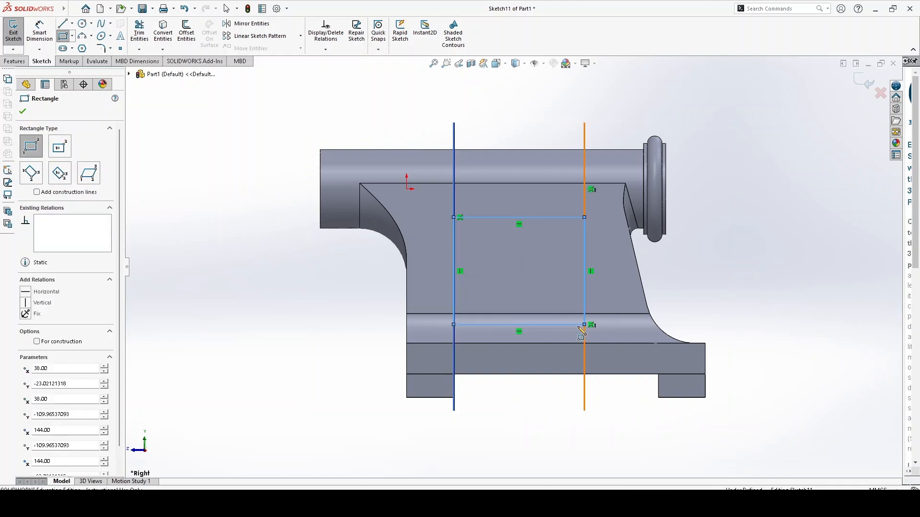
{"action": "right_click", "coordinate": [215, 214]}
{"action": "left_click", "coordinate": [236, 220]}
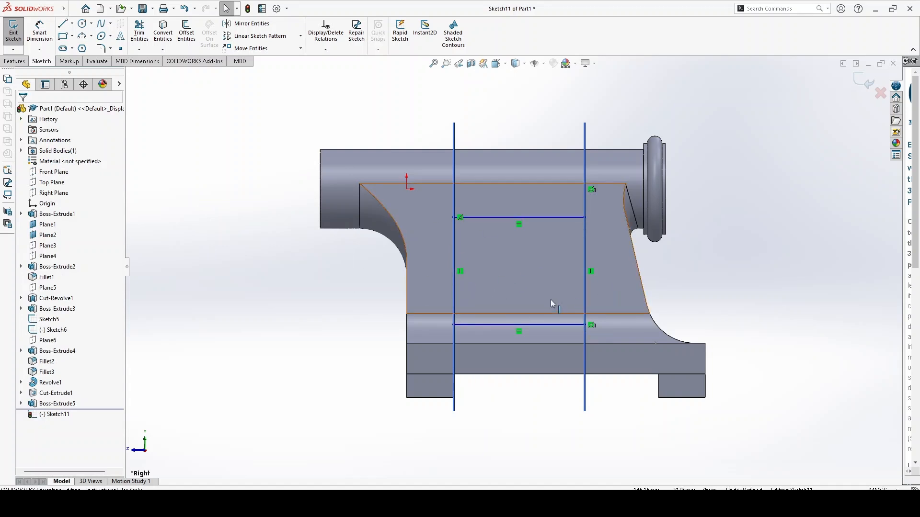
Dimension the rectangle's lower side from the upper edge of the base and set the distance to 13 mm
{"action": "right_click_drag", "start_coordinate": [198, 237], "coordinate": [198, 178]}
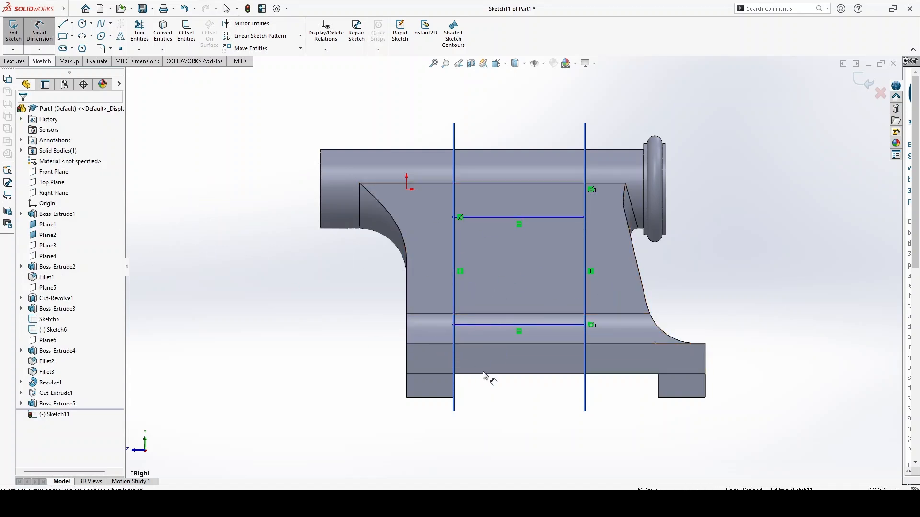
{"action": "left_click", "coordinate": [504, 343]}
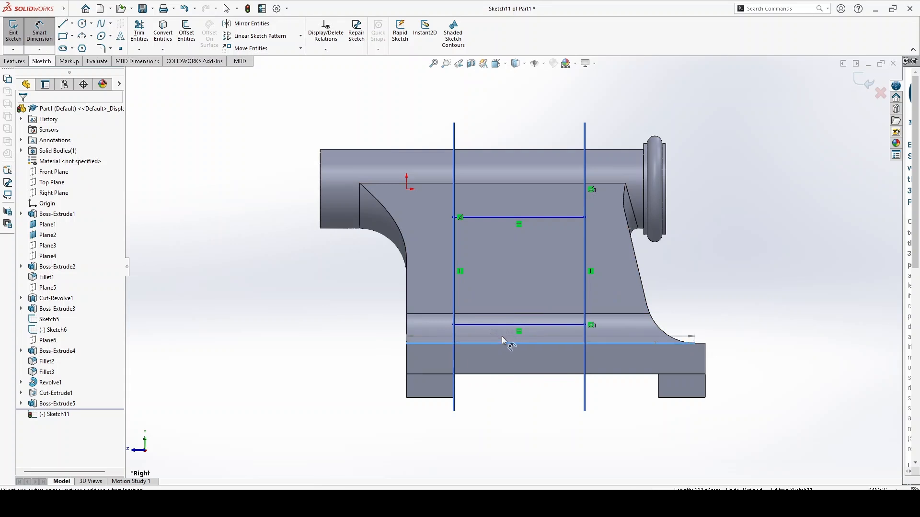
{"action": "left_click", "coordinate": [492, 325]}
{"action": "left_click", "coordinate": [357, 330]}
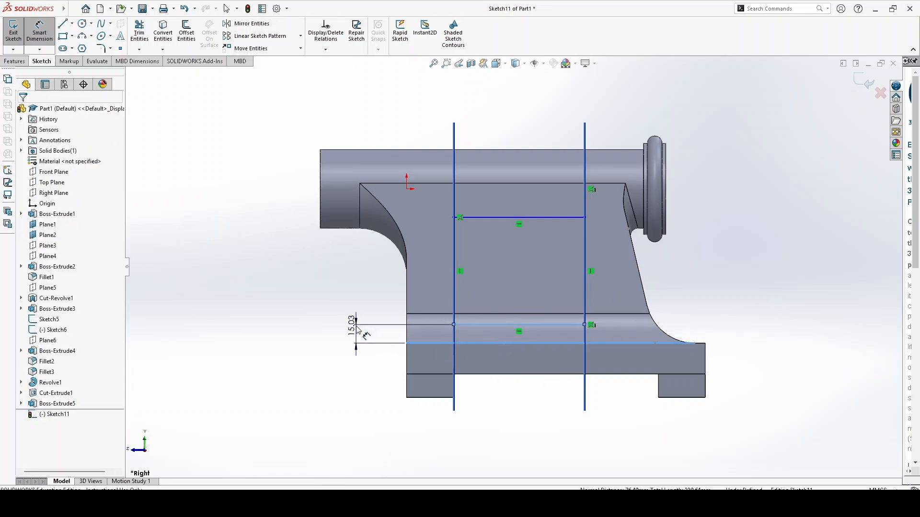
{"action": "type", "text": "13"}
{"action": "key", "text": "Return"}
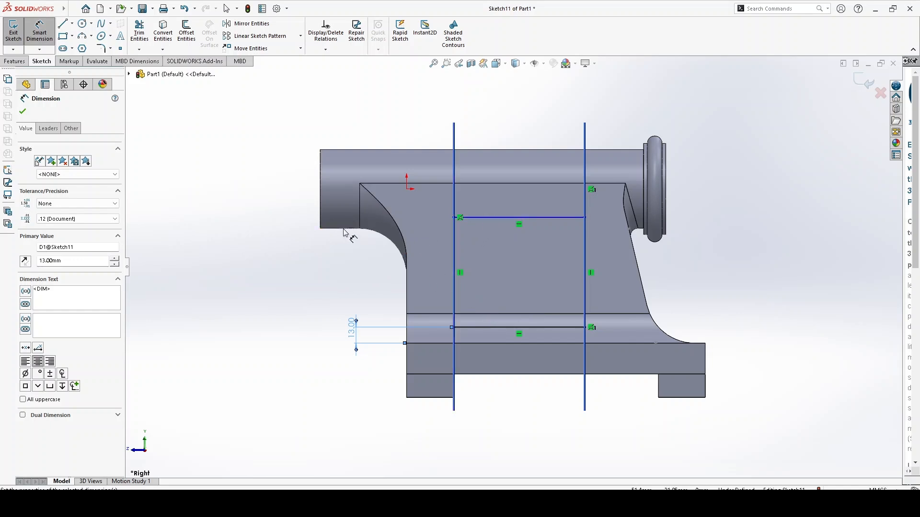
{"action": "left_click", "coordinate": [23, 112]}
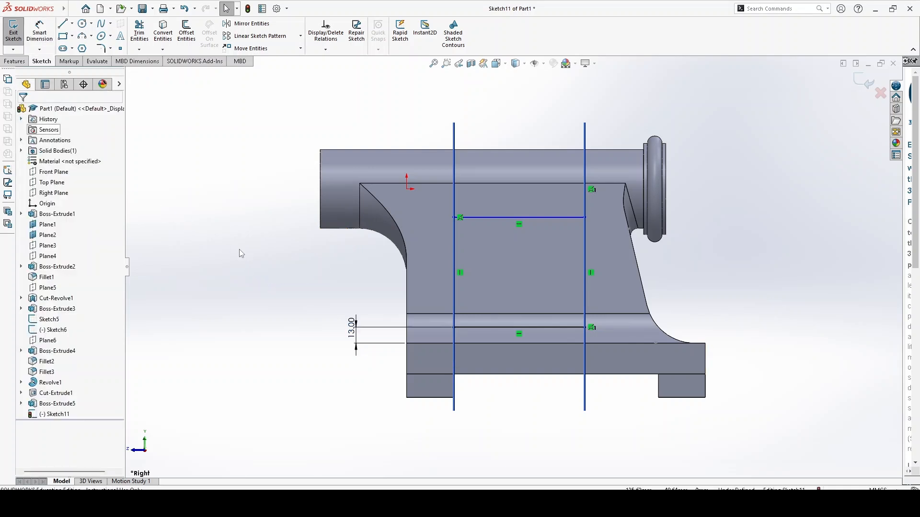
Make the rectangle's upper side collinear with the lower silhouette edge of the barrel
{"action": "left_click", "coordinate": [479, 217]}
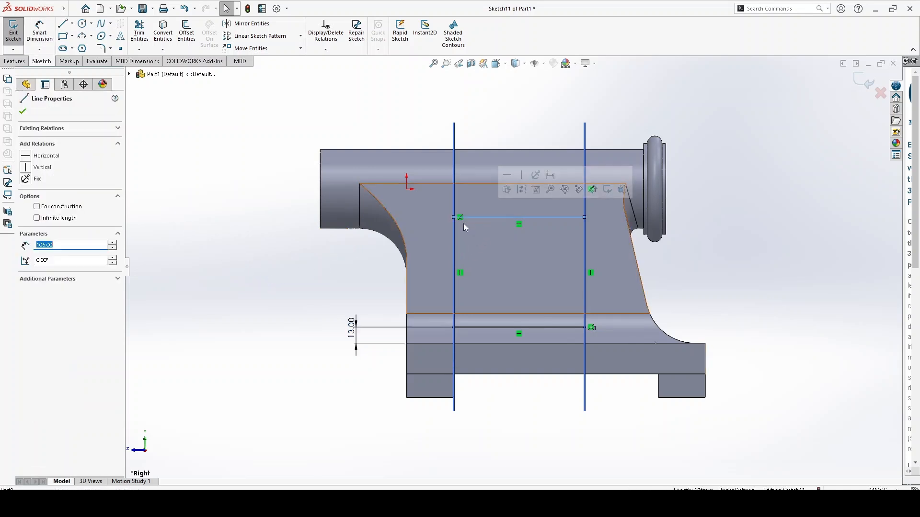
{"action": "left_click", "coordinate": [334, 233], "text": "ctrl"}
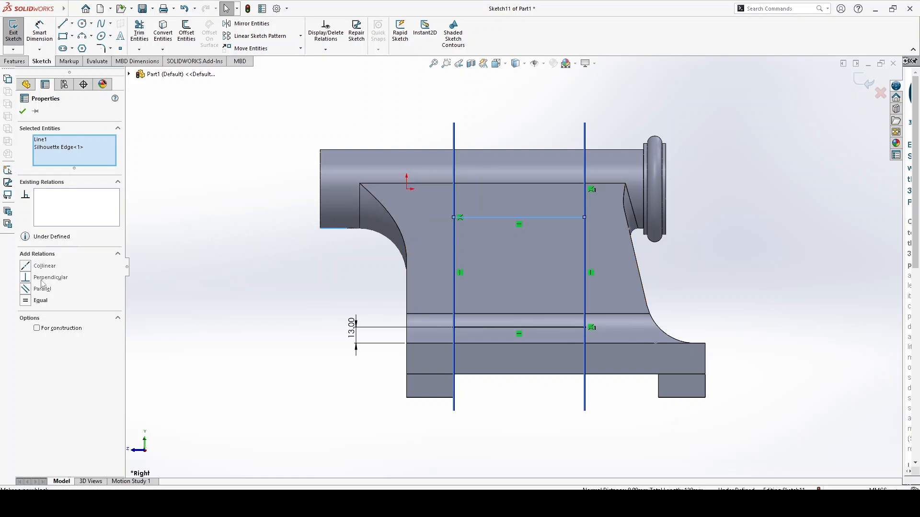
{"action": "left_click", "coordinate": [44, 266]}
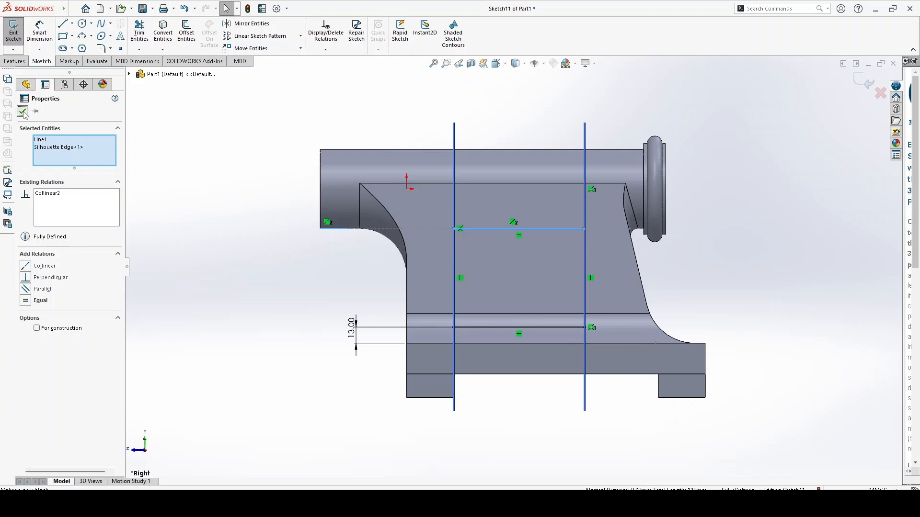
{"action": "left_click", "coordinate": [22, 112]}
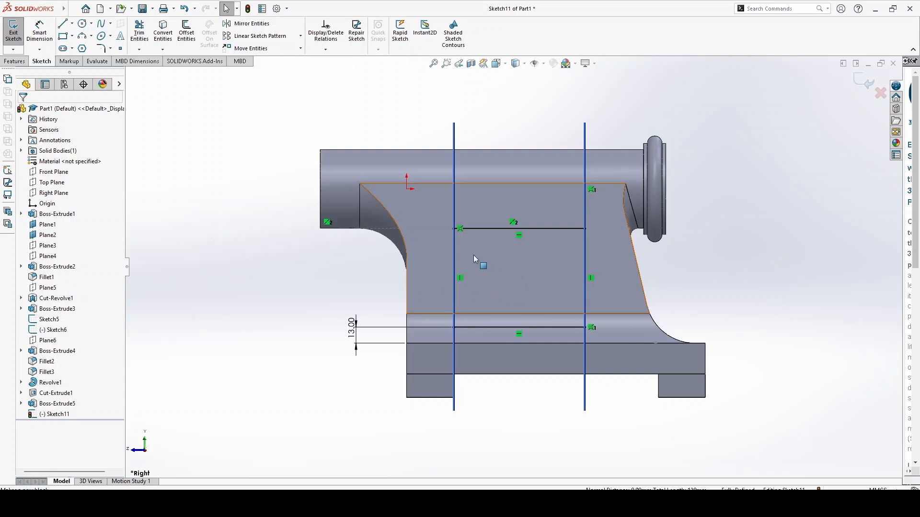
Exit the sketch and cut-extrude the rectangle through the web with a Mid Plane depth of 150 mm
{"action": "left_click", "coordinate": [862, 83]}
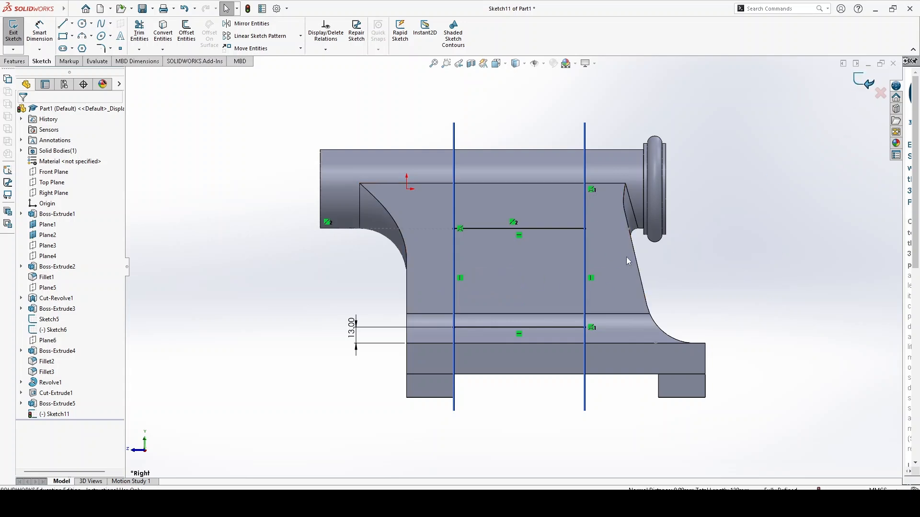
{"action": "middle_click_drag", "start_coordinate": [567, 258], "coordinate": [593, 266]}
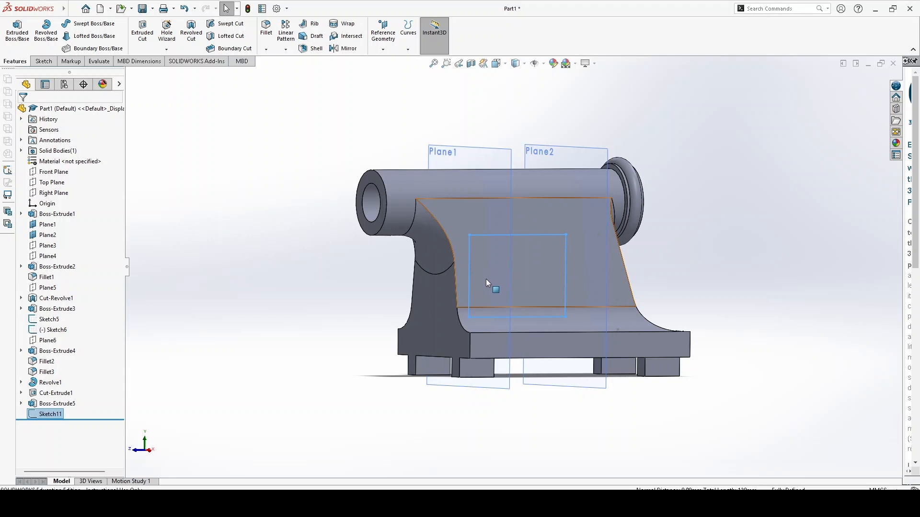
{"action": "left_click", "coordinate": [142, 29]}
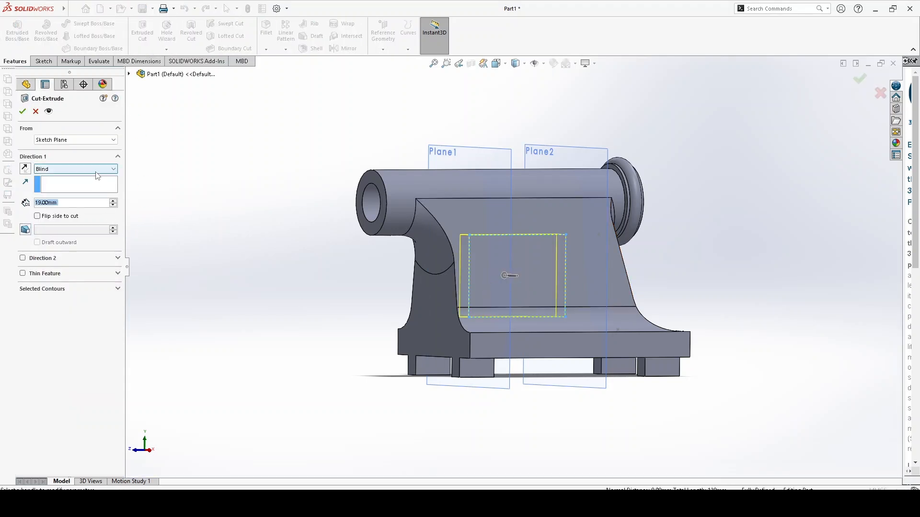
{"action": "left_click", "coordinate": [98, 169]}
{"action": "left_click", "coordinate": [74, 228]}
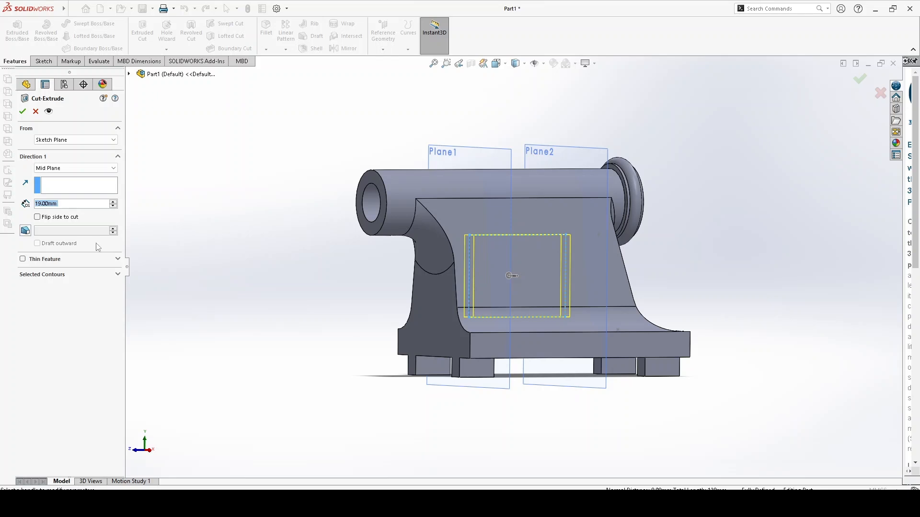
{"action": "type", "text": "150"}
{"action": "key", "text": "Return"}
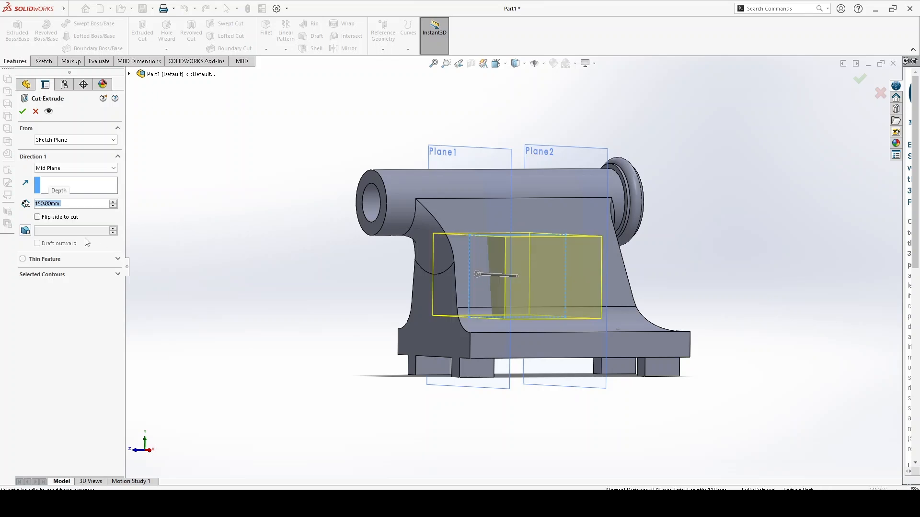
{"action": "left_click", "coordinate": [23, 111]}
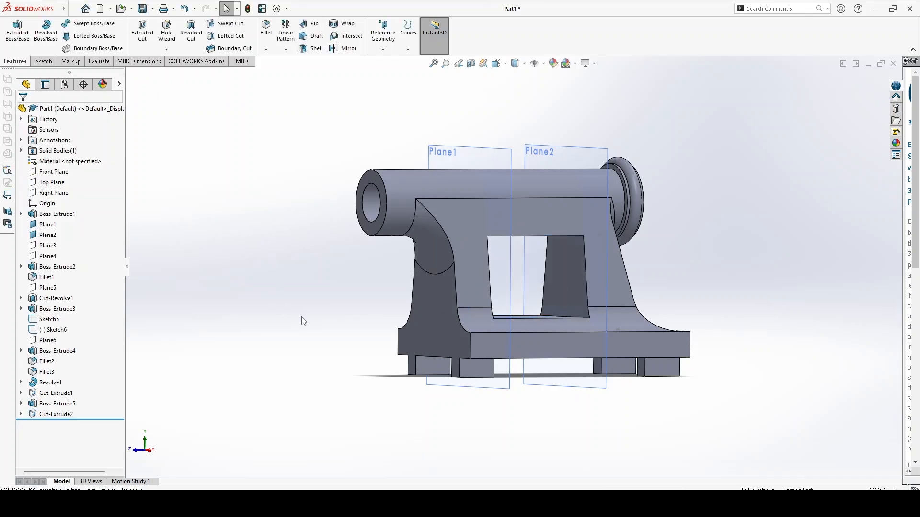
{"action": "mouse_move", "coordinate": [304, 321]}
{"action": "middle_mouse_down"}
{"action": "mouse_move", "coordinate": [286, 369]}
{"action": "mouse_move", "coordinate": [310, 317]}
{"action": "middle_mouse_up"}
{"action": "scroll", "coordinate": [601, 295], "scroll_direction": "down", "scroll_amount": 1}
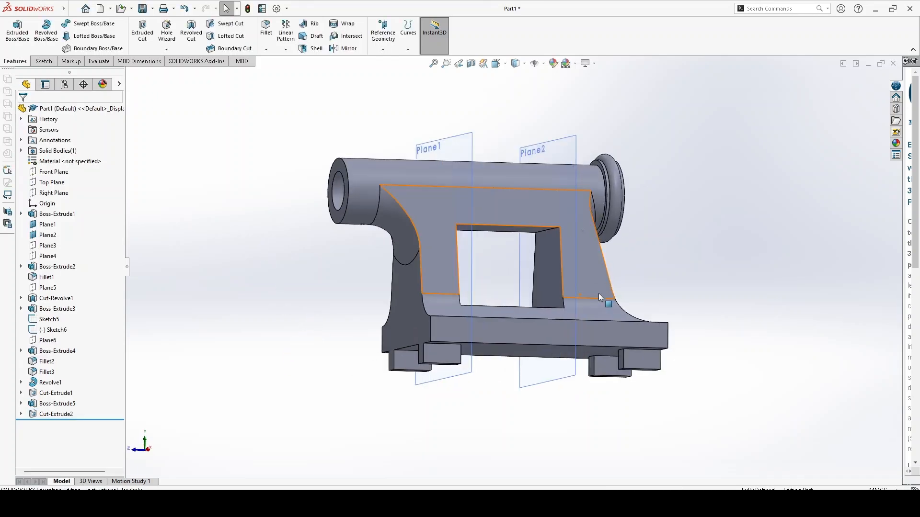
{"action": "scroll", "coordinate": [556, 295], "scroll_direction": "up", "scroll_amount": 1}
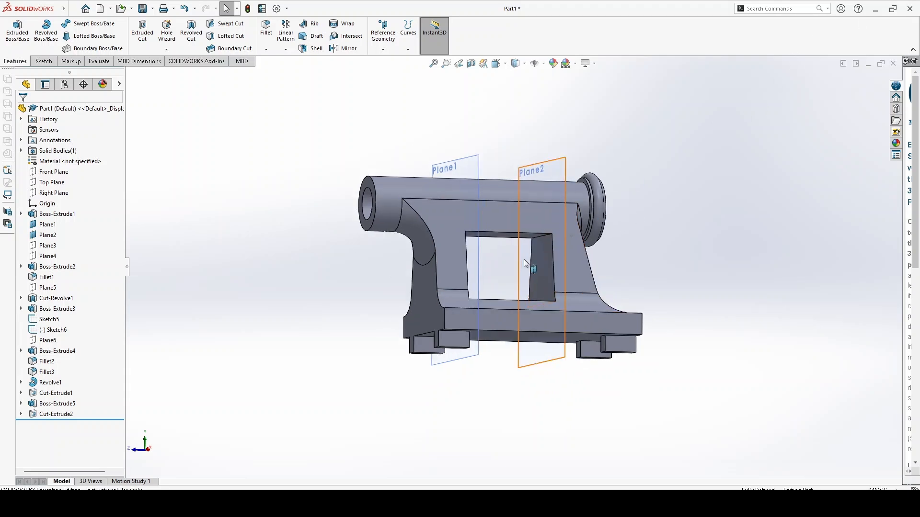
{"action": "scroll", "coordinate": [519, 259], "scroll_direction": "down", "scroll_amount": 1}
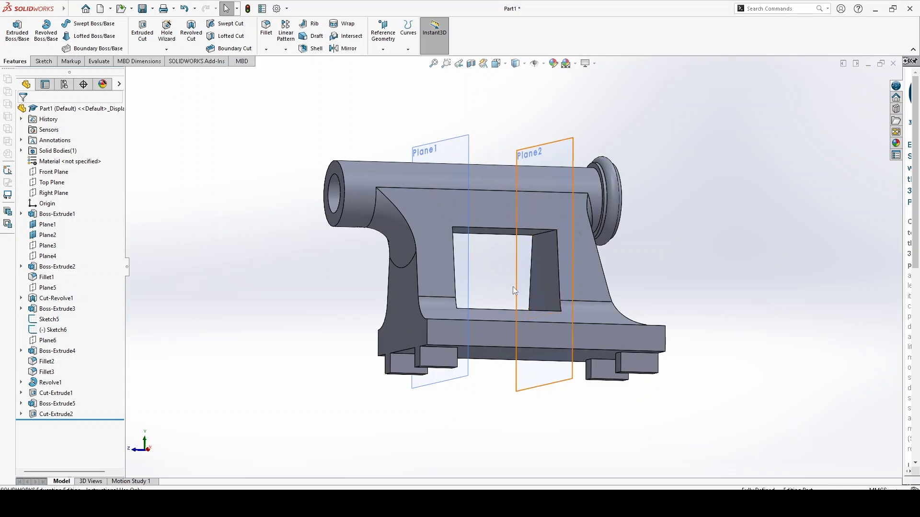
{"action": "scroll", "coordinate": [513, 283], "scroll_direction": "up", "scroll_amount": 1}
Fillet the two lower inside corner edges of the web's window with a 24 mm radius
{"action": "middle_click_drag", "start_coordinate": [512, 282], "coordinate": [512, 320]}
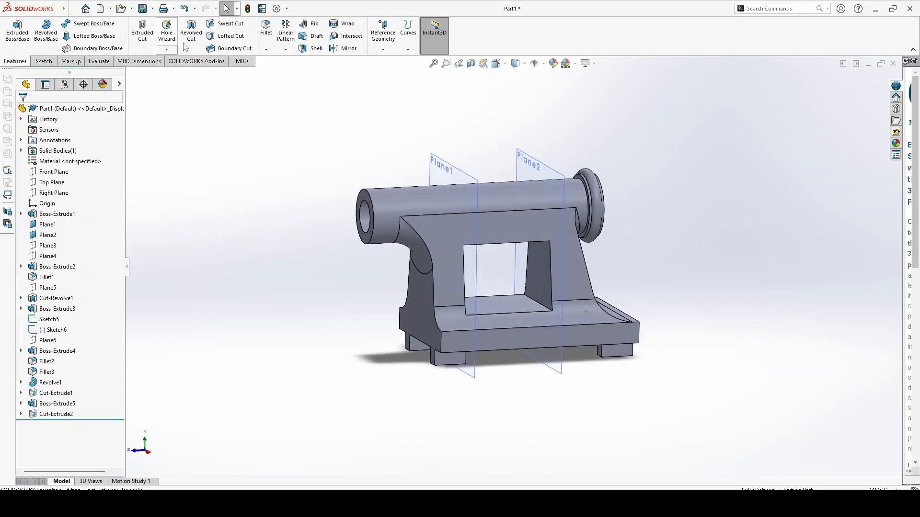
{"action": "left_click", "coordinate": [265, 29]}
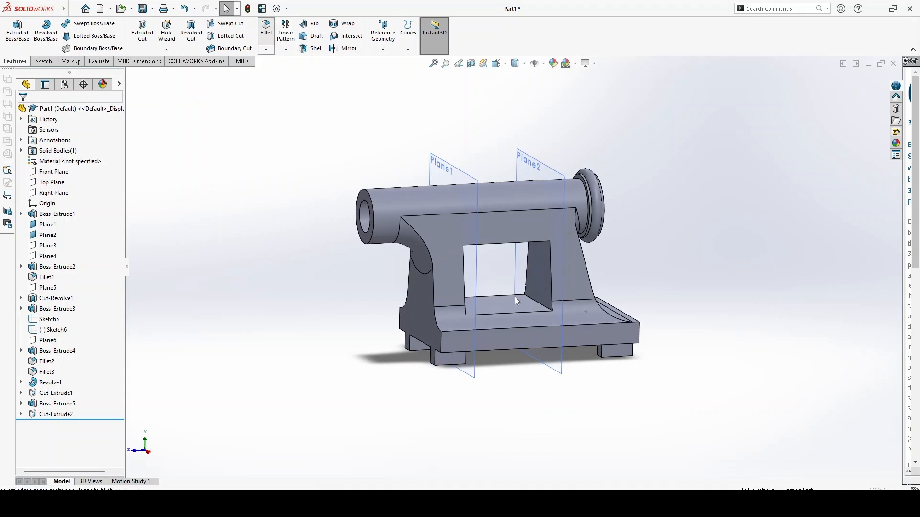
{"action": "scroll", "coordinate": [533, 302], "scroll_direction": "down", "scroll_amount": 3}
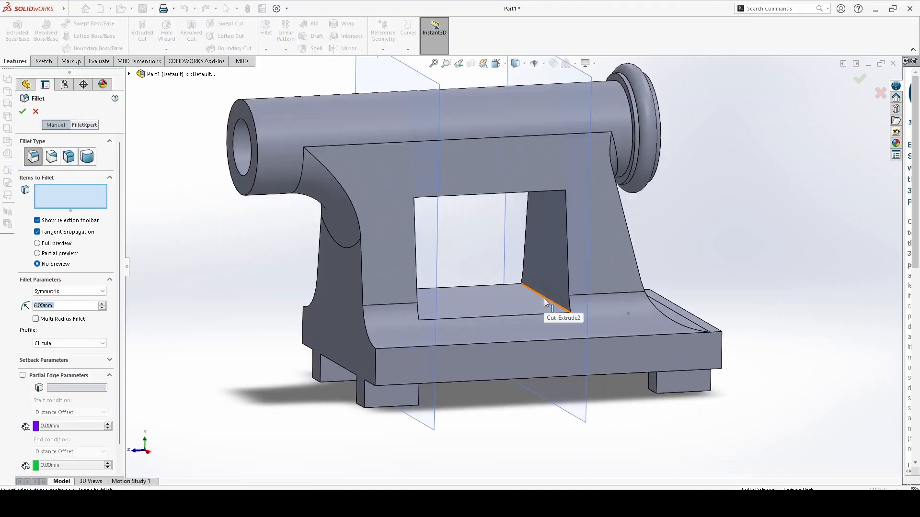
{"action": "left_click", "coordinate": [545, 298]}
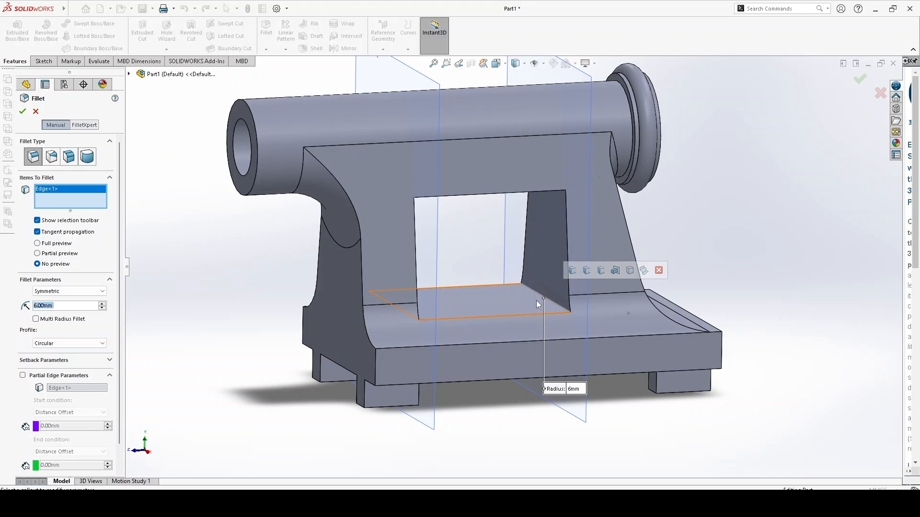
{"action": "middle_click_drag", "start_coordinate": [479, 309], "coordinate": [412, 305]}
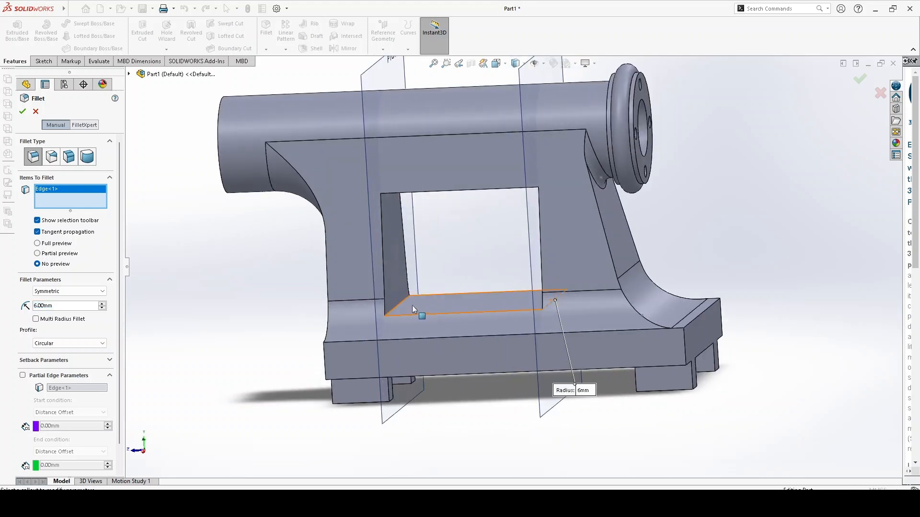
{"action": "left_click", "coordinate": [397, 309]}
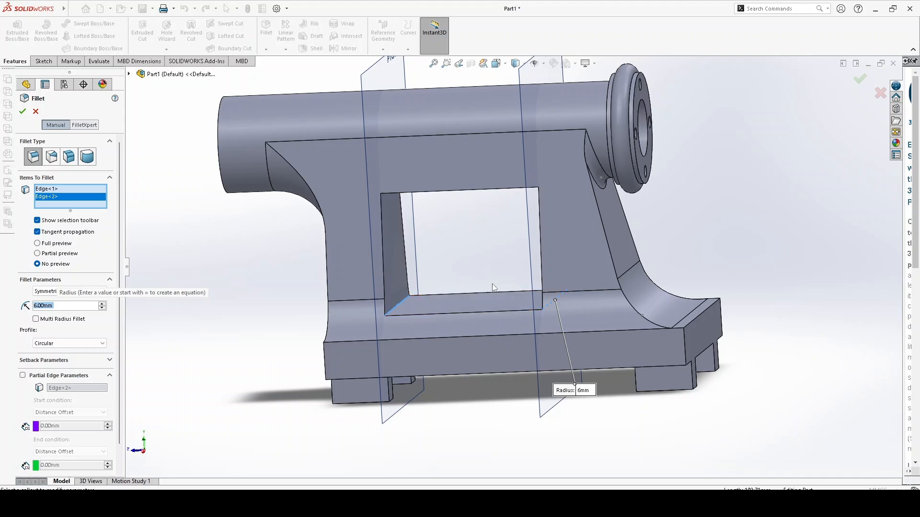
{"action": "middle_click_drag", "start_coordinate": [502, 274], "coordinate": [544, 301]}
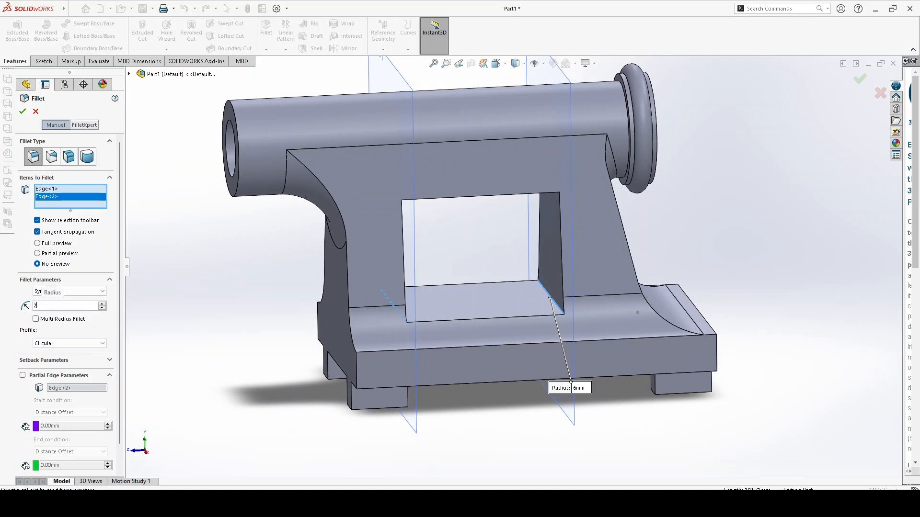
{"action": "type", "text": "24"}
{"action": "key", "text": "Return"}
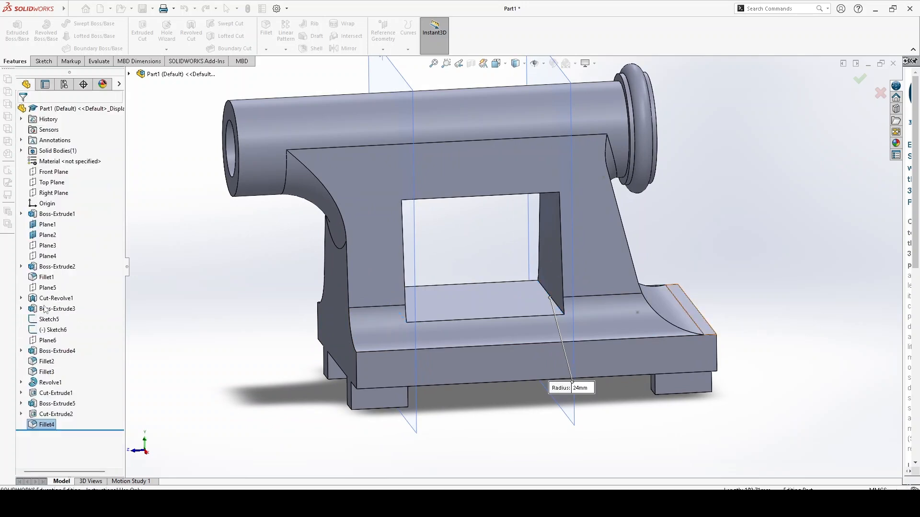
{"action": "left_click", "coordinate": [266, 416]}
Fillet the two upper inside corner edges of the web's window with a 12 mm radius
{"action": "scroll", "coordinate": [271, 419], "scroll_direction": "up", "scroll_amount": 2}
{"action": "middle_click_drag", "start_coordinate": [273, 424], "coordinate": [288, 328]}
{"action": "left_click", "coordinate": [265, 28]}
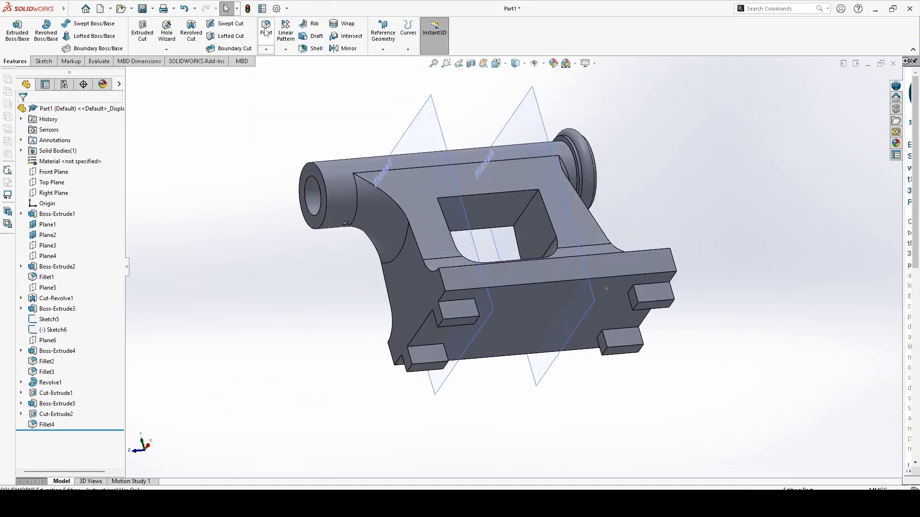
{"action": "left_click", "coordinate": [528, 205]}
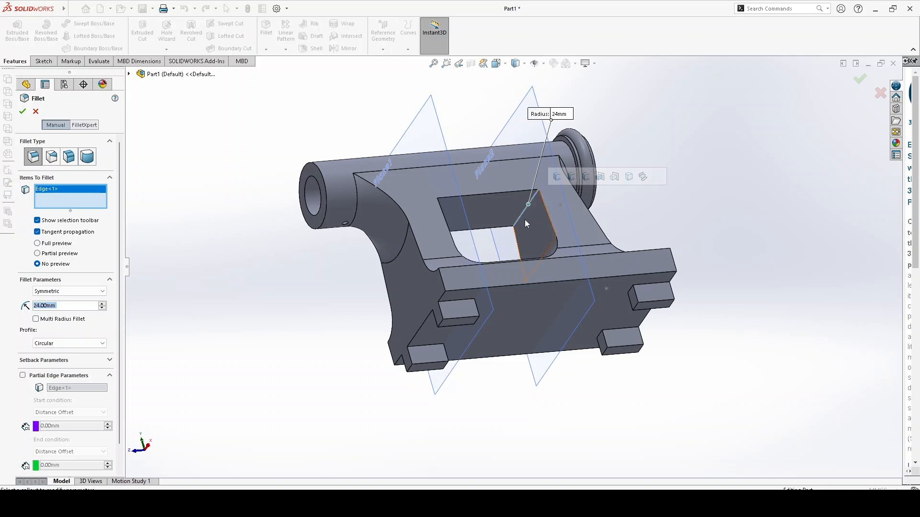
{"action": "middle_click_drag", "start_coordinate": [524, 220], "coordinate": [469, 251]}
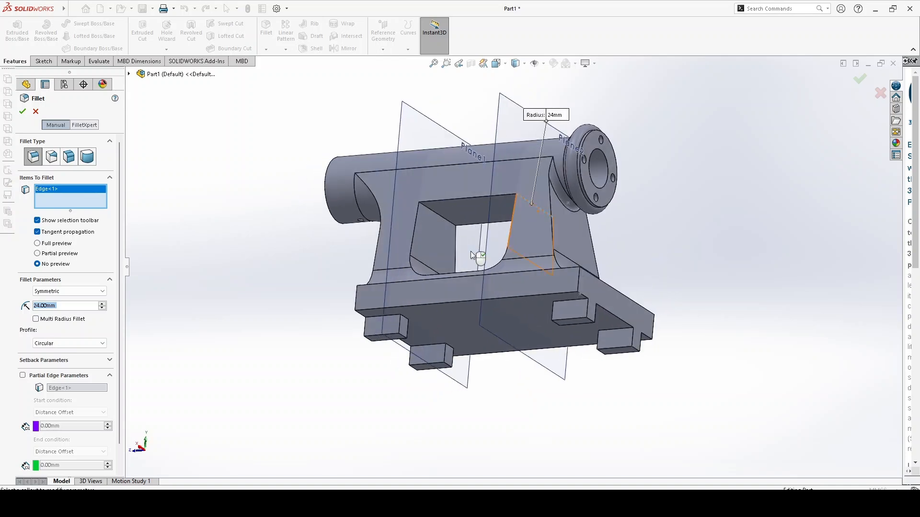
{"action": "left_click", "coordinate": [427, 206]}
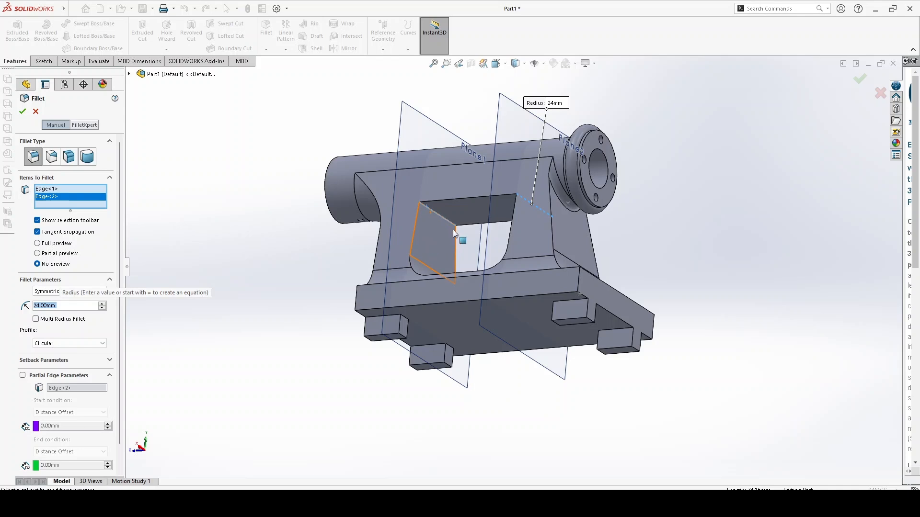
{"action": "type", "text": "12"}
{"action": "key", "text": "Return"}
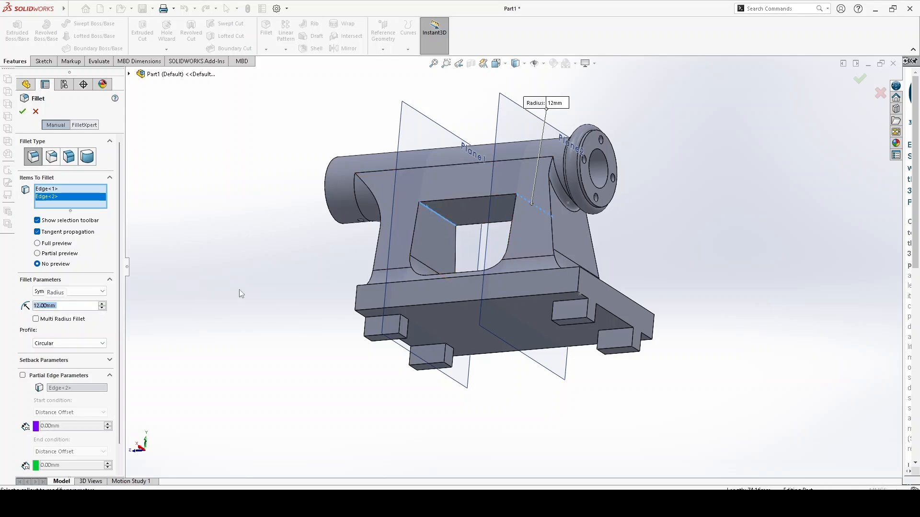
Examine the window's rounded corners and the surrounding web from several angles
{"action": "middle_click_drag", "start_coordinate": [360, 286], "coordinate": [459, 396]}
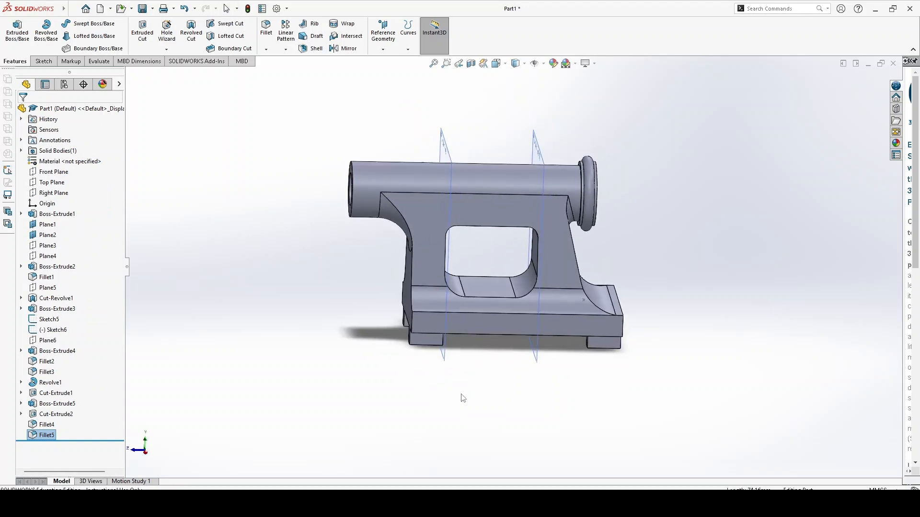
{"action": "scroll", "coordinate": [482, 323], "scroll_direction": "down", "scroll_amount": 5}
{"action": "right_click", "coordinate": [263, 313]}
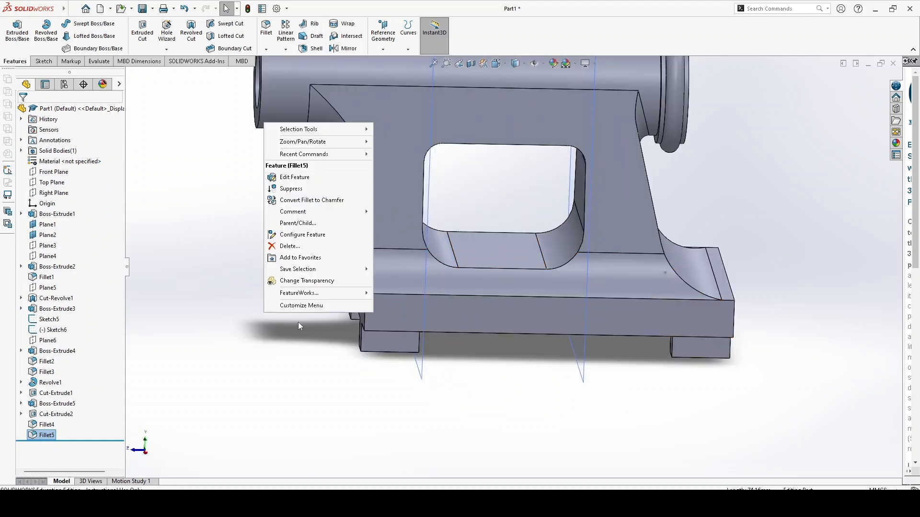
{"action": "left_click", "coordinate": [226, 224]}
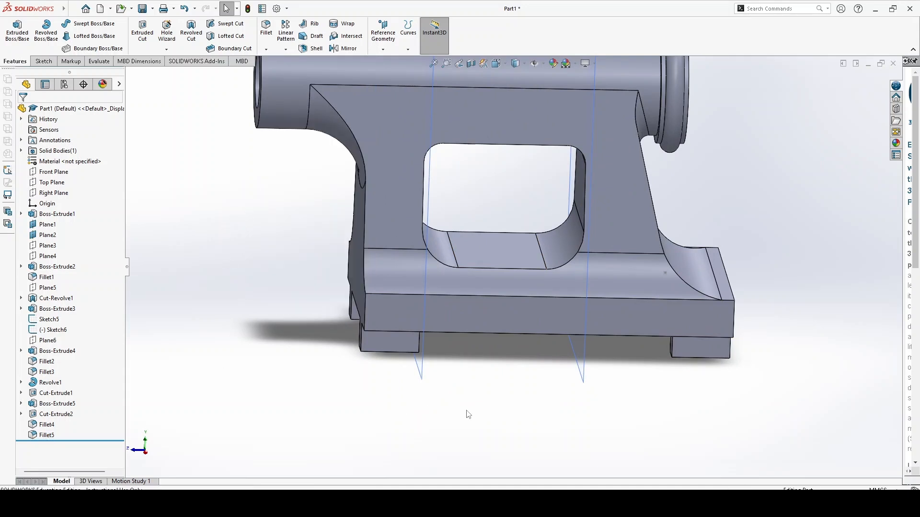
{"action": "scroll", "coordinate": [467, 411], "scroll_direction": "up", "scroll_amount": 1}
{"action": "middle_click_drag", "start_coordinate": [468, 405], "coordinate": [468, 386]}
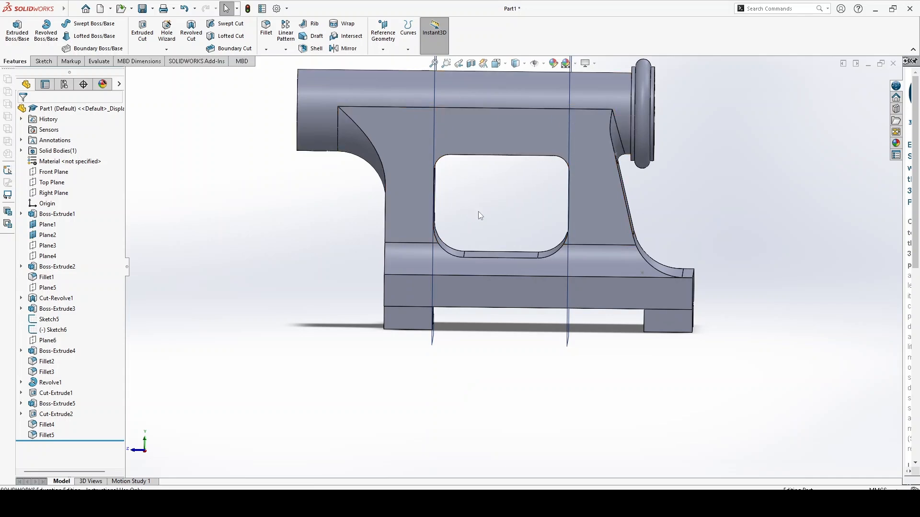
{"action": "middle_click_drag", "start_coordinate": [478, 212], "coordinate": [586, 159]}
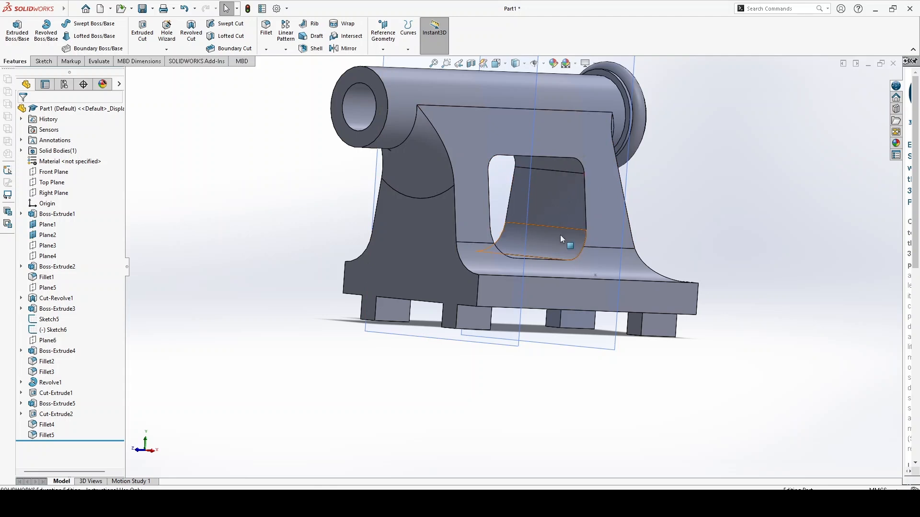
{"action": "scroll", "coordinate": [561, 236], "scroll_direction": "down", "scroll_amount": 3}
{"action": "scroll", "coordinate": [560, 240], "scroll_direction": "up", "scroll_amount": 2}
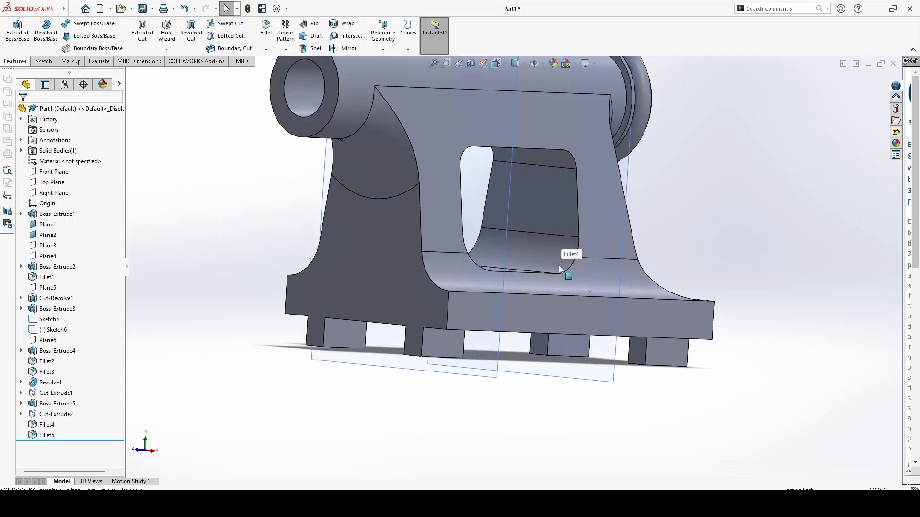
{"action": "scroll", "coordinate": [524, 244], "scroll_direction": "up", "scroll_amount": 6}
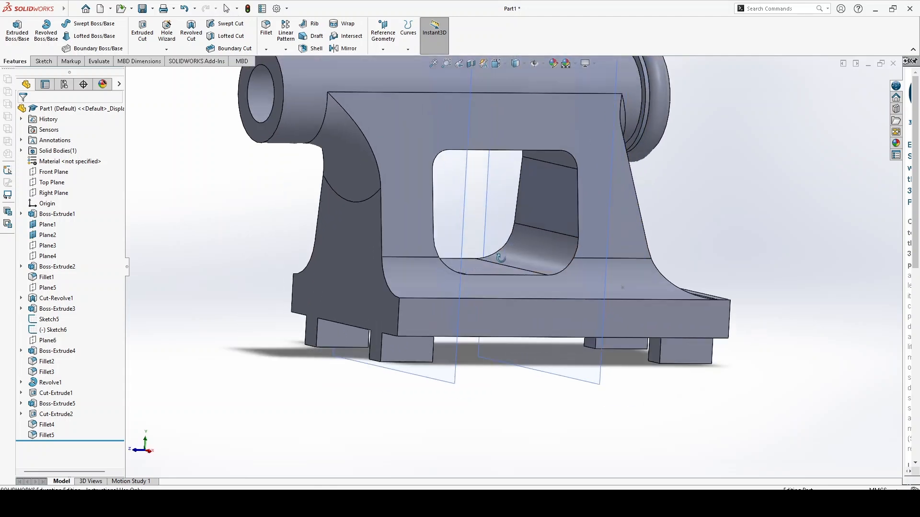
{"action": "scroll", "coordinate": [510, 220], "scroll_direction": "down", "scroll_amount": 2}
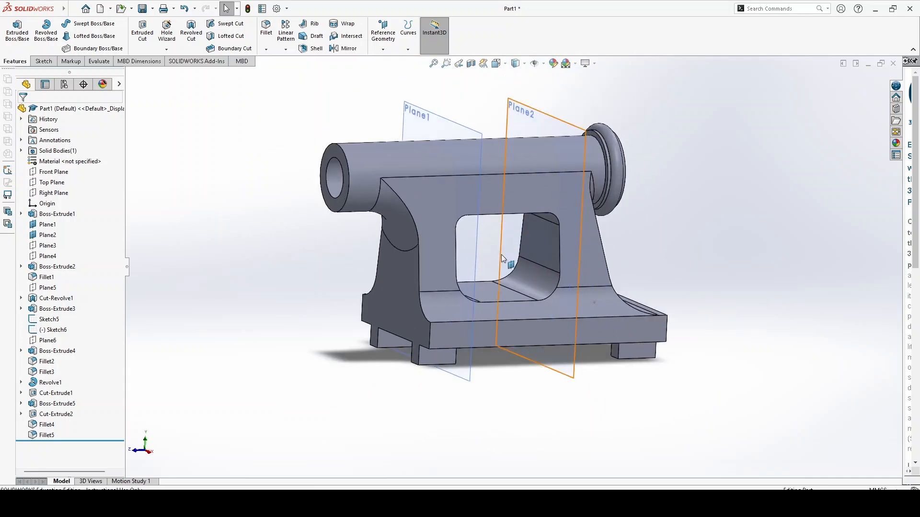
Start a sketch on the window's bottom face and draw a circle about 33 mm in diameter, centred vertically in line with the origin
{"action": "middle_click_drag", "start_coordinate": [493, 264], "coordinate": [477, 302]}
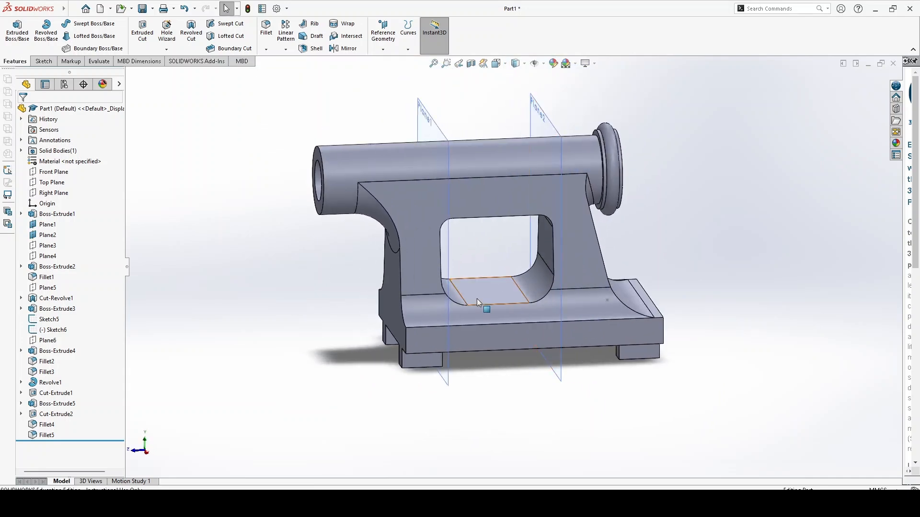
{"action": "left_click", "coordinate": [480, 293]}
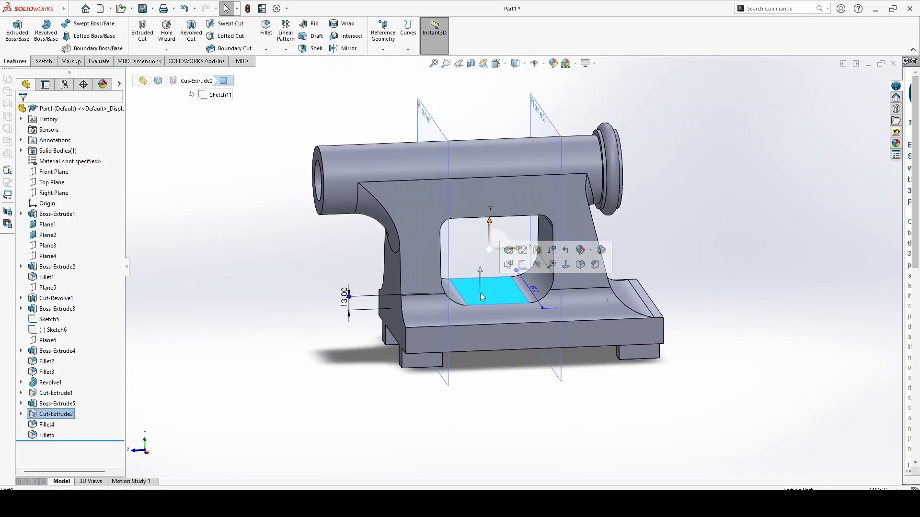
{"action": "left_click", "coordinate": [524, 267]}
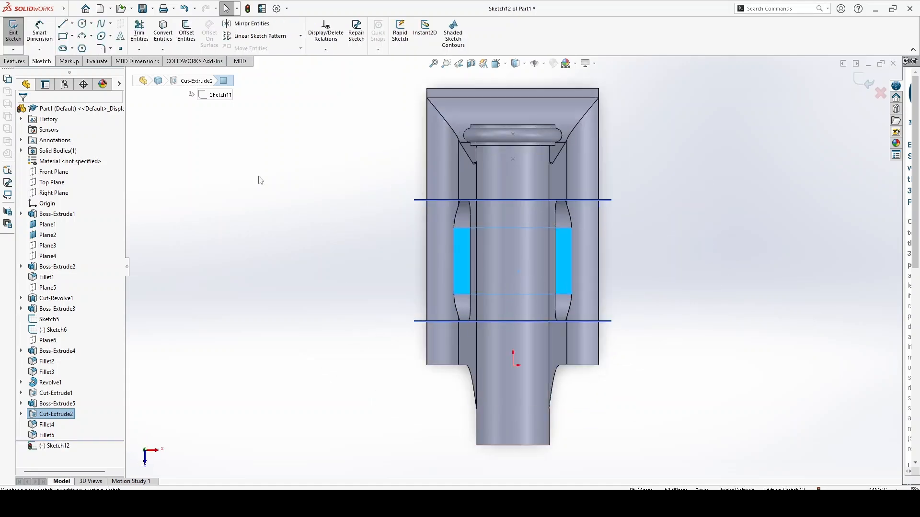
{"action": "left_click", "coordinate": [82, 24]}
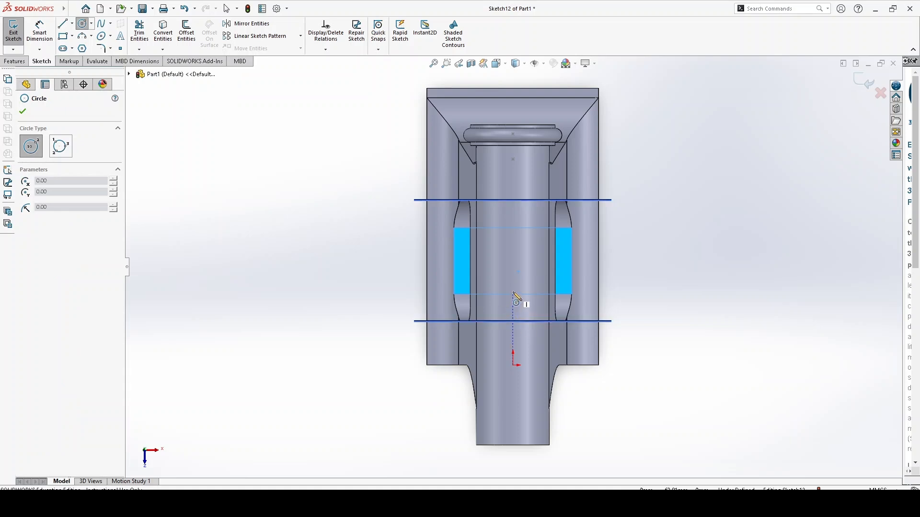
{"action": "left_click", "coordinate": [513, 287]}
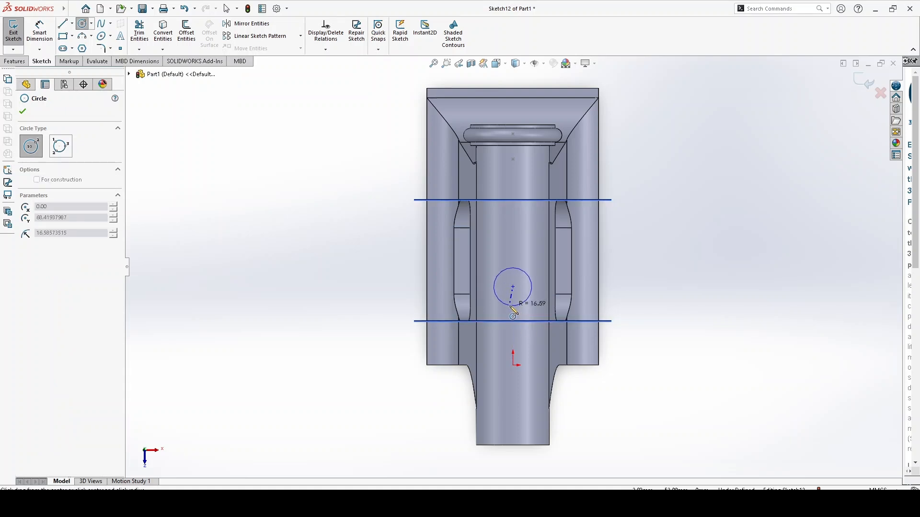
{"action": "left_click", "coordinate": [512, 306]}
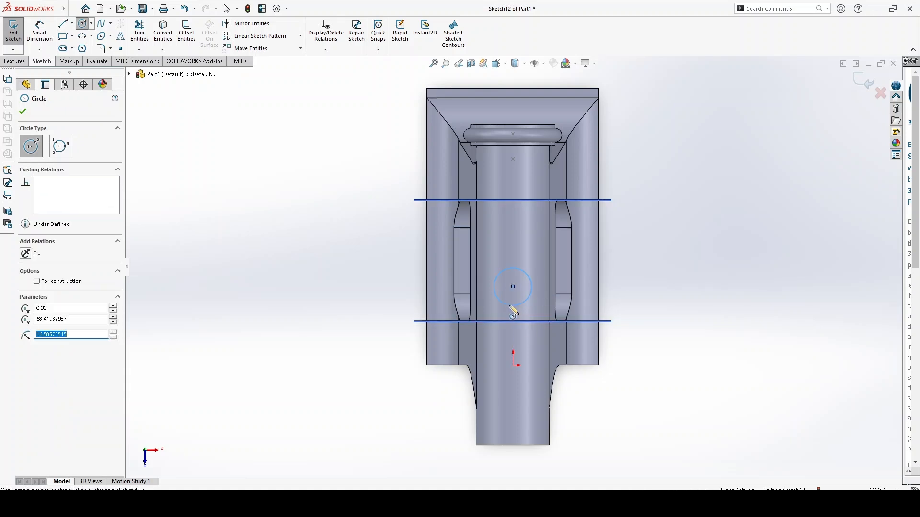
{"action": "left_click", "coordinate": [23, 112]}
Dimension the circle and set its diameter to 64 mm
{"action": "right_click_drag", "start_coordinate": [312, 351], "coordinate": [310, 227]}
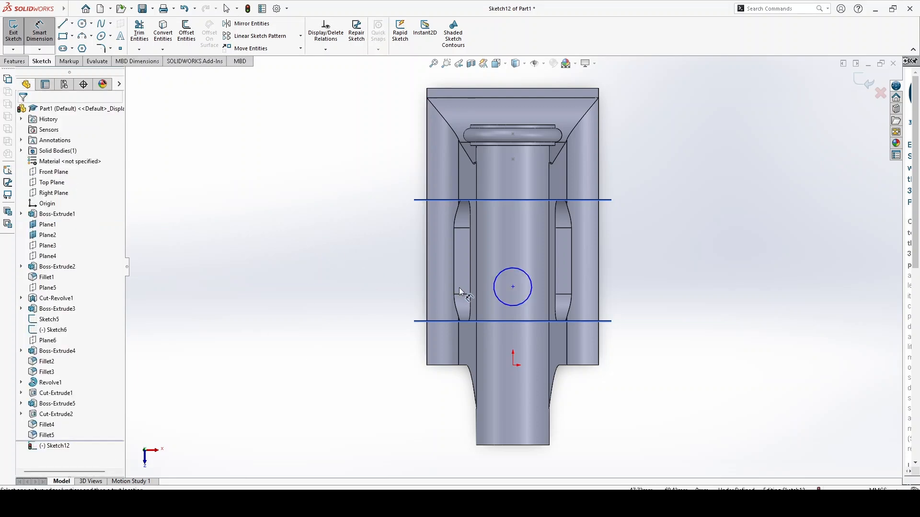
{"action": "left_click", "coordinate": [495, 287]}
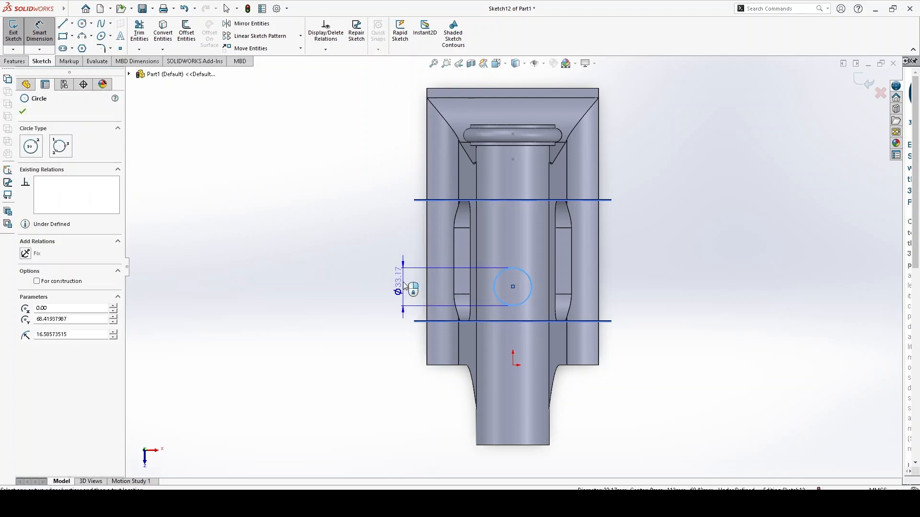
{"action": "left_click", "coordinate": [405, 286]}
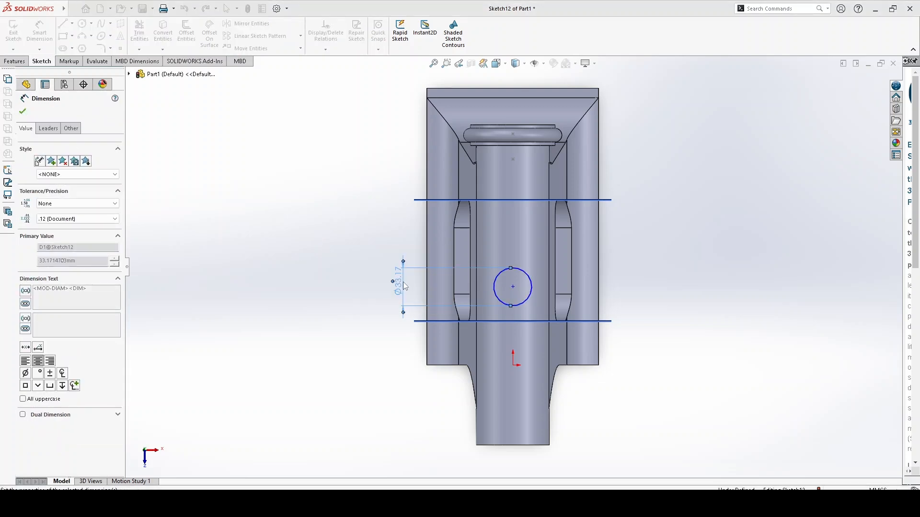
{"action": "type", "text": "64"}
{"action": "key", "text": "Return"}
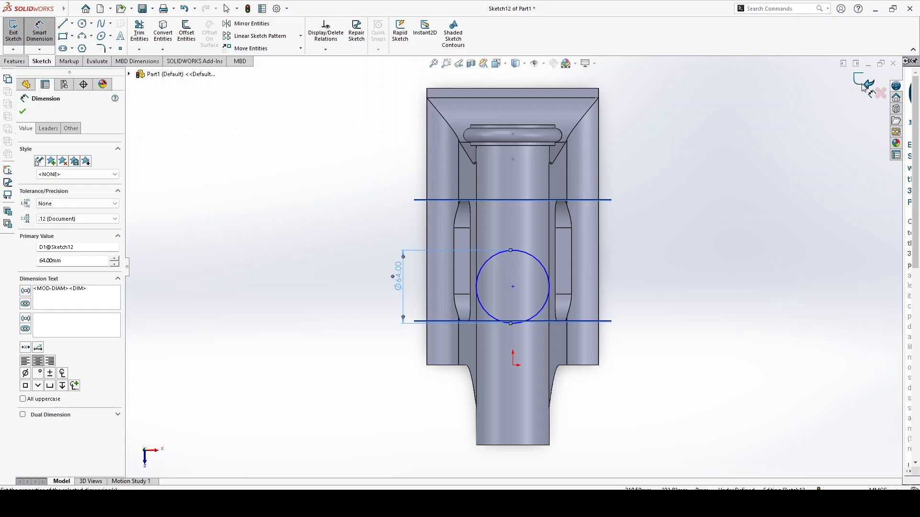
Dimension the circle's centre 83 mm from the base's end edge
{"action": "left_click", "coordinate": [513, 287]}
{"action": "left_click", "coordinate": [434, 367]}
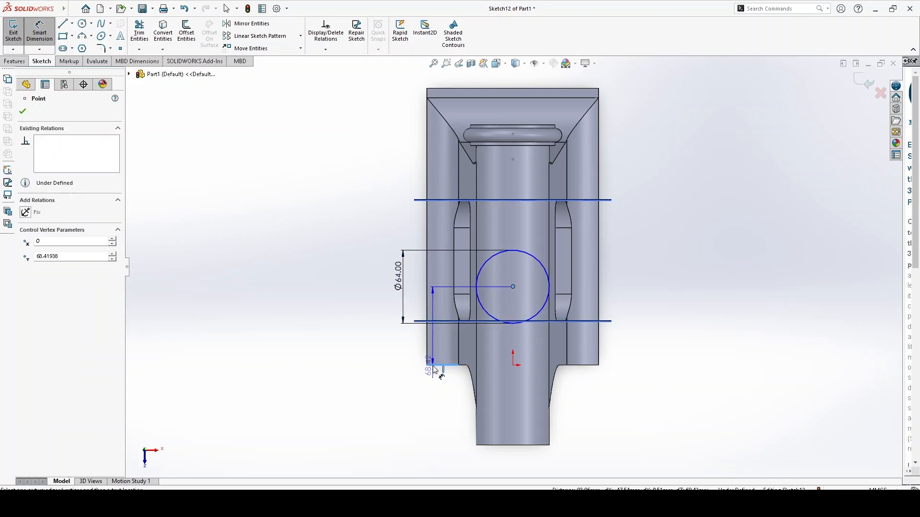
{"action": "left_click", "coordinate": [388, 354]}
{"action": "type", "text": "83"}
{"action": "key", "text": "Return"}
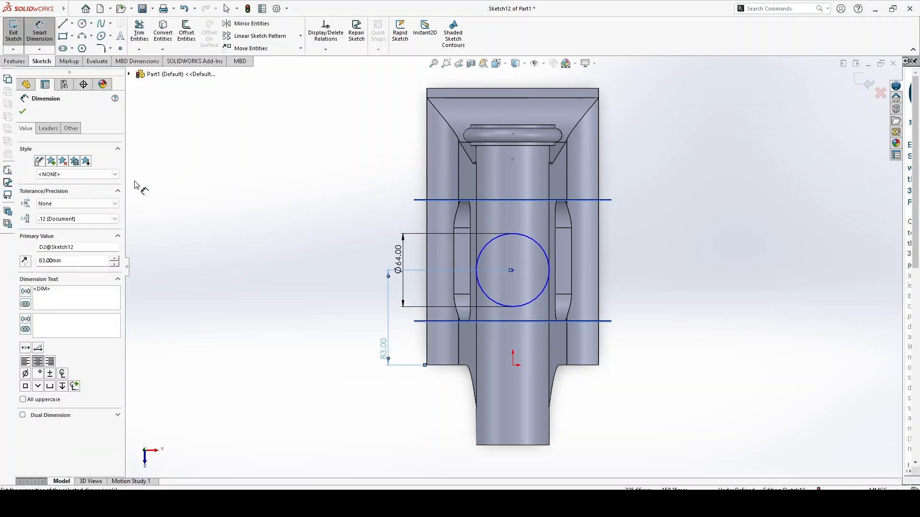
{"action": "left_click", "coordinate": [22, 111]}
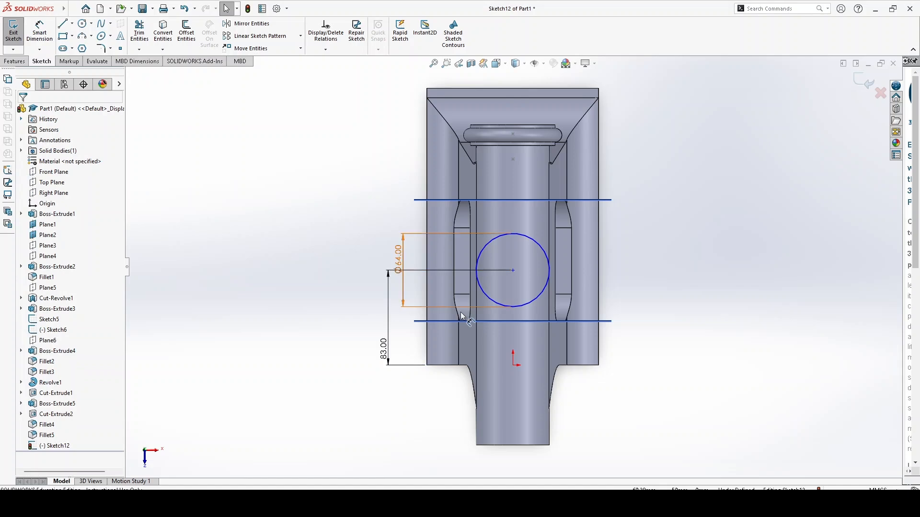
Extrude the 64 mm circle 6 mm up from the window's bottom face, merged with the body
{"action": "scroll", "coordinate": [516, 349], "scroll_direction": "up", "scroll_amount": 2}
{"action": "middle_click_drag", "start_coordinate": [516, 350], "coordinate": [532, 346]}
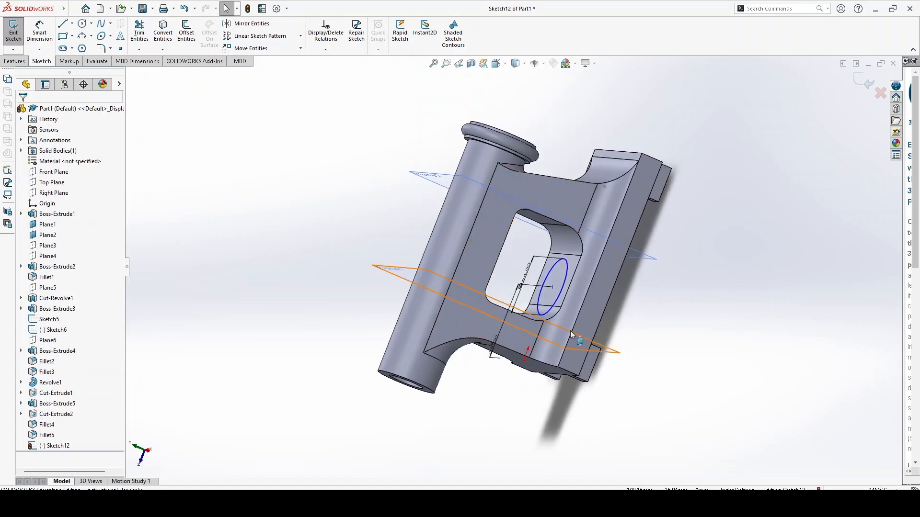
{"action": "left_click", "coordinate": [15, 62]}
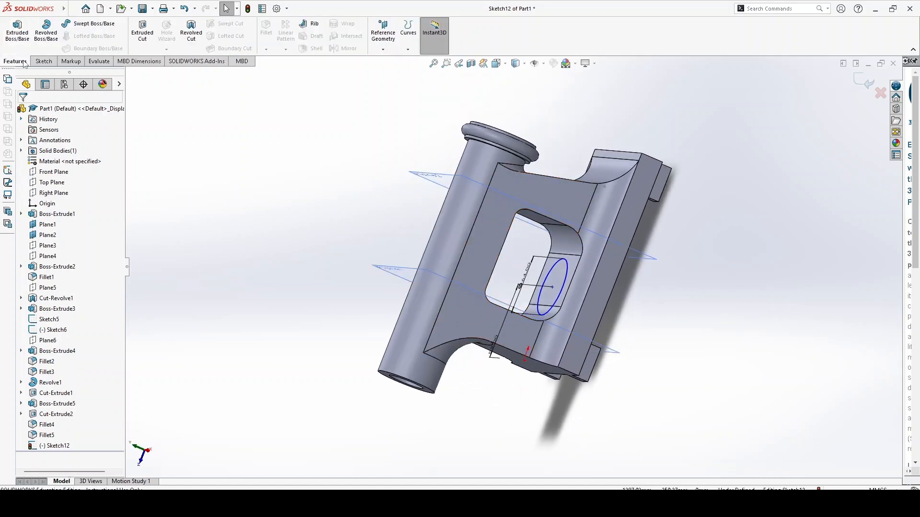
{"action": "left_click", "coordinate": [18, 33]}
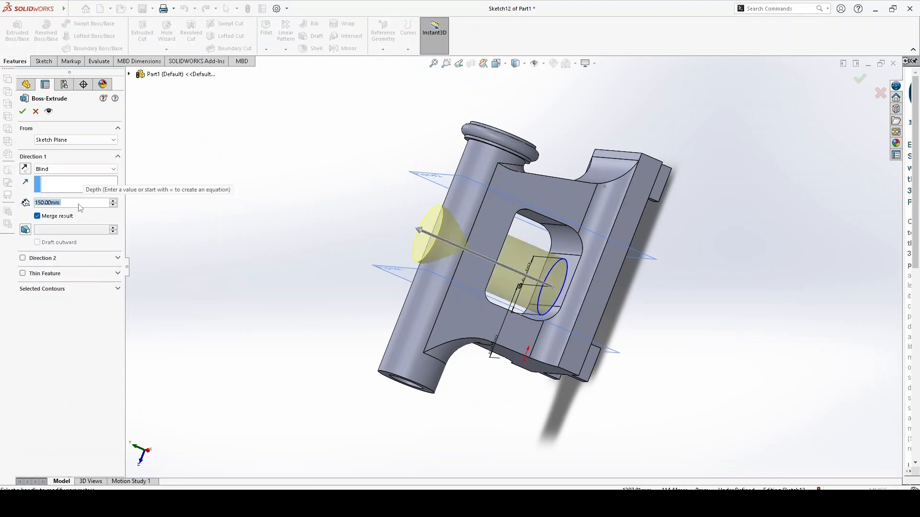
{"action": "type", "text": "6"}
{"action": "key", "text": "Return"}
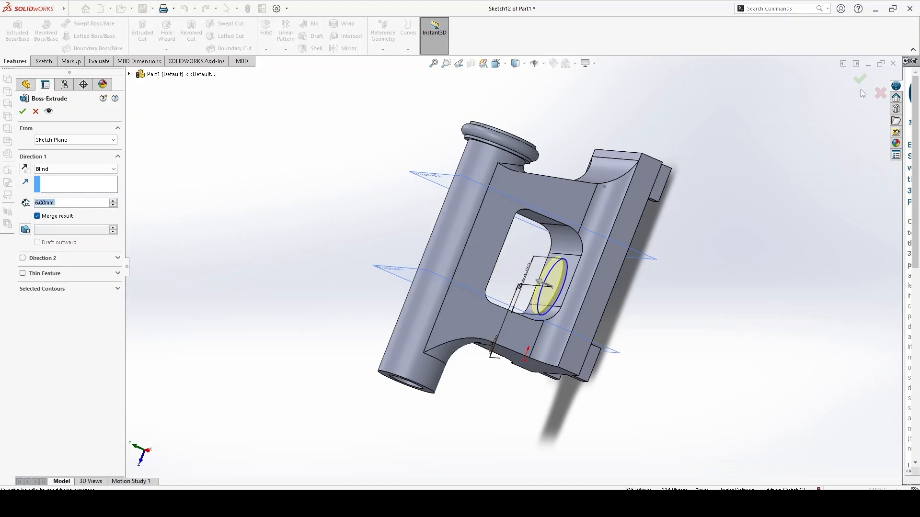
Fillet the round boss's lower circular edge with a 6 mm radius
{"action": "middle_click_drag", "start_coordinate": [597, 321], "coordinate": [599, 343]}
{"action": "scroll", "coordinate": [583, 313], "scroll_direction": "down", "scroll_amount": 4}
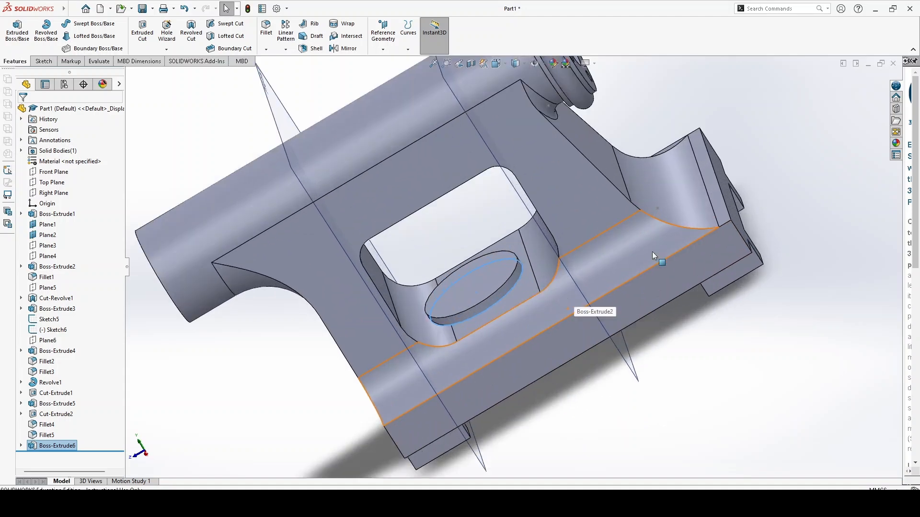
{"action": "left_click", "coordinate": [771, 211]}
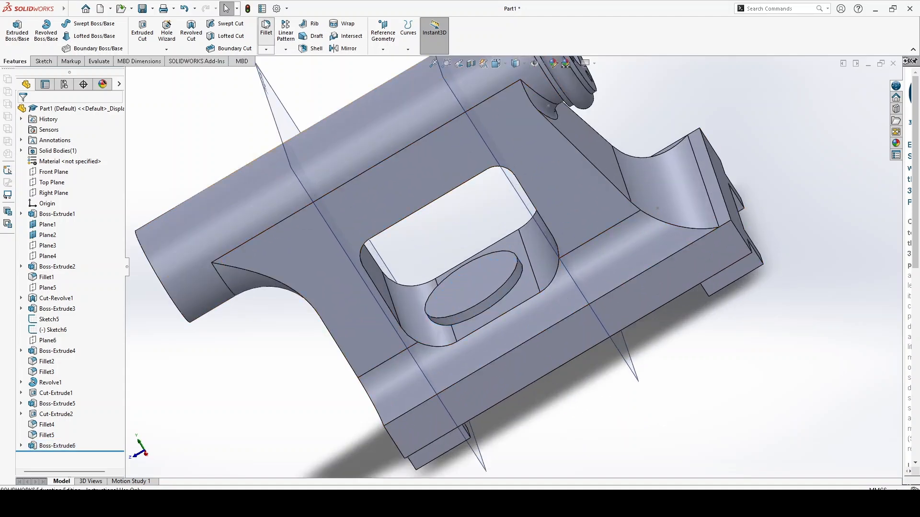
{"action": "left_click", "coordinate": [509, 293]}
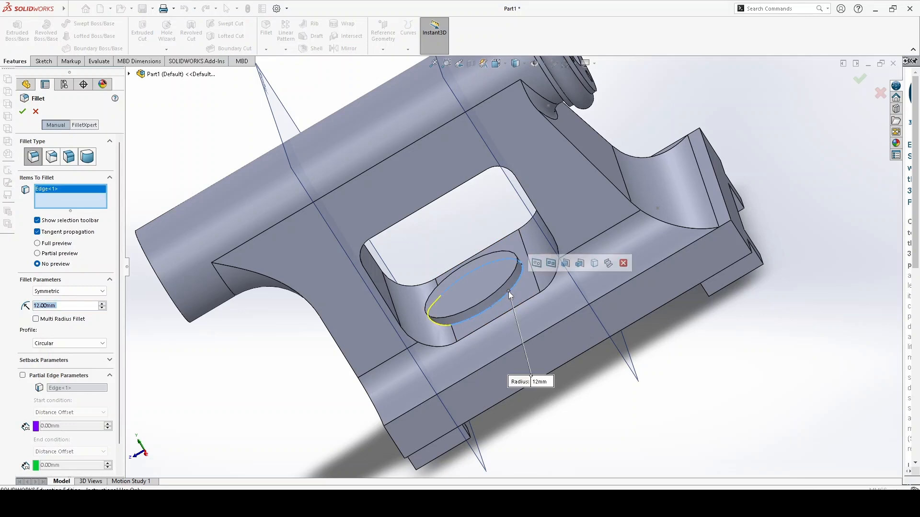
{"action": "type", "text": "6"}
{"action": "key", "text": "Return"}
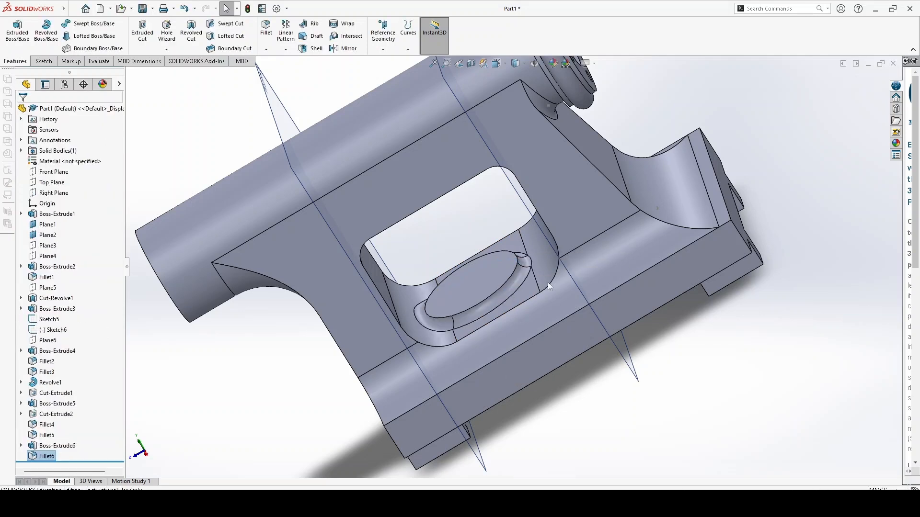
Start a sketch on the round boss's top face and convert its circular edge into sketch geometry
{"action": "scroll", "coordinate": [518, 296], "scroll_direction": "up", "scroll_amount": 1}
{"action": "middle_click_drag", "start_coordinate": [657, 388], "coordinate": [551, 330]}
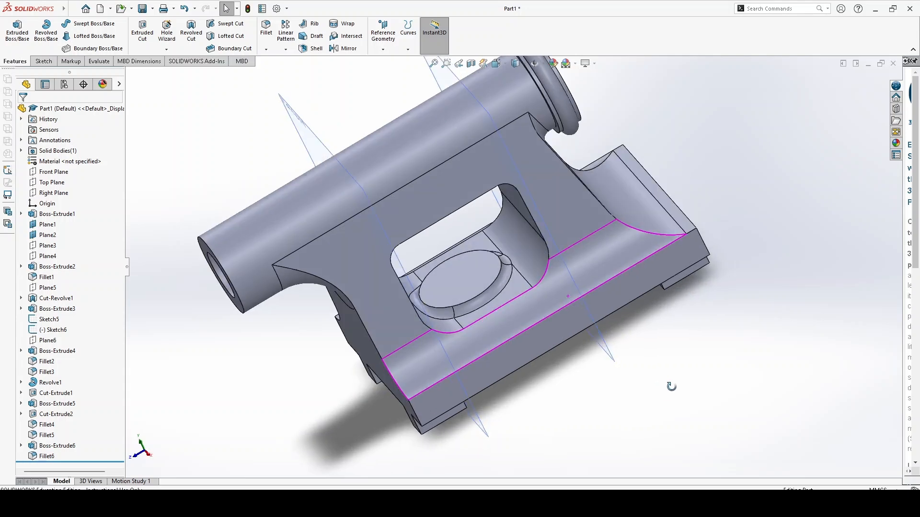
{"action": "left_click", "coordinate": [456, 277]}
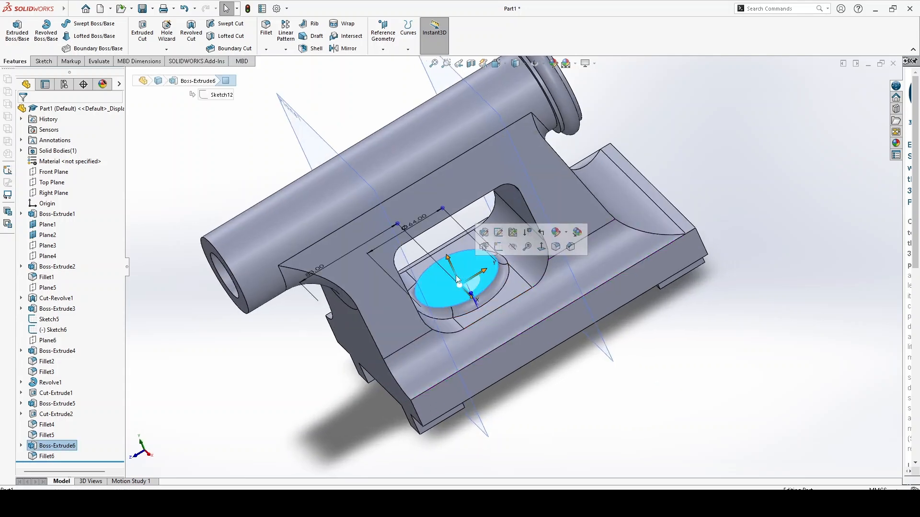
{"action": "left_click", "coordinate": [498, 246]}
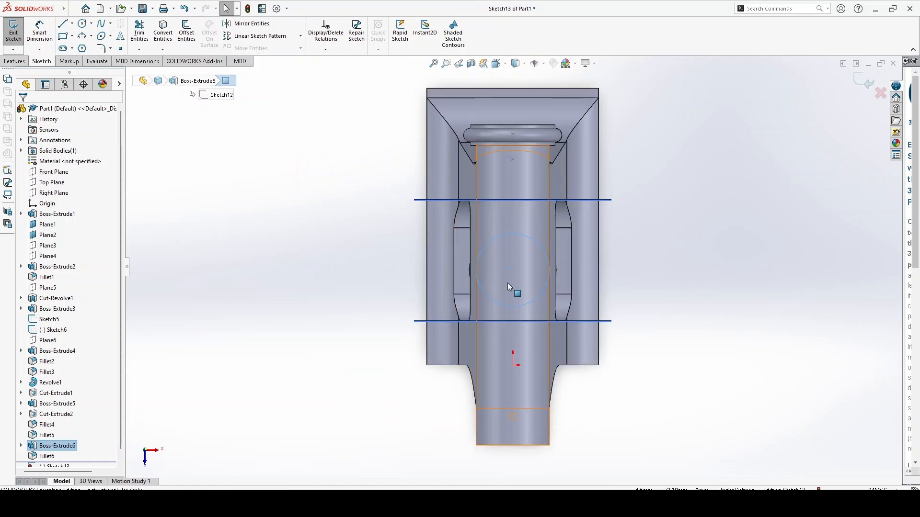
{"action": "left_click", "coordinate": [480, 254]}
{"action": "left_click", "coordinate": [163, 33]}
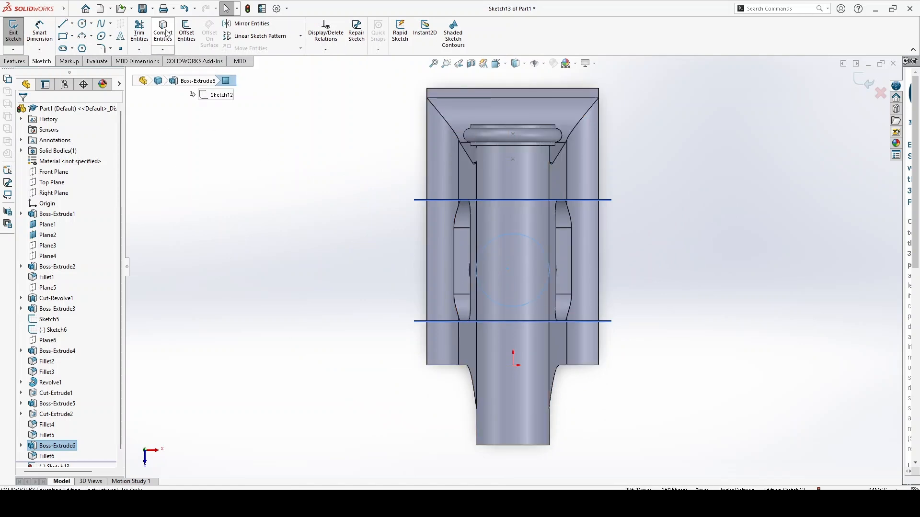
{"action": "left_click", "coordinate": [495, 239]}
{"action": "left_click", "coordinate": [24, 113]}
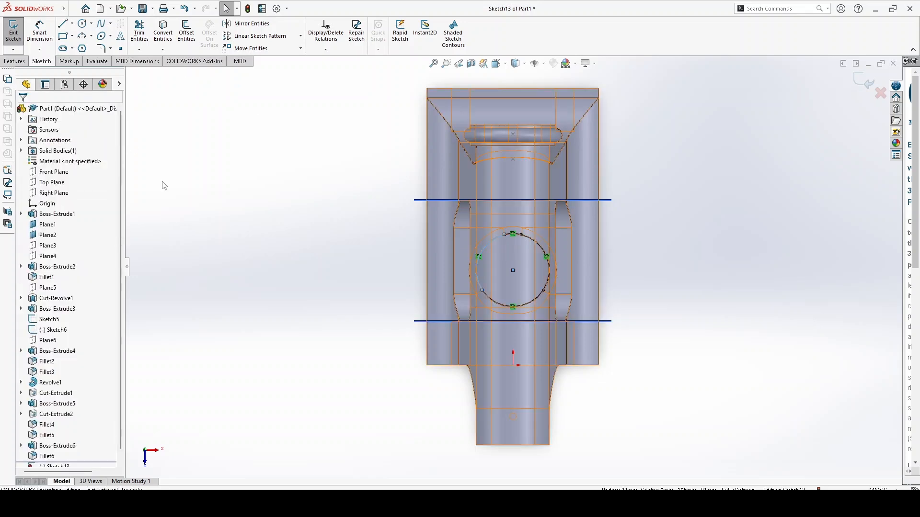
Draw a circle about 28 mm in diameter, concentric with the converted boss edge
{"action": "left_click", "coordinate": [82, 23]}
{"action": "left_click", "coordinate": [512, 270]}
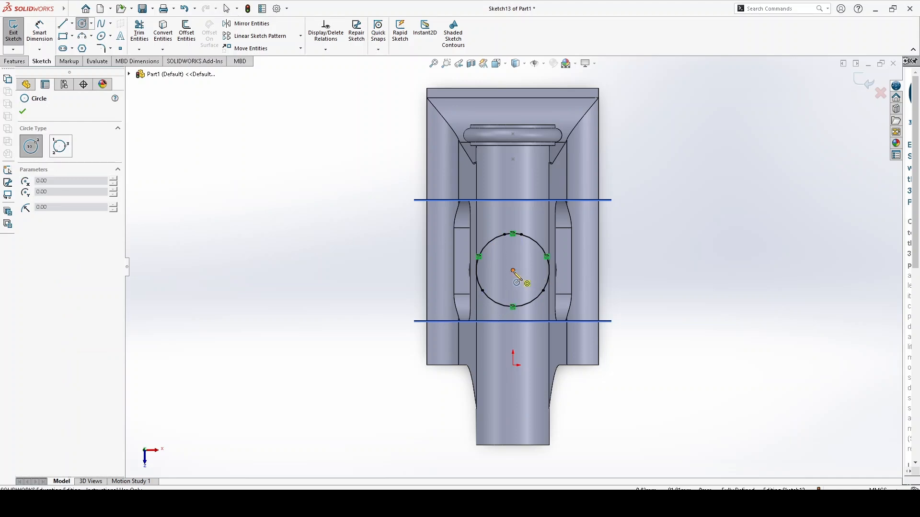
{"action": "left_click", "coordinate": [507, 286]}
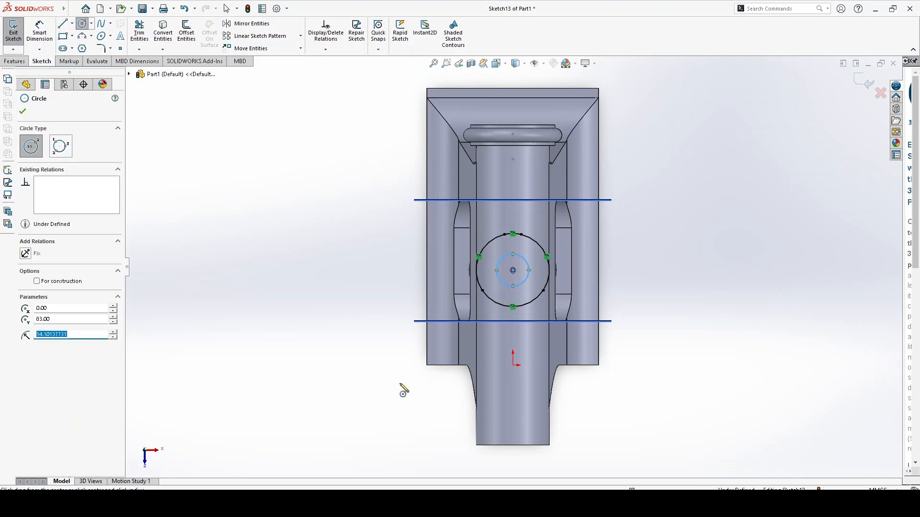
{"action": "key", "text": "Escape"}
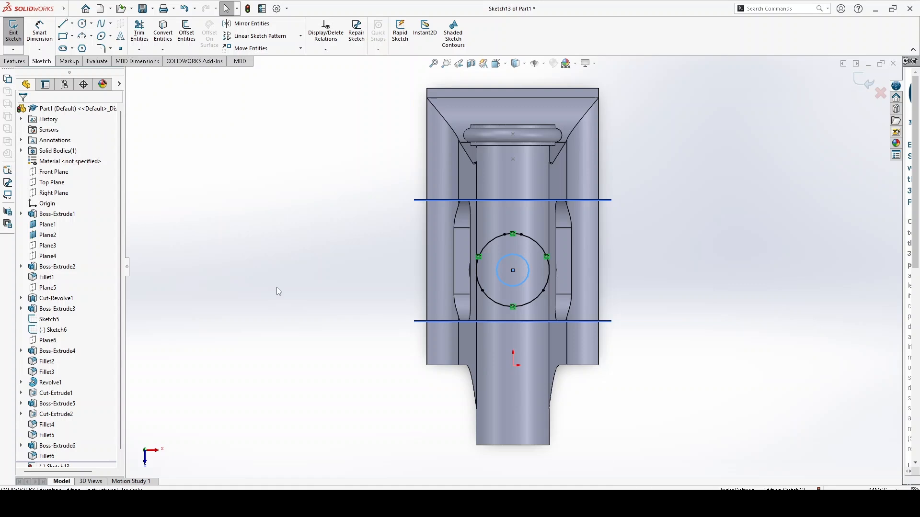
Dimension the inner circle to a 24 mm diameter, check it against the tailstock drawing and close the sketch
{"action": "scroll", "coordinate": [83, 438], "scroll_direction": "down", "scroll_amount": 1}
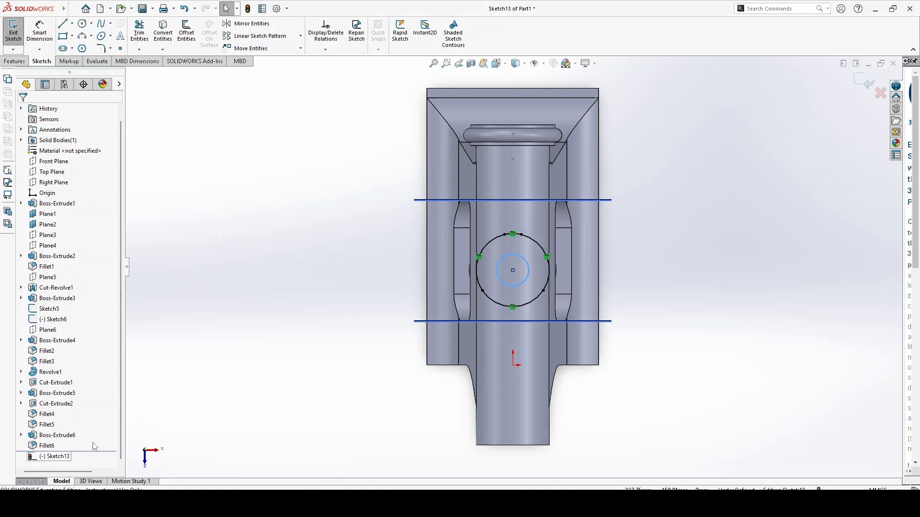
{"action": "left_click", "coordinate": [63, 456]}
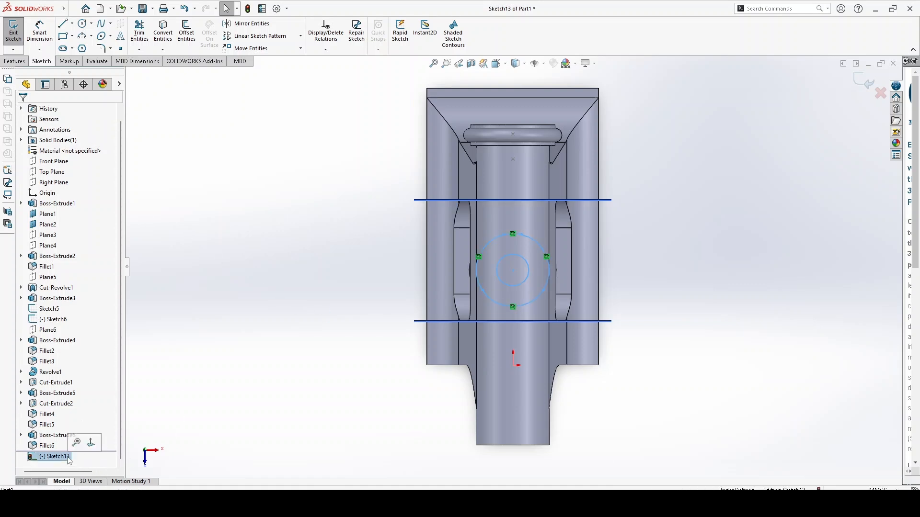
{"action": "left_click", "coordinate": [89, 443]}
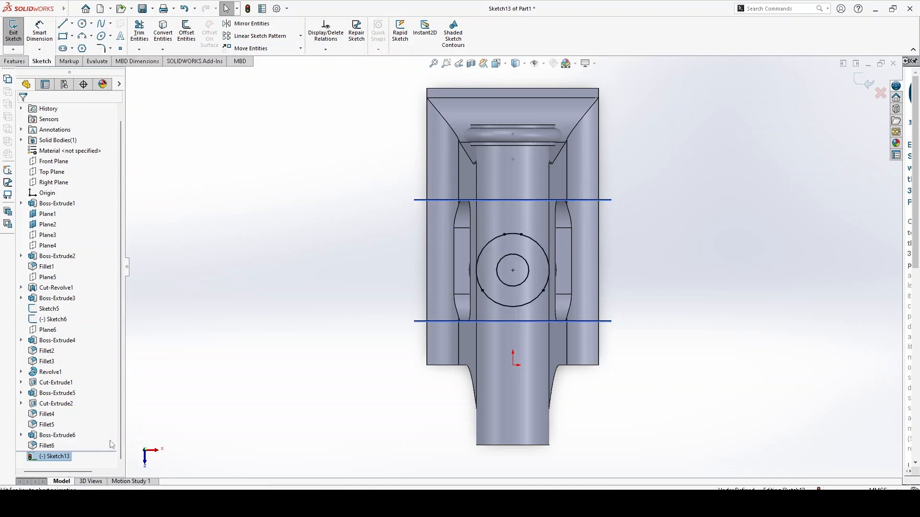
{"action": "left_click", "coordinate": [274, 408]}
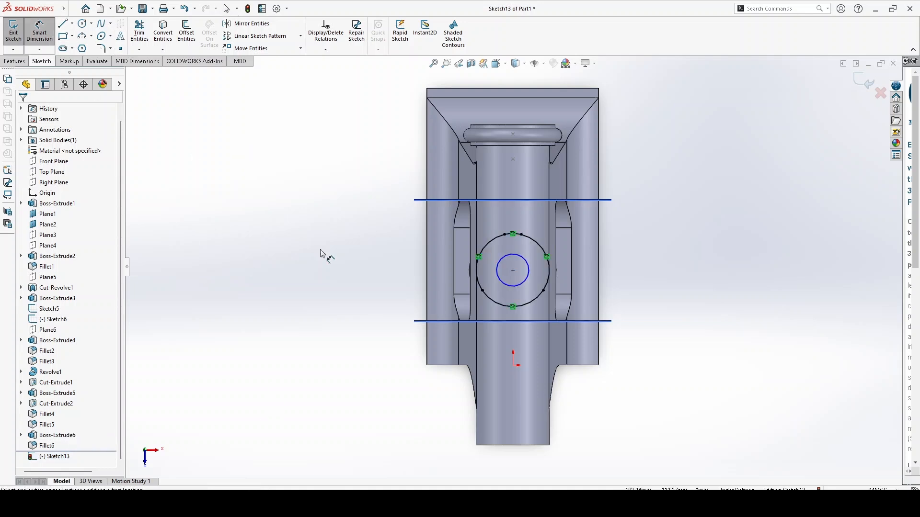
{"action": "left_click", "coordinate": [505, 284]}
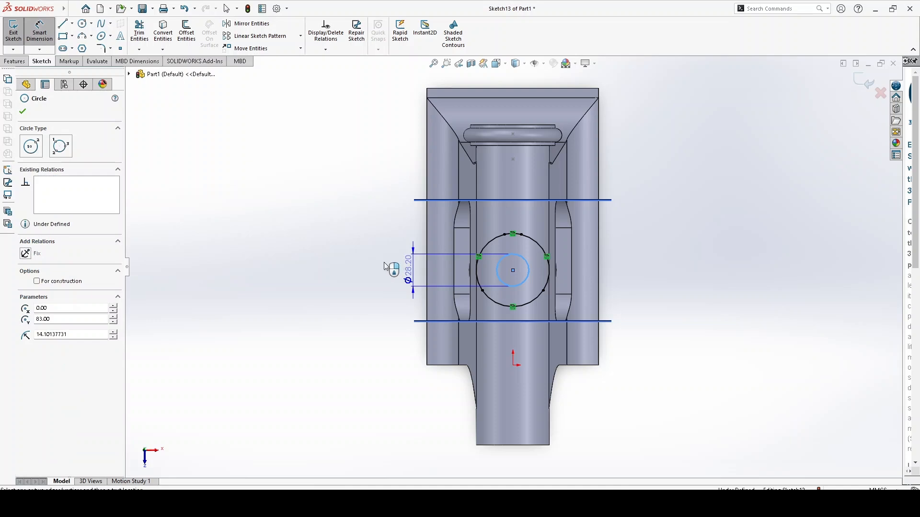
{"action": "left_click", "coordinate": [375, 263]}
{"action": "type", "text": "24"}
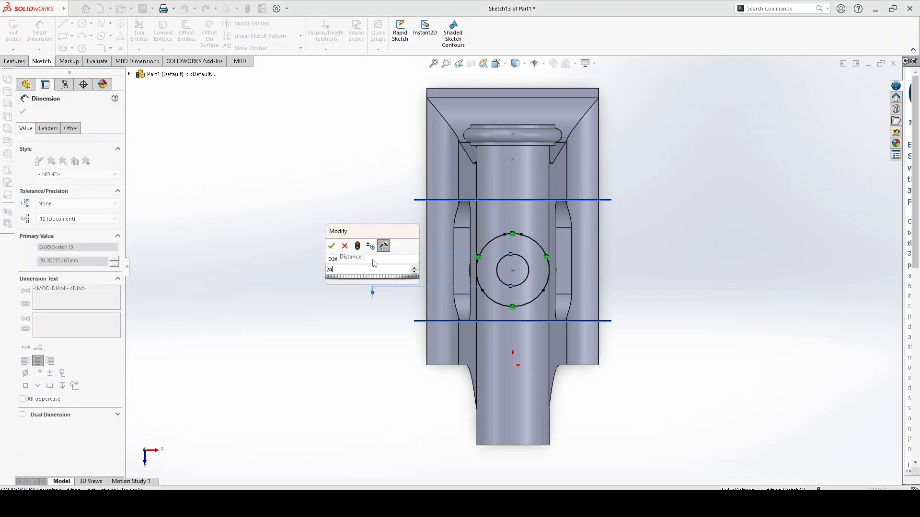
{"action": "key", "text": "Return"}
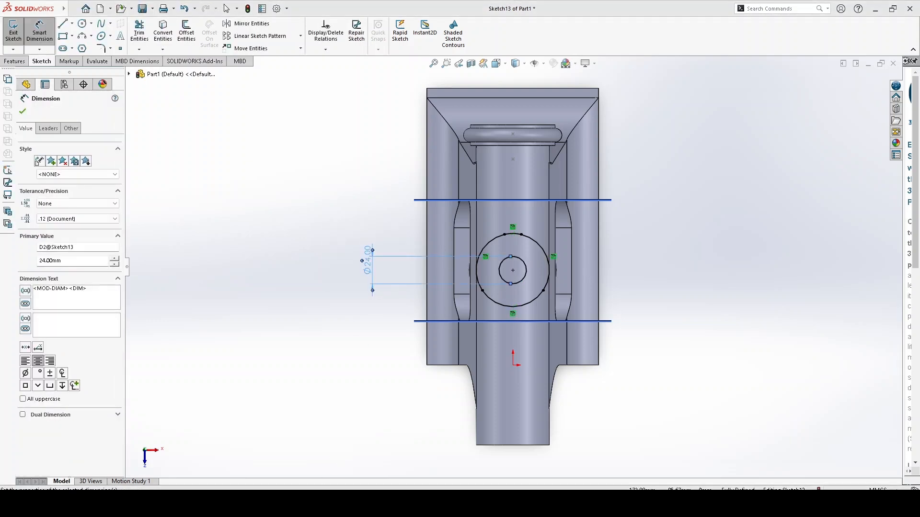
{"action": "key", "text": "alt+Tab"}
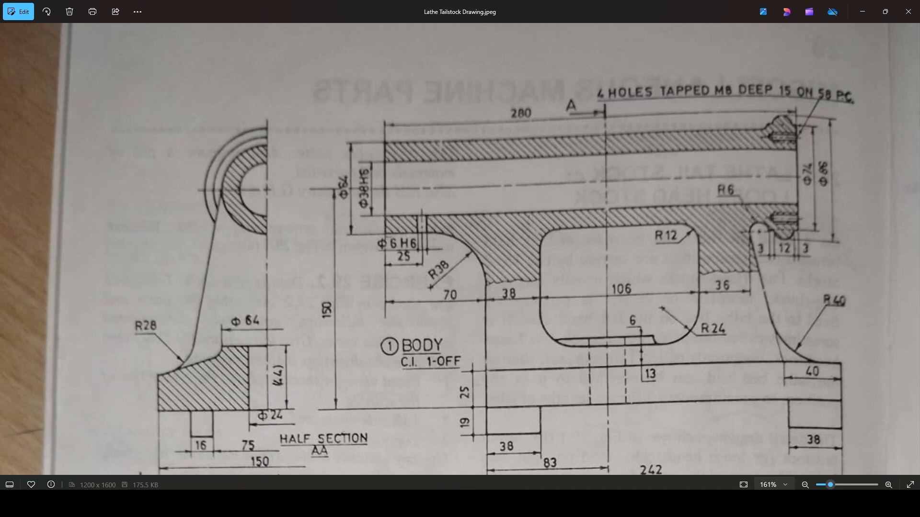
{"action": "mouse_move", "coordinate": [229, 503]}
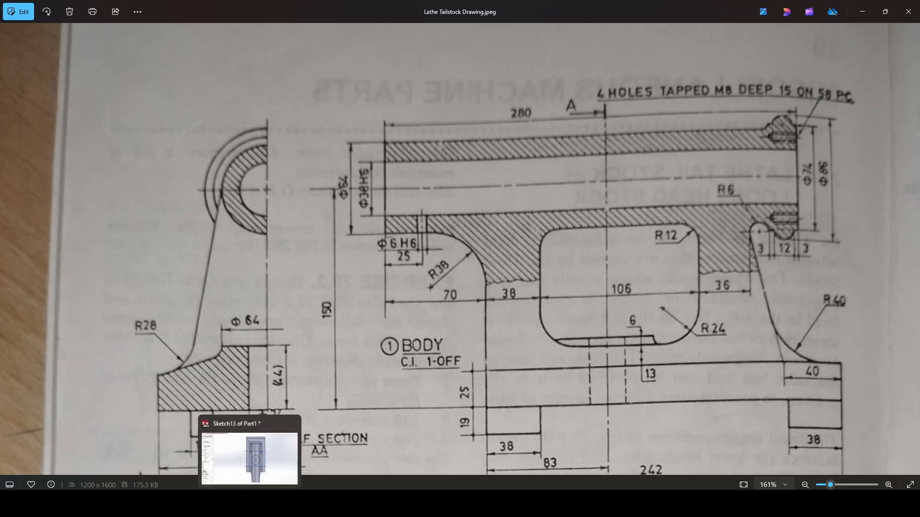
{"action": "left_click", "coordinate": [249, 503]}
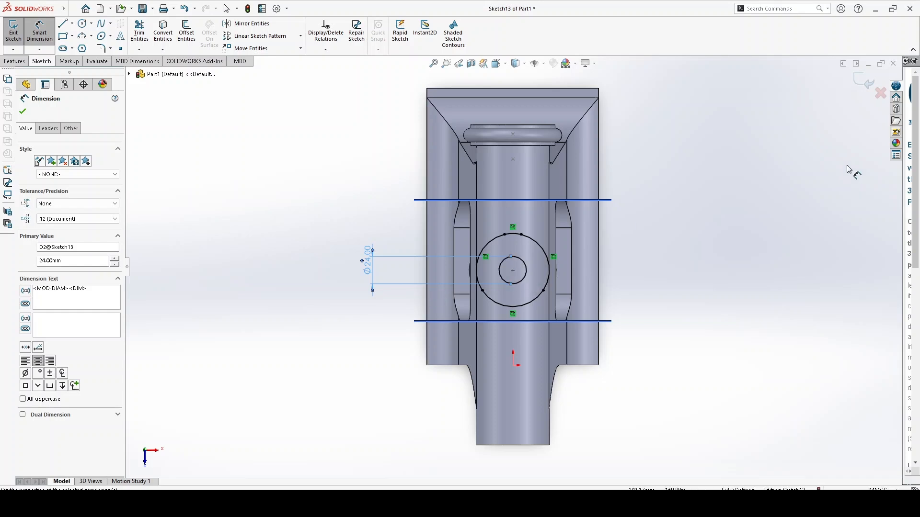
{"action": "left_click", "coordinate": [865, 83]}
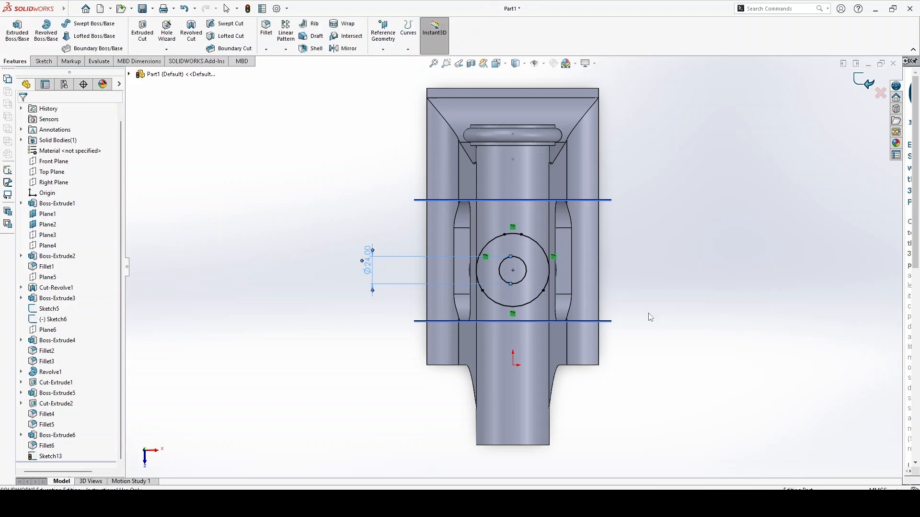
{"action": "mouse_move", "coordinate": [647, 318]}
{"action": "middle_mouse_down"}
{"action": "mouse_move", "coordinate": [613, 242]}
{"action": "mouse_move", "coordinate": [596, 277]}
{"action": "middle_mouse_up"}
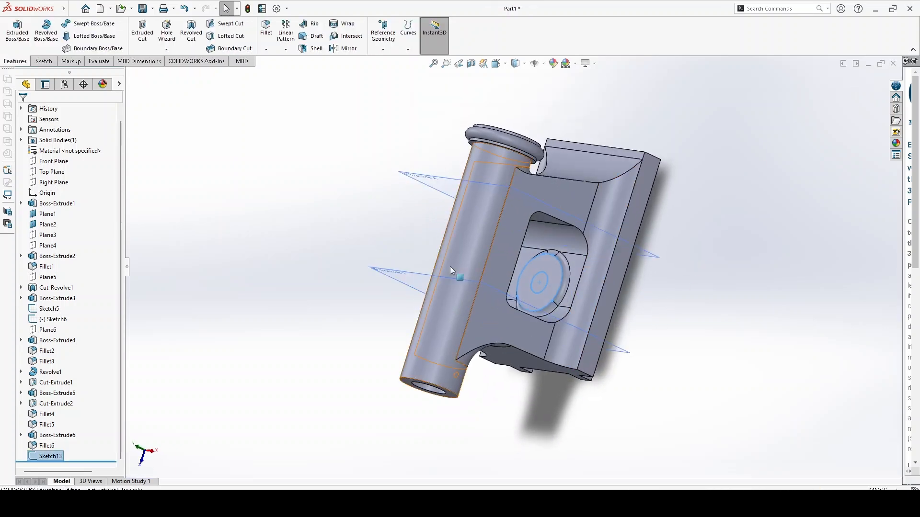
{"action": "left_click", "coordinate": [142, 30]}
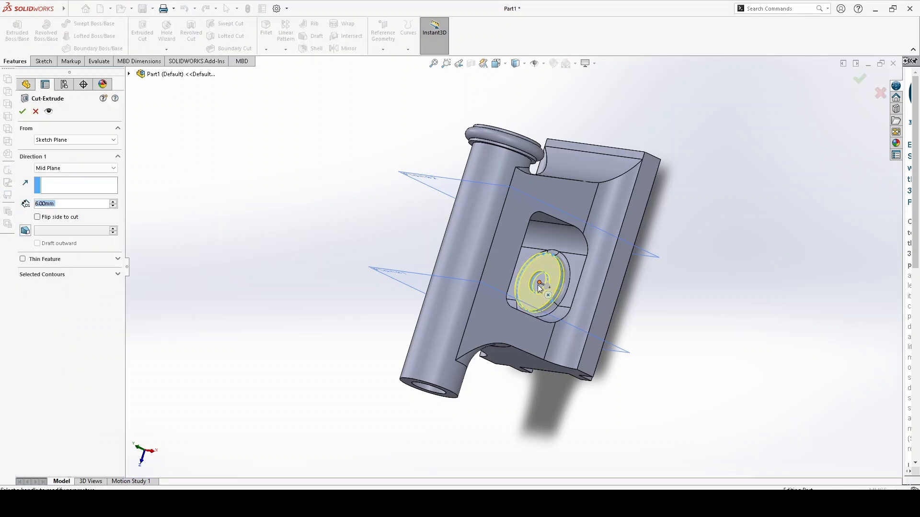
{"action": "left_click", "coordinate": [86, 140]}
{"action": "scroll", "coordinate": [544, 310], "scroll_direction": "down", "scroll_amount": 2}
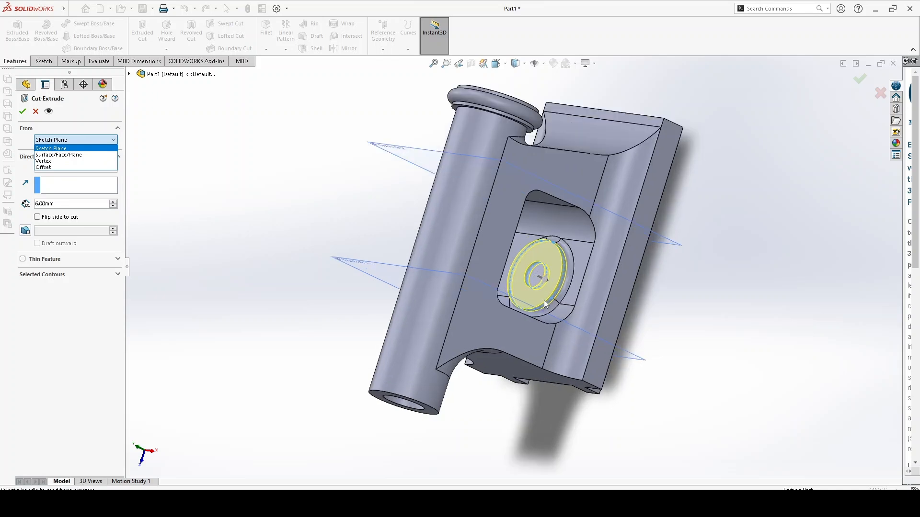
{"action": "left_click", "coordinate": [172, 168]}
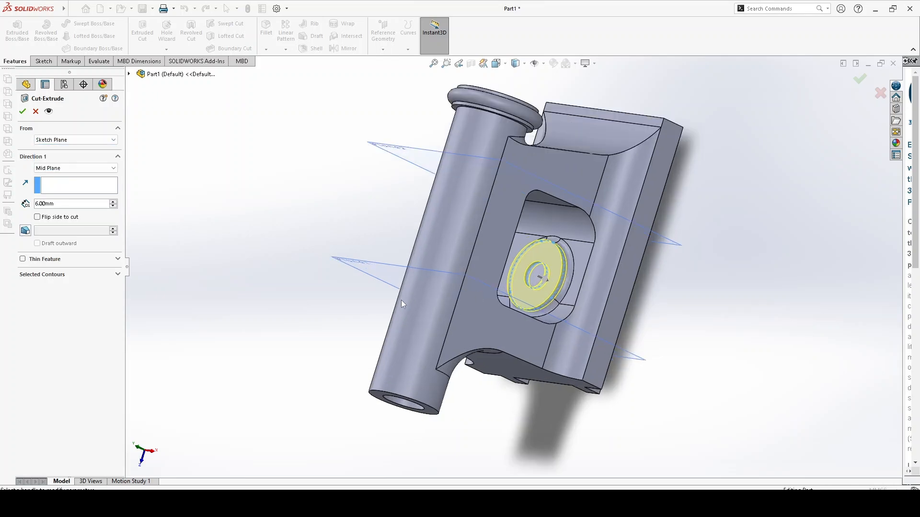
{"action": "scroll", "coordinate": [182, 282], "scroll_direction": "up", "scroll_amount": 1}
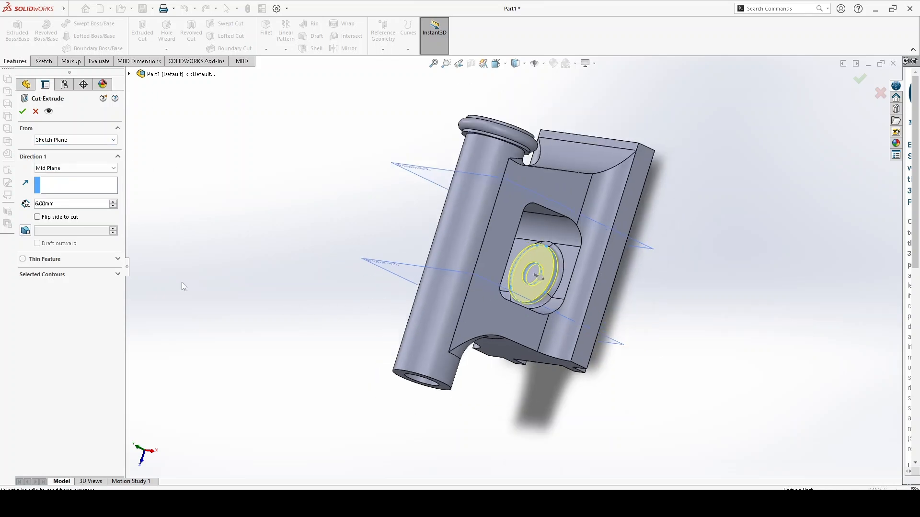
{"action": "left_click", "coordinate": [36, 113]}
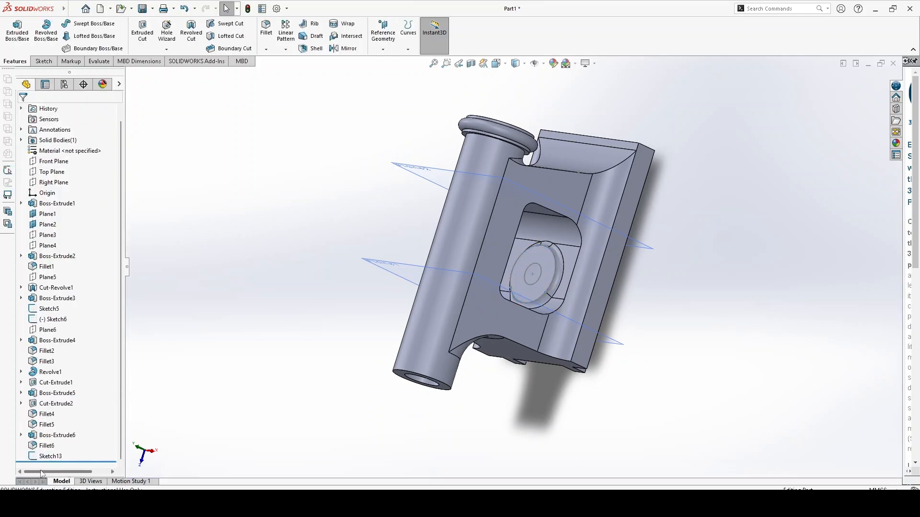
Edit the round boss's hole sketch, delete the converted outer edge arcs so only the 24 mm circle remains, and close the sketch
{"action": "left_click", "coordinate": [48, 457]}
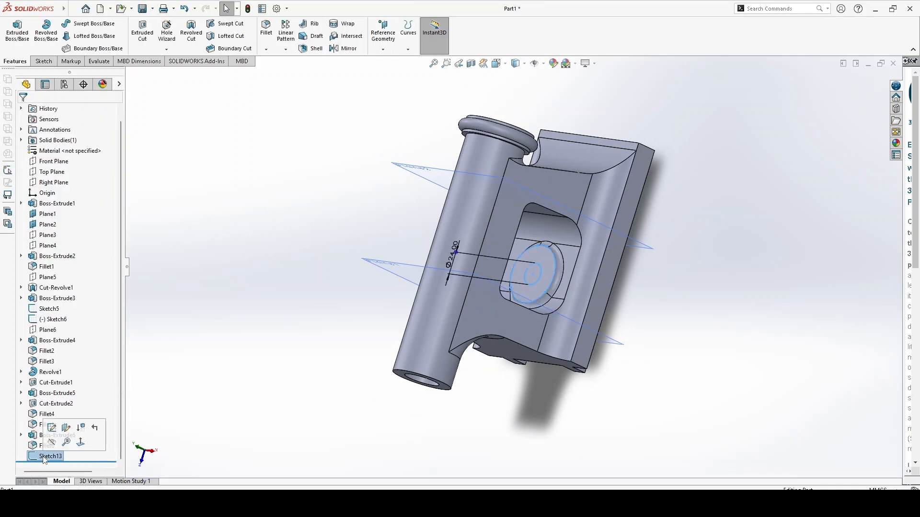
{"action": "left_click", "coordinate": [51, 428]}
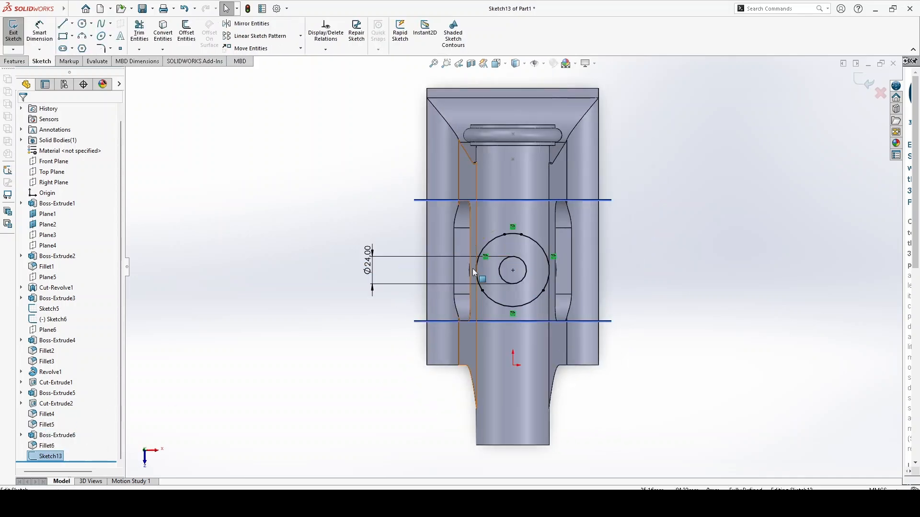
{"action": "left_click", "coordinate": [482, 253]}
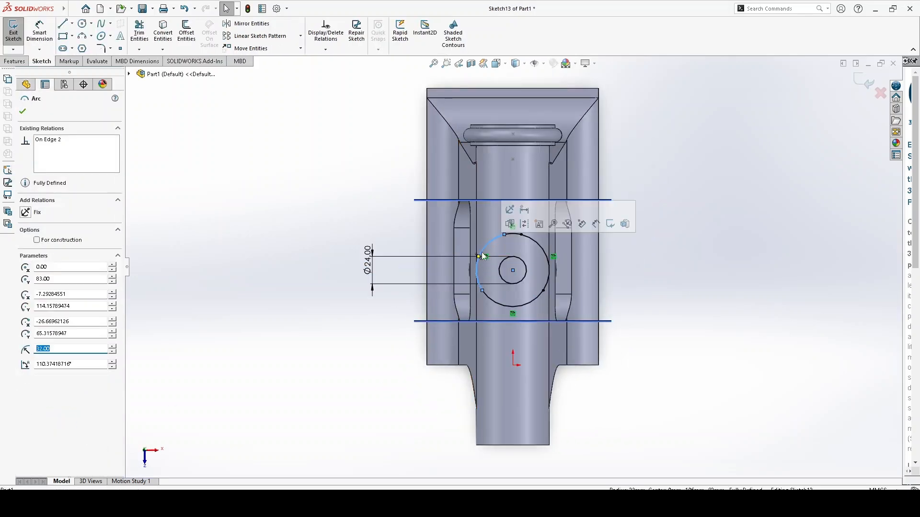
{"action": "key", "text": "Delete"}
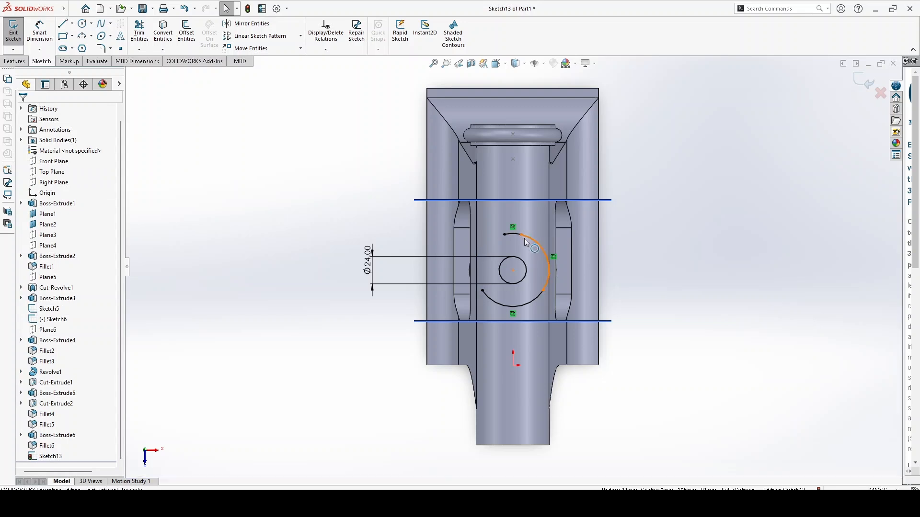
{"action": "left_click", "coordinate": [529, 243]}
{"action": "key", "text": "Delete"}
{"action": "left_click", "coordinate": [517, 234]}
{"action": "key", "text": "Delete"}
{"action": "left_click", "coordinate": [524, 306]}
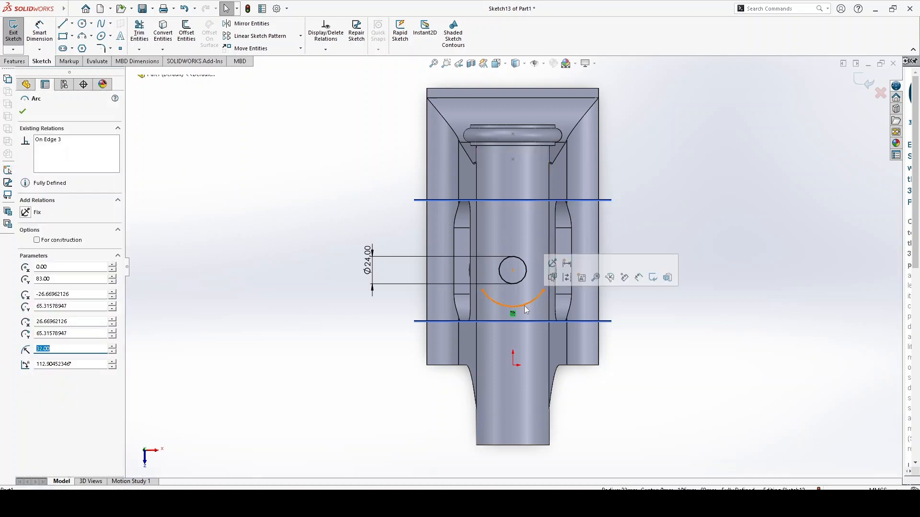
{"action": "key", "text": "Delete"}
{"action": "left_click", "coordinate": [867, 88]}
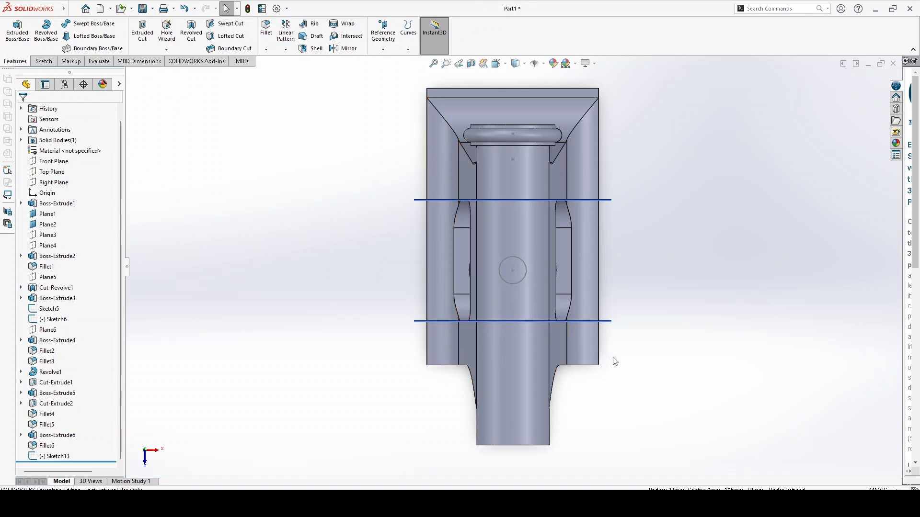
Extrude-cut the 24 mm circle Through All from the round boss's top face down through the base
{"action": "mouse_move", "coordinate": [288, 267]}
{"action": "middle_mouse_down"}
{"action": "mouse_move", "coordinate": [241, 182]}
{"action": "mouse_move", "coordinate": [216, 198]}
{"action": "middle_mouse_up"}
{"action": "left_click", "coordinate": [62, 456]}
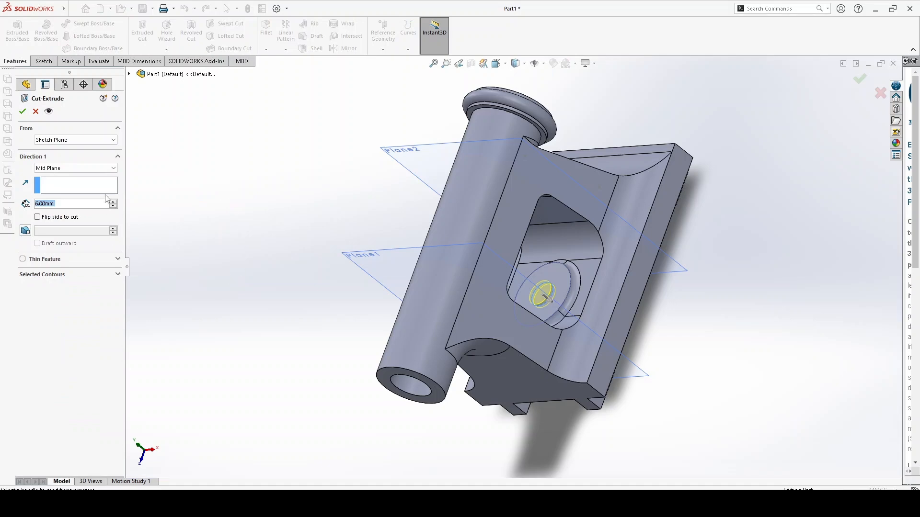
{"action": "left_click", "coordinate": [104, 168]}
{"action": "left_click", "coordinate": [53, 183]}
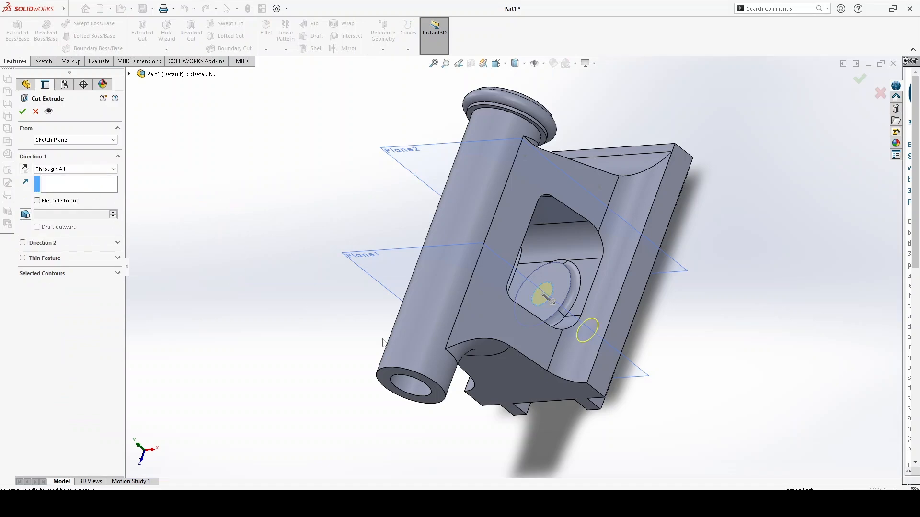
{"action": "middle_click_drag", "start_coordinate": [646, 393], "coordinate": [572, 364]}
{"action": "left_click", "coordinate": [24, 112]}
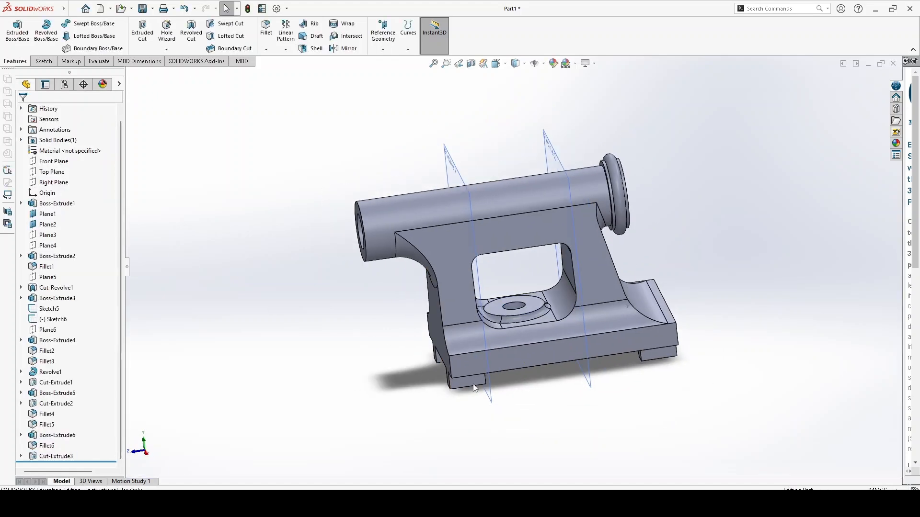
{"action": "middle_click_drag", "start_coordinate": [594, 413], "coordinate": [596, 391]}
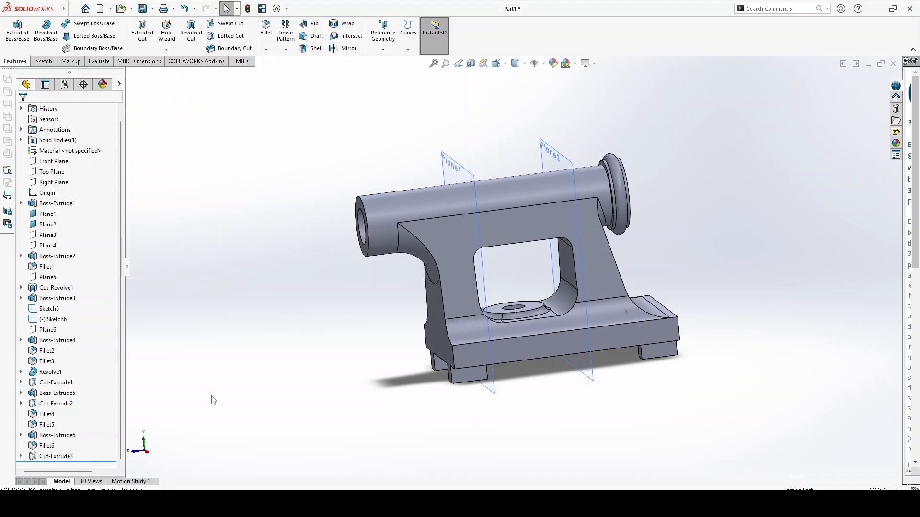